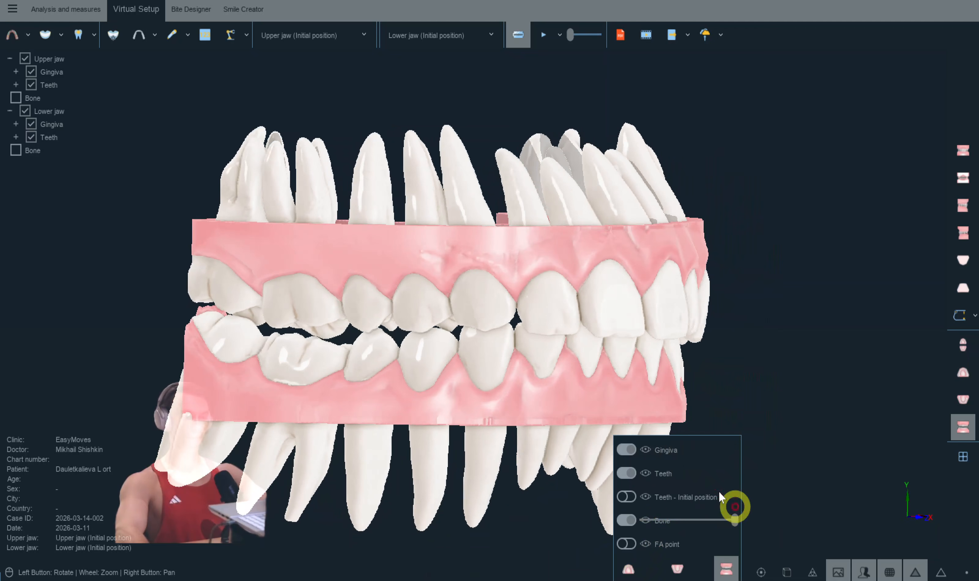
Step: Show the bone of the upper and lower jaws and turn the model to a close frontal view of the bite
{"action": "left_click", "coordinate": [16, 98]}
{"action": "left_click", "coordinate": [16, 150]}
{"action": "double_click", "coordinate": [655, 291]}
{"action": "left_click_drag", "start_coordinate": [655, 292], "coordinate": [656, 290]}
{"action": "scroll", "coordinate": [656, 291], "scroll_direction": "up", "scroll_amount": 2}
{"action": "left_click_drag", "start_coordinate": [758, 332], "coordinate": [785, 344]}
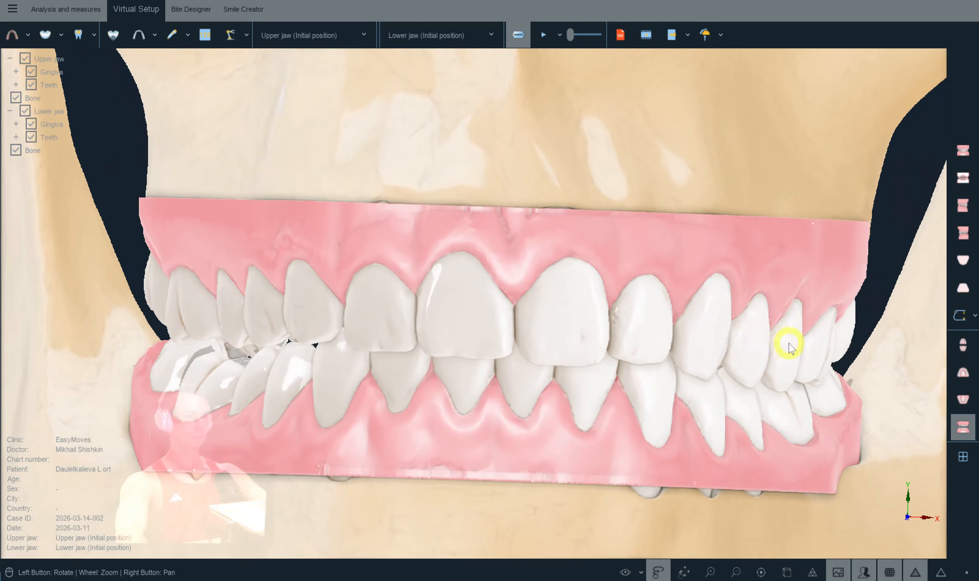
{"action": "left_click", "coordinate": [963, 373]}
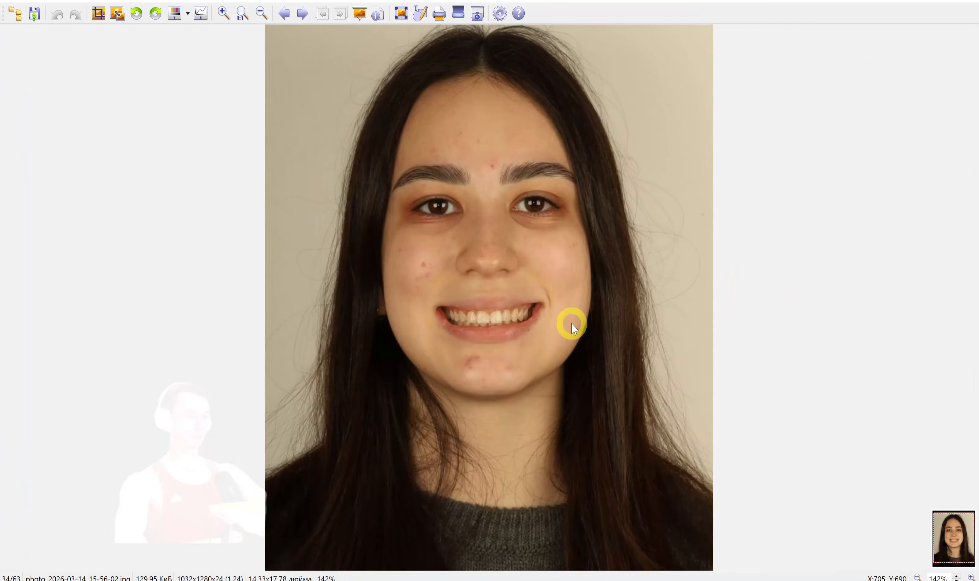
Step: Examine the dental midline against the facial midline in the smile photo, using a thin vertical selection from the nose to the teeth
{"action": "scroll", "coordinate": [511, 331], "scroll_direction": "up", "scroll_amount": 5}
{"action": "scroll", "coordinate": [510, 331], "scroll_direction": "down", "scroll_amount": 3}
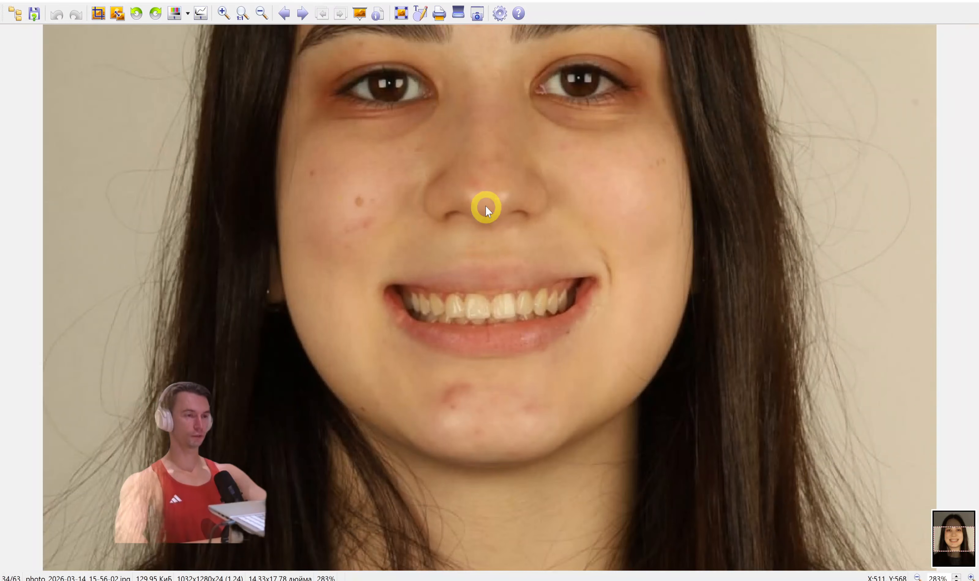
{"action": "left_click_drag", "start_coordinate": [481, 118], "coordinate": [484, 195]}
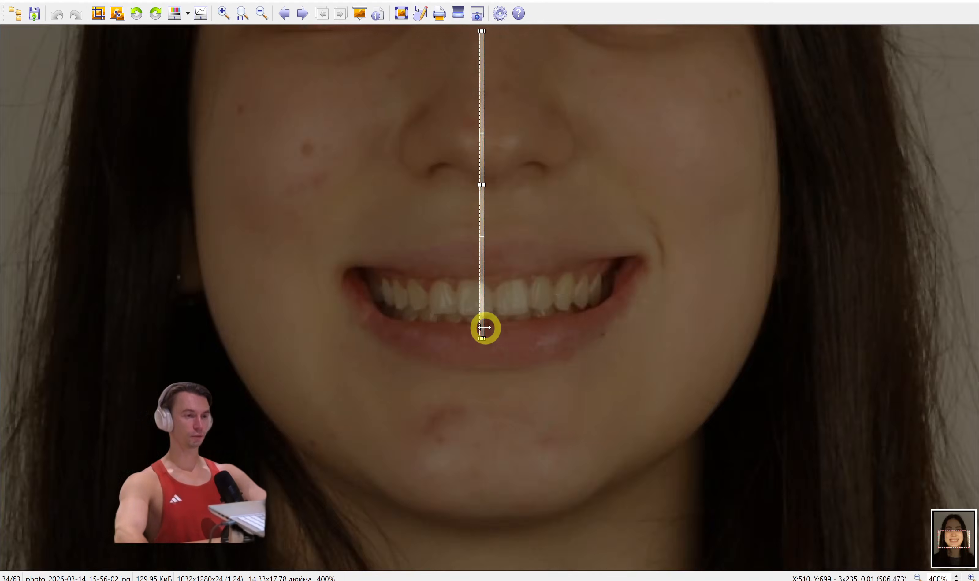
{"action": "scroll", "coordinate": [494, 319], "scroll_direction": "up", "scroll_amount": 2}
{"action": "left_click", "coordinate": [496, 319]}
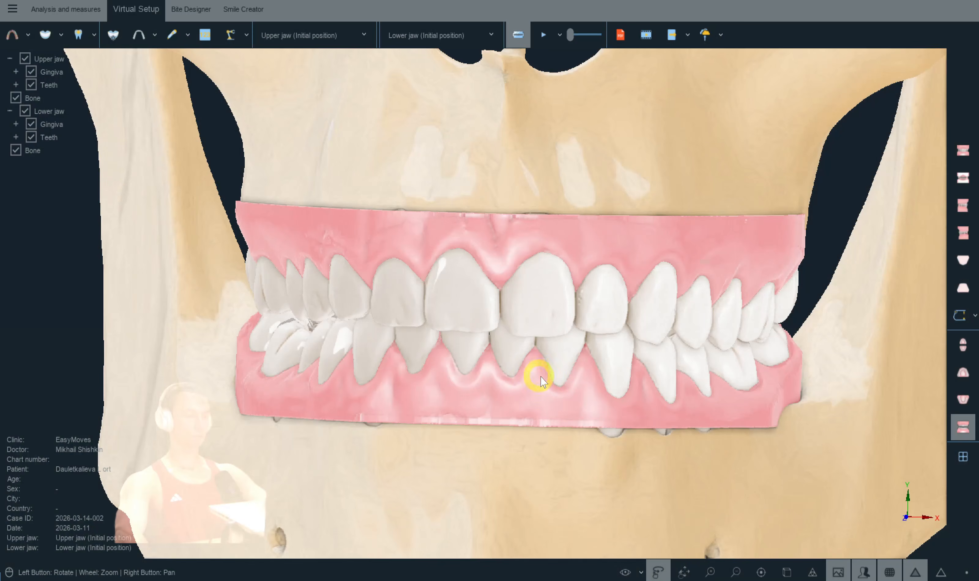
Step: Examine the dental midlines and the frontal bite relative to the bone on the 3D model
{"action": "scroll", "coordinate": [605, 388], "scroll_direction": "down", "scroll_amount": 3}
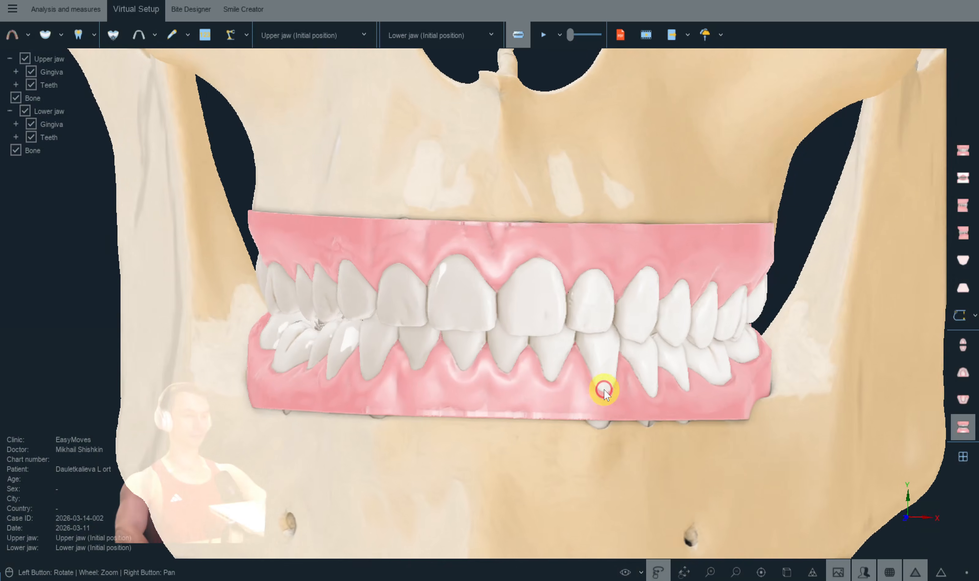
{"action": "left_click_drag", "start_coordinate": [605, 389], "coordinate": [611, 390]}
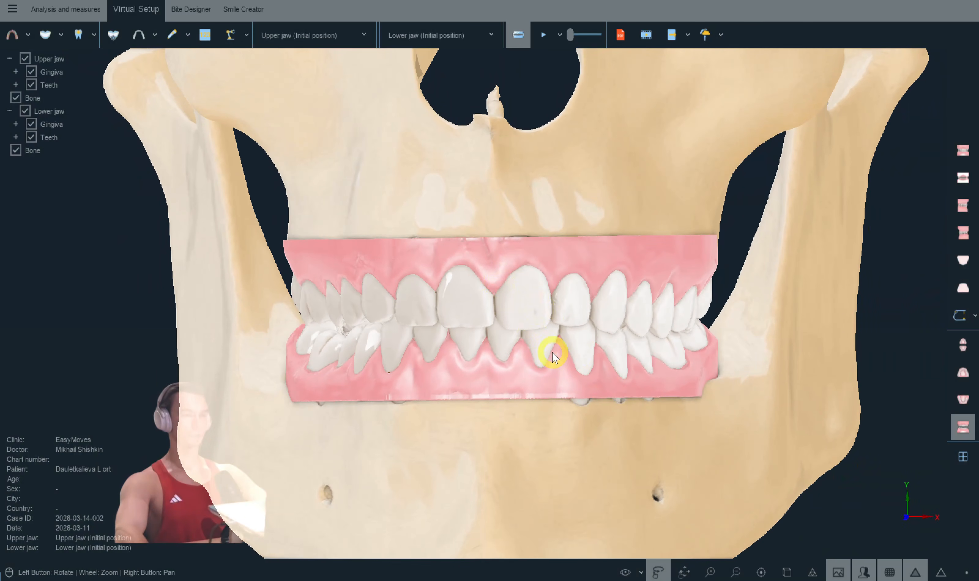
{"action": "scroll", "coordinate": [554, 355], "scroll_direction": "up", "scroll_amount": 5}
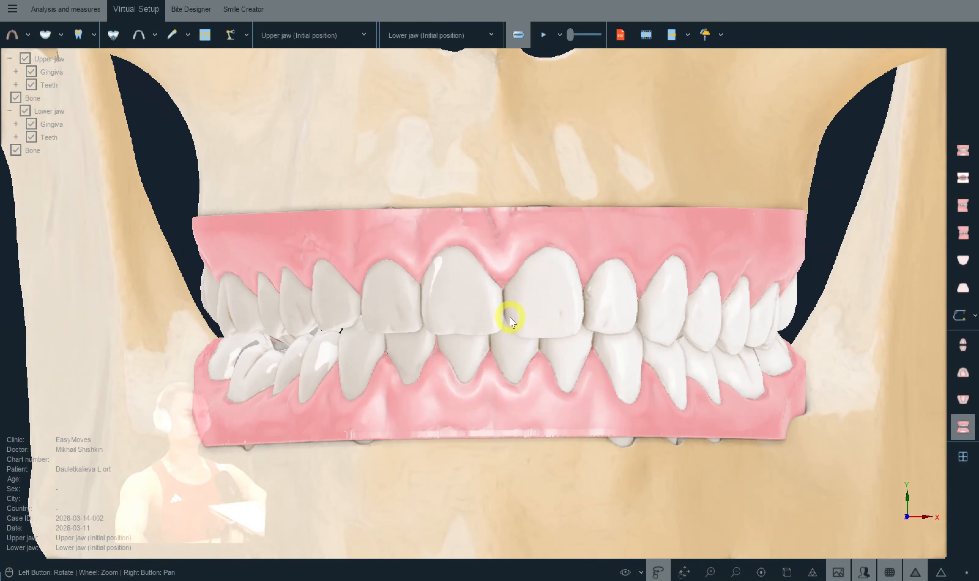
{"action": "left_click_drag", "start_coordinate": [501, 327], "coordinate": [416, 478]}
{"action": "scroll", "coordinate": [690, 341], "scroll_direction": "down", "scroll_amount": 3}
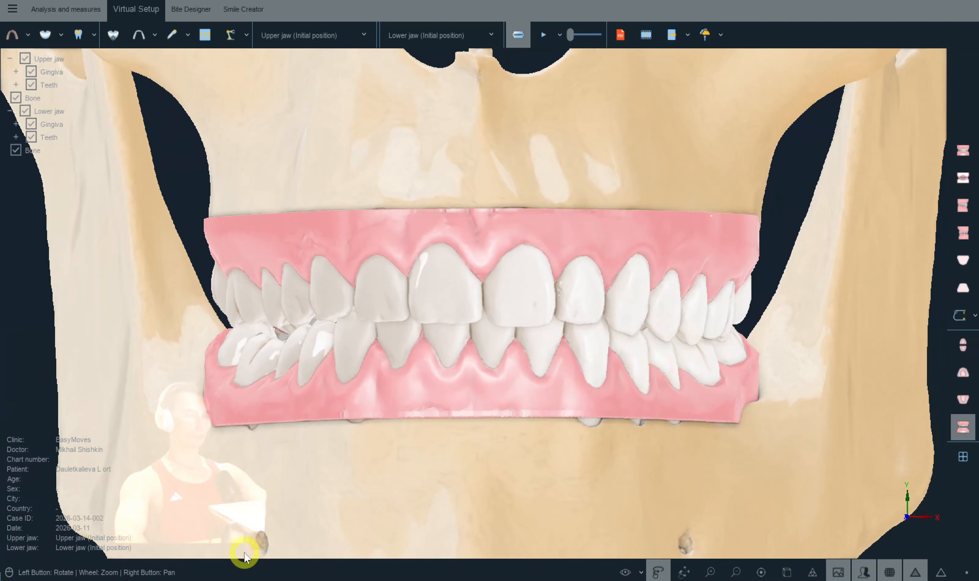
{"action": "scroll", "coordinate": [642, 382], "scroll_direction": "up", "scroll_amount": 1}
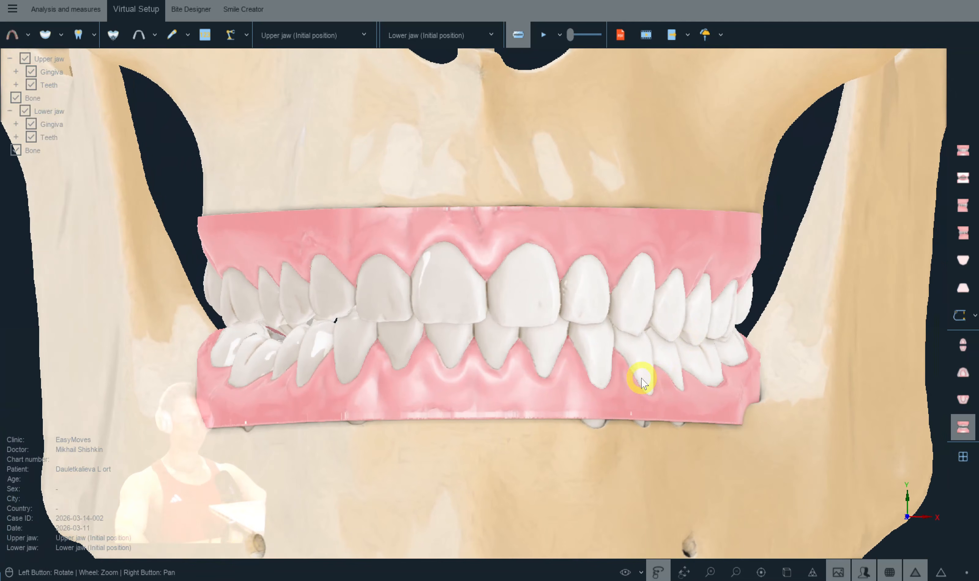
{"action": "left_click_drag", "start_coordinate": [642, 381], "coordinate": [607, 405]}
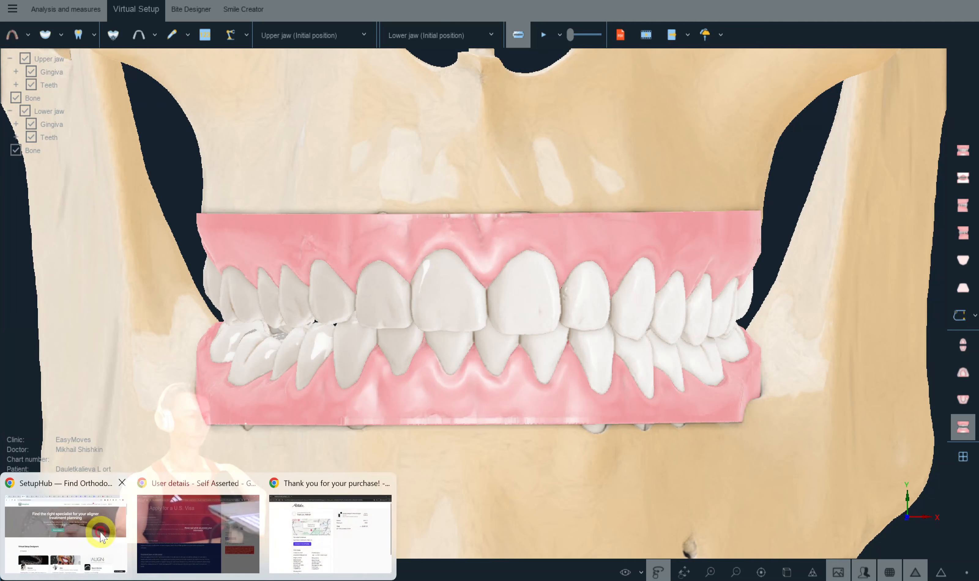
Step: Switch to the SetupHub website and look through the virtual setup designer cards down to the Digital Treatment Planning Workflow section
{"action": "left_click", "coordinate": [109, 533]}
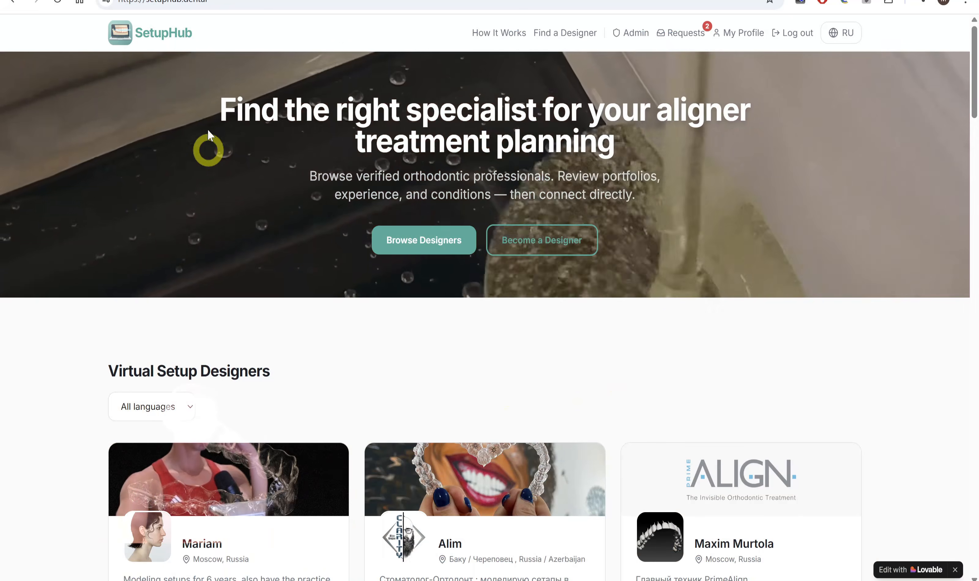
{"action": "scroll", "coordinate": [684, 351], "scroll_direction": "down", "scroll_amount": 5}
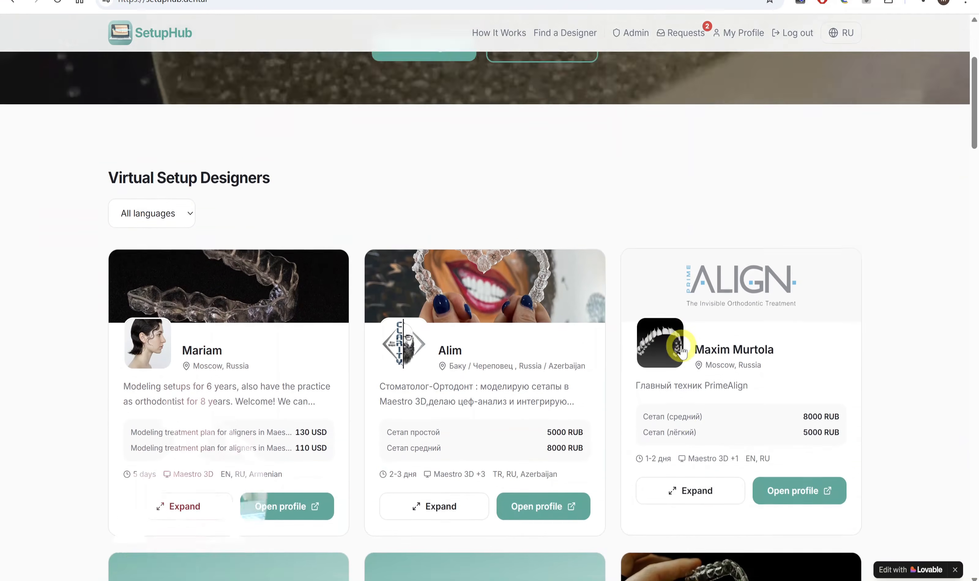
{"action": "scroll", "coordinate": [681, 351], "scroll_direction": "down", "scroll_amount": 10}
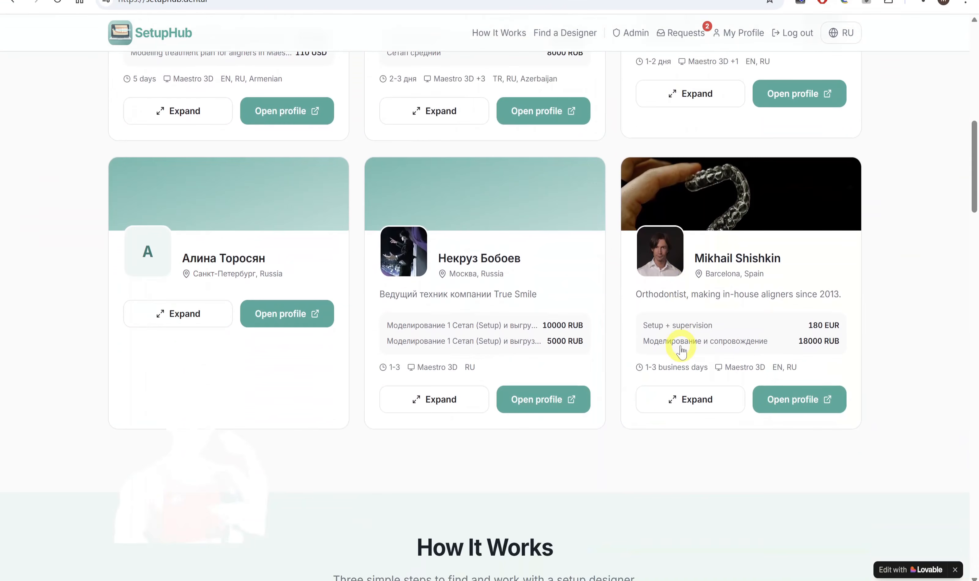
{"action": "scroll", "coordinate": [681, 352], "scroll_direction": "up", "scroll_amount": 10}
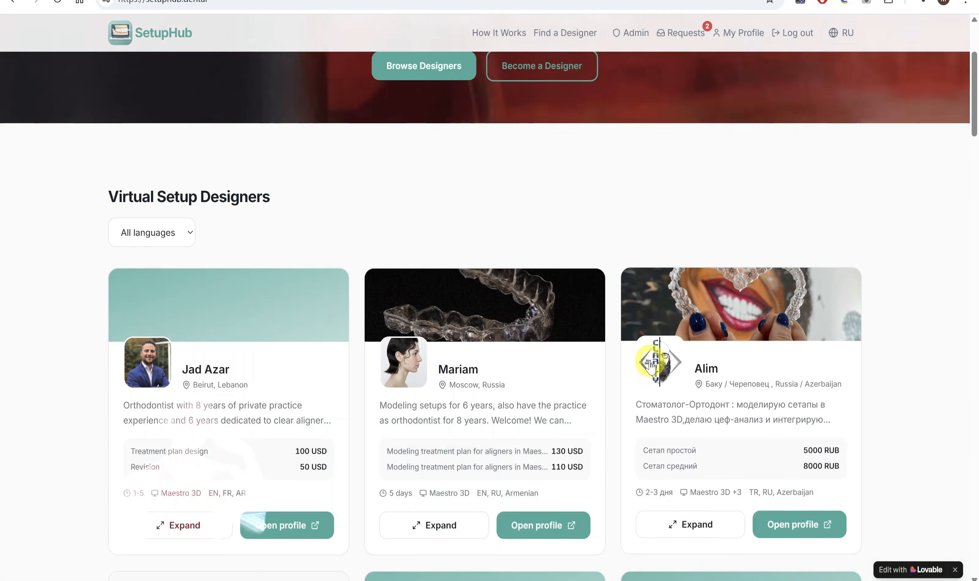
{"action": "scroll", "coordinate": [643, 375], "scroll_direction": "down", "scroll_amount": 1}
{"action": "scroll", "coordinate": [650, 367], "scroll_direction": "down", "scroll_amount": 1}
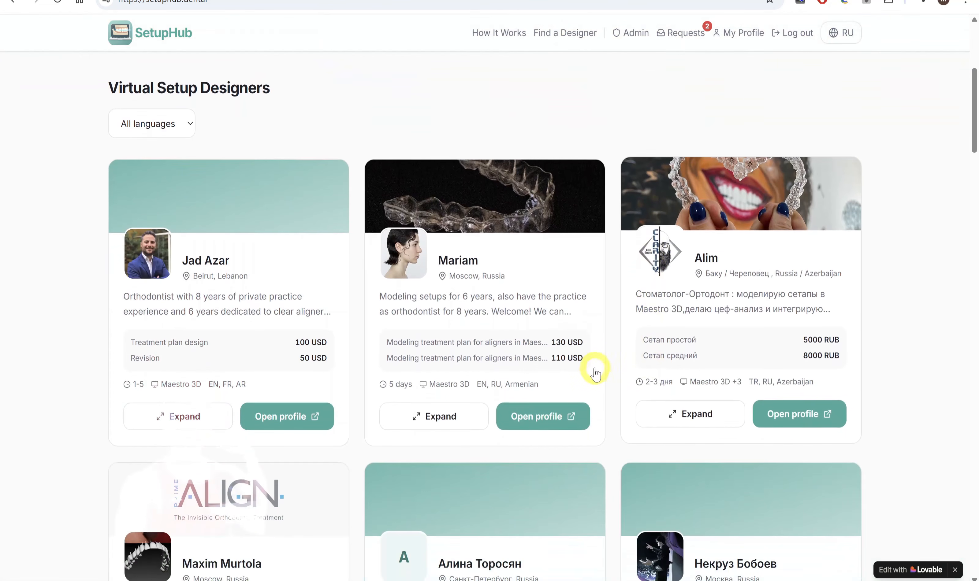
{"action": "scroll", "coordinate": [592, 373], "scroll_direction": "down", "scroll_amount": 2}
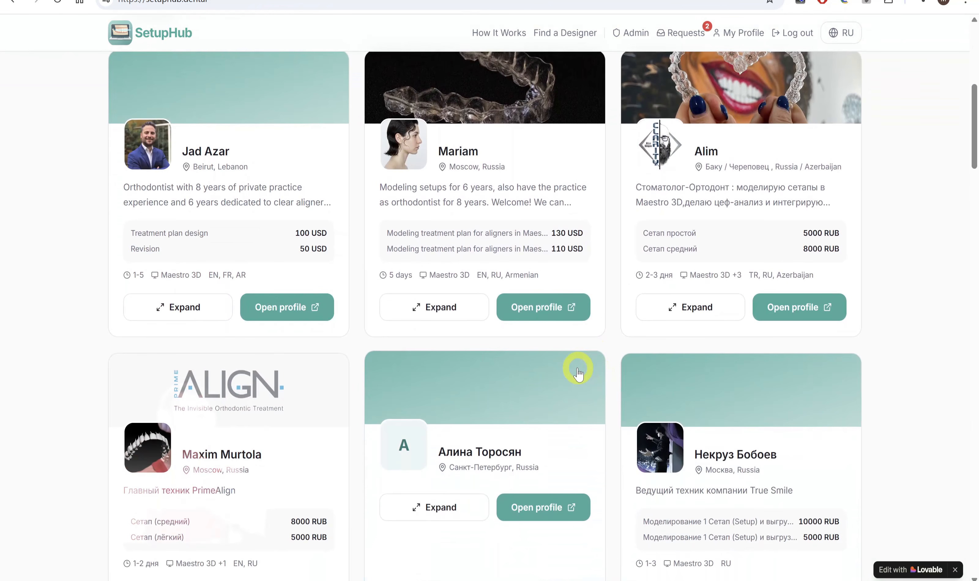
{"action": "scroll", "coordinate": [621, 377], "scroll_direction": "down", "scroll_amount": 14}
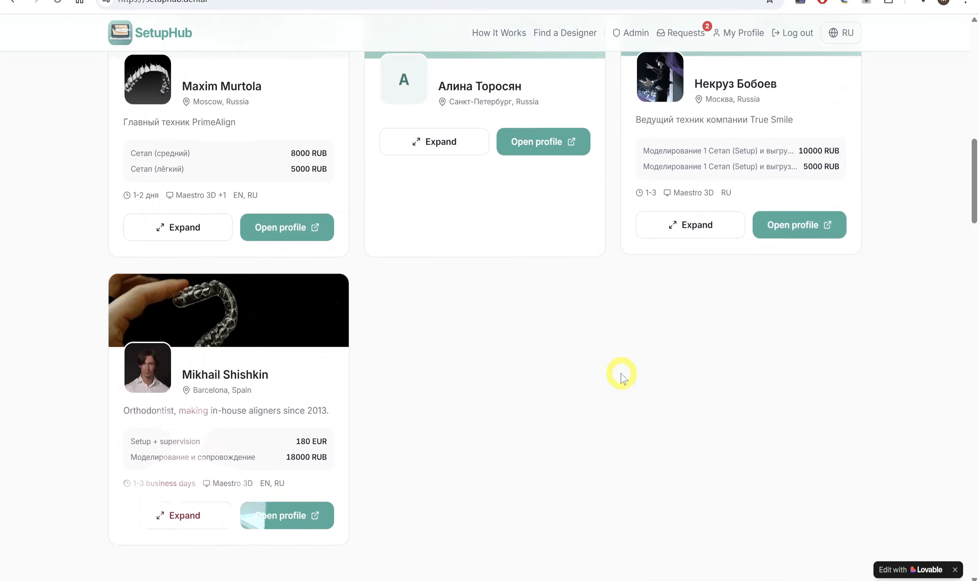
{"action": "scroll", "coordinate": [621, 377], "scroll_direction": "down", "scroll_amount": 11}
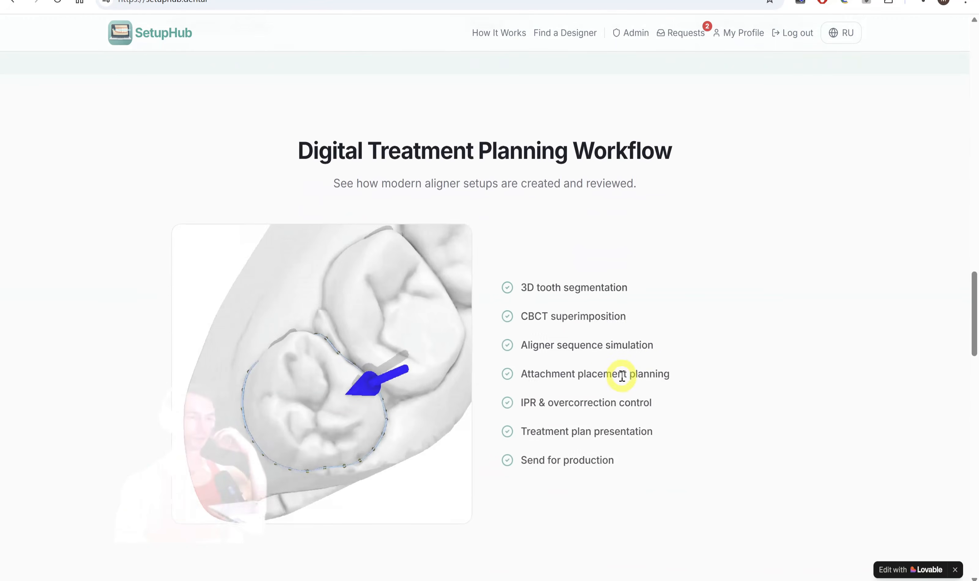
Step: Return to the start of the SetupHub page and review the first virtual setup designers once more
{"action": "left_click_drag", "start_coordinate": [973, 347], "coordinate": [973, 71]}
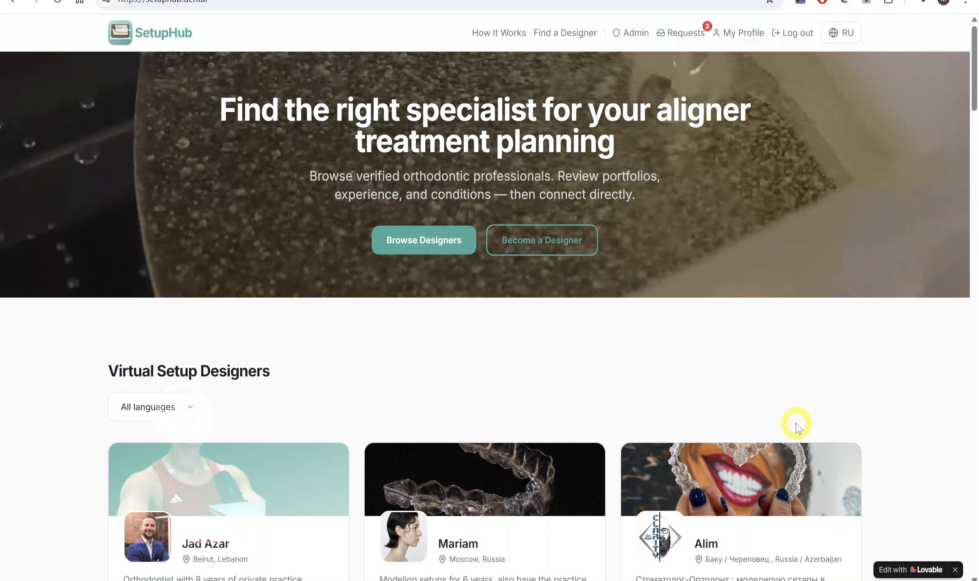
{"action": "scroll", "coordinate": [797, 429], "scroll_direction": "down", "scroll_amount": 2}
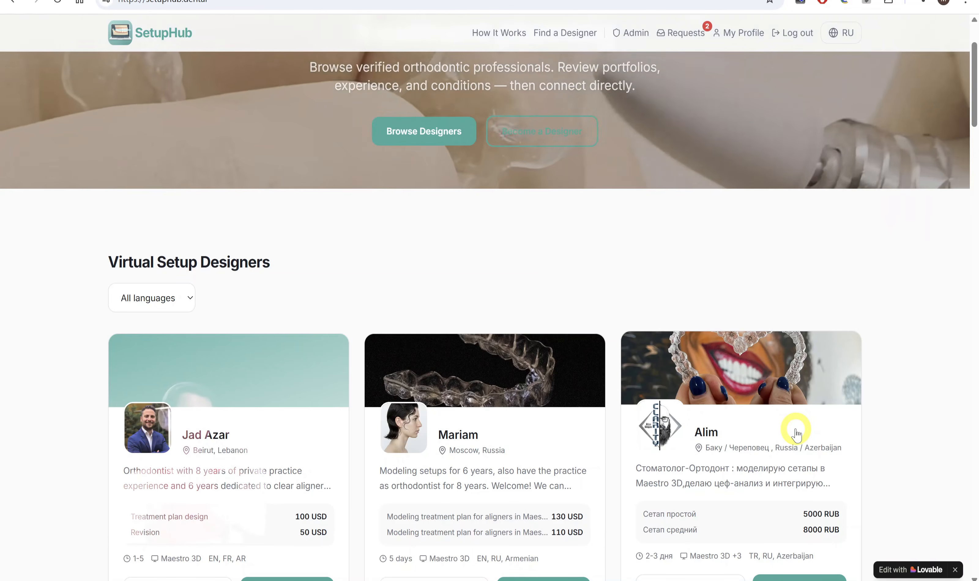
{"action": "scroll", "coordinate": [802, 435], "scroll_direction": "down", "scroll_amount": 6}
{"action": "scroll", "coordinate": [847, 462], "scroll_direction": "up", "scroll_amount": 6}
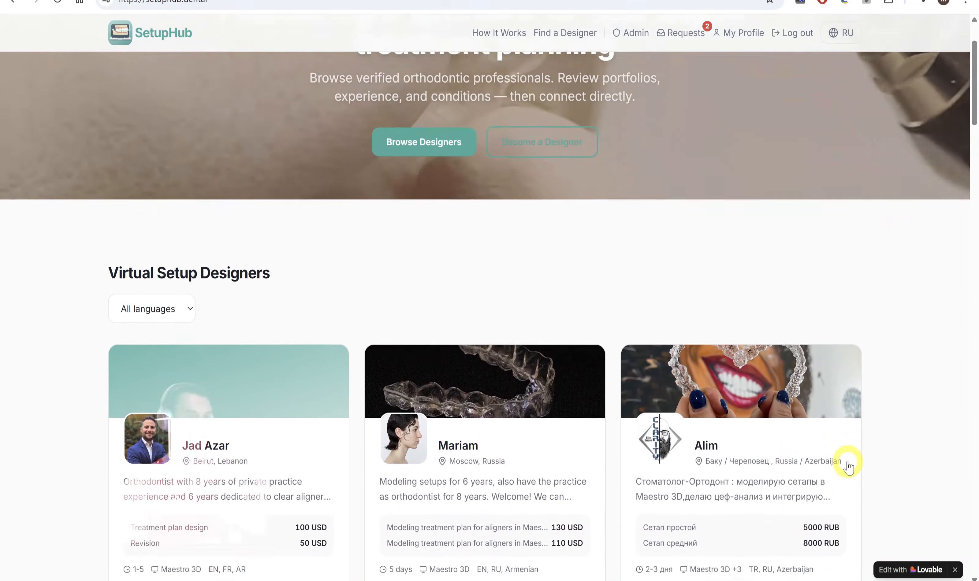
{"action": "scroll", "coordinate": [847, 462], "scroll_direction": "up", "scroll_amount": 2}
{"action": "scroll", "coordinate": [835, 445], "scroll_direction": "down", "scroll_amount": 4}
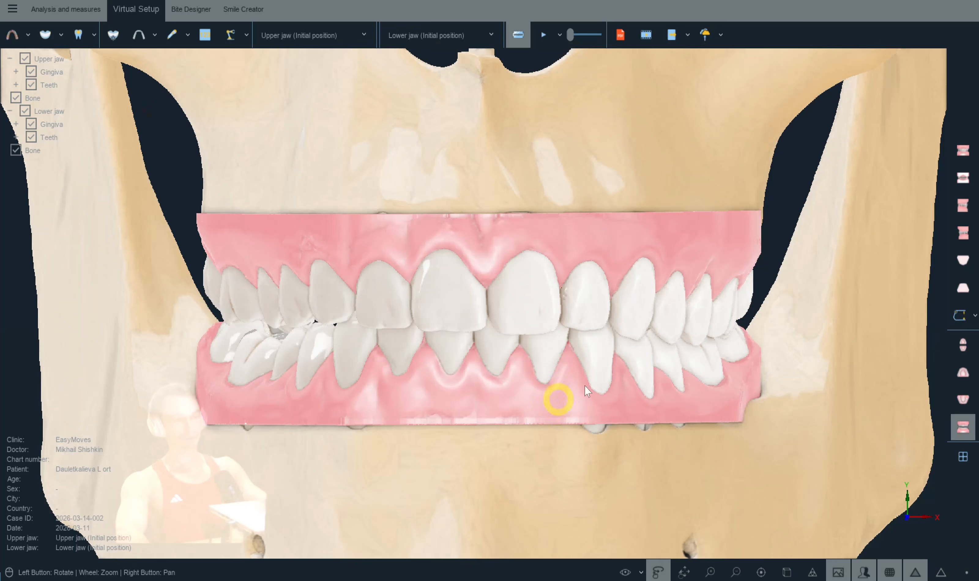
Step: Open the local origo editing for the upper jaw and align the axis of molar 16 to a tip of about 0.9°
{"action": "left_click_drag", "start_coordinate": [676, 375], "coordinate": [725, 377]}
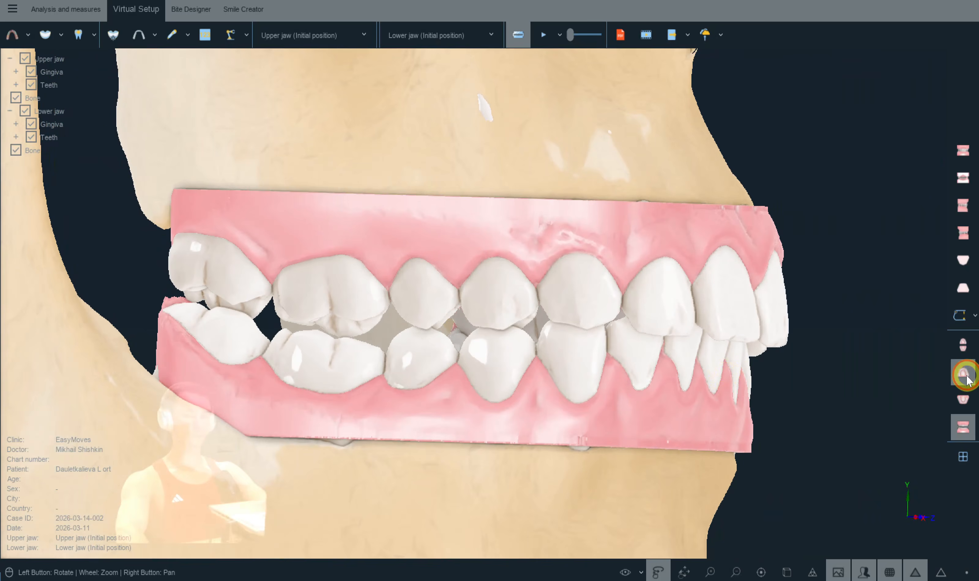
{"action": "left_click", "coordinate": [964, 375]}
{"action": "left_click", "coordinate": [31, 40]}
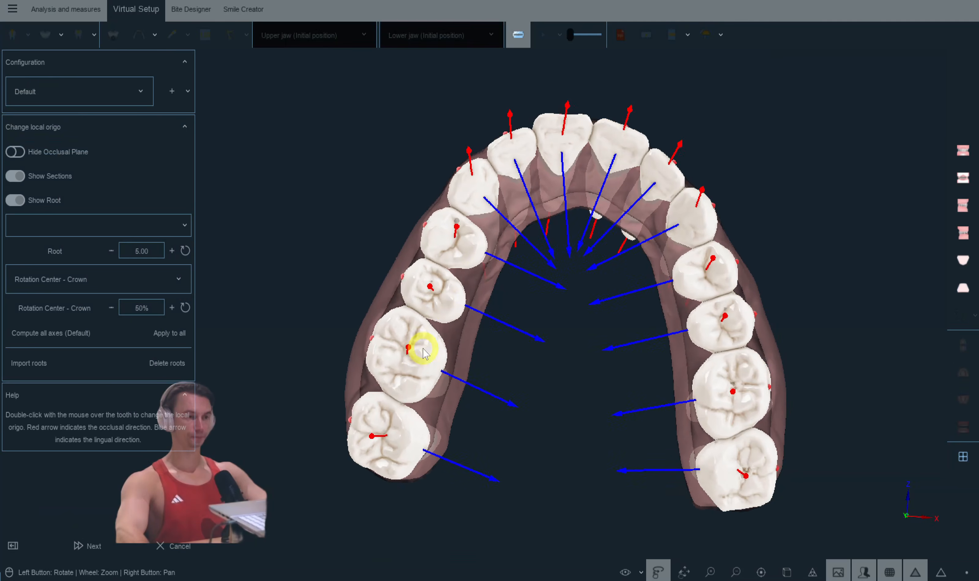
{"action": "double_click", "coordinate": [420, 345]}
{"action": "left_click_drag", "start_coordinate": [537, 348], "coordinate": [519, 310]}
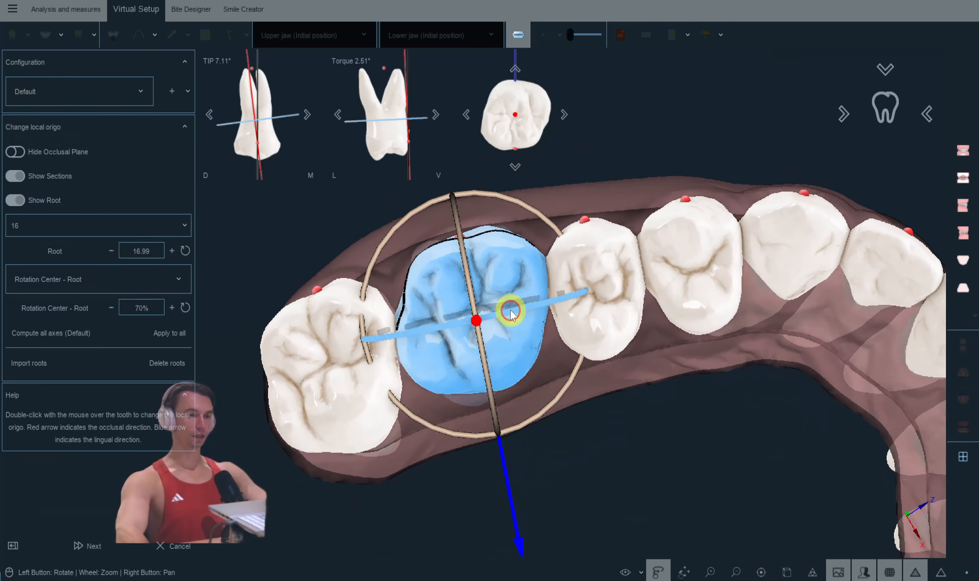
{"action": "left_click_drag", "start_coordinate": [631, 340], "coordinate": [620, 493]}
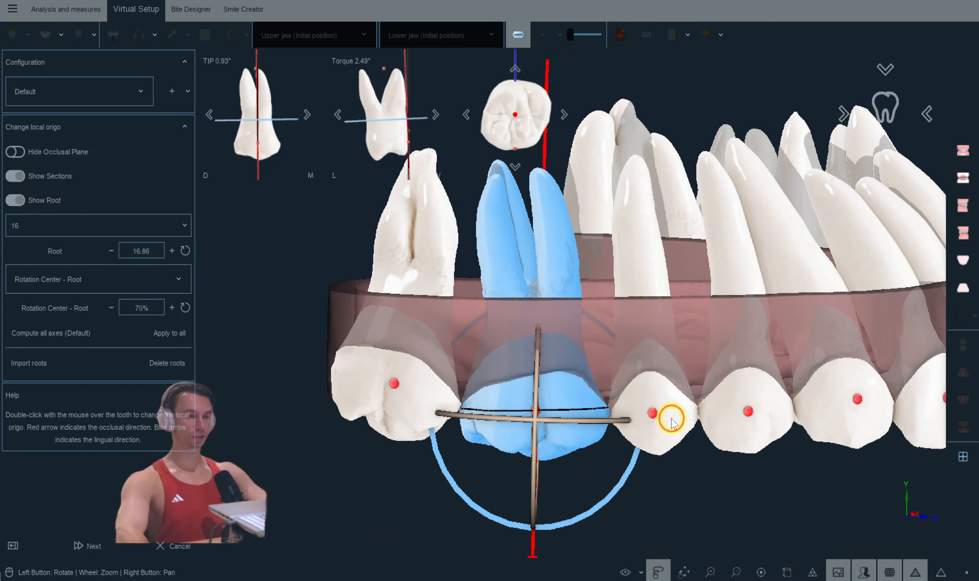
Step: Rotate the local axis of premolar 14 to a tip of about -0.3°
{"action": "left_click", "coordinate": [671, 422]}
{"action": "left_click", "coordinate": [743, 412]}
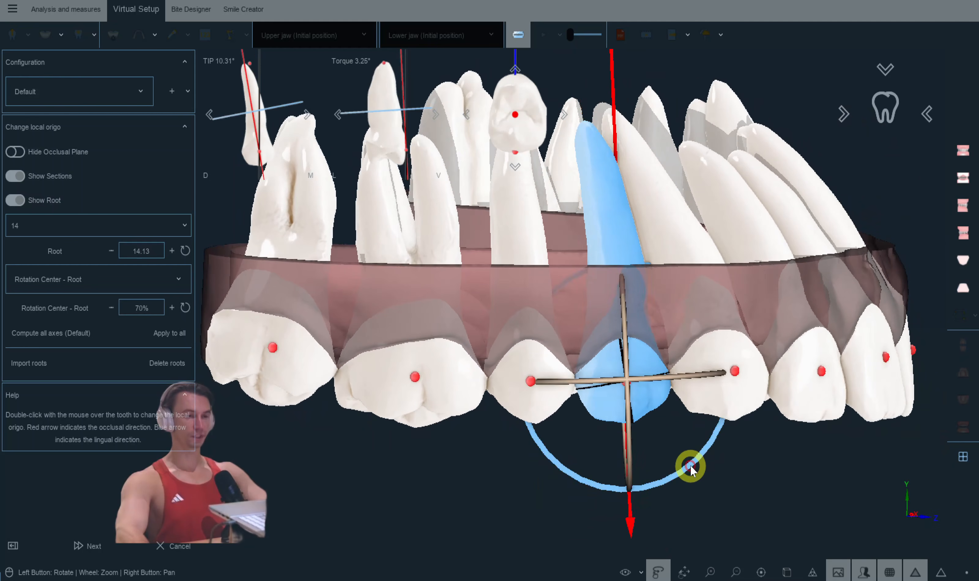
{"action": "left_click_drag", "start_coordinate": [689, 474], "coordinate": [670, 390]}
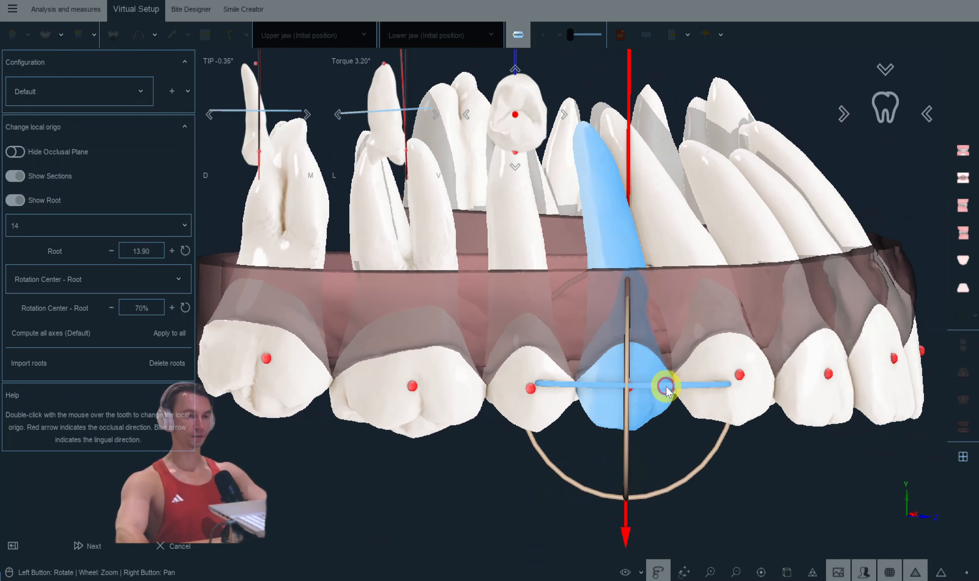
{"action": "left_click_drag", "start_coordinate": [689, 440], "coordinate": [722, 462]}
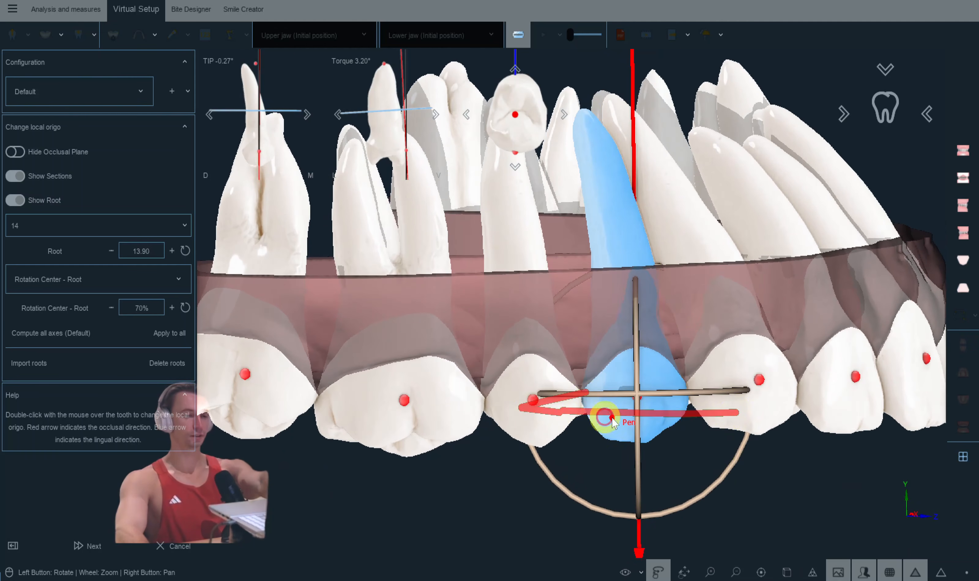
Step: Check the local axes of the upper right posterior teeth 15, 16 and 17 in turn
{"action": "double_click", "coordinate": [558, 432]}
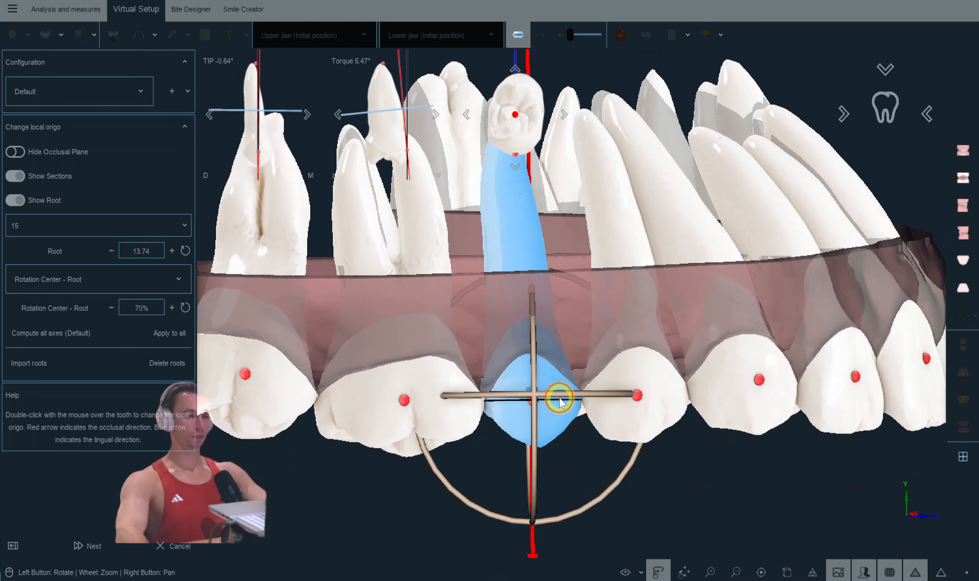
{"action": "double_click", "coordinate": [461, 411]}
{"action": "double_click", "coordinate": [315, 411]}
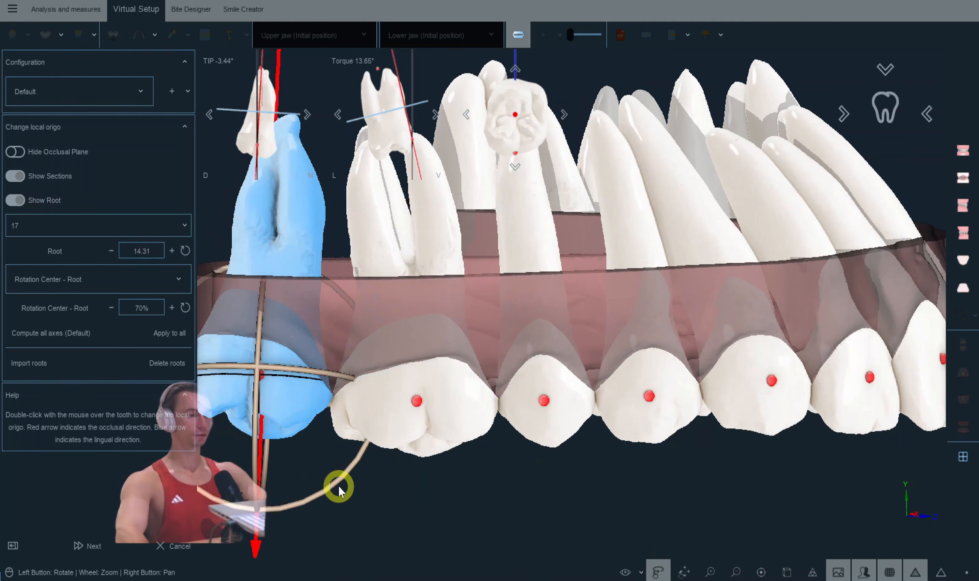
Step: Check the local axes of the upper front teeth, including 12, 11 and 22, in turn
{"action": "double_click", "coordinate": [751, 397]}
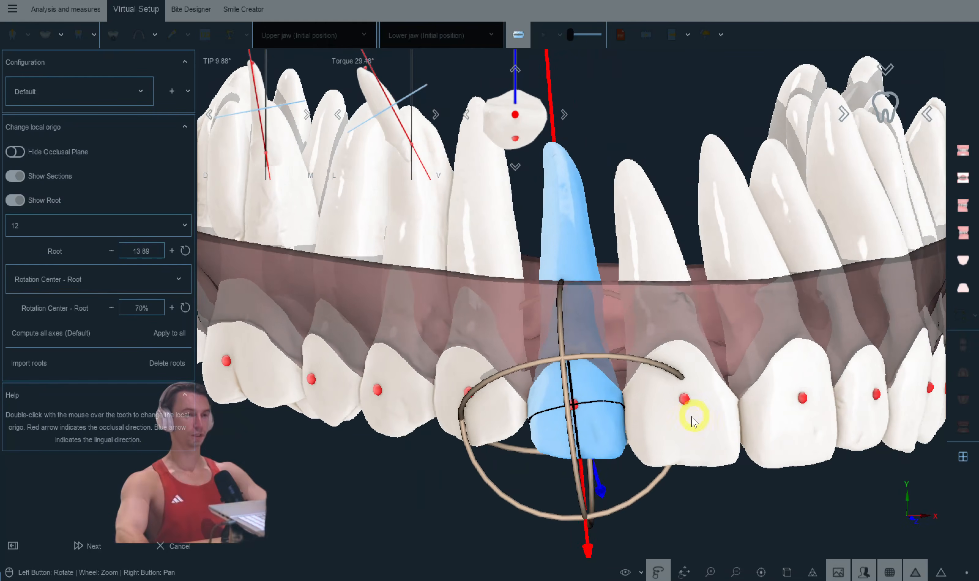
{"action": "double_click", "coordinate": [656, 428]}
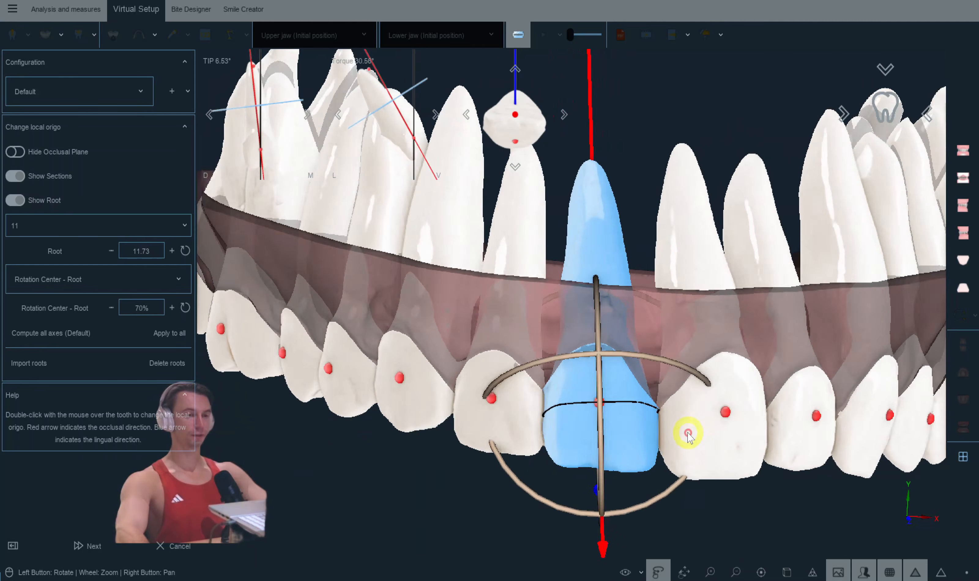
{"action": "double_click", "coordinate": [662, 437]}
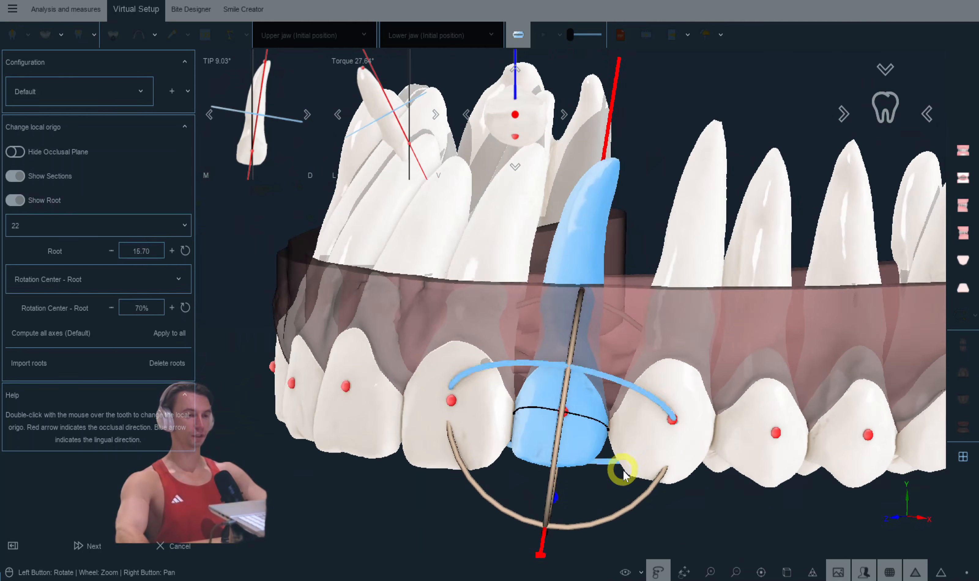
Step: Check the local axes of the upper left teeth 24 to 27 in turn and accept the upper jaw's local origos
{"action": "double_click", "coordinate": [670, 438]}
{"action": "double_click", "coordinate": [709, 414]}
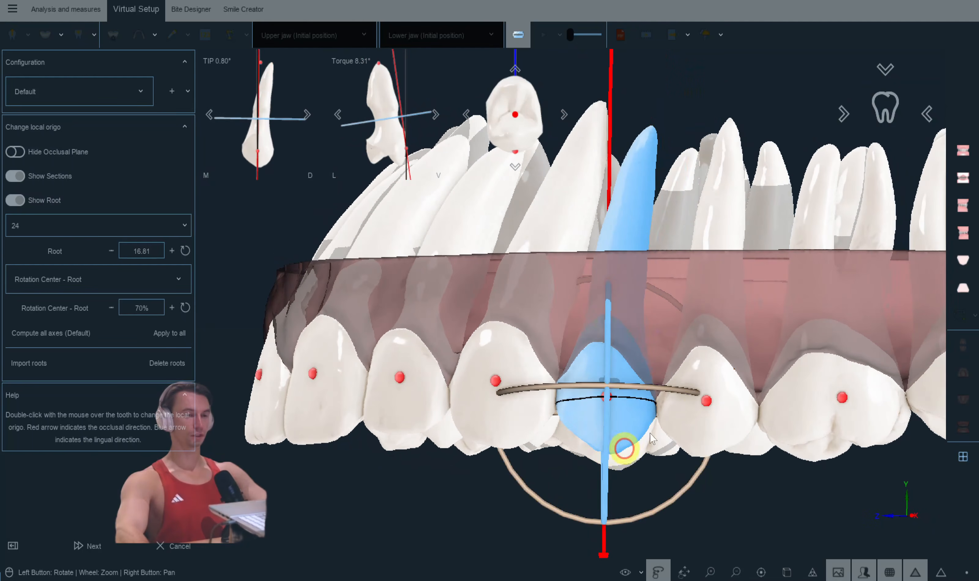
{"action": "double_click", "coordinate": [709, 414]}
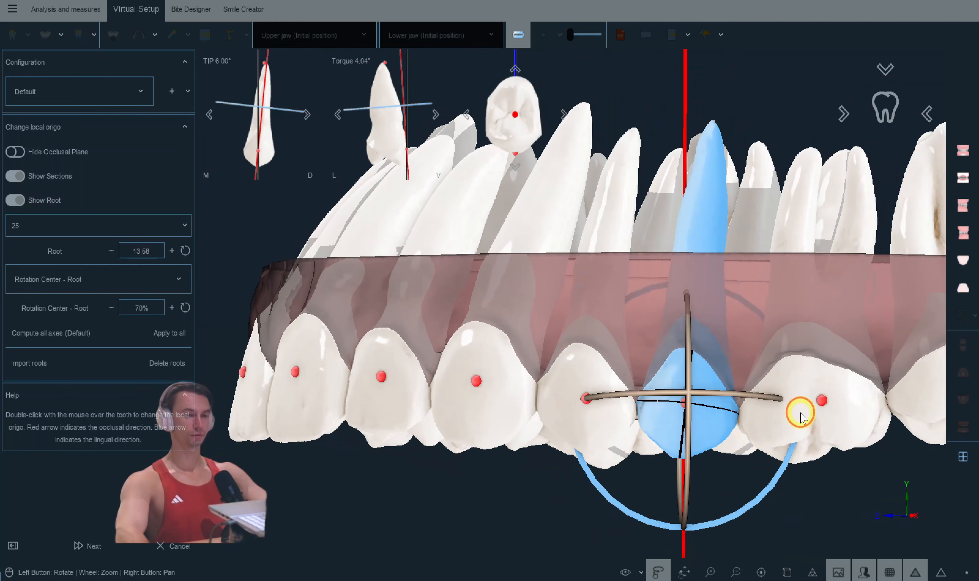
{"action": "double_click", "coordinate": [800, 416]}
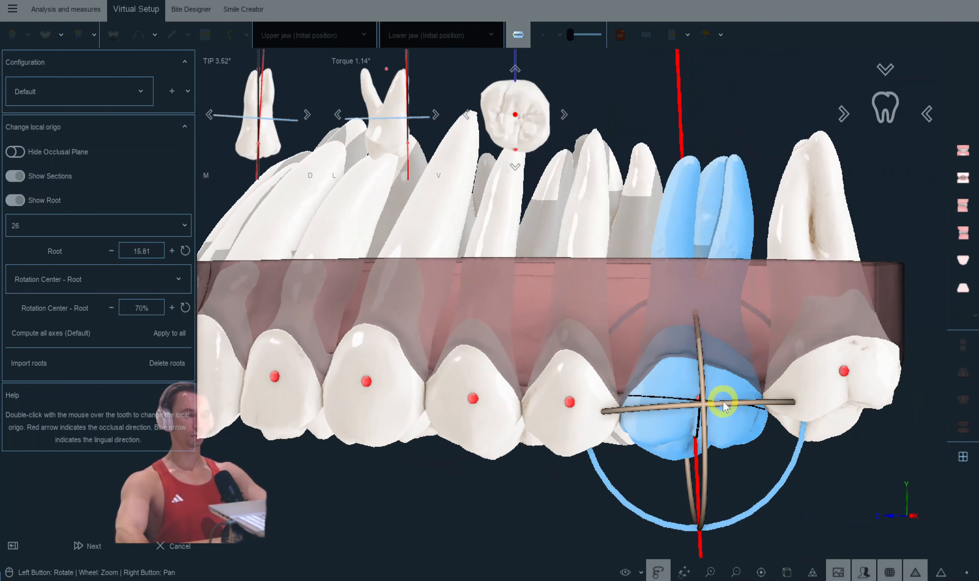
{"action": "double_click", "coordinate": [818, 392]}
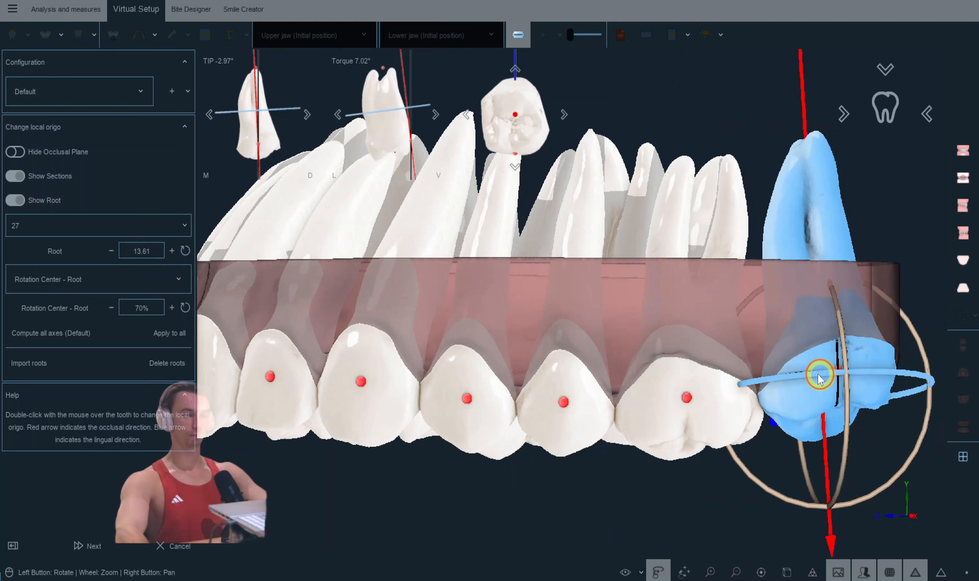
{"action": "left_click_drag", "start_coordinate": [646, 347], "coordinate": [939, 403]}
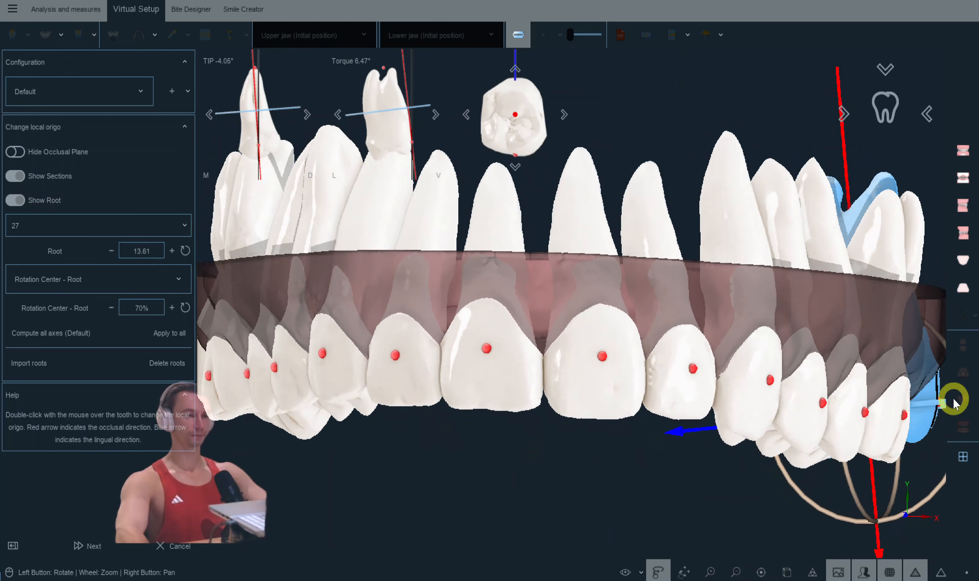
{"action": "left_click", "coordinate": [85, 546]}
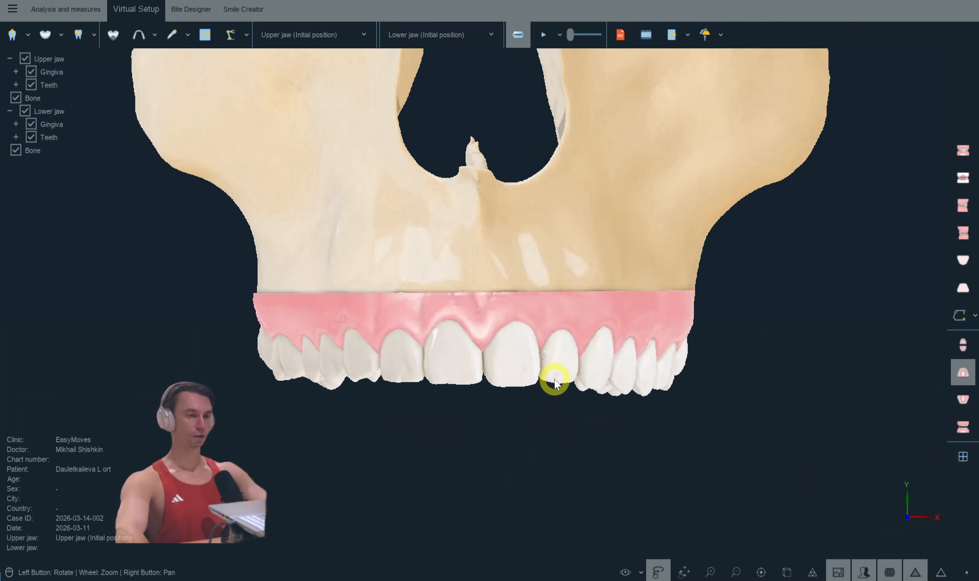
Step: Display the lower jaw and open its local origo editing, with the left posterior teeth in close occlusal view
{"action": "left_click", "coordinate": [528, 325]}
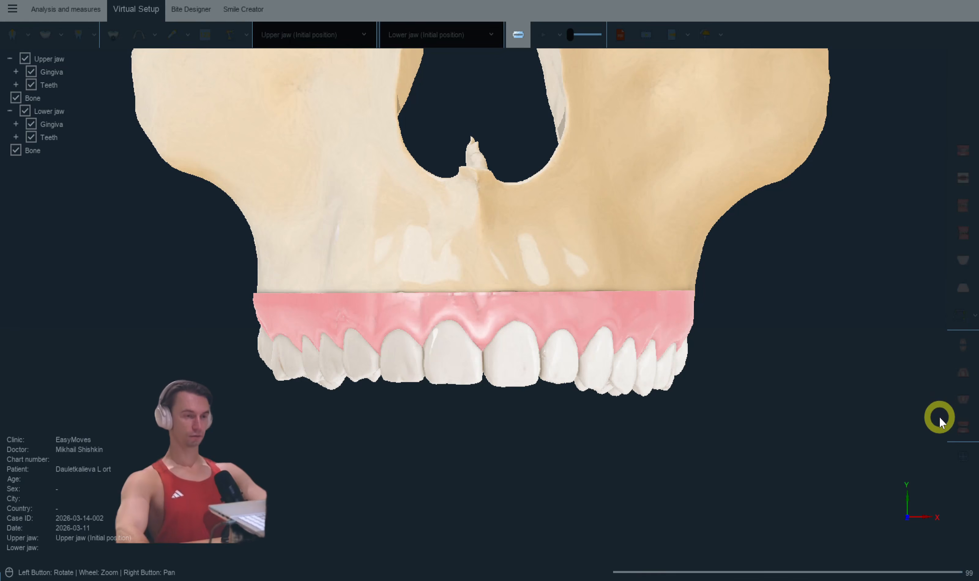
{"action": "left_click", "coordinate": [961, 399]}
{"action": "left_click_drag", "start_coordinate": [325, 228], "coordinate": [268, 253]}
{"action": "left_click", "coordinate": [9, 38]}
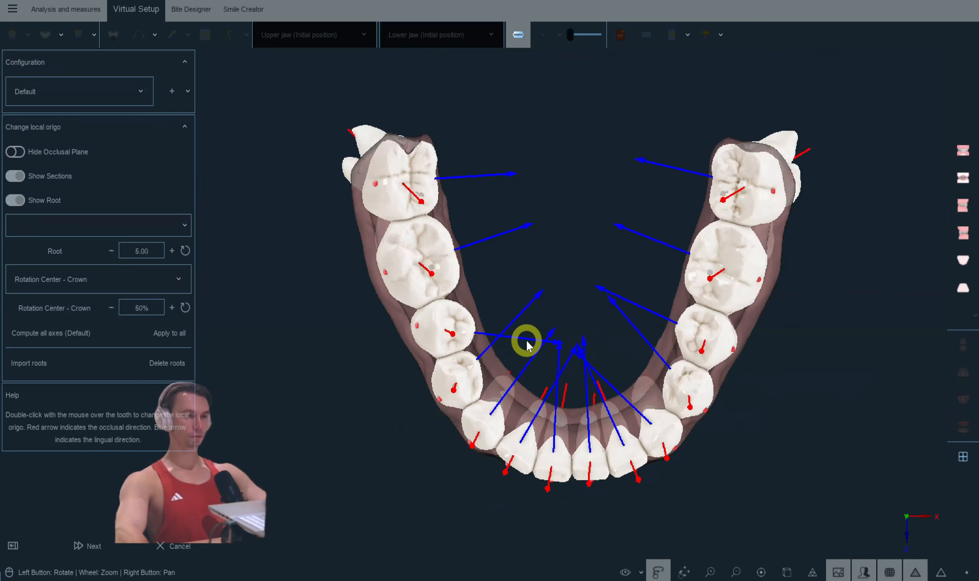
{"action": "left_click_drag", "start_coordinate": [526, 341], "coordinate": [544, 341]}
{"action": "scroll", "coordinate": [545, 341], "scroll_direction": "up", "scroll_amount": 2}
{"action": "scroll", "coordinate": [437, 393], "scroll_direction": "up", "scroll_amount": 3}
Step: Go through lower left teeth 36, 35 and 34 in occlusal view and rotate the local axes of premolars 35 and 34
{"action": "double_click", "coordinate": [436, 391]}
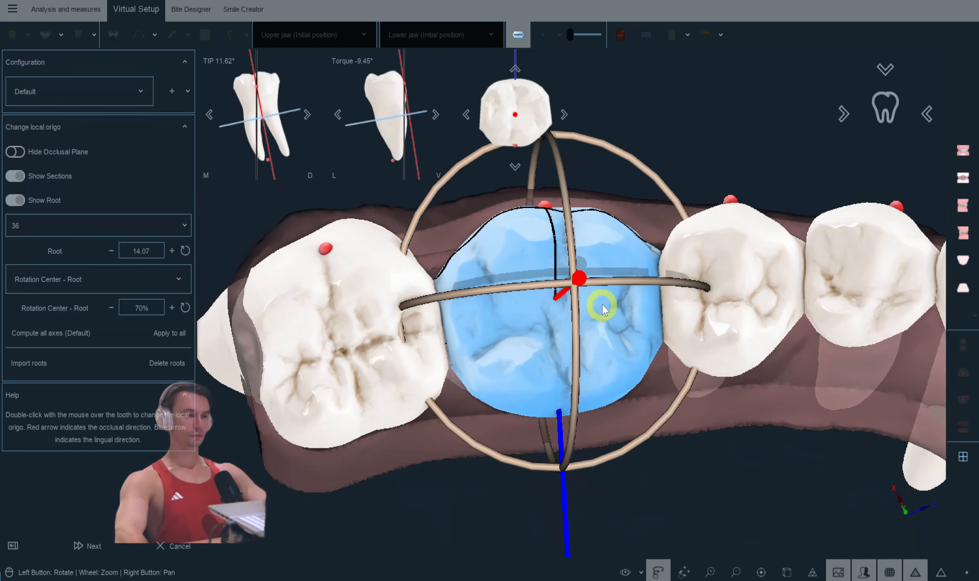
{"action": "double_click", "coordinate": [722, 284]}
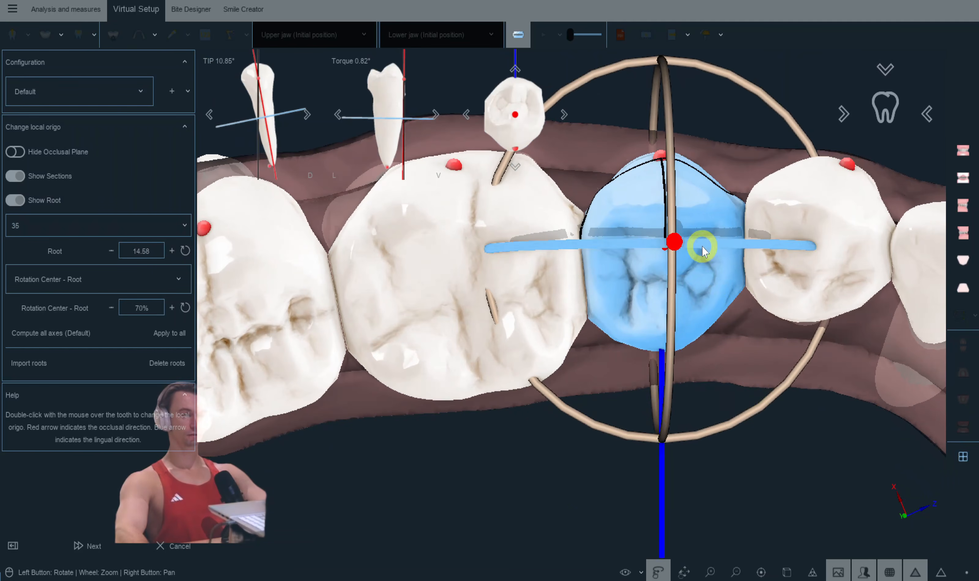
{"action": "left_click_drag", "start_coordinate": [758, 410], "coordinate": [809, 263]}
{"action": "double_click", "coordinate": [808, 263]}
{"action": "left_click_drag", "start_coordinate": [791, 426], "coordinate": [808, 244]}
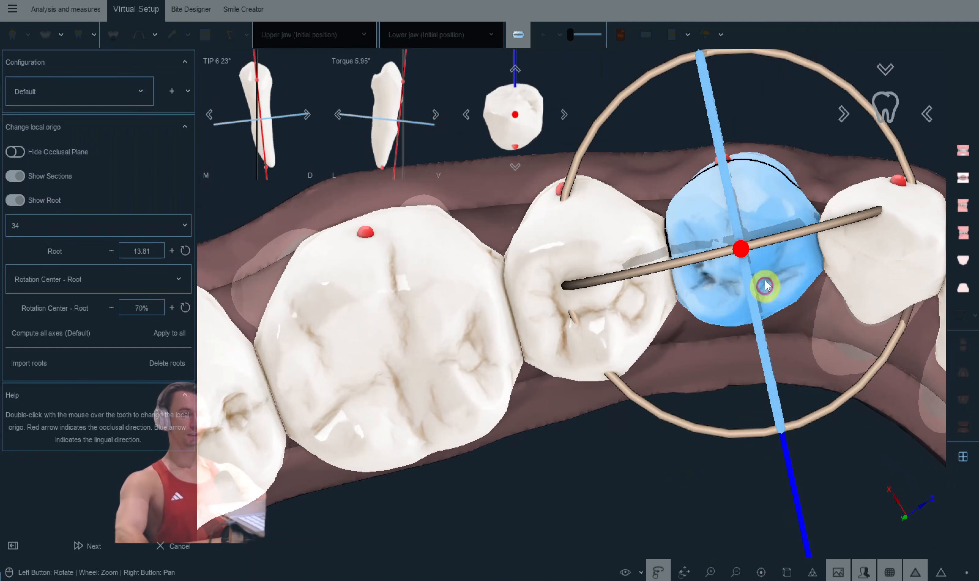
Step: Check the local axes of the lower front teeth from canine 33 across 31 to the right incisors in occlusal view
{"action": "double_click", "coordinate": [840, 246]}
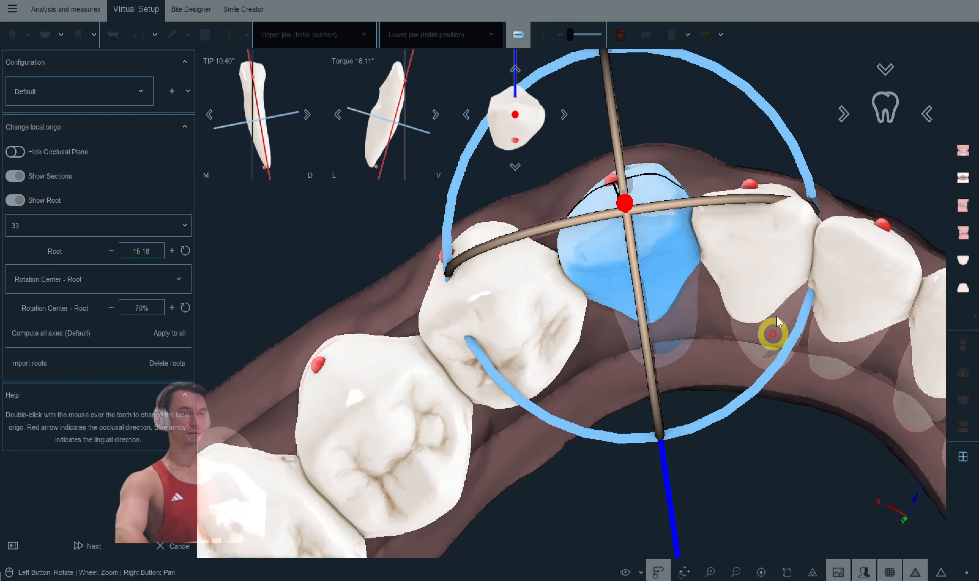
{"action": "double_click", "coordinate": [778, 266]}
{"action": "double_click", "coordinate": [761, 301]}
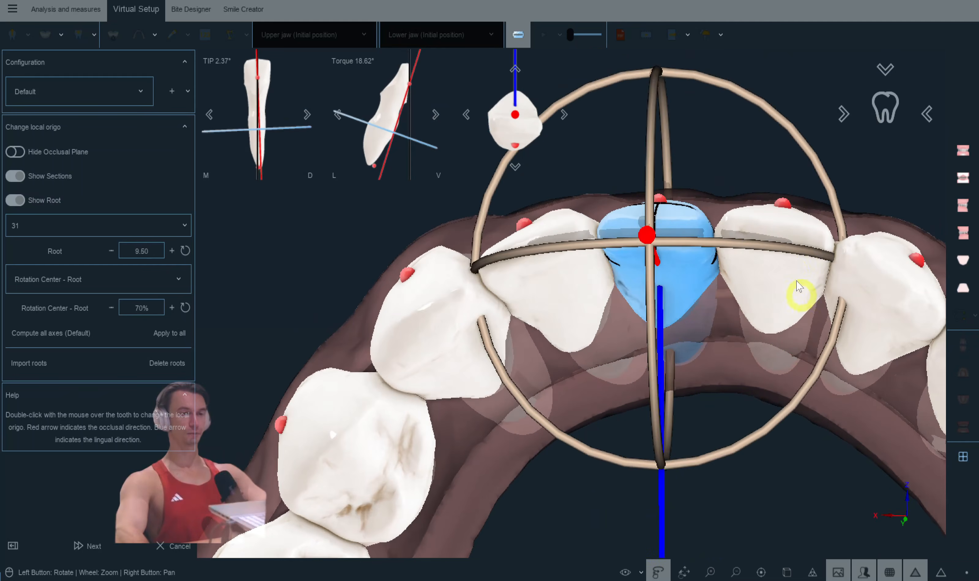
{"action": "double_click", "coordinate": [801, 330]}
{"action": "double_click", "coordinate": [800, 267]}
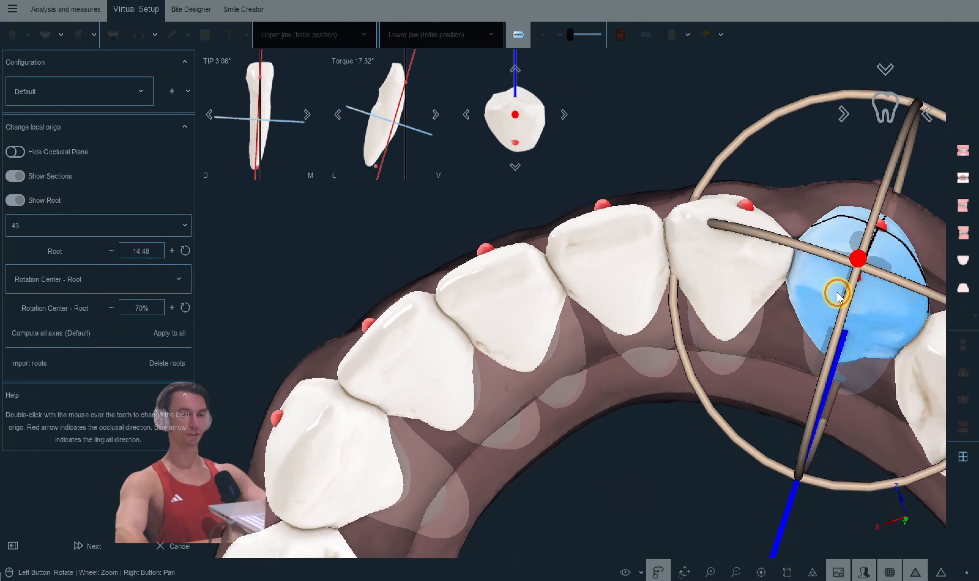
Step: Go through lower right teeth 43 and 44 and rotate the local axis of premolar 45 to a tip of about 6.1°
{"action": "double_click", "coordinate": [836, 295]}
{"action": "double_click", "coordinate": [794, 313]}
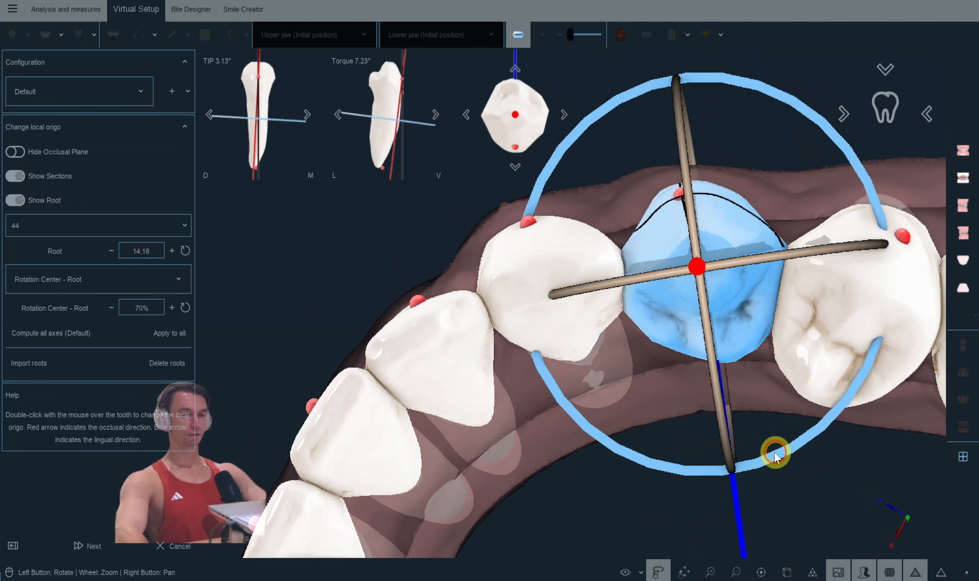
{"action": "double_click", "coordinate": [832, 345]}
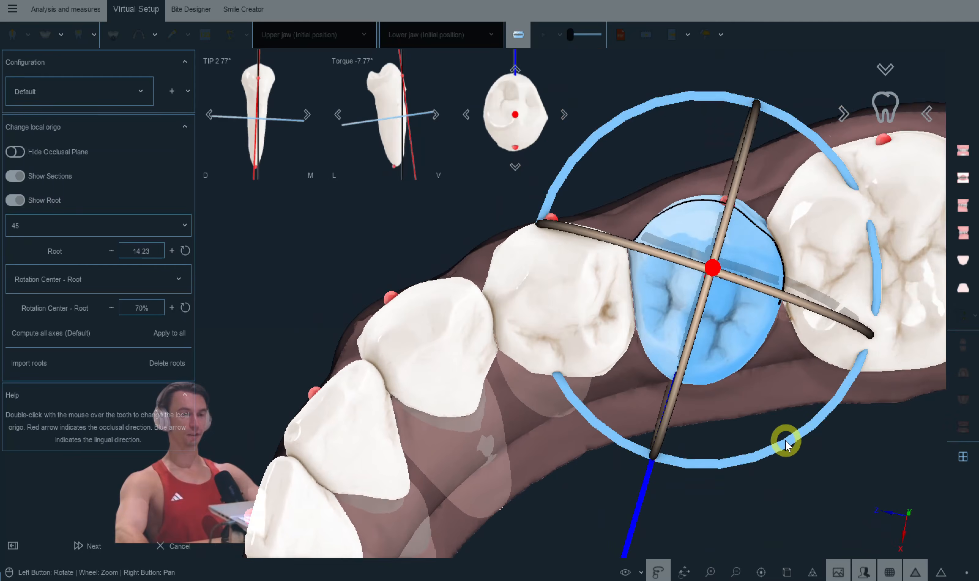
{"action": "left_click_drag", "start_coordinate": [735, 259], "coordinate": [732, 270]}
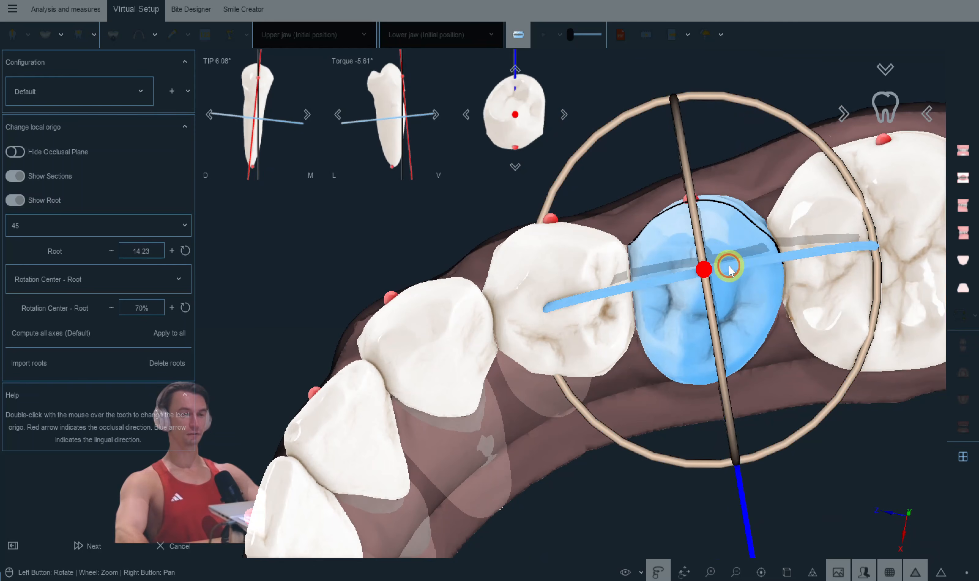
Step: Check molar 46 and rotate the local axis of molar 47 to a torque of about -14.9°
{"action": "double_click", "coordinate": [812, 285]}
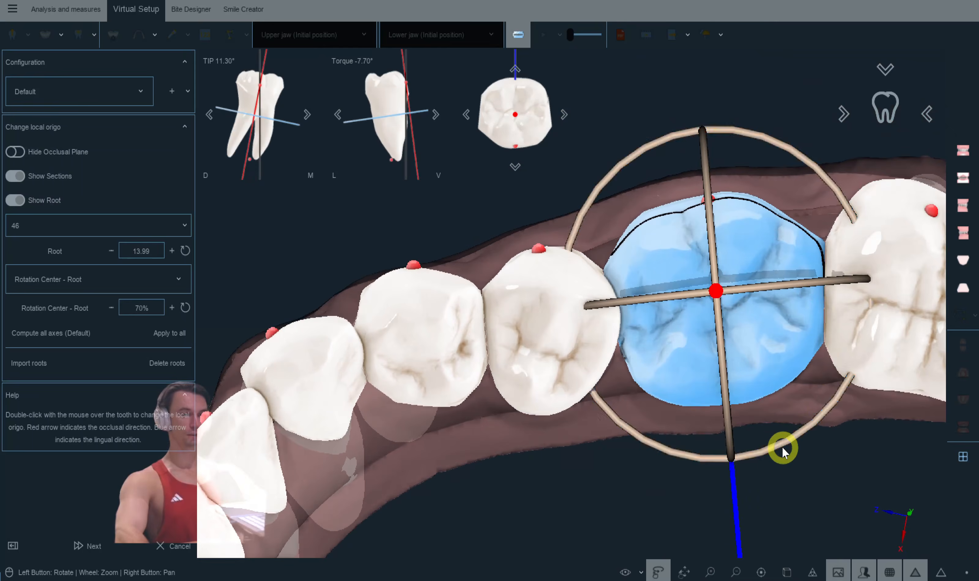
{"action": "double_click", "coordinate": [878, 323]}
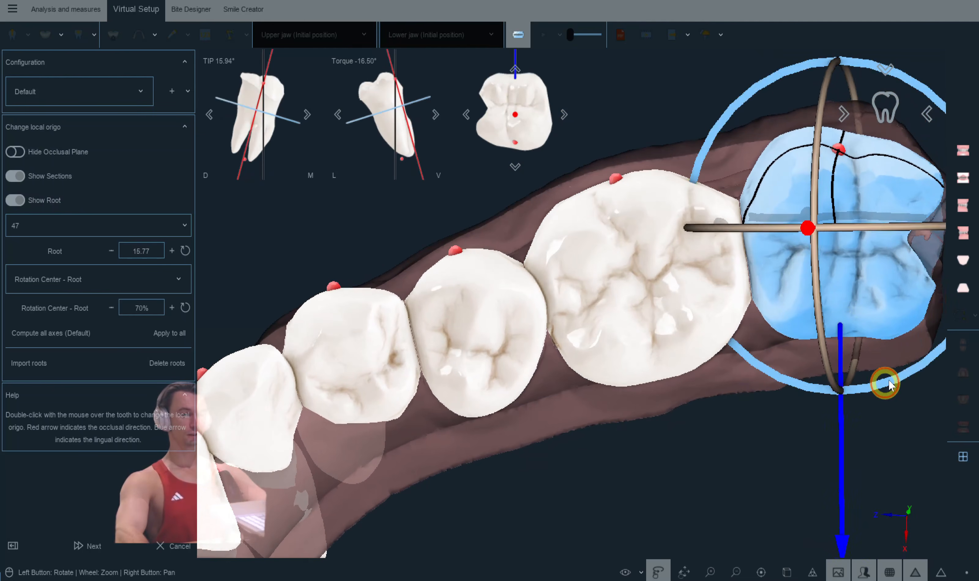
{"action": "left_click_drag", "start_coordinate": [794, 253], "coordinate": [796, 251]}
{"action": "left_click_drag", "start_coordinate": [631, 309], "coordinate": [575, 237]}
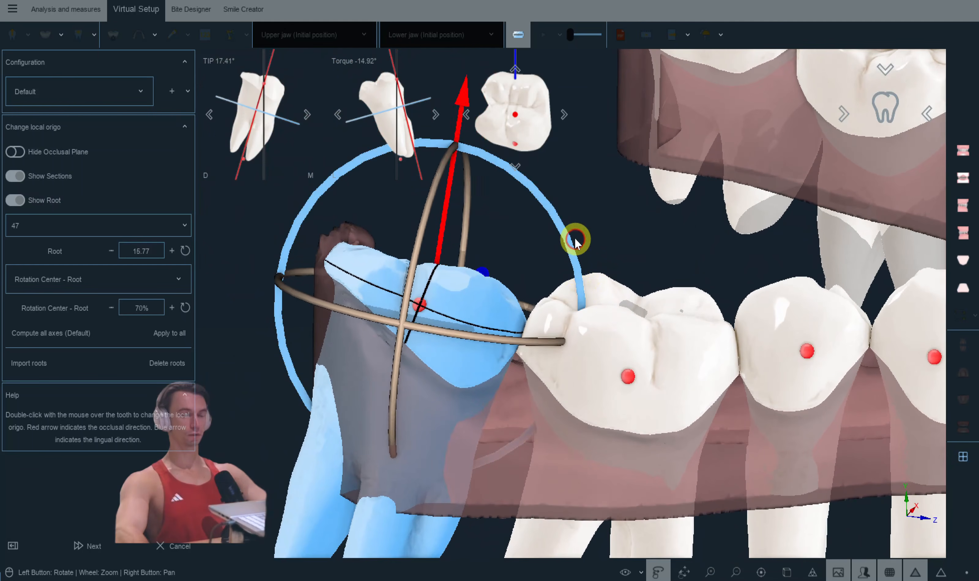
Step: Correct the local axes of lower right teeth 46, 45 and 44 from the buccal side, setting 44 to a tip of about -0.4°
{"action": "double_click", "coordinate": [595, 333]}
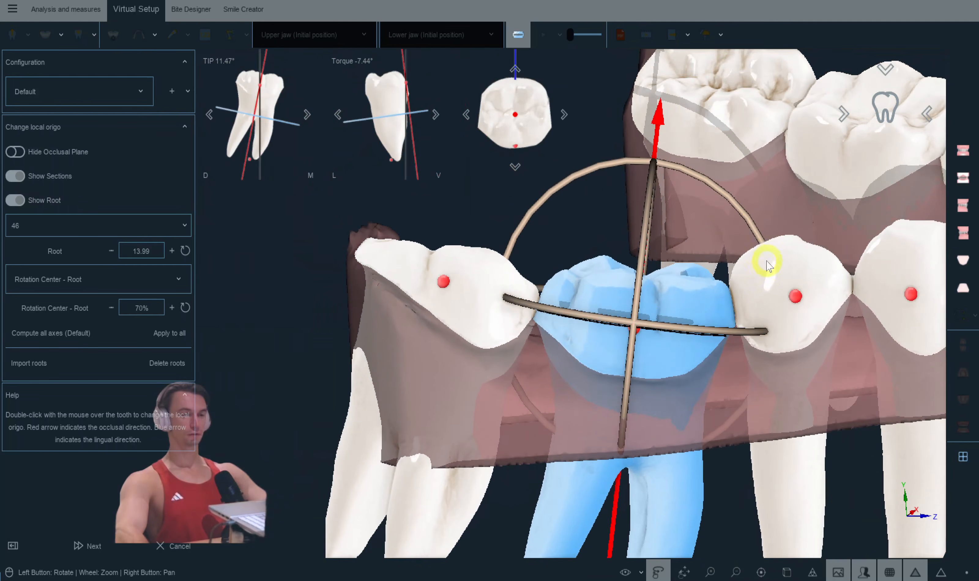
{"action": "left_click_drag", "start_coordinate": [753, 230], "coordinate": [746, 206]}
{"action": "double_click", "coordinate": [778, 296]}
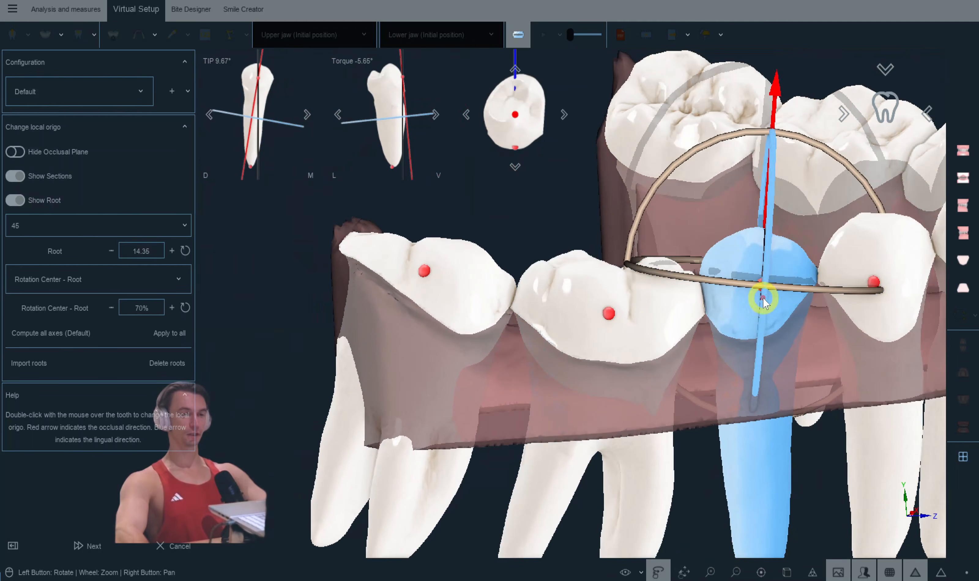
{"action": "double_click", "coordinate": [867, 251]}
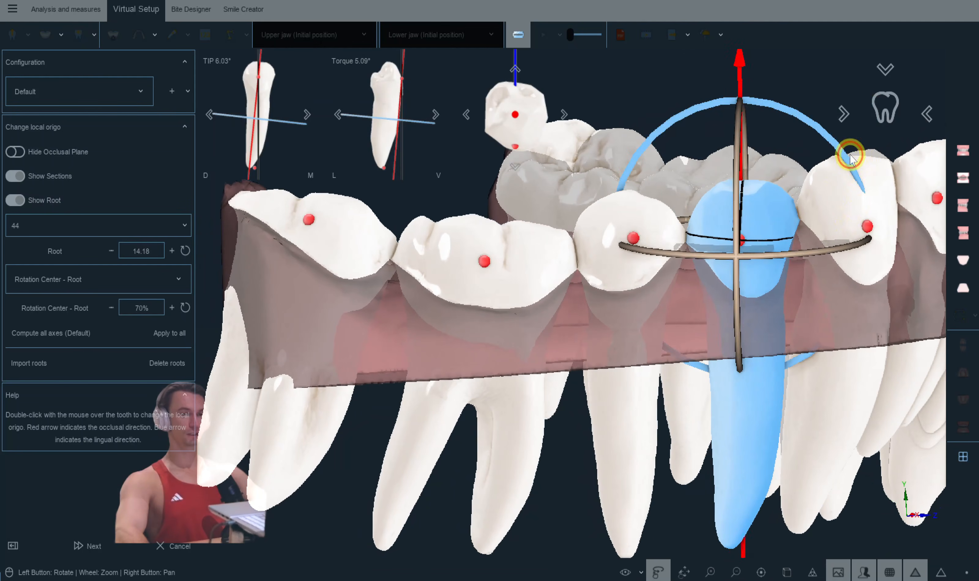
{"action": "left_click_drag", "start_coordinate": [800, 253], "coordinate": [802, 252]}
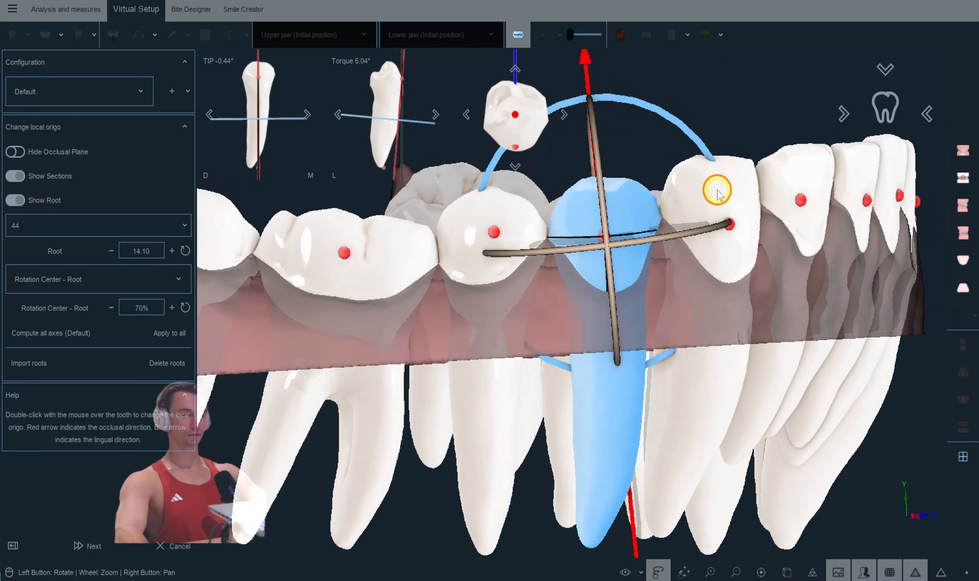
Step: Check the local axes of the lower front teeth, including 42, 31 and 33, from the front
{"action": "double_click", "coordinate": [719, 195]}
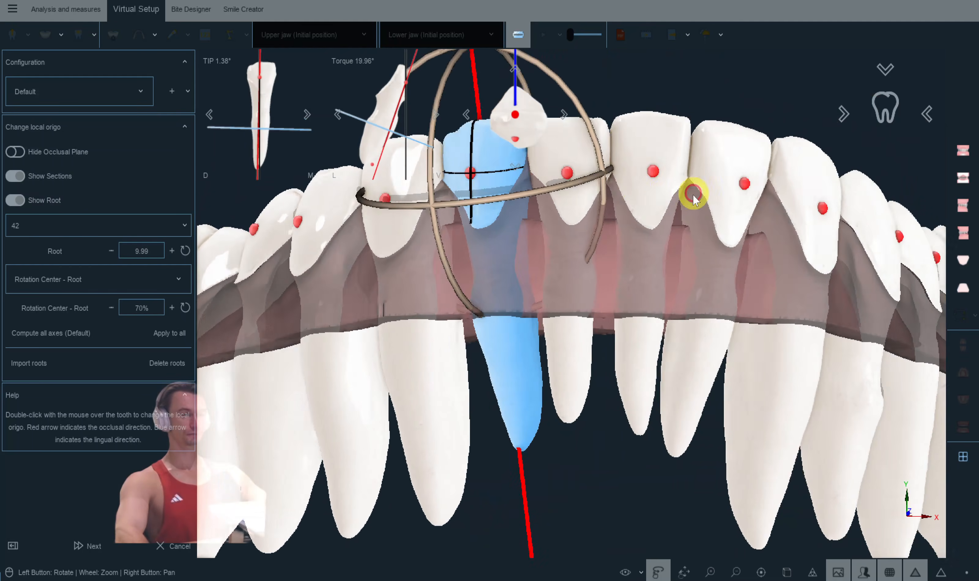
{"action": "double_click", "coordinate": [609, 182]}
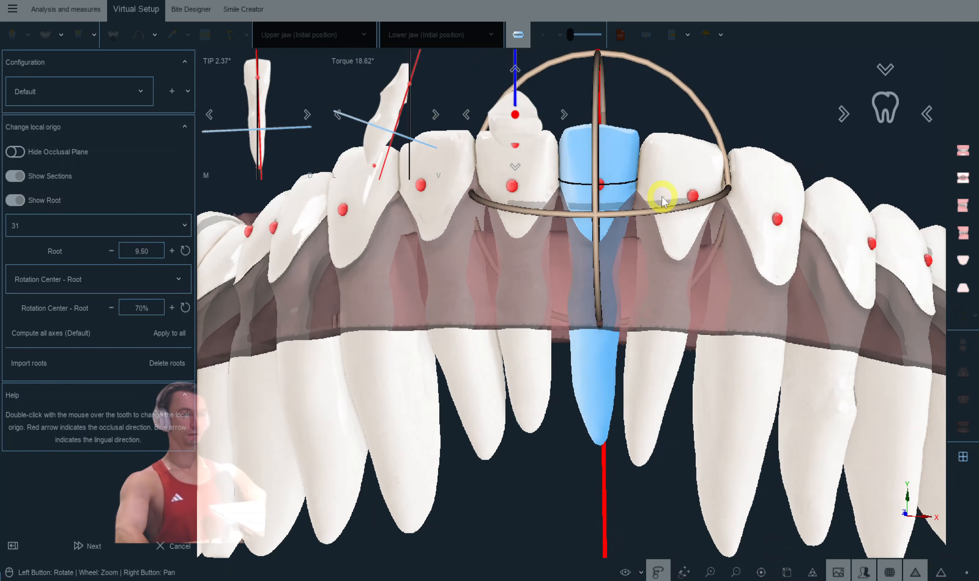
{"action": "double_click", "coordinate": [662, 202]}
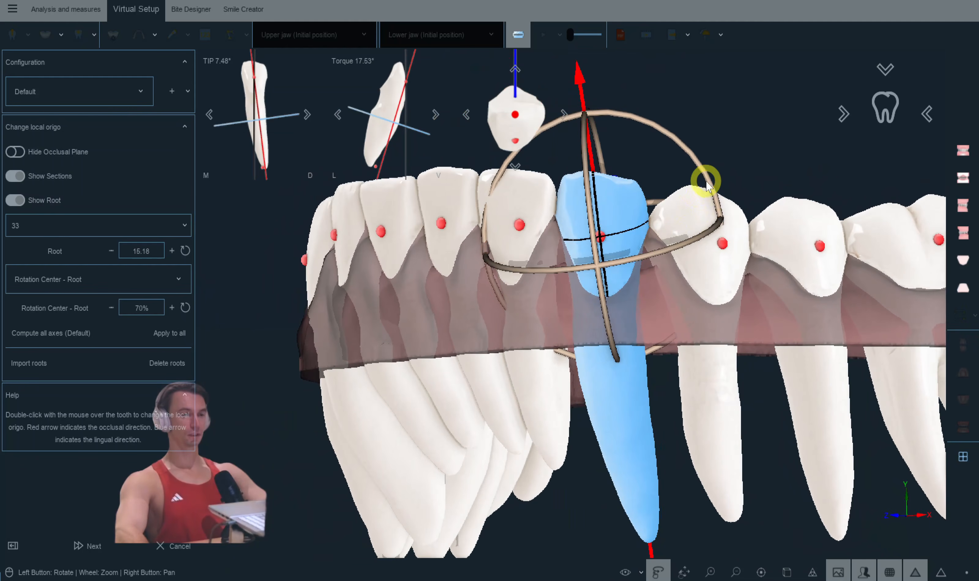
Step: Go through lower left premolar 34 and align the local axes of 35 to a tip of about -1.6° and 36 to about 2.8°
{"action": "double_click", "coordinate": [711, 242]}
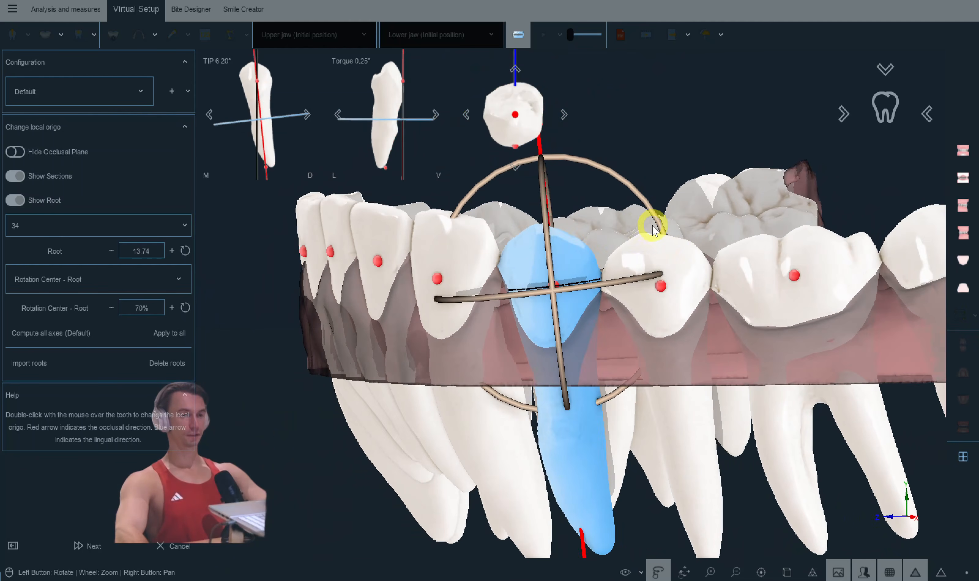
{"action": "double_click", "coordinate": [662, 246]}
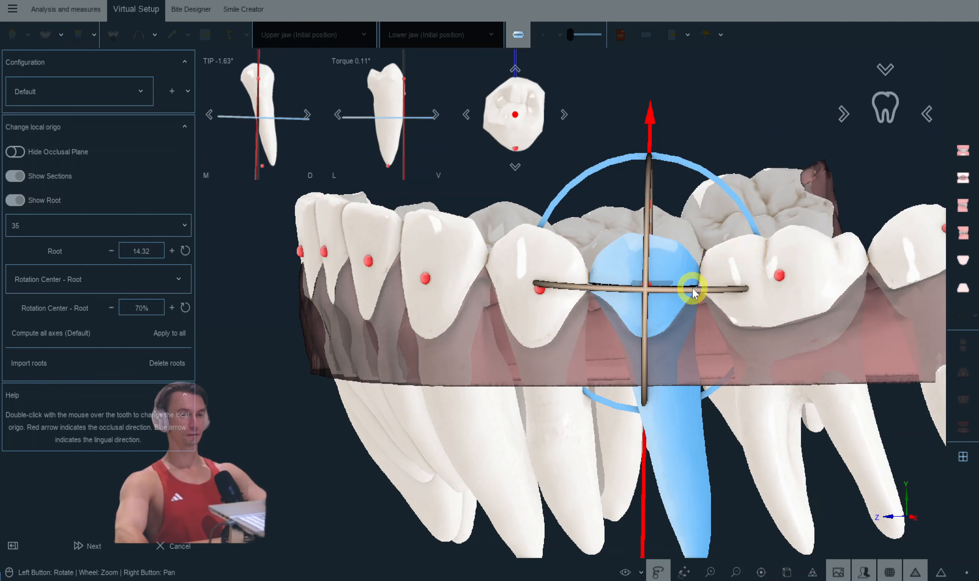
{"action": "double_click", "coordinate": [696, 289]}
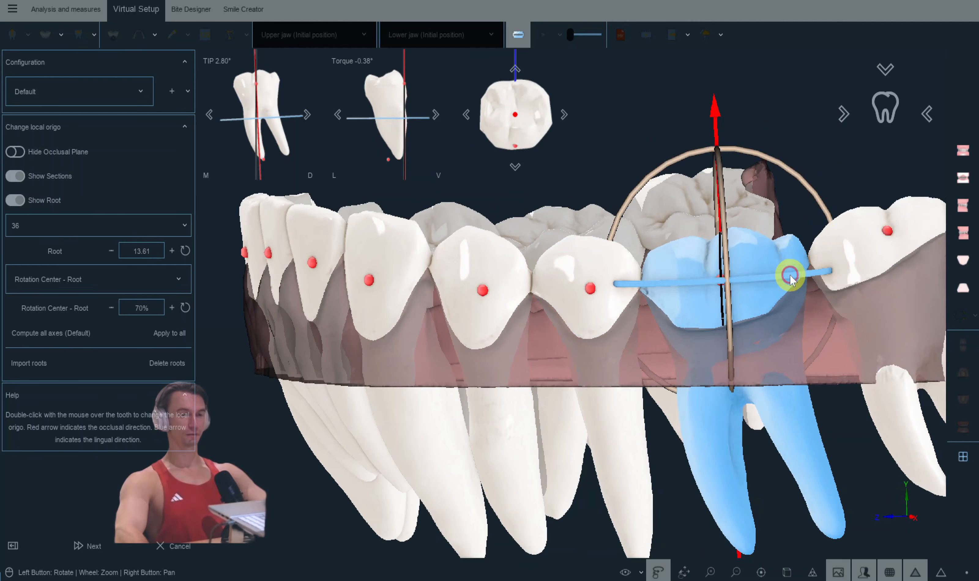
Step: Rotate the local axis of lower left molar 37 to a tip of about 2.2°
{"action": "double_click", "coordinate": [856, 264]}
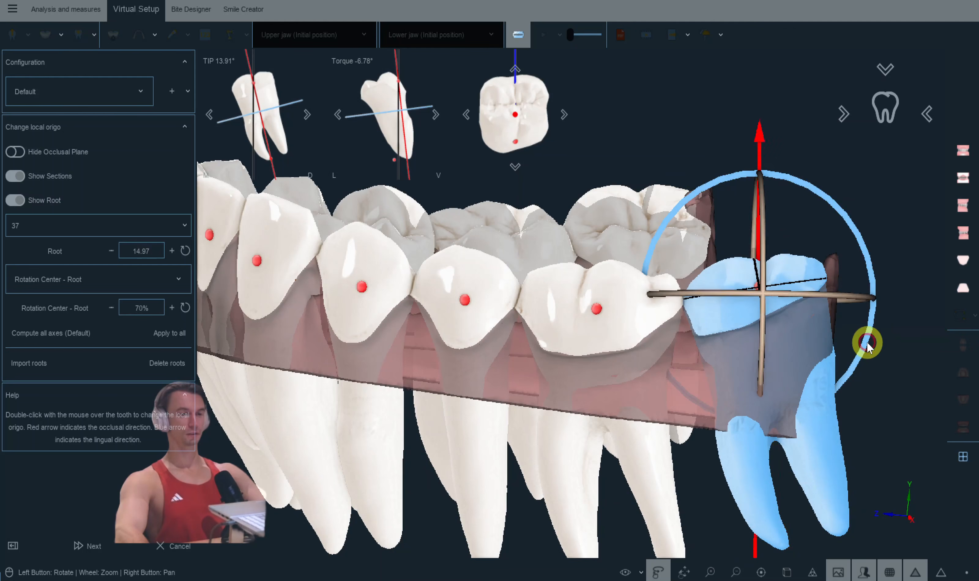
{"action": "left_click_drag", "start_coordinate": [865, 345], "coordinate": [863, 345]}
{"action": "left_click_drag", "start_coordinate": [611, 320], "coordinate": [481, 307]}
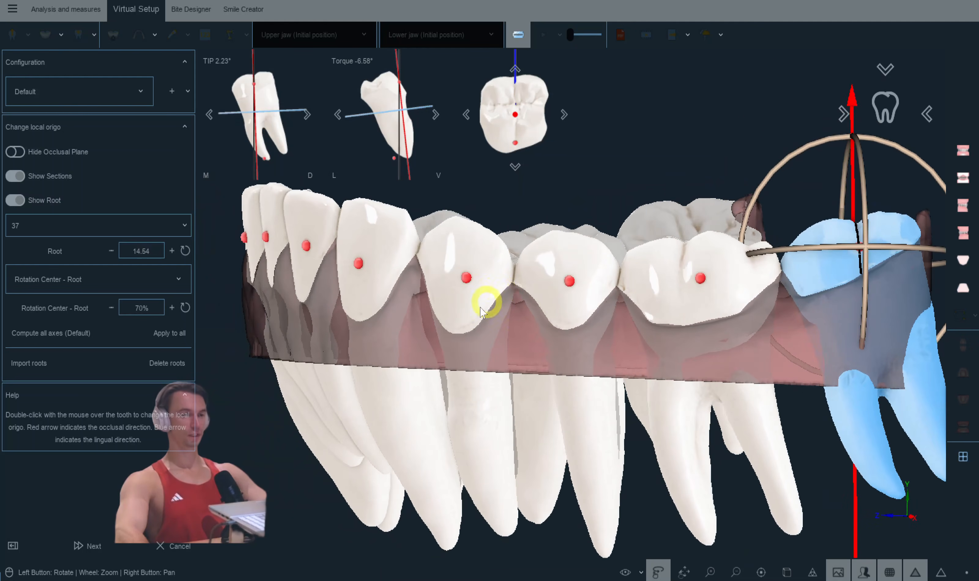
Step: Apply the corrected local axes, save the case and show both jaws in occlusion with the bone
{"action": "left_click", "coordinate": [95, 547]}
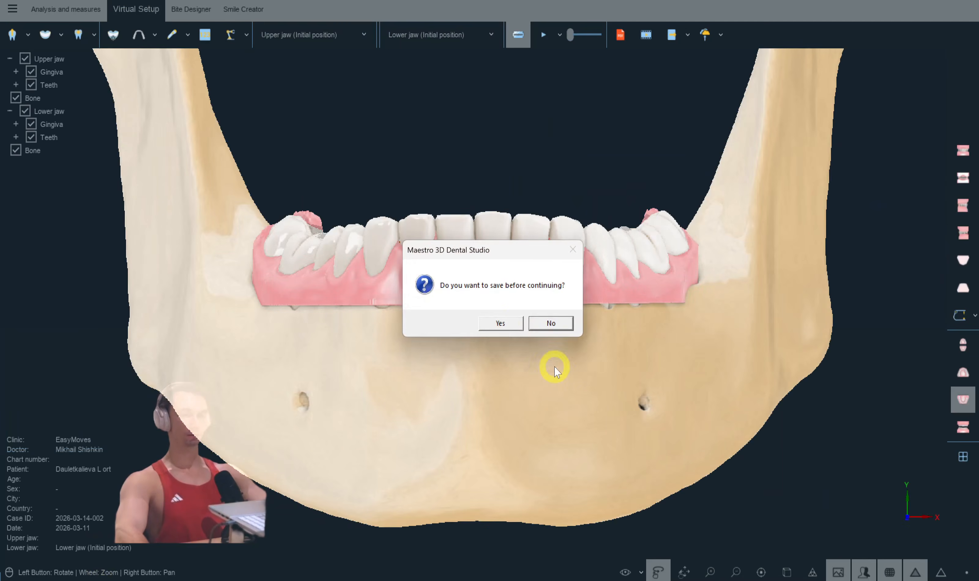
{"action": "left_click", "coordinate": [503, 325]}
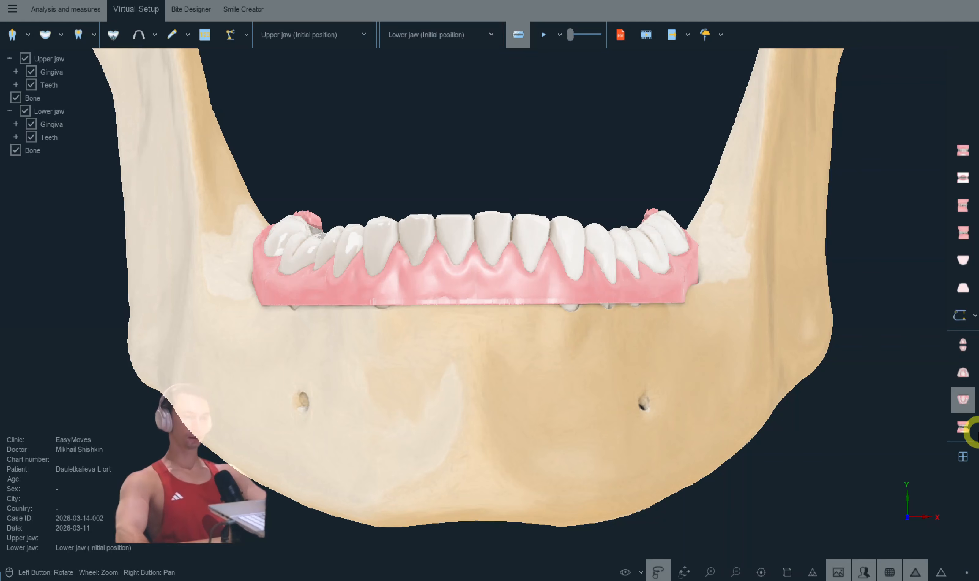
{"action": "left_click", "coordinate": [969, 428]}
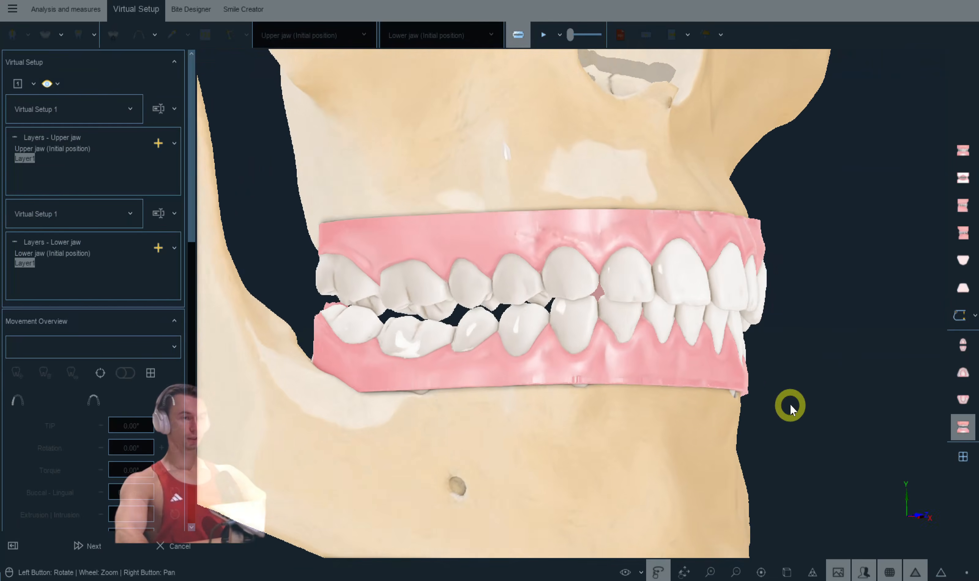
Step: Inspect the bite with both jaws shown from below and from the right side, and turn off the surface textures
{"action": "left_click", "coordinate": [962, 405]}
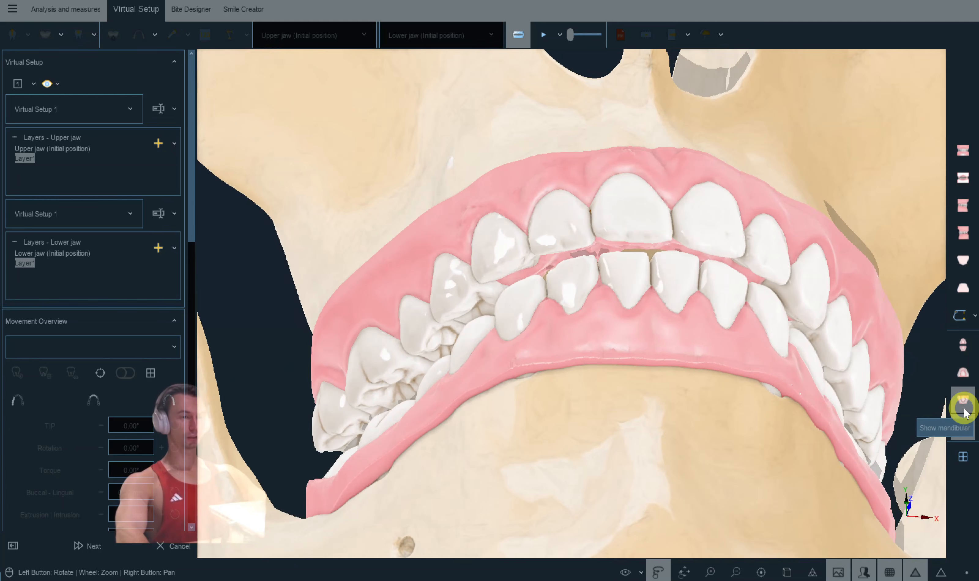
{"action": "left_click", "coordinate": [963, 416]}
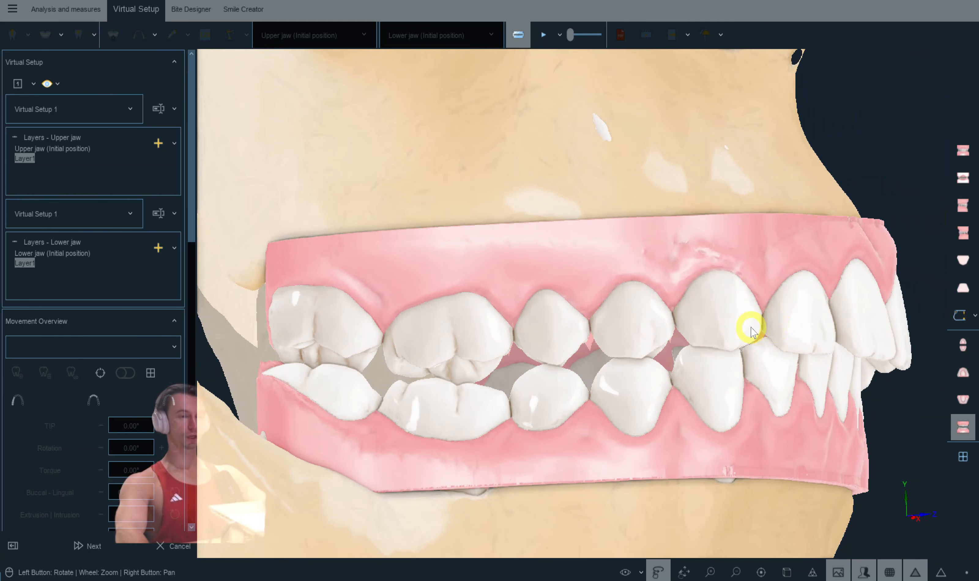
{"action": "mouse_move", "coordinate": [745, 349]}
{"action": "left_mouse_down"}
{"action": "mouse_move", "coordinate": [677, 345]}
{"action": "mouse_move", "coordinate": [702, 385]}
{"action": "mouse_move", "coordinate": [748, 338]}
{"action": "mouse_move", "coordinate": [755, 345]}
{"action": "left_mouse_up"}
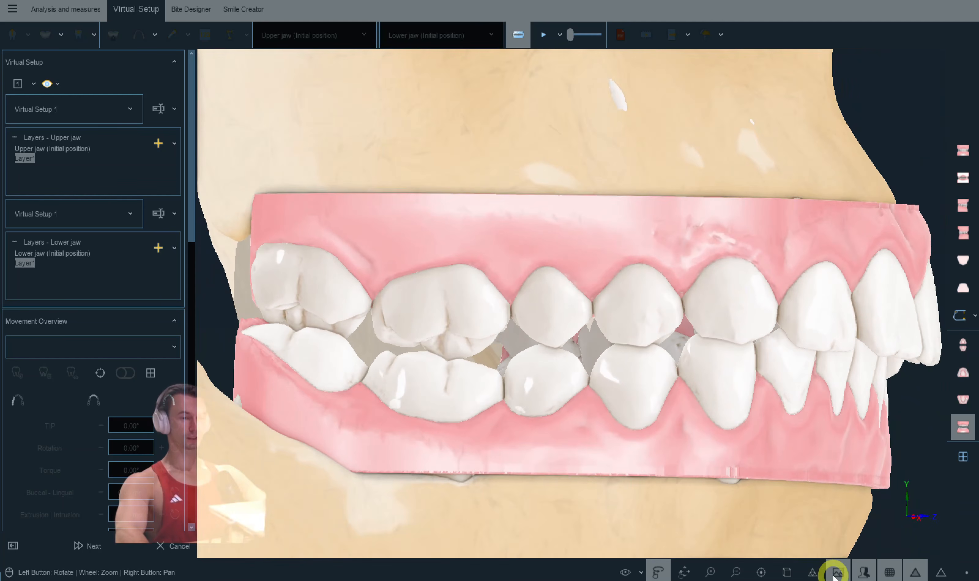
{"action": "left_click", "coordinate": [837, 572]}
Step: Try moving upper right teeth 13 to 17 distally together as one selected group
{"action": "left_click", "coordinate": [705, 274]}
{"action": "left_click", "coordinate": [653, 290], "text": "ctrl"}
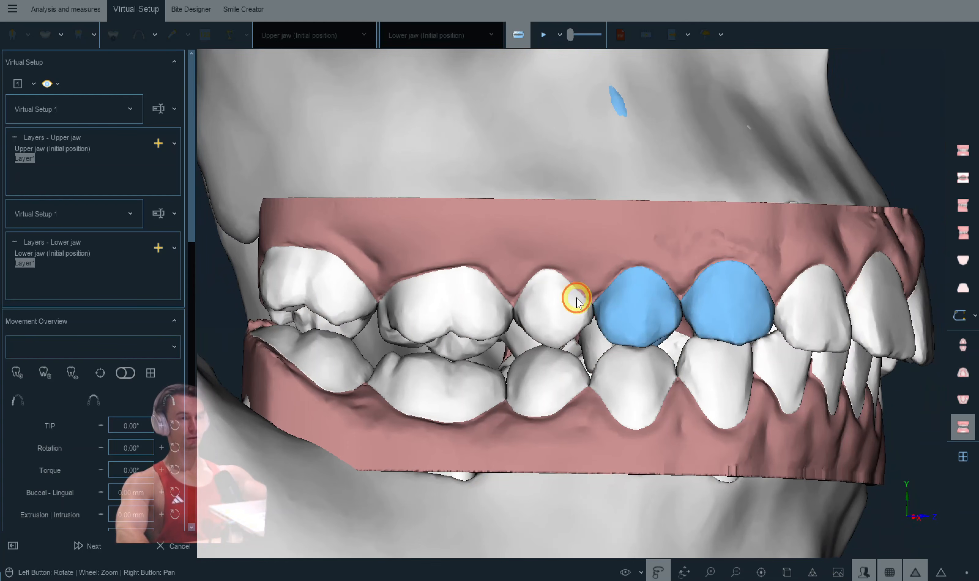
{"action": "left_click", "coordinate": [574, 298], "text": "ctrl"}
{"action": "left_click", "coordinate": [441, 309], "text": "ctrl"}
{"action": "left_click", "coordinate": [410, 310], "text": "ctrl"}
{"action": "left_click", "coordinate": [329, 294], "text": "ctrl"}
{"action": "left_click_drag", "start_coordinate": [731, 311], "coordinate": [670, 312]}
{"action": "left_click", "coordinate": [466, 310], "text": "ctrl"}
Step: Try retracting the four upper incisors, 12 to 22, together as one selected group
{"action": "left_click", "coordinate": [842, 237]}
{"action": "left_click_drag", "start_coordinate": [771, 235], "coordinate": [525, 277]}
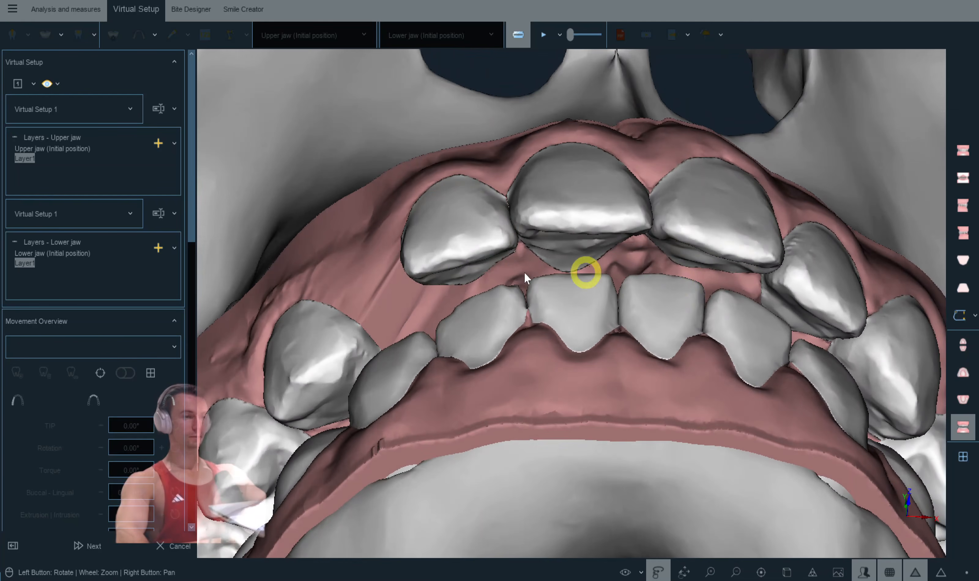
{"action": "left_click", "coordinate": [465, 271]}
{"action": "left_click", "coordinate": [568, 242], "text": "ctrl"}
{"action": "left_click", "coordinate": [688, 225], "text": "ctrl"}
{"action": "left_click", "coordinate": [793, 277], "text": "ctrl"}
{"action": "left_click_drag", "start_coordinate": [690, 238], "coordinate": [657, 292]}
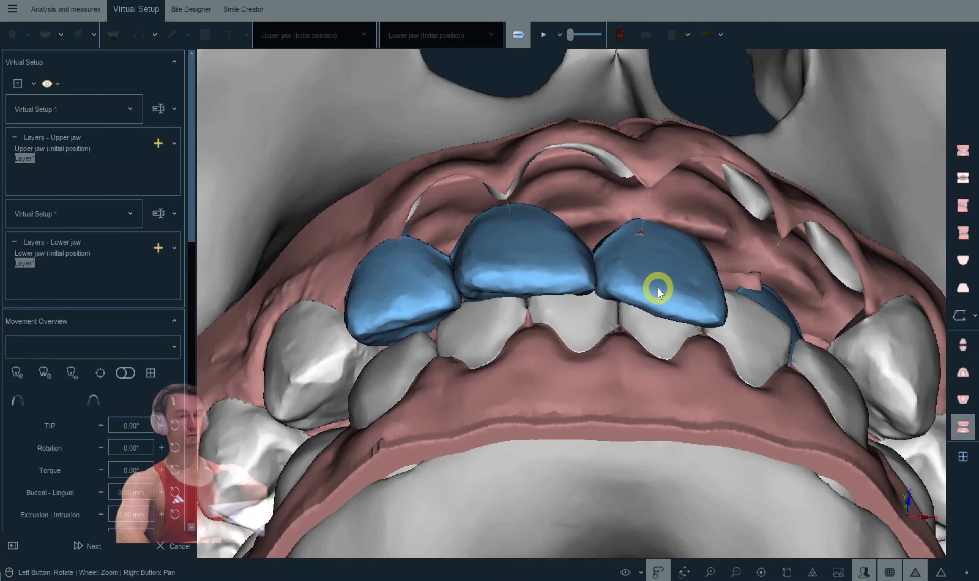
Step: Restore the upper jaw's virtual setup to the previous layer
{"action": "left_click_drag", "start_coordinate": [655, 284], "coordinate": [720, 385]}
{"action": "mouse_move", "coordinate": [739, 352]}
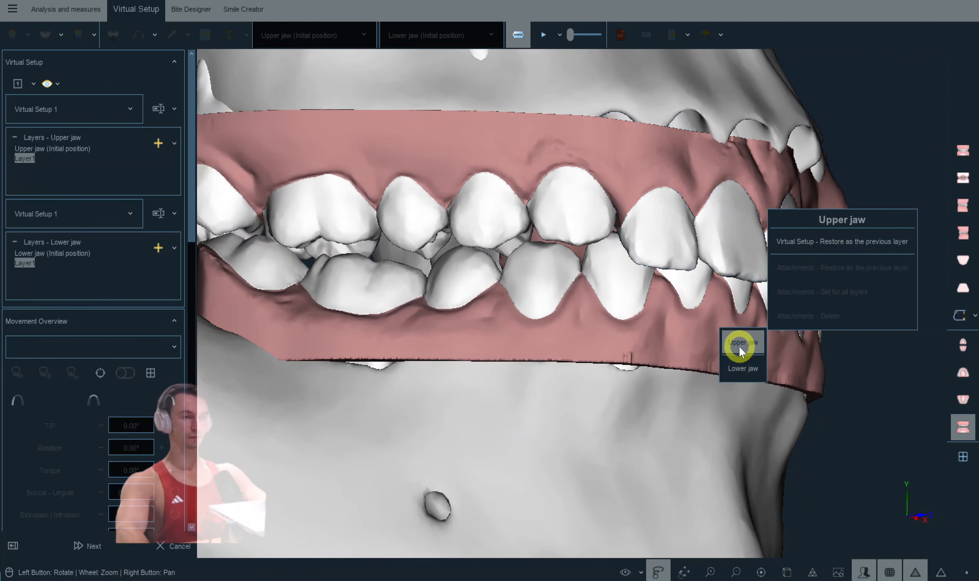
{"action": "left_click", "coordinate": [820, 236]}
{"action": "right_click", "coordinate": [805, 404]}
{"action": "left_click_drag", "start_coordinate": [731, 420], "coordinate": [745, 424]}
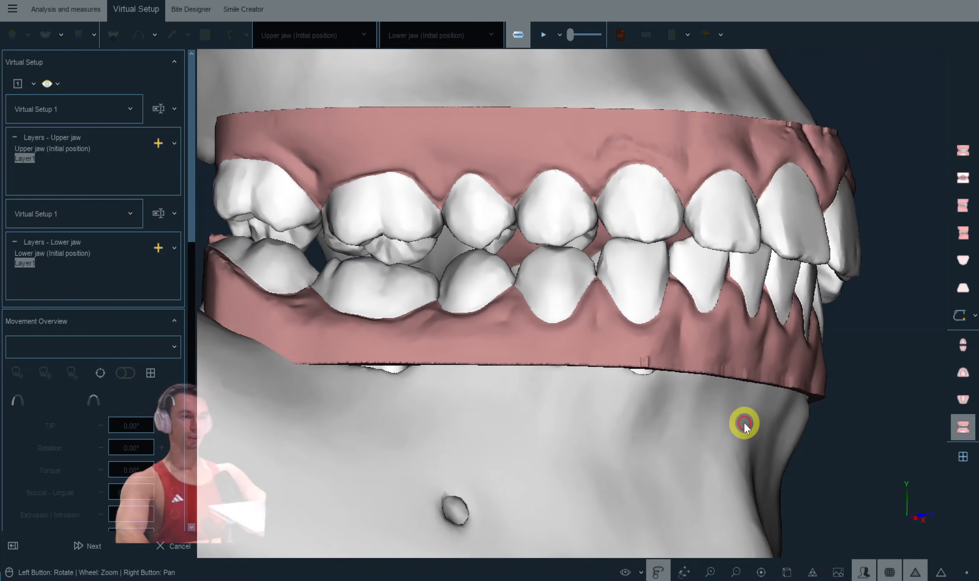
Step: Select upper right second molar 17, show its movement handles and inspect the right-side bite around it
{"action": "scroll", "coordinate": [398, 286], "scroll_direction": "up", "scroll_amount": 2}
{"action": "right_click_drag", "start_coordinate": [257, 217], "coordinate": [335, 286]}
{"action": "left_click", "coordinate": [335, 286]}
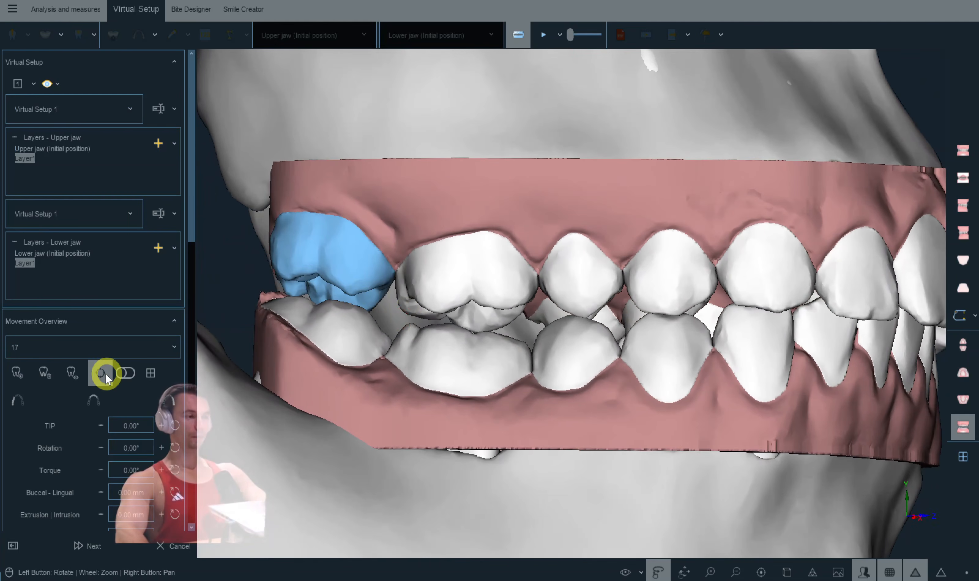
{"action": "left_click_drag", "start_coordinate": [677, 381], "coordinate": [700, 365]}
{"action": "left_click_drag", "start_coordinate": [728, 399], "coordinate": [740, 352]}
{"action": "left_click_drag", "start_coordinate": [732, 404], "coordinate": [743, 398]}
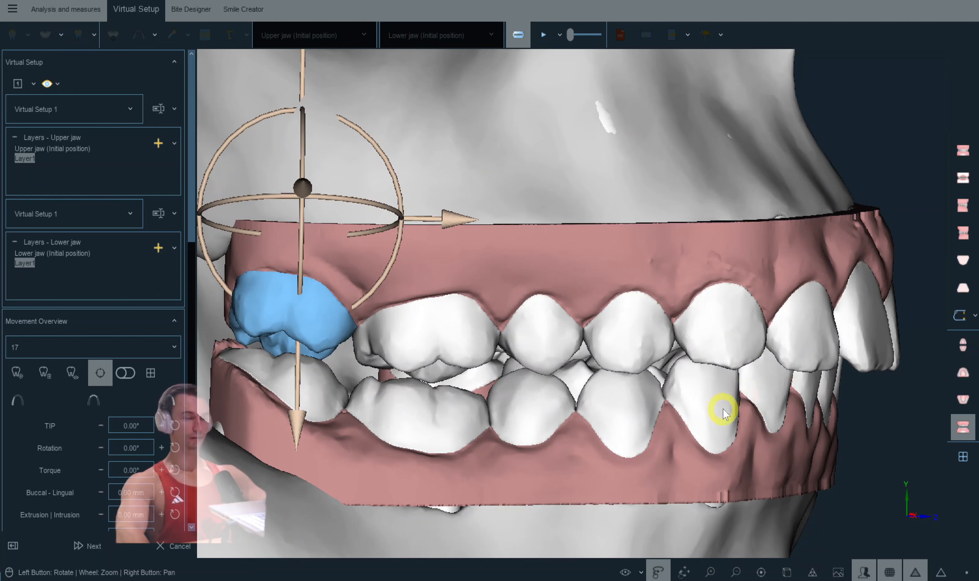
{"action": "scroll", "coordinate": [655, 425], "scroll_direction": "up", "scroll_amount": 3}
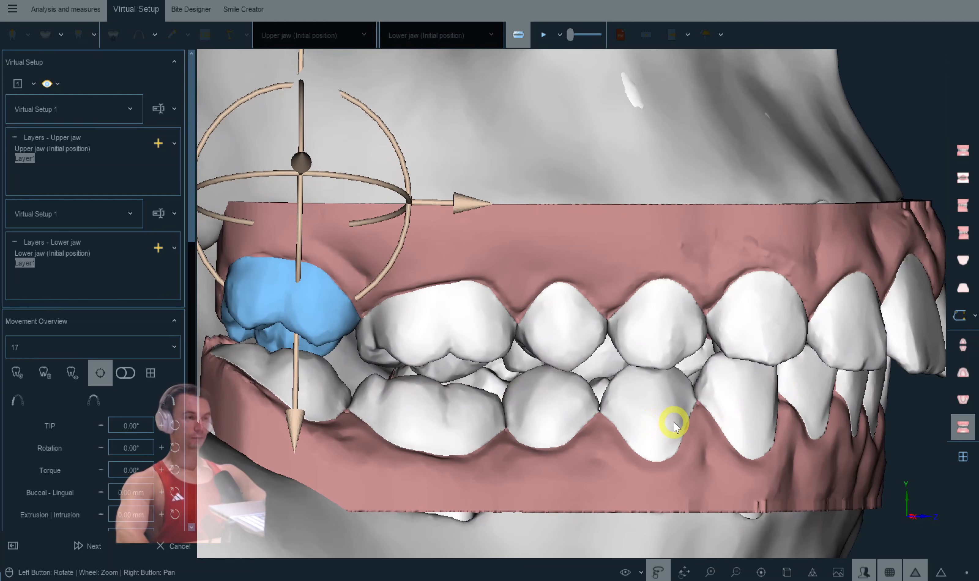
{"action": "right_click_drag", "start_coordinate": [549, 369], "coordinate": [591, 376]}
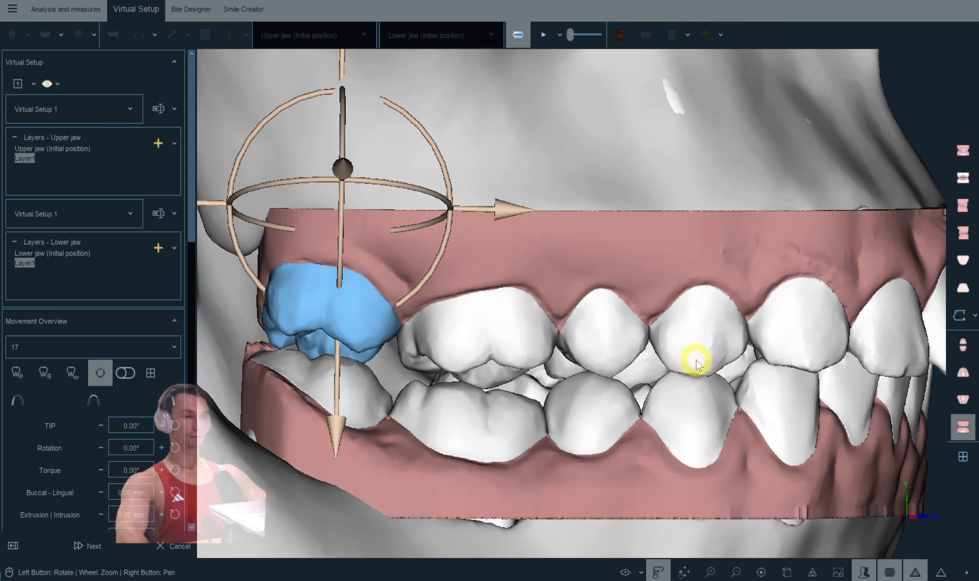
{"action": "left_click_drag", "start_coordinate": [636, 341], "coordinate": [955, 399]}
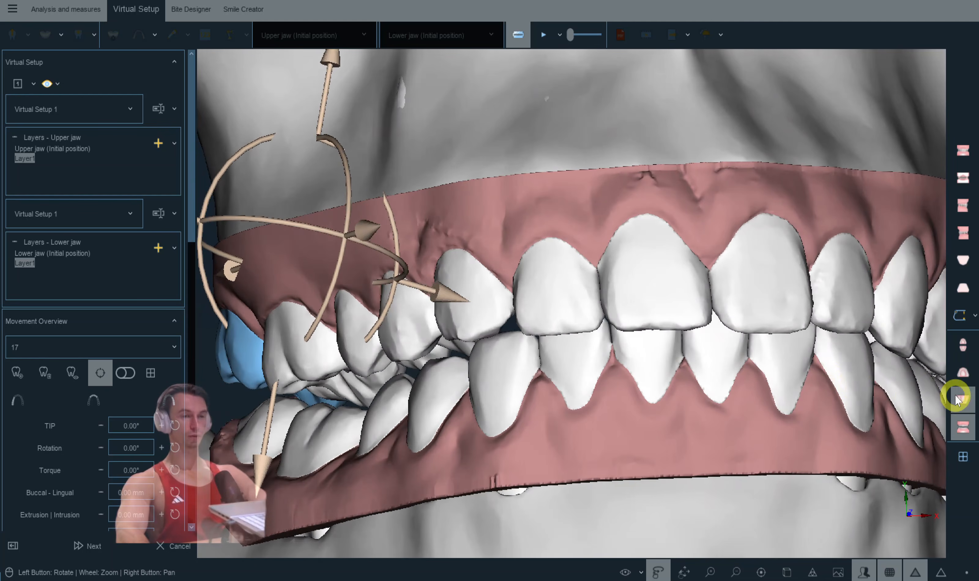
Step: In the maxillary occlusal view, move molar 17 distally to a mesial-distal value of about -0.50 mm
{"action": "left_click", "coordinate": [961, 381]}
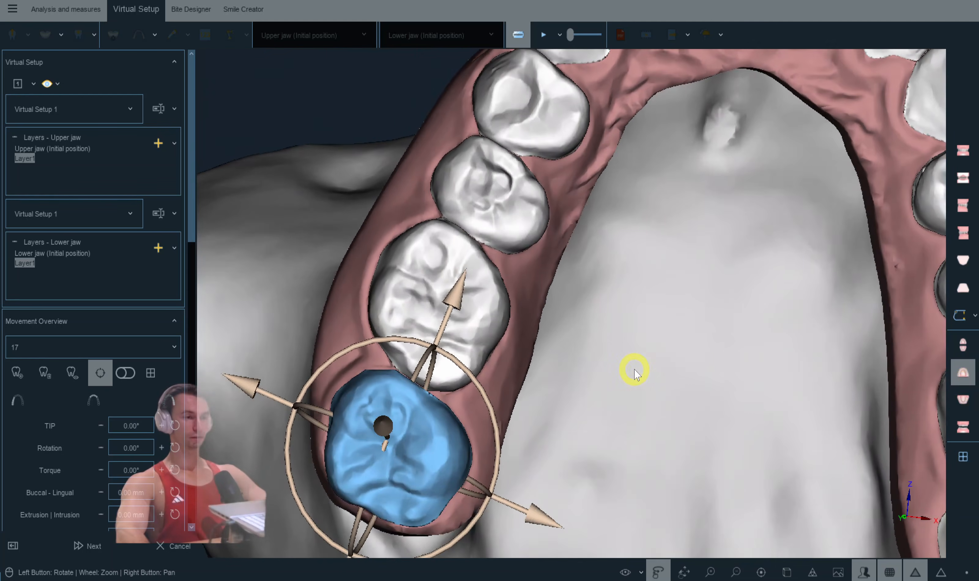
{"action": "scroll", "coordinate": [631, 381], "scroll_direction": "down", "scroll_amount": 1}
{"action": "right_click_drag", "start_coordinate": [622, 394], "coordinate": [642, 293]}
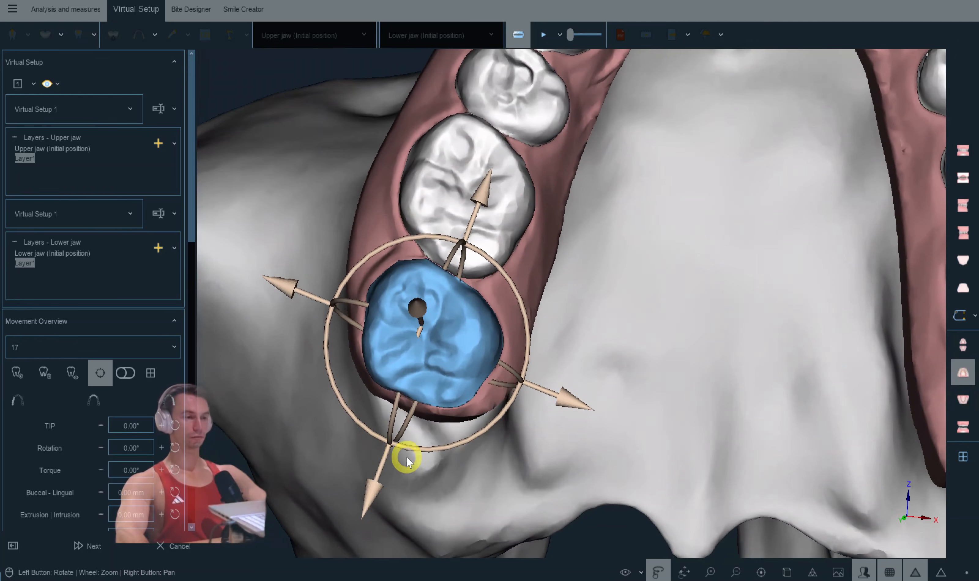
{"action": "scroll", "coordinate": [398, 476], "scroll_direction": "up", "scroll_amount": 2}
{"action": "left_click_drag", "start_coordinate": [375, 494], "coordinate": [371, 502]}
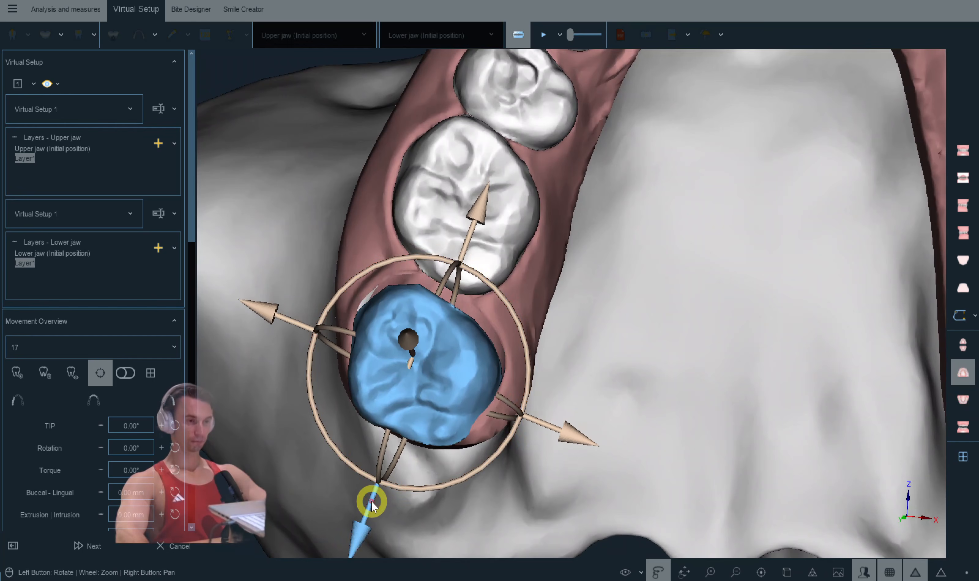
{"action": "scroll", "coordinate": [189, 251], "scroll_direction": "down", "scroll_amount": 5}
{"action": "scroll", "coordinate": [188, 251], "scroll_direction": "down", "scroll_amount": 1}
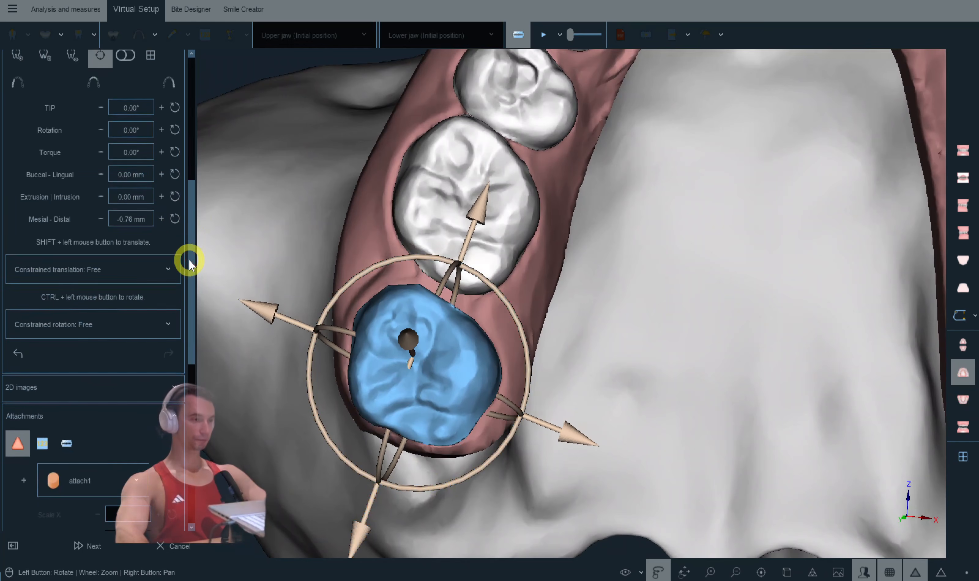
{"action": "left_click_drag", "start_coordinate": [363, 509], "coordinate": [368, 508]}
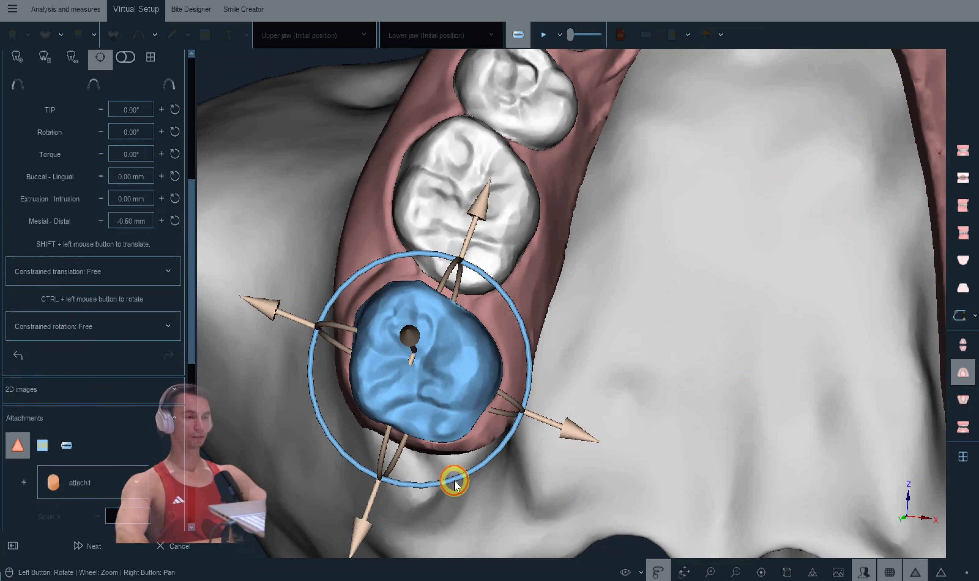
Step: Rotate molar 17 to about -3.47° and shift it distally to about -0.84 mm
{"action": "left_click_drag", "start_coordinate": [454, 481], "coordinate": [462, 479]}
{"action": "left_click_drag", "start_coordinate": [380, 503], "coordinate": [378, 508]}
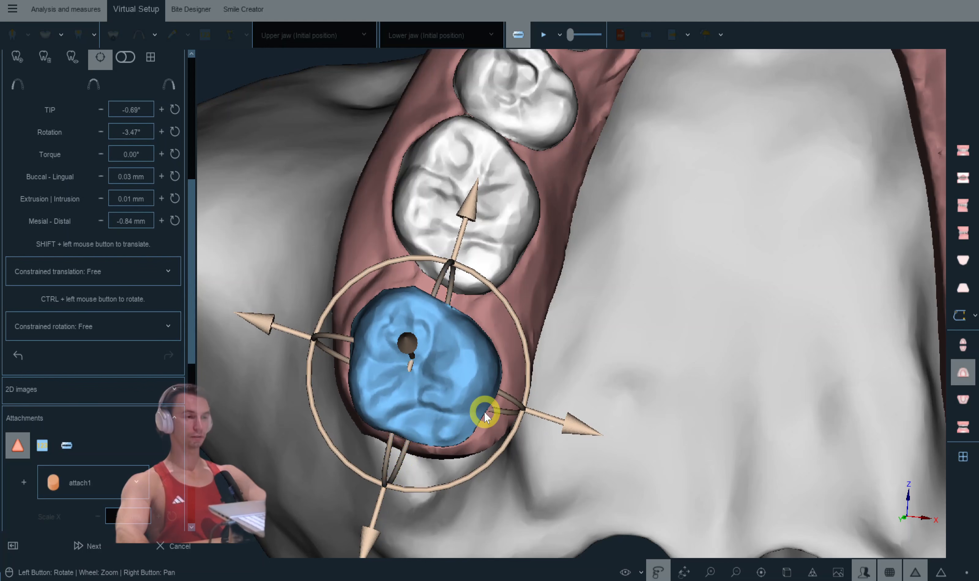
{"action": "scroll", "coordinate": [175, 123], "scroll_direction": "up", "scroll_amount": 10}
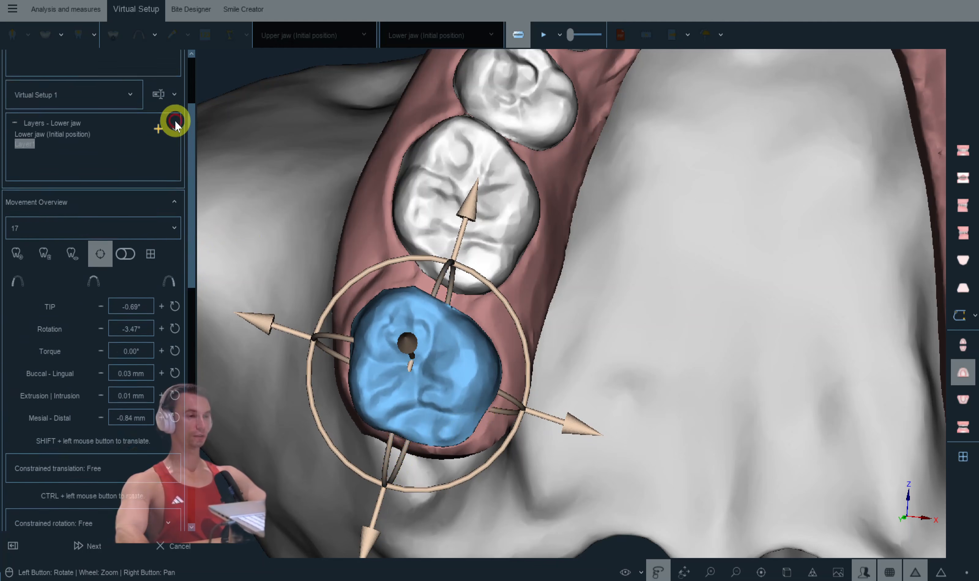
Step: Adjust the torque of upper right incisors 11 and 12 from the occlusal side
{"action": "left_click_drag", "start_coordinate": [711, 225], "coordinate": [702, 246]}
{"action": "right_click_drag", "start_coordinate": [702, 246], "coordinate": [667, 437]}
{"action": "scroll", "coordinate": [672, 225], "scroll_direction": "up", "scroll_amount": 3}
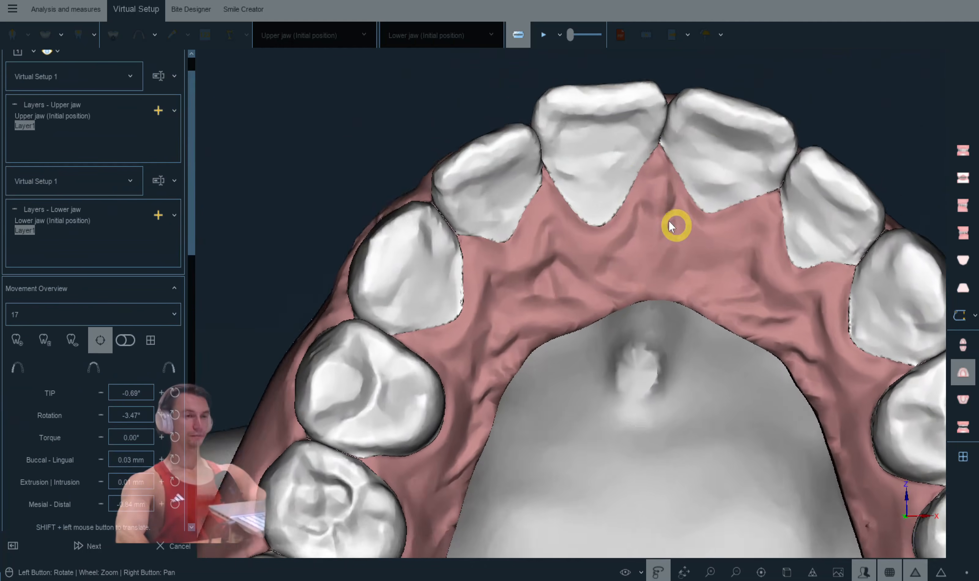
{"action": "left_click_drag", "start_coordinate": [672, 225], "coordinate": [633, 288]}
{"action": "left_click", "coordinate": [588, 184]}
{"action": "left_click", "coordinate": [155, 437]}
{"action": "left_click", "coordinate": [156, 438]}
{"action": "left_click", "coordinate": [397, 261]}
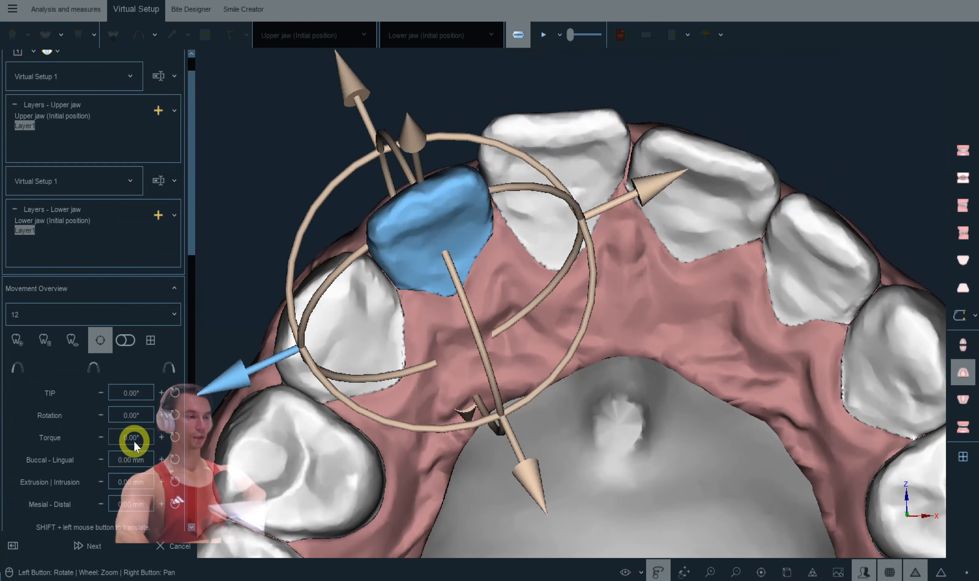
{"action": "scroll", "coordinate": [134, 441], "scroll_direction": "up", "scroll_amount": 4}
Step: Increase the torque of upper left incisors 21 and 22 and canine 23
{"action": "left_click", "coordinate": [711, 193]}
{"action": "left_click", "coordinate": [670, 209]}
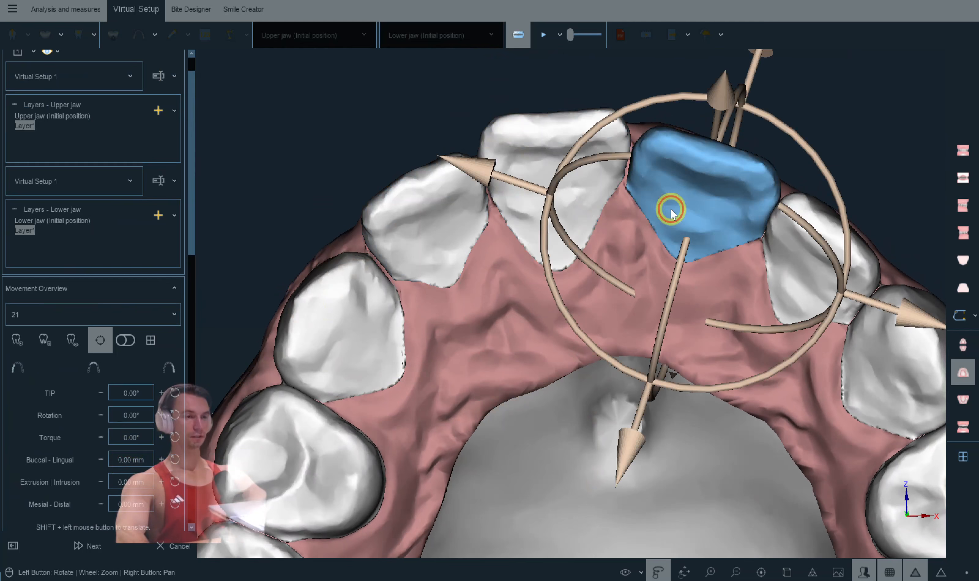
{"action": "scroll", "coordinate": [135, 444], "scroll_direction": "up", "scroll_amount": 3}
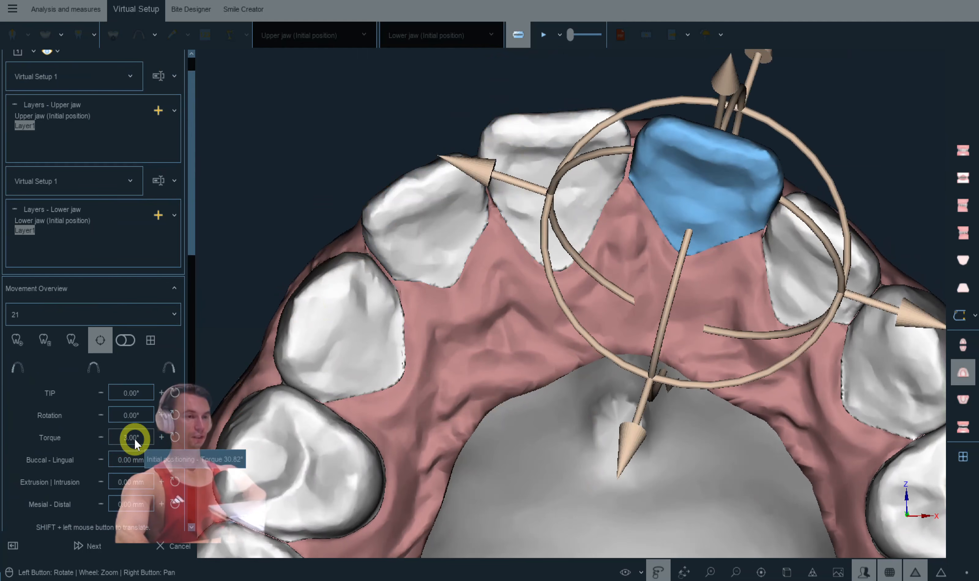
{"action": "left_click", "coordinate": [818, 225]}
{"action": "left_click_drag", "start_coordinate": [721, 257], "coordinate": [676, 275]}
{"action": "scroll", "coordinate": [133, 439], "scroll_direction": "up", "scroll_amount": 4}
{"action": "left_click_drag", "start_coordinate": [873, 273], "coordinate": [731, 212]}
{"action": "left_click", "coordinate": [731, 212]}
{"action": "scroll", "coordinate": [134, 438], "scroll_direction": "up", "scroll_amount": 4}
Step: Go through upper left teeth 24 to 27 to adjust their torque, setting molar 27 to -1.00°
{"action": "left_click_drag", "start_coordinate": [735, 341], "coordinate": [383, 256]}
{"action": "left_click", "coordinate": [383, 256]}
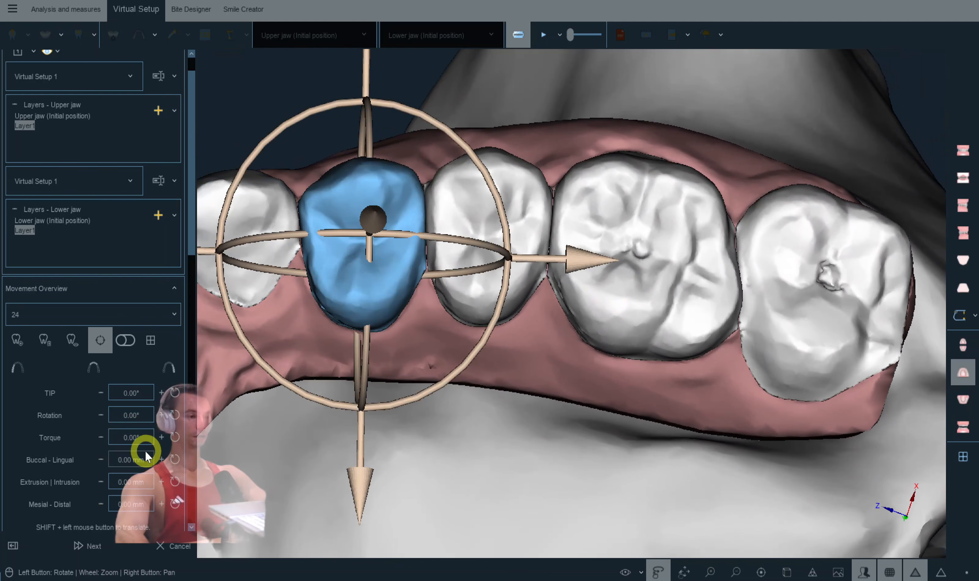
{"action": "left_click", "coordinate": [507, 204]}
{"action": "left_click", "coordinate": [356, 358]}
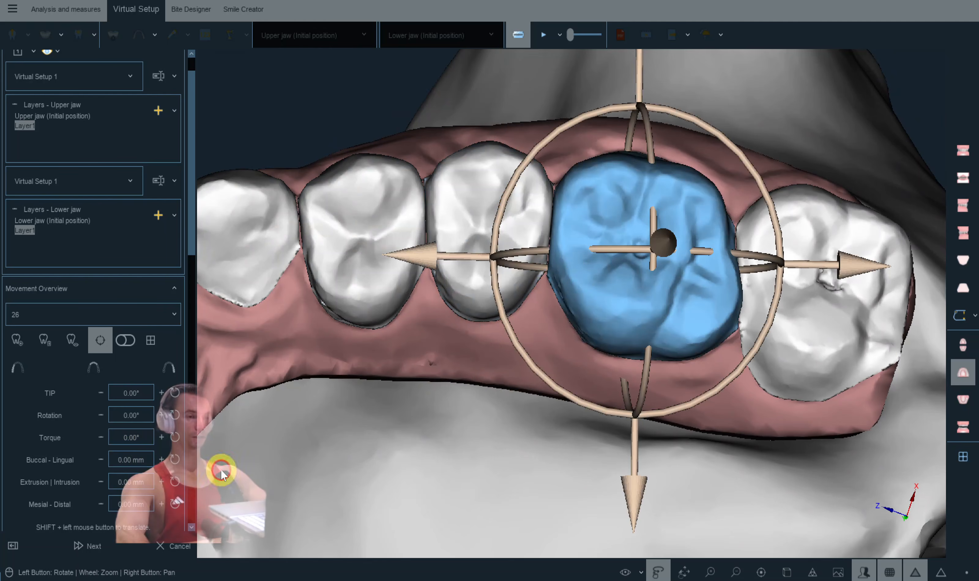
{"action": "left_click", "coordinate": [813, 314]}
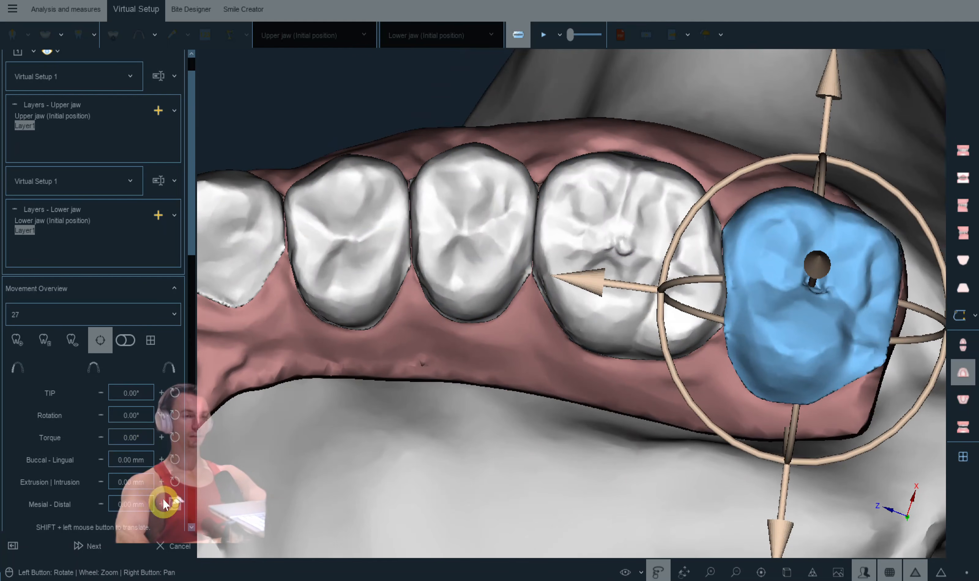
{"action": "scroll", "coordinate": [137, 436], "scroll_direction": "down", "scroll_amount": 1}
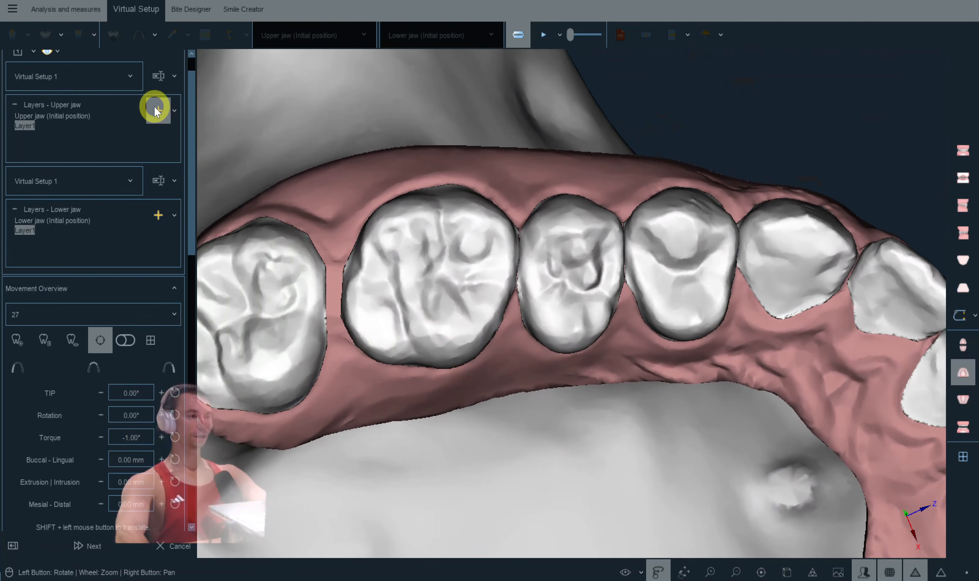
Step: Add a second upper-jaw layer and move molar 17 further distally, with a rotation of about -5.64° and tip of about -2.01°
{"action": "left_click", "coordinate": [156, 109]}
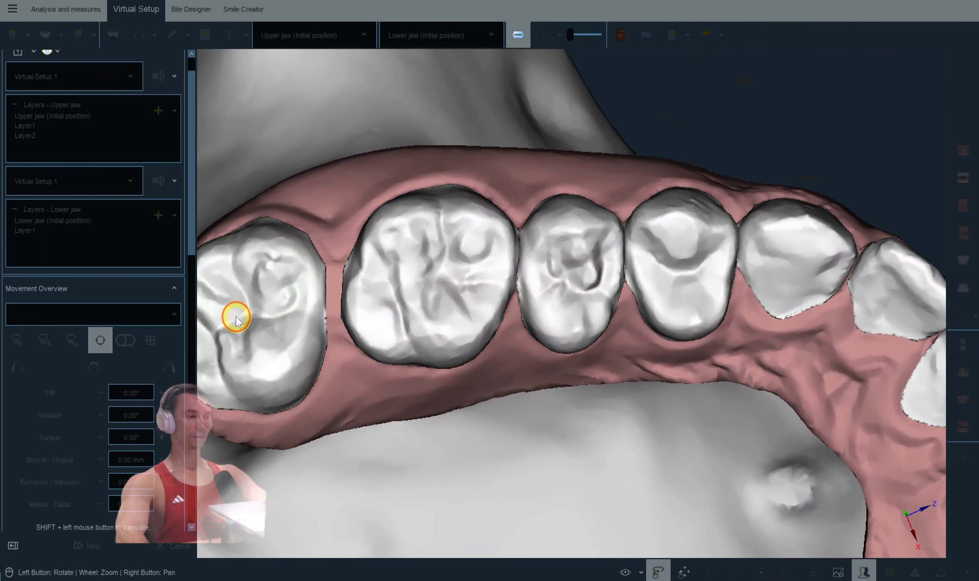
{"action": "left_click", "coordinate": [260, 320]}
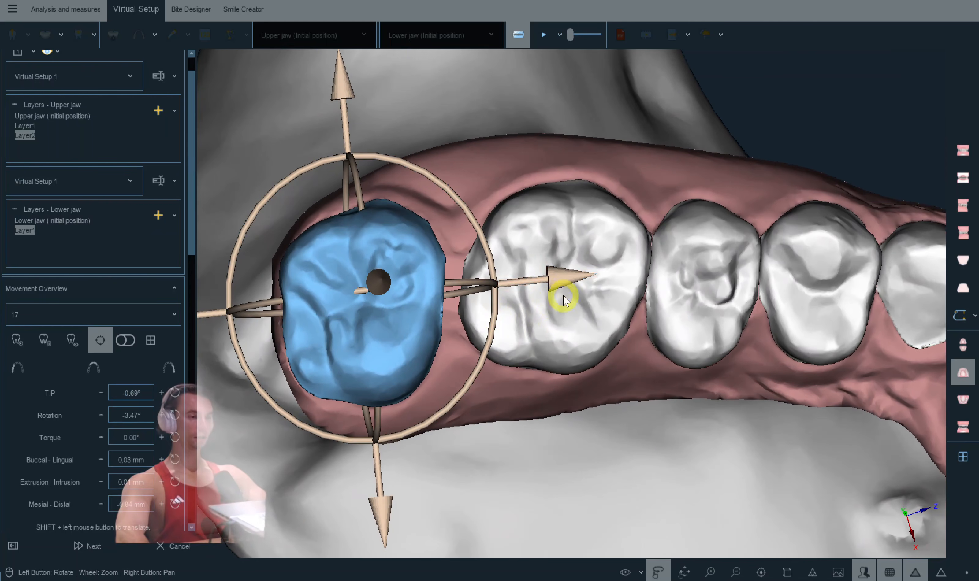
{"action": "left_click_drag", "start_coordinate": [563, 283], "coordinate": [403, 385]}
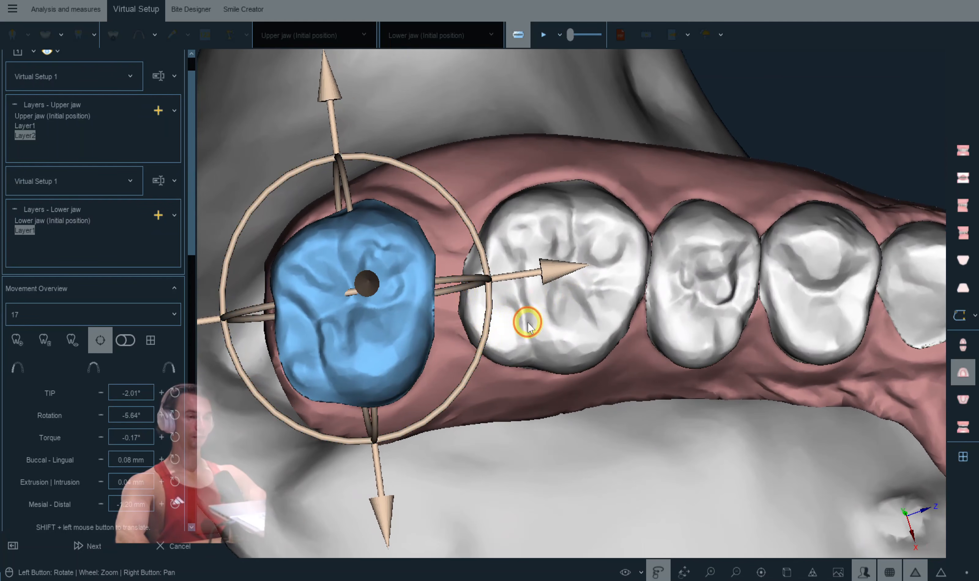
Step: Move upper right first molar 16 distally in Layer2 and adjust its rotation and tip
{"action": "left_click", "coordinate": [615, 284]}
{"action": "left_click_drag", "start_coordinate": [592, 292], "coordinate": [583, 293]}
{"action": "left_click_drag", "start_coordinate": [630, 349], "coordinate": [647, 333]}
{"action": "left_click_drag", "start_coordinate": [707, 261], "coordinate": [703, 262]}
{"action": "left_click_drag", "start_coordinate": [697, 387], "coordinate": [609, 286]}
Step: Adjust the torque of upper right canine 13 and incisors 12 and 11 in Layer2, setting 12 to 6.00°
{"action": "left_click", "coordinate": [609, 286]}
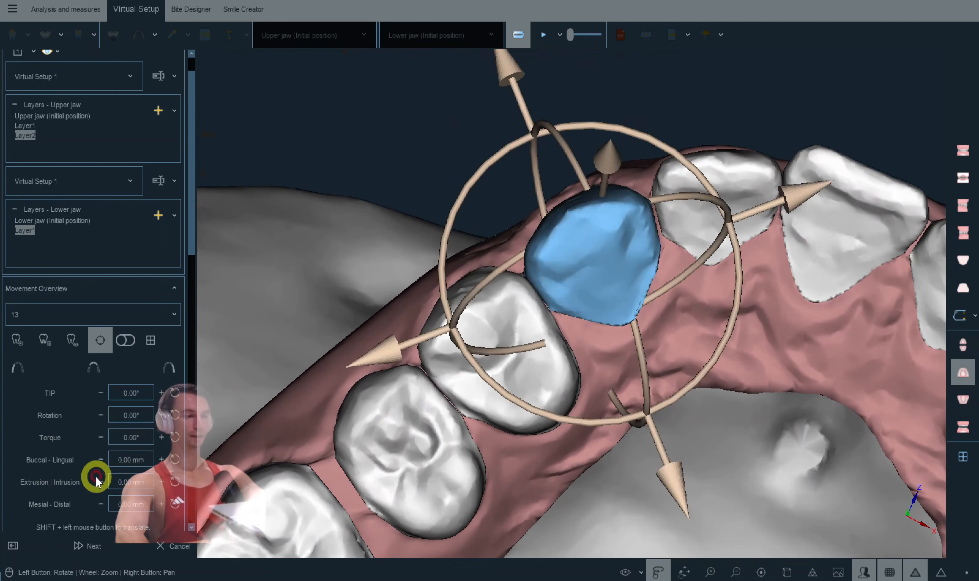
{"action": "left_click_drag", "start_coordinate": [671, 318], "coordinate": [604, 381]}
{"action": "left_click", "coordinate": [580, 288]}
{"action": "left_click_drag", "start_coordinate": [579, 289], "coordinate": [577, 277]}
{"action": "scroll", "coordinate": [139, 434], "scroll_direction": "up", "scroll_amount": 2}
{"action": "scroll", "coordinate": [146, 395], "scroll_direction": "down", "scroll_amount": 1}
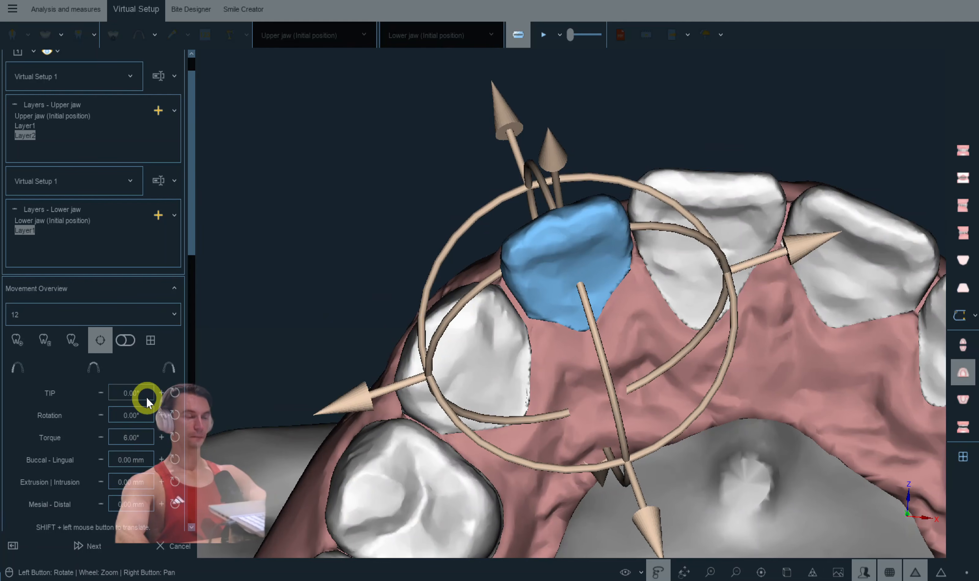
{"action": "left_click", "coordinate": [723, 239]}
{"action": "left_click_drag", "start_coordinate": [556, 379], "coordinate": [457, 419]}
Step: Adjust the torque of upper left incisors 21 and 22 and canine 23 in Layer2
{"action": "left_click", "coordinate": [714, 251]}
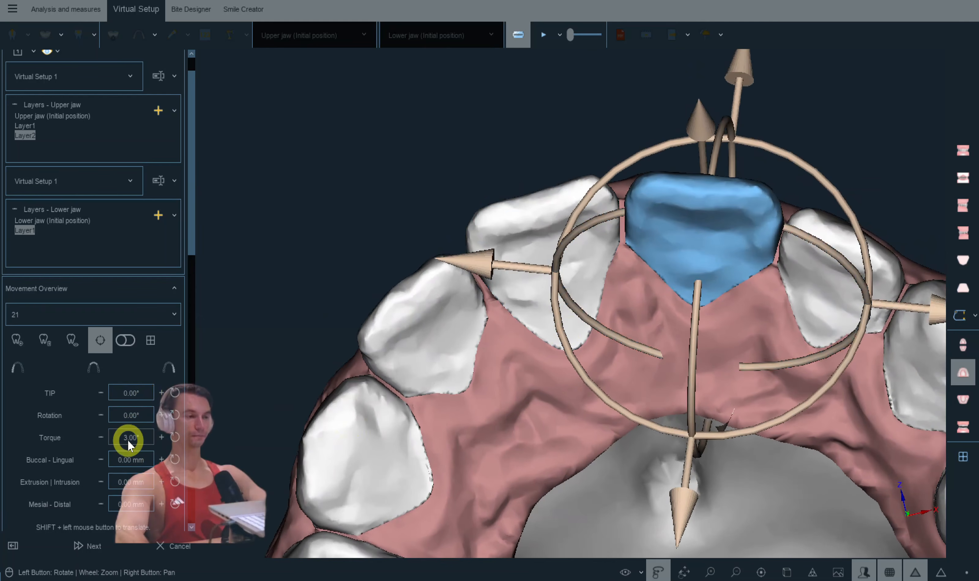
{"action": "scroll", "coordinate": [129, 442], "scroll_direction": "up", "scroll_amount": 2}
{"action": "left_click", "coordinate": [805, 279]}
{"action": "scroll", "coordinate": [137, 438], "scroll_direction": "up", "scroll_amount": 2}
{"action": "left_click_drag", "start_coordinate": [874, 345], "coordinate": [795, 342]}
{"action": "left_click", "coordinate": [789, 296]}
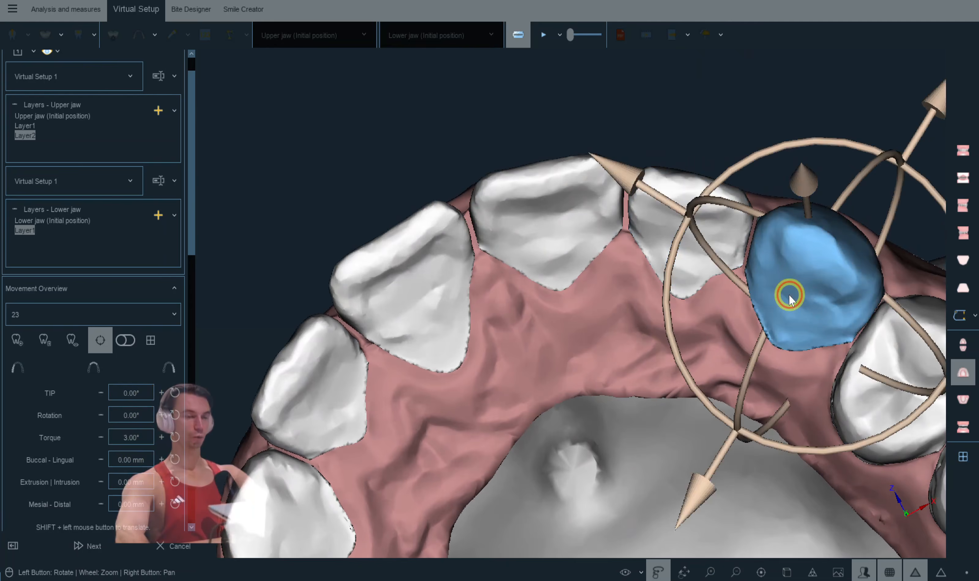
{"action": "scroll", "coordinate": [125, 439], "scroll_direction": "up", "scroll_amount": 2}
{"action": "left_click_drag", "start_coordinate": [667, 440], "coordinate": [619, 388]}
Step: Adjust the torque and rotation of upper left premolars 24 and 25 and molar 26 in Layer2
{"action": "left_click", "coordinate": [615, 252]}
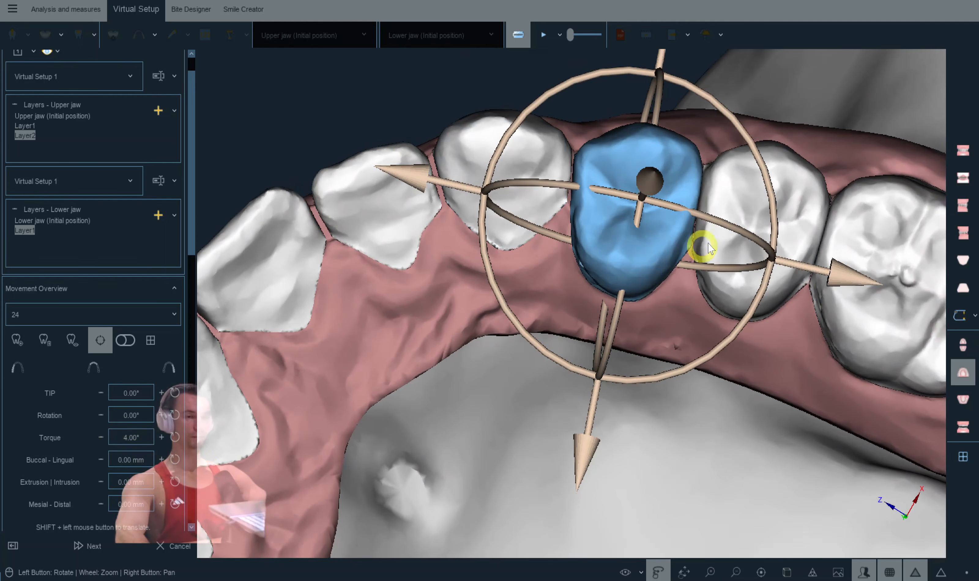
{"action": "left_click", "coordinate": [732, 241]}
{"action": "scroll", "coordinate": [145, 437], "scroll_direction": "up", "scroll_amount": 2}
{"action": "right_click_drag", "start_coordinate": [638, 373], "coordinate": [496, 433]}
{"action": "left_click", "coordinate": [720, 250]}
{"action": "scroll", "coordinate": [133, 440], "scroll_direction": "up", "scroll_amount": 1}
{"action": "scroll", "coordinate": [138, 413], "scroll_direction": "up", "scroll_amount": 1}
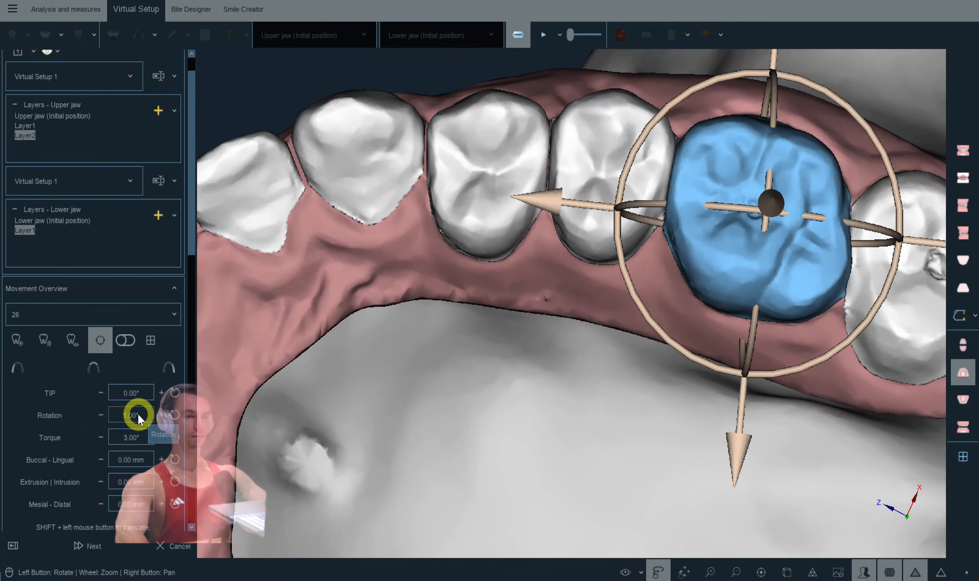
{"action": "scroll", "coordinate": [137, 413], "scroll_direction": "down", "scroll_amount": 3}
Step: Add a third upper-jaw layer and move molar 16 further distally, with tip about -6.76° and rotation about -9.49°
{"action": "left_click_drag", "start_coordinate": [222, 365], "coordinate": [358, 127]}
{"action": "left_click", "coordinate": [156, 113]}
{"action": "left_click_drag", "start_coordinate": [369, 404], "coordinate": [587, 336]}
{"action": "left_click", "coordinate": [587, 336]}
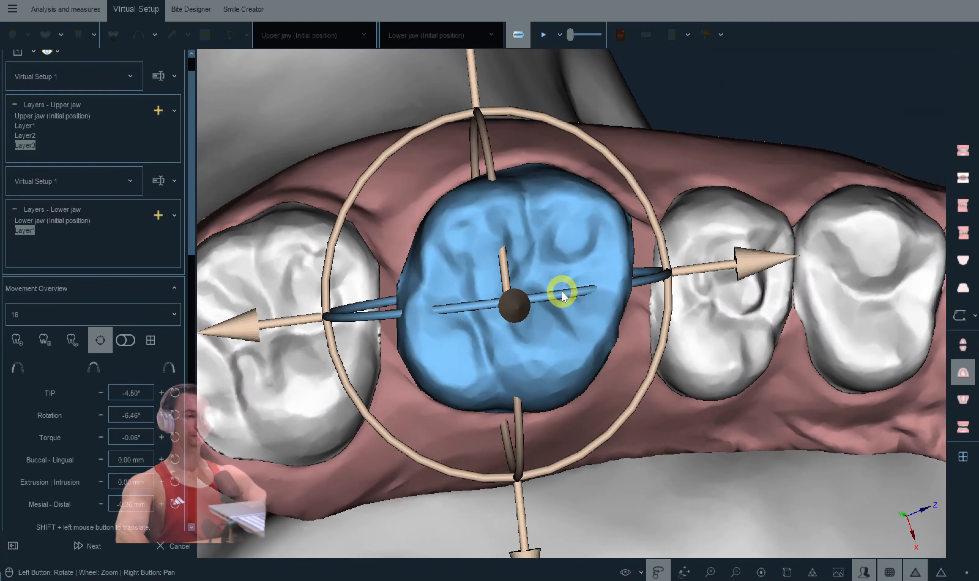
{"action": "left_click_drag", "start_coordinate": [657, 357], "coordinate": [659, 348]}
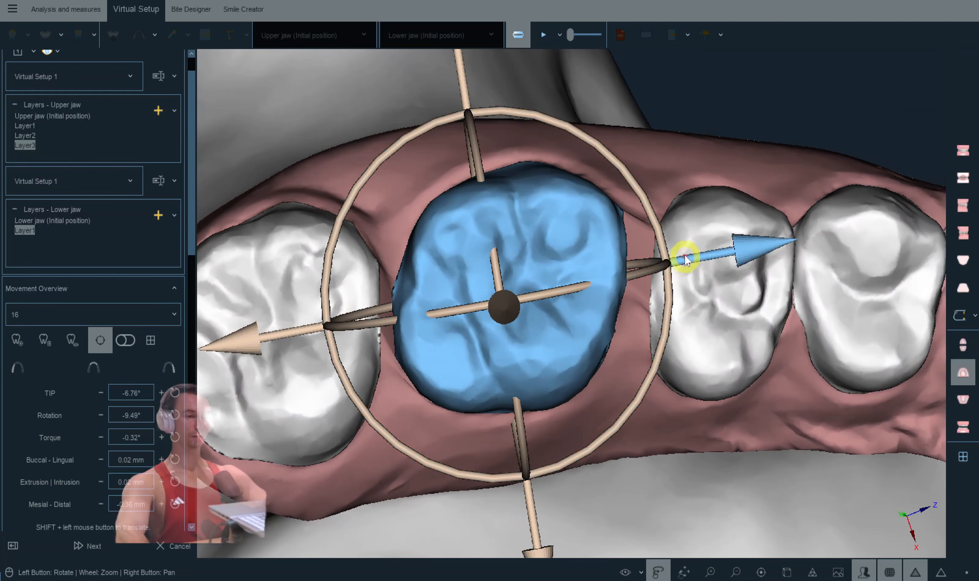
{"action": "left_click_drag", "start_coordinate": [690, 266], "coordinate": [622, 279]}
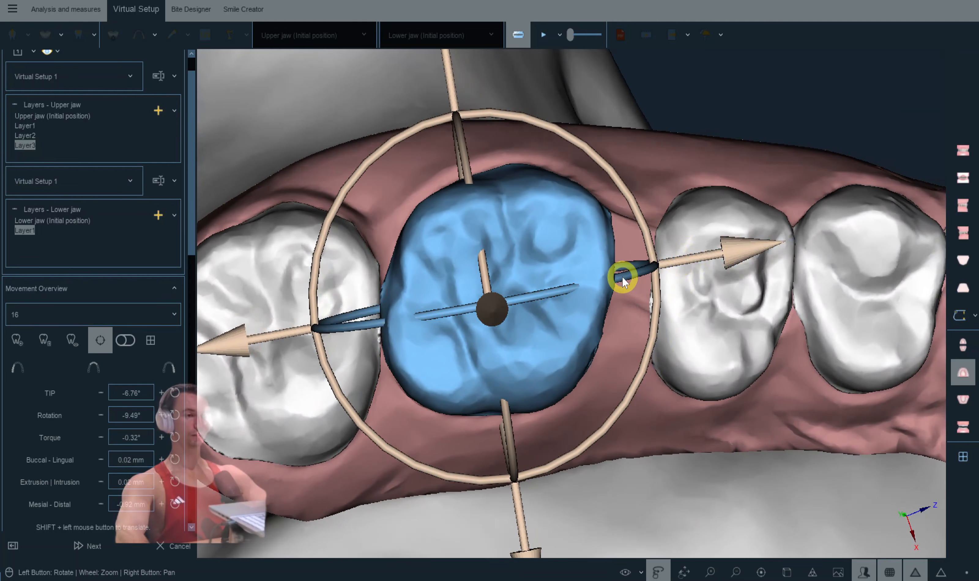
Step: Move upper right second premolar 15 distally in Layer3, with tip about -3.49° and torque about 2.55°
{"action": "left_click", "coordinate": [736, 419]}
{"action": "left_click_drag", "start_coordinate": [734, 329], "coordinate": [711, 280]}
{"action": "left_click", "coordinate": [706, 268]}
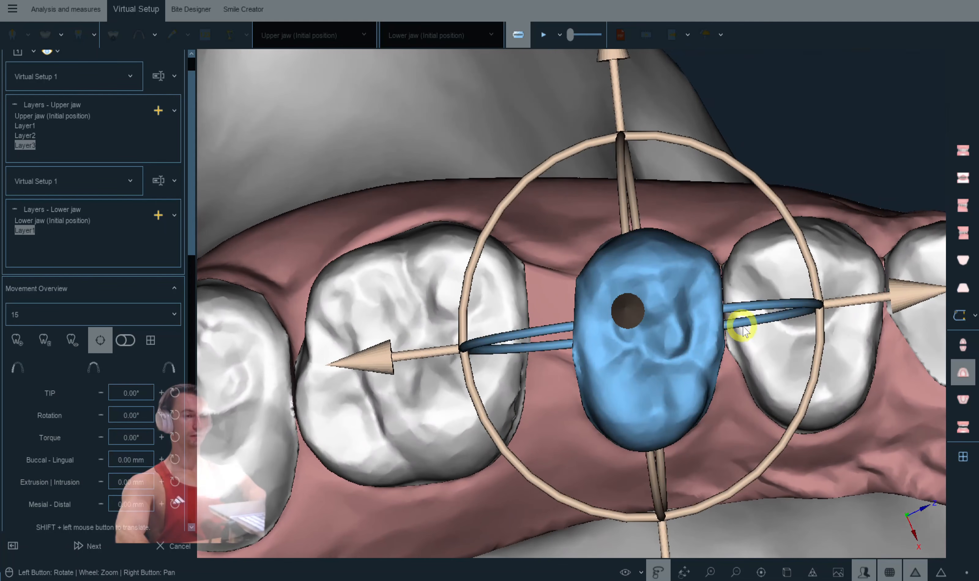
{"action": "left_click_drag", "start_coordinate": [743, 331], "coordinate": [736, 331]}
{"action": "left_click_drag", "start_coordinate": [668, 462], "coordinate": [670, 454]}
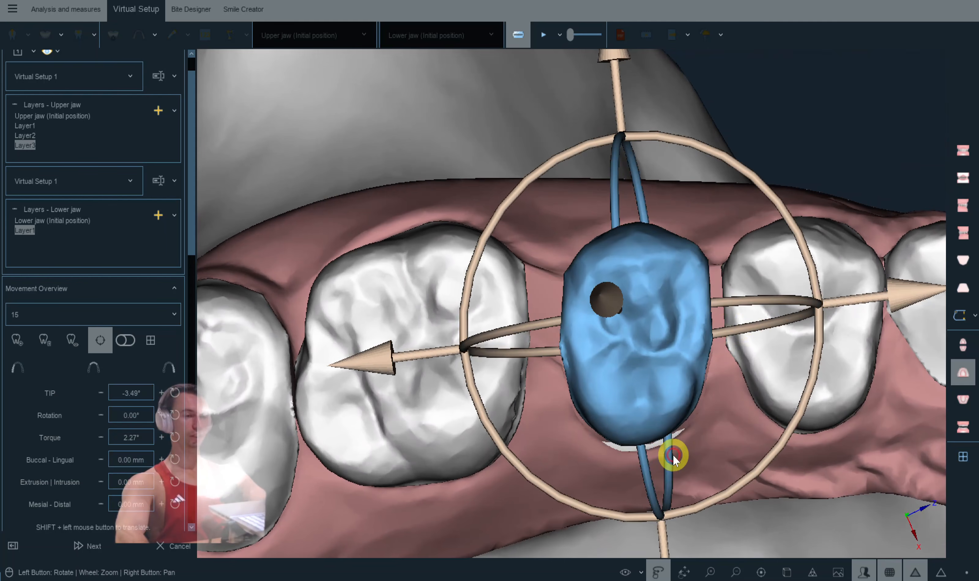
{"action": "left_click_drag", "start_coordinate": [867, 299], "coordinate": [658, 391]}
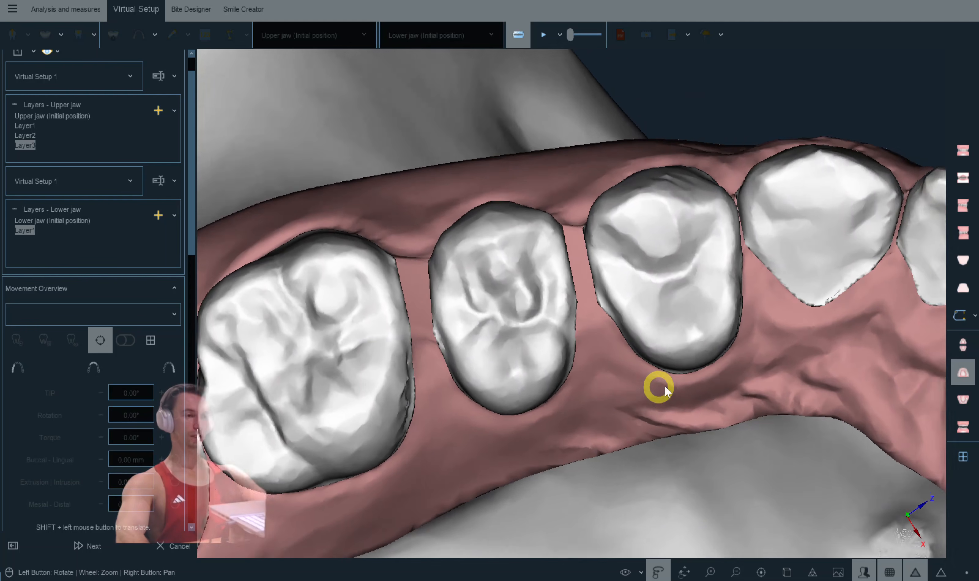
Step: Hide the gingiva and bone to examine the upper right roots, and show both again
{"action": "left_click", "coordinate": [730, 254]}
{"action": "left_click_drag", "start_coordinate": [730, 258], "coordinate": [640, 564]}
{"action": "left_click", "coordinate": [641, 568]}
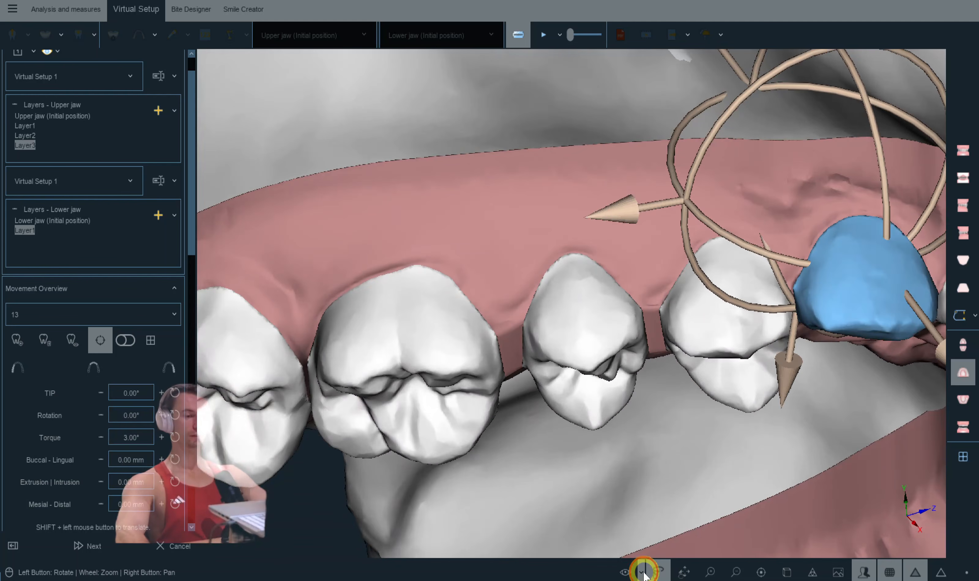
{"action": "left_click", "coordinate": [636, 456]}
{"action": "left_click", "coordinate": [627, 516]}
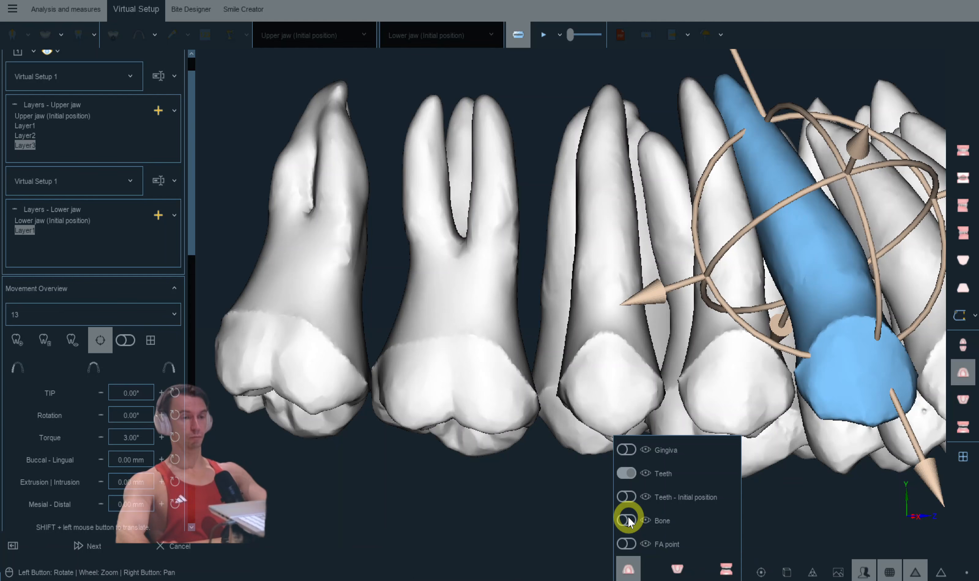
{"action": "left_click", "coordinate": [628, 516]}
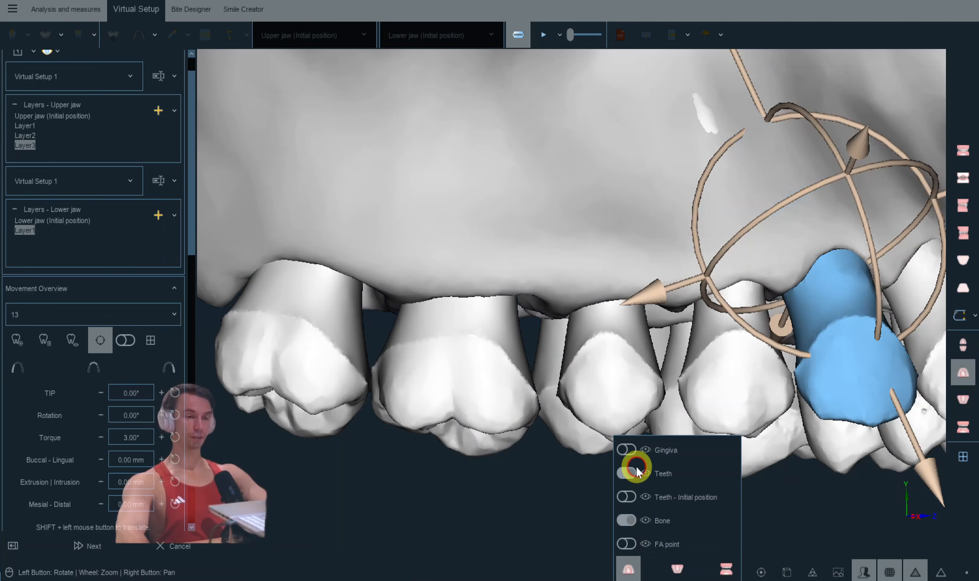
{"action": "left_click", "coordinate": [634, 449]}
{"action": "left_click", "coordinate": [662, 395]}
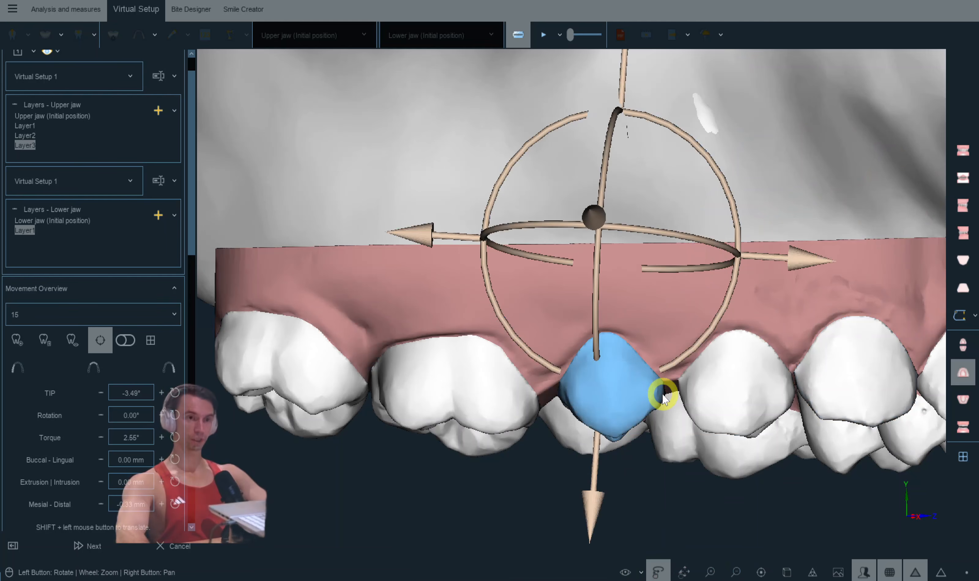
Step: Adjust canine 13 in Layer3 and set lateral incisor 12 to tip -1.00°, rotation 1.00° and torque 7.00°
{"action": "left_click_drag", "start_coordinate": [711, 448], "coordinate": [675, 417]}
{"action": "left_click", "coordinate": [721, 238]}
{"action": "left_click_drag", "start_coordinate": [720, 236], "coordinate": [534, 200]}
{"action": "scroll", "coordinate": [139, 438], "scroll_direction": "up", "scroll_amount": 1}
{"action": "left_click", "coordinate": [583, 162]}
{"action": "scroll", "coordinate": [142, 435], "scroll_direction": "up", "scroll_amount": 1}
{"action": "scroll", "coordinate": [146, 420], "scroll_direction": "up", "scroll_amount": 1}
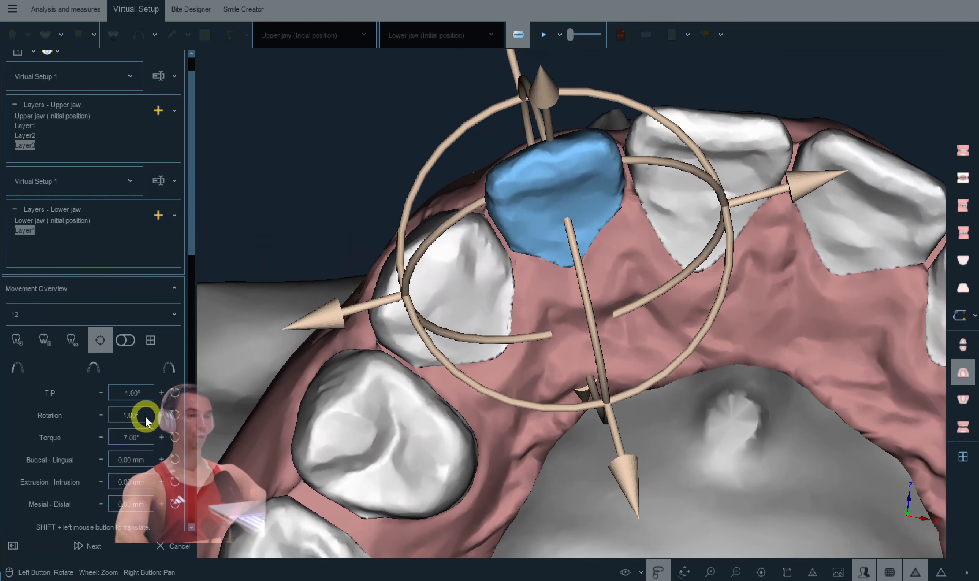
Step: Set the torque of incisor 11 to 5.00° and adjust the torque of the neighbouring upper left front teeth
{"action": "left_click", "coordinate": [709, 190]}
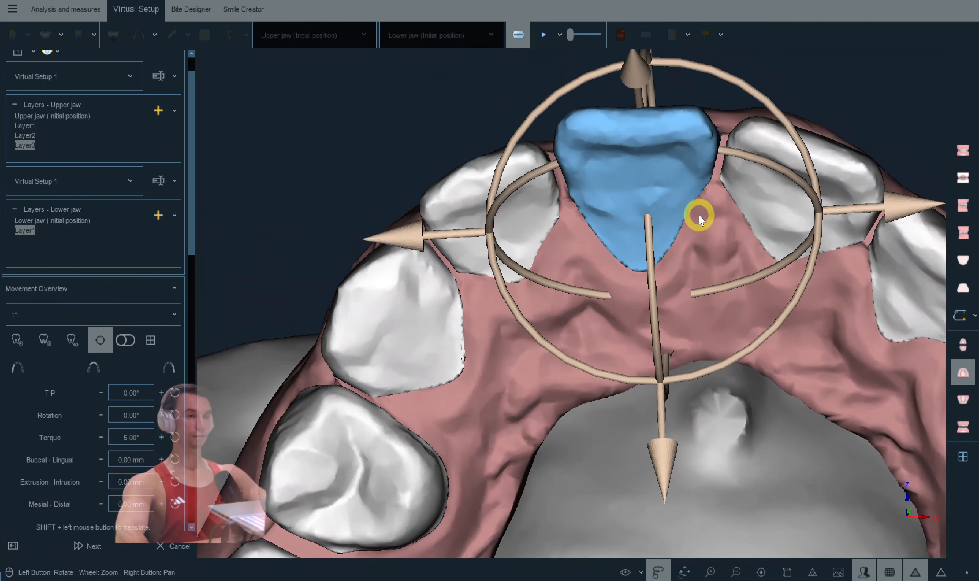
{"action": "left_click", "coordinate": [821, 187]}
{"action": "scroll", "coordinate": [135, 438], "scroll_direction": "up", "scroll_amount": 1}
{"action": "left_click_drag", "start_coordinate": [735, 377], "coordinate": [635, 381]}
{"action": "left_click", "coordinate": [831, 214]}
Step: Add a fourth upper-jaw layer and move premolar 15 further distally, with tip about -5.49°, rotation about -0.97° and torque about 5.41°
{"action": "mouse_move", "coordinate": [624, 463]}
{"action": "left_mouse_down"}
{"action": "mouse_move", "coordinate": [494, 493]}
{"action": "mouse_move", "coordinate": [636, 448]}
{"action": "left_mouse_up"}
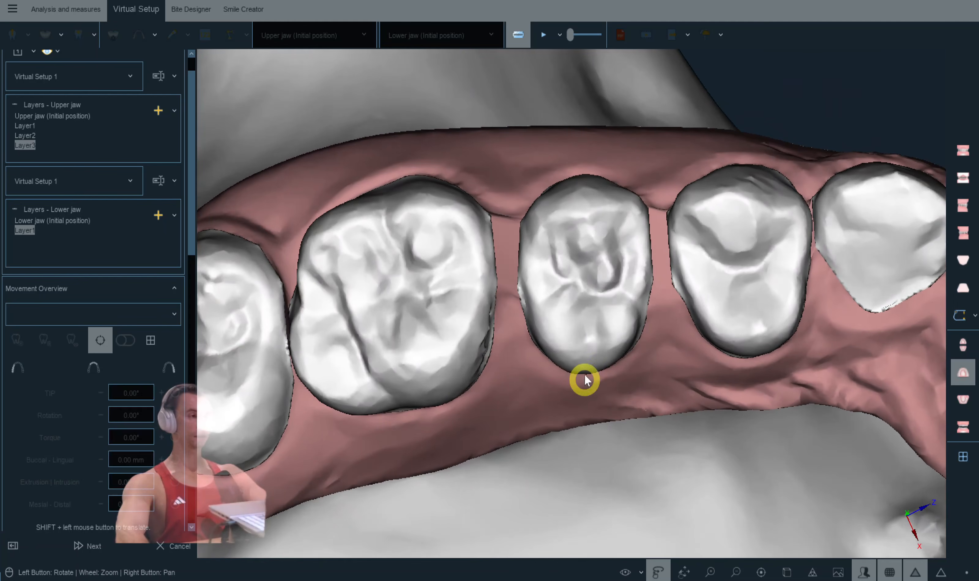
{"action": "left_click_drag", "start_coordinate": [584, 378], "coordinate": [610, 346]}
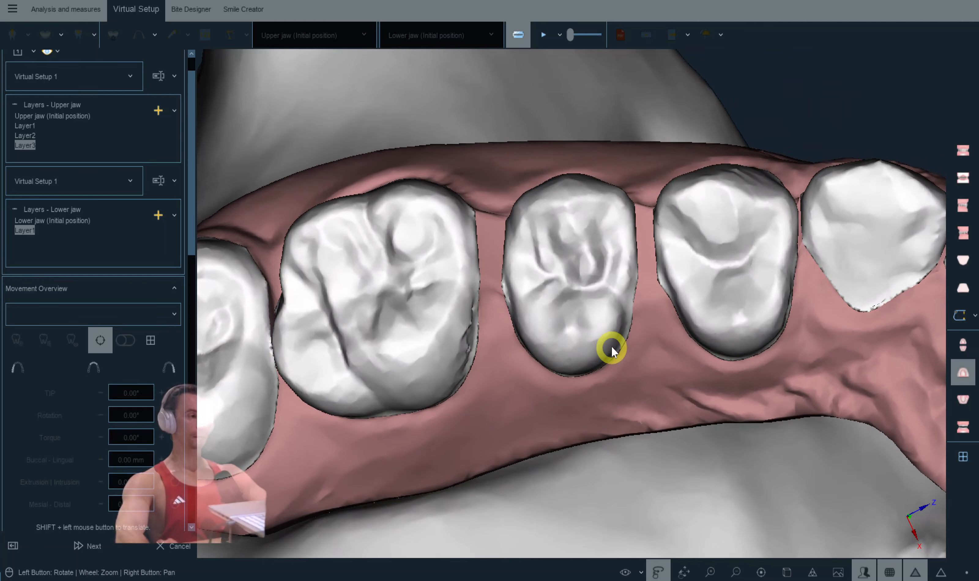
{"action": "left_click_drag", "start_coordinate": [536, 312], "coordinate": [559, 305]}
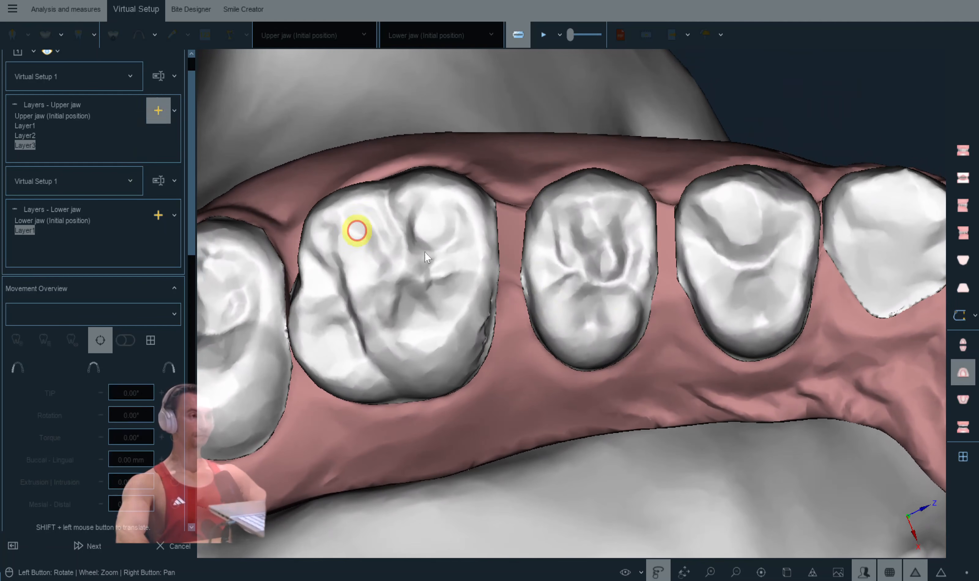
{"action": "left_click", "coordinate": [578, 255]}
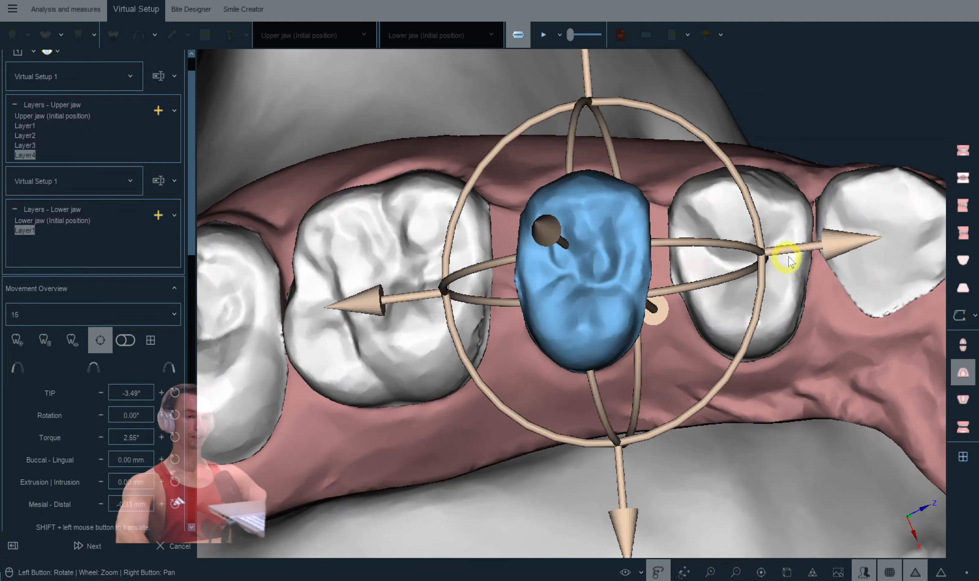
{"action": "left_click_drag", "start_coordinate": [792, 253], "coordinate": [746, 260]}
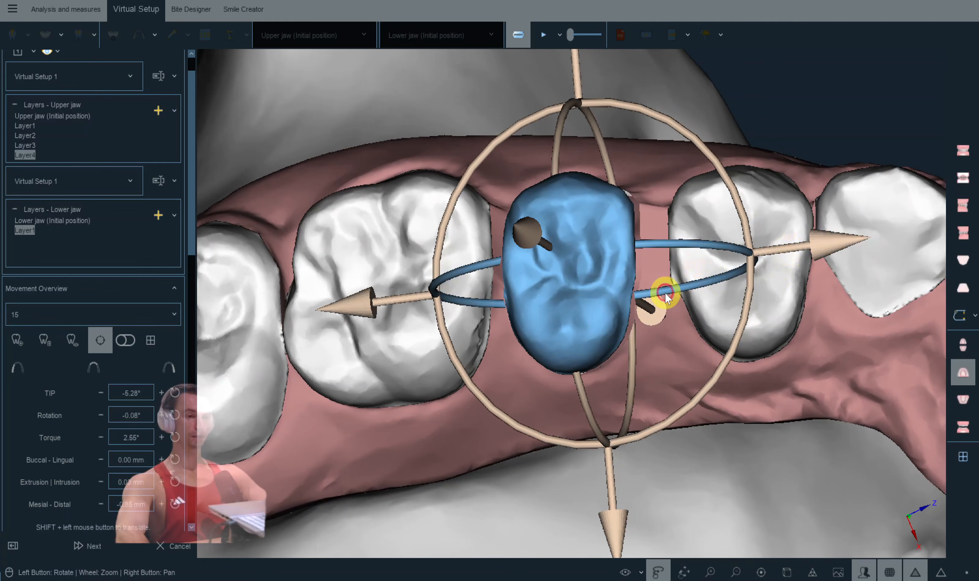
{"action": "left_click_drag", "start_coordinate": [624, 375], "coordinate": [709, 293]}
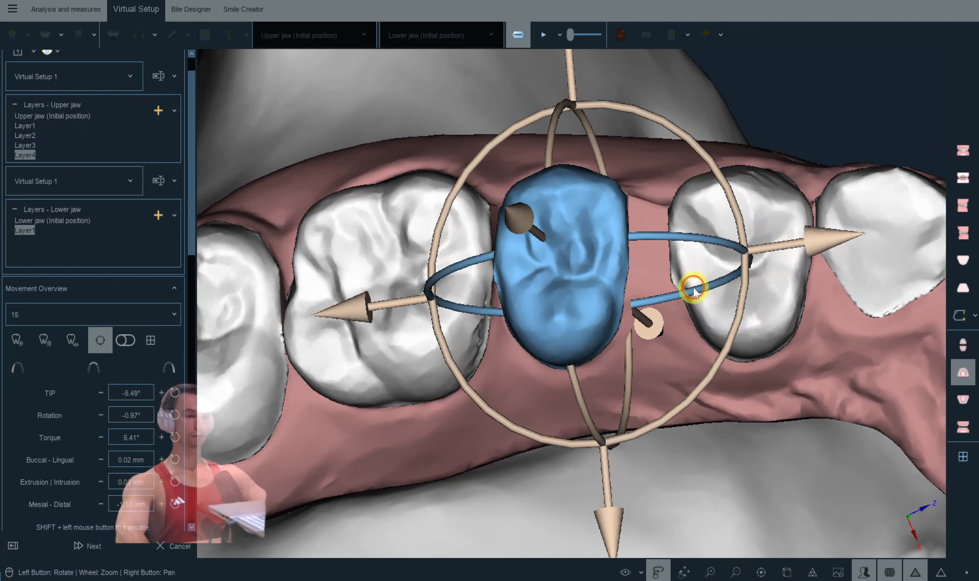
Step: Move upper right first premolar 14 distally in Layer4 and adjust its tip and torque
{"action": "left_click", "coordinate": [770, 270]}
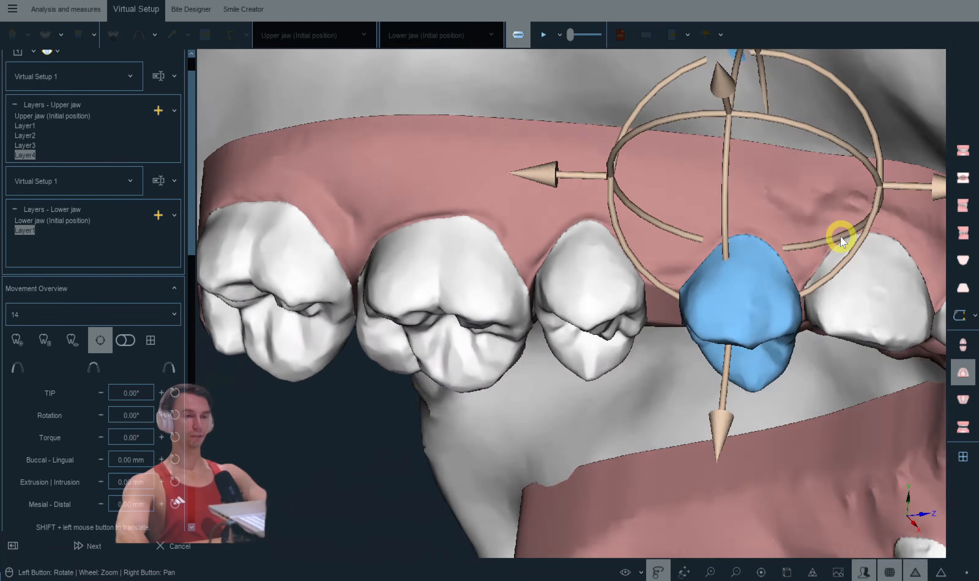
{"action": "left_click_drag", "start_coordinate": [840, 236], "coordinate": [749, 336]}
{"action": "left_click_drag", "start_coordinate": [896, 197], "coordinate": [834, 190]}
{"action": "left_click_drag", "start_coordinate": [807, 258], "coordinate": [773, 222]}
{"action": "left_click_drag", "start_coordinate": [882, 187], "coordinate": [627, 313]}
Step: Adjust the torque of upper left first premolar 24 in Layer4 from the occlusal side
{"action": "left_click", "coordinate": [854, 203]}
{"action": "right_click", "coordinate": [761, 357]}
{"action": "scroll", "coordinate": [732, 429], "scroll_direction": "down", "scroll_amount": 3}
{"action": "right_click_drag", "start_coordinate": [731, 427], "coordinate": [677, 356]}
{"action": "scroll", "coordinate": [677, 356], "scroll_direction": "up", "scroll_amount": 3}
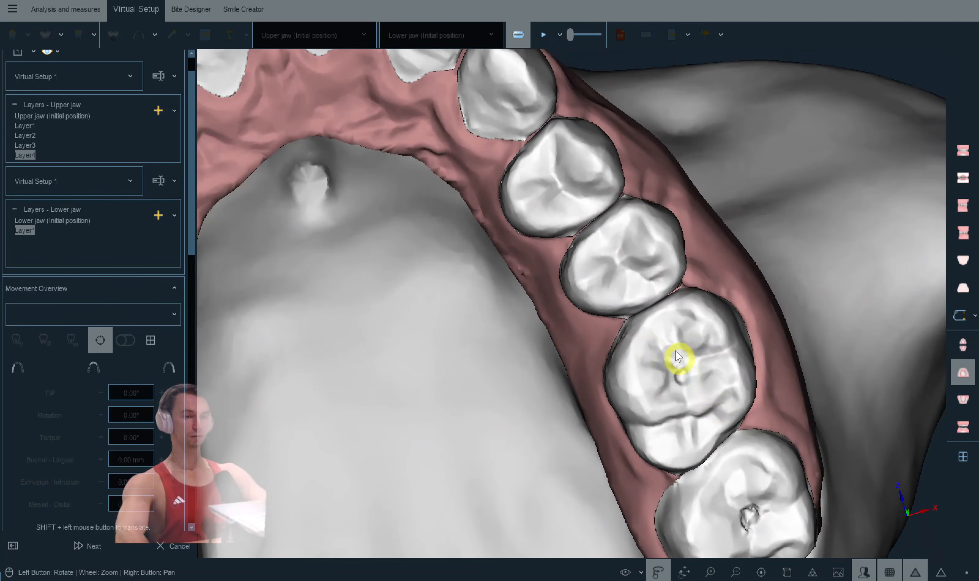
{"action": "left_click", "coordinate": [674, 355]}
{"action": "scroll", "coordinate": [625, 278], "scroll_direction": "up", "scroll_amount": 1}
{"action": "left_click", "coordinate": [586, 249]}
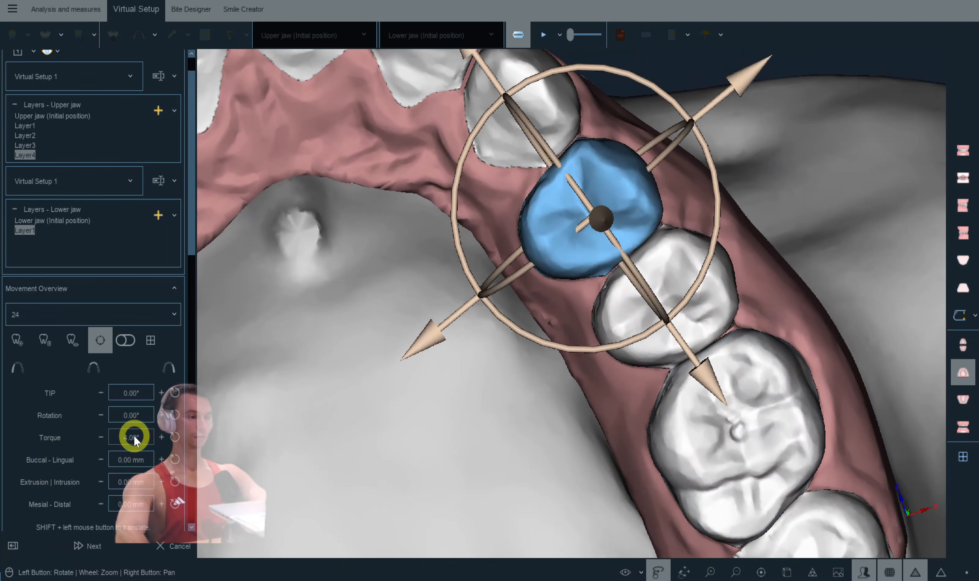
{"action": "right_click", "coordinate": [457, 404]}
Step: Add a fifth upper-jaw layer, distalize premolar 14 to tip about -3.04°, rotation 1.60° and torque 5.12°, and check it against the lower jaw
{"action": "left_click_drag", "start_coordinate": [395, 439], "coordinate": [157, 112]}
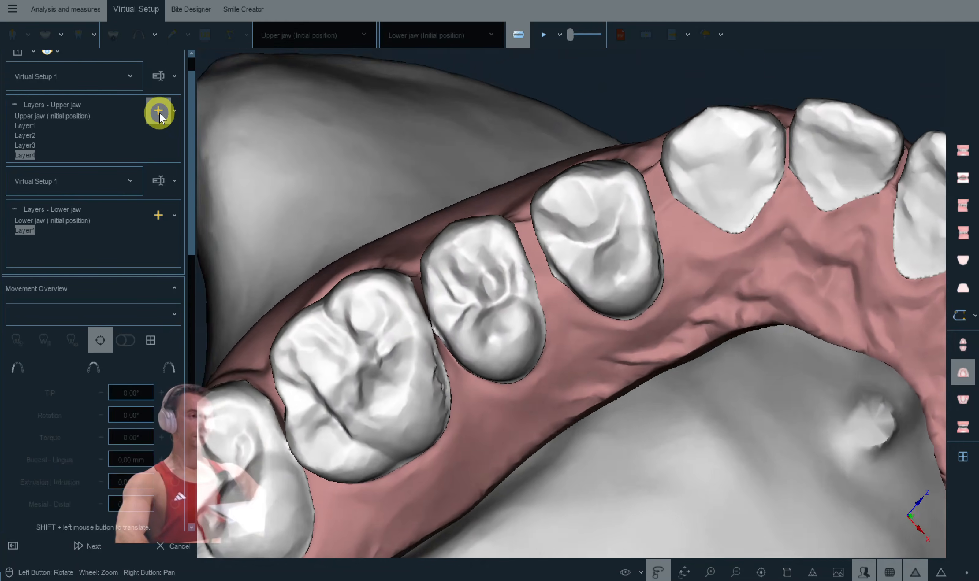
{"action": "left_click", "coordinate": [588, 264]}
{"action": "left_click", "coordinate": [587, 262]}
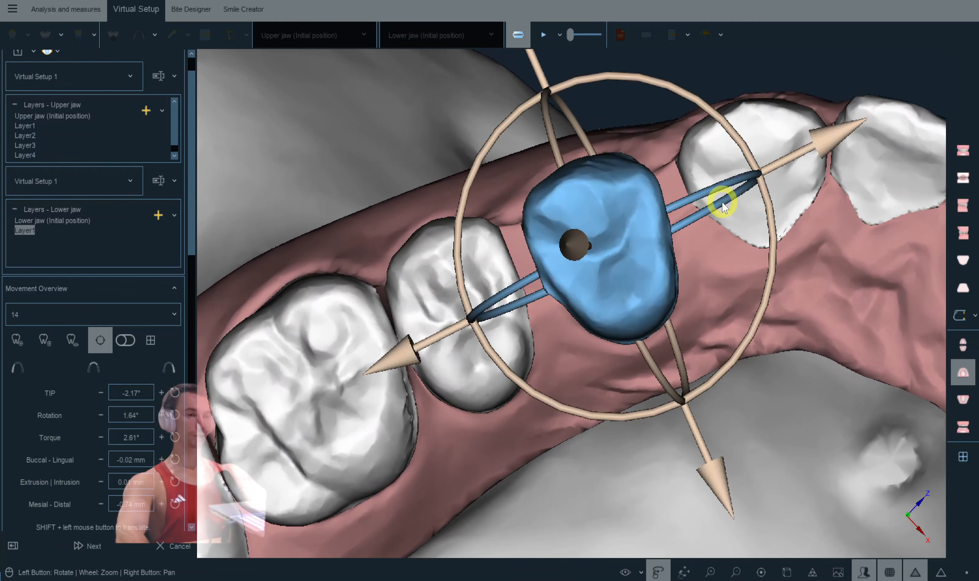
{"action": "left_click_drag", "start_coordinate": [771, 169], "coordinate": [671, 301]}
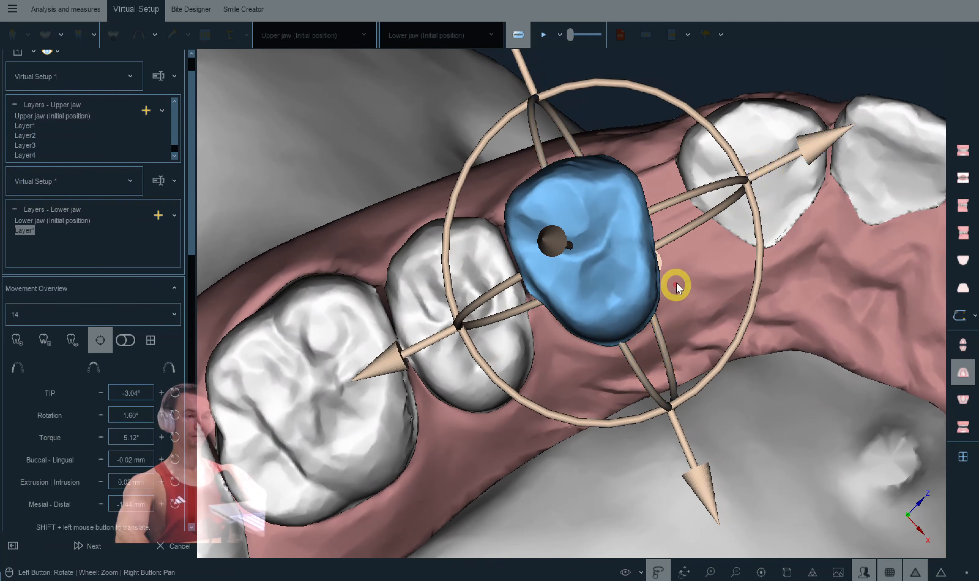
{"action": "left_click_drag", "start_coordinate": [731, 447], "coordinate": [731, 449]}
{"action": "left_click", "coordinate": [967, 432]}
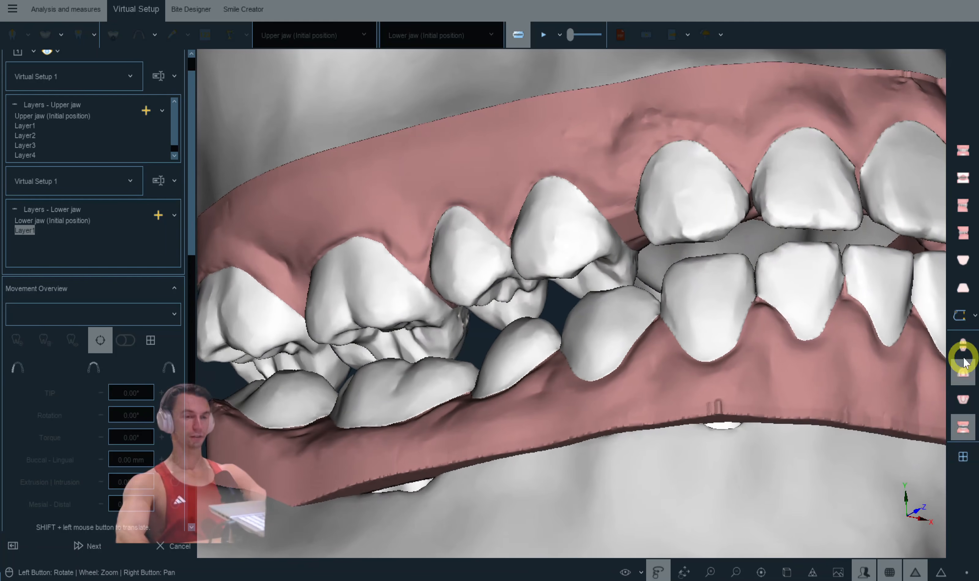
{"action": "left_click", "coordinate": [963, 363]}
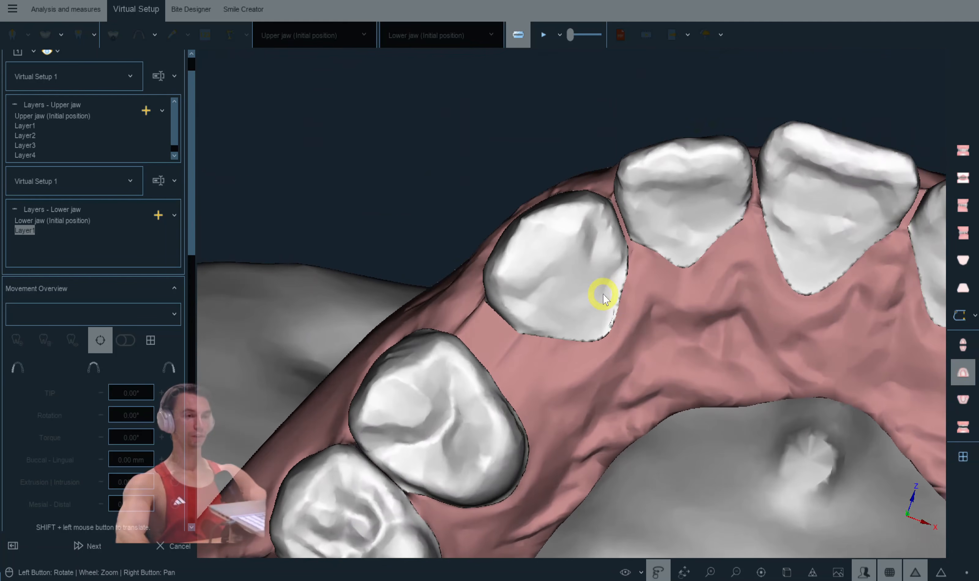
Step: Move upper right canine 13 distally in the fifth layer, with tip about -4.11°, rotation about -0.52° and torque about 7.22°
{"action": "left_click", "coordinate": [623, 337]}
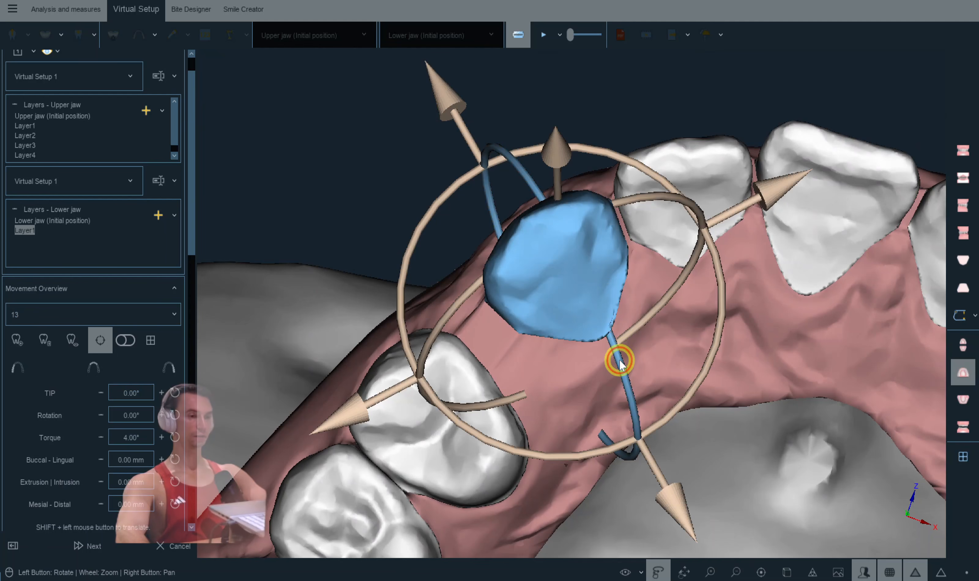
{"action": "left_click_drag", "start_coordinate": [620, 360], "coordinate": [616, 354]}
{"action": "left_click_drag", "start_coordinate": [691, 310], "coordinate": [803, 332]}
{"action": "left_click_drag", "start_coordinate": [852, 118], "coordinate": [843, 119]}
{"action": "left_click_drag", "start_coordinate": [778, 283], "coordinate": [794, 308]}
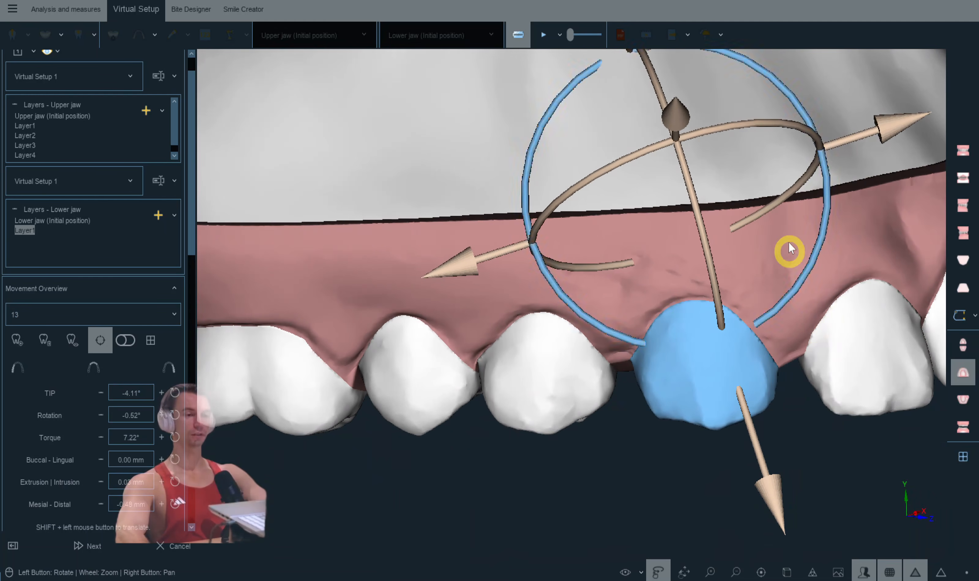
{"action": "left_click_drag", "start_coordinate": [841, 146], "coordinate": [836, 147]}
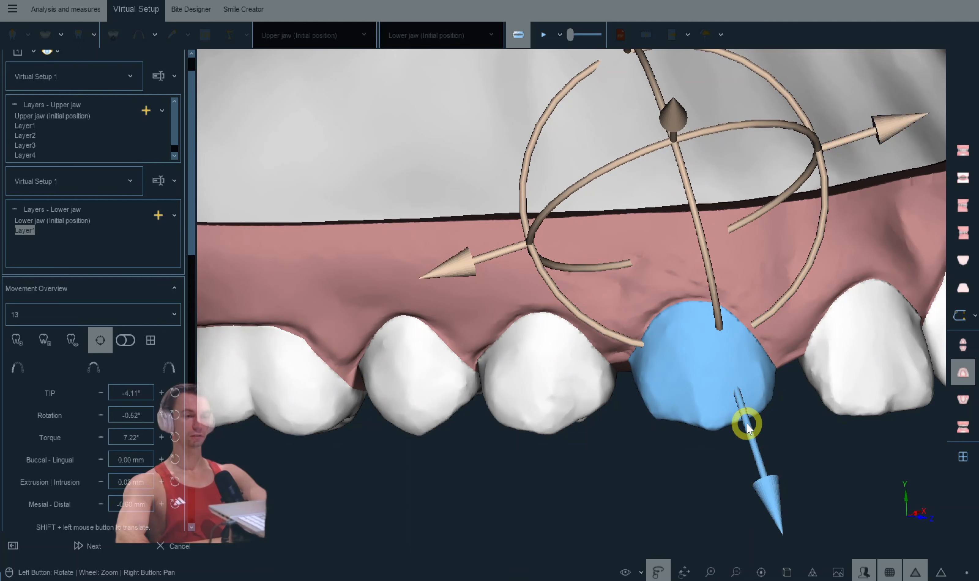
Step: Refine upper right canine 13 in Layer5 with slight intrusion, tip about -4.75°, rotation about -0.60° and torque about 7.21°
{"action": "left_click_drag", "start_coordinate": [747, 428], "coordinate": [745, 423]}
{"action": "left_click_drag", "start_coordinate": [768, 310], "coordinate": [767, 312]}
{"action": "right_click", "coordinate": [787, 342]}
{"action": "left_click_drag", "start_coordinate": [779, 426], "coordinate": [697, 377]}
{"action": "left_click", "coordinate": [698, 380]}
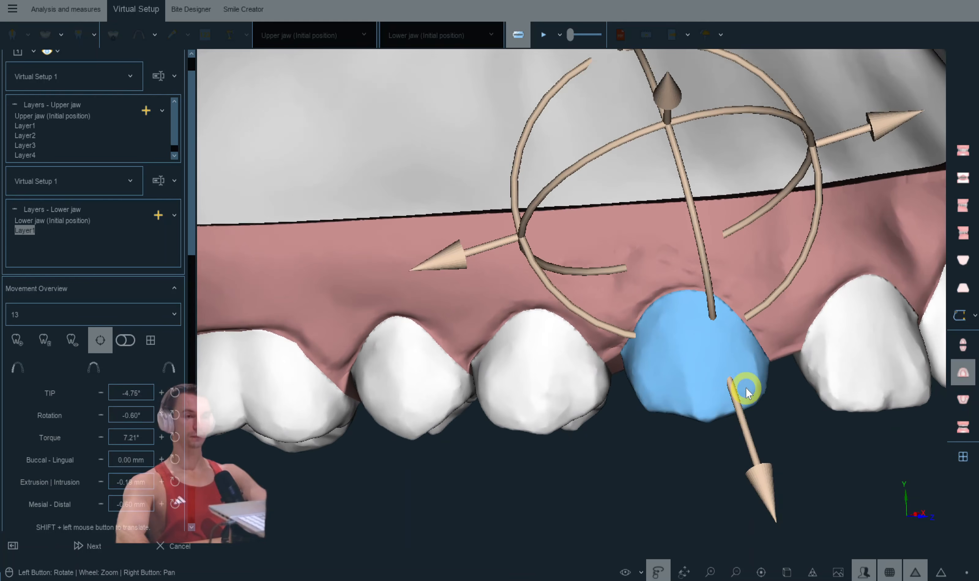
Step: Fine-tune canine 13's translation in Layer5 to about -0.78 mm mesial-distal and about -0.22 mm extrusion-intrusion
{"action": "left_click_drag", "start_coordinate": [837, 226], "coordinate": [825, 301]}
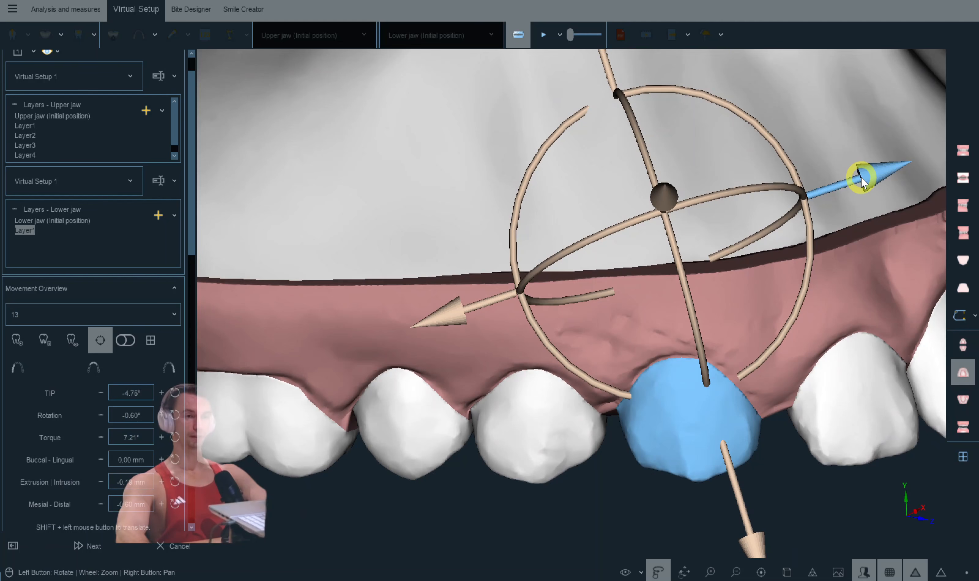
{"action": "left_click_drag", "start_coordinate": [859, 179], "coordinate": [868, 214]}
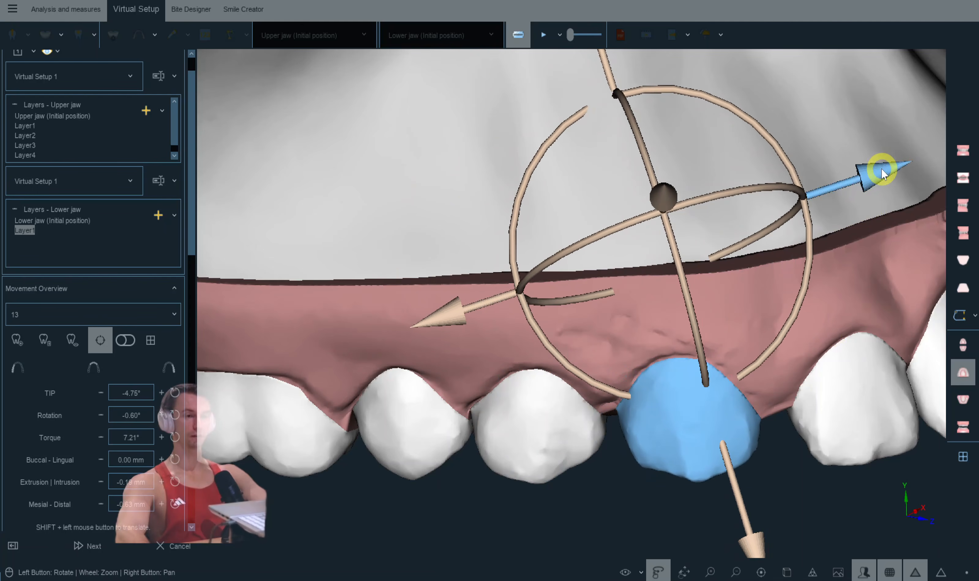
{"action": "left_click_drag", "start_coordinate": [881, 173], "coordinate": [849, 212]}
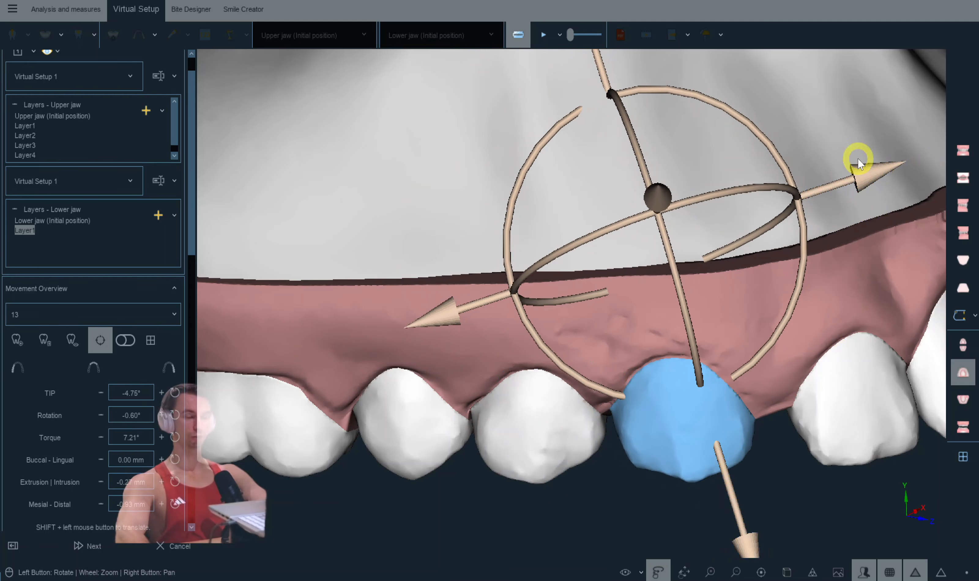
{"action": "left_click_drag", "start_coordinate": [856, 185], "coordinate": [857, 185]}
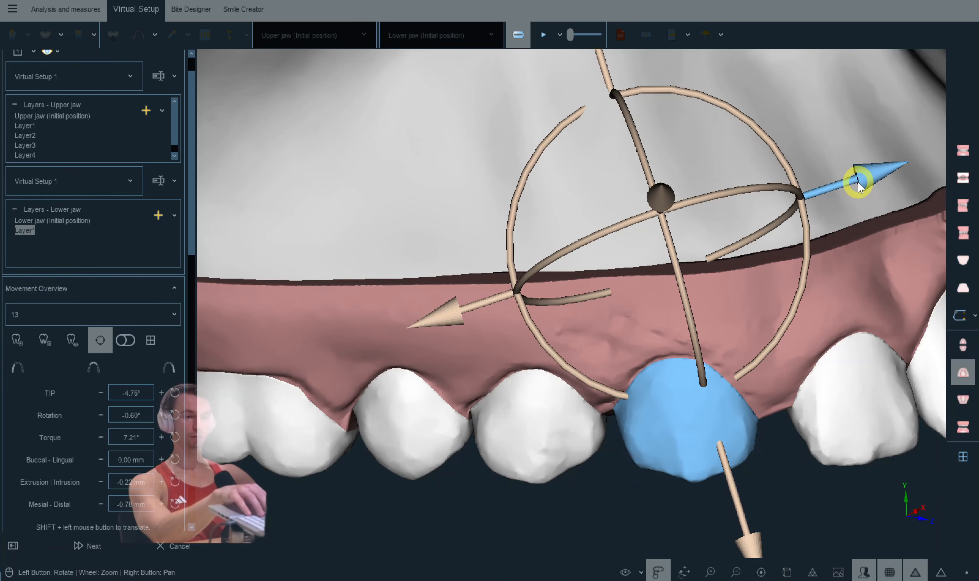
{"action": "right_click", "coordinate": [856, 237]}
Step: Add a sixth upper-jaw layer and distalize canine 13 in it, with tip about -9.67°, rotation about -1.20° and torque about 6.37°
{"action": "left_click_drag", "start_coordinate": [824, 285], "coordinate": [182, 132]}
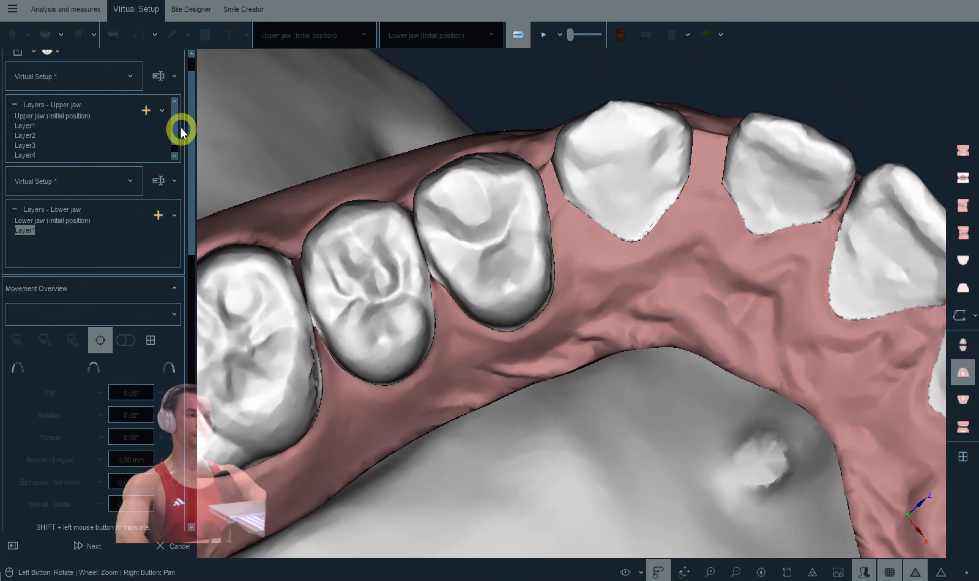
{"action": "left_click", "coordinate": [24, 155]}
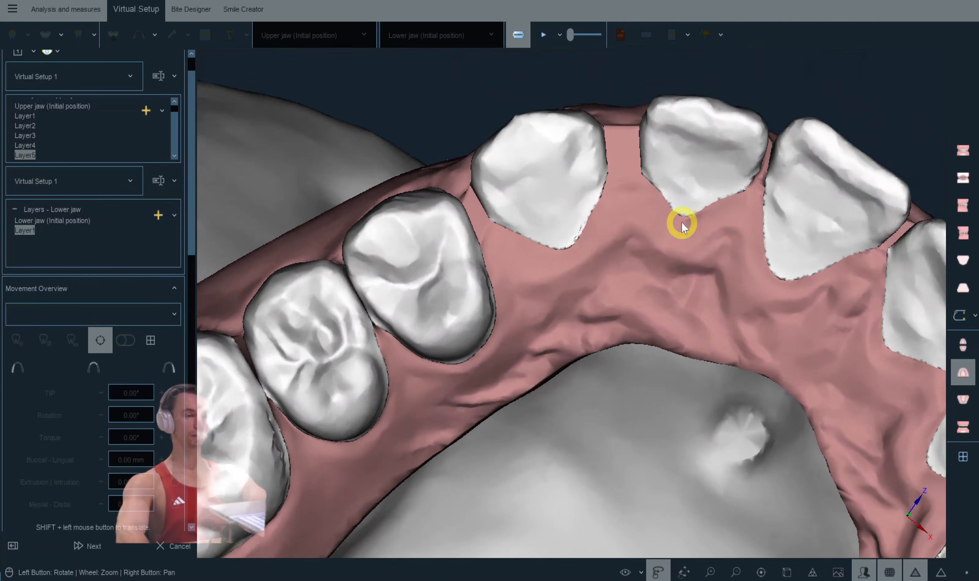
{"action": "left_click_drag", "start_coordinate": [682, 223], "coordinate": [717, 257]}
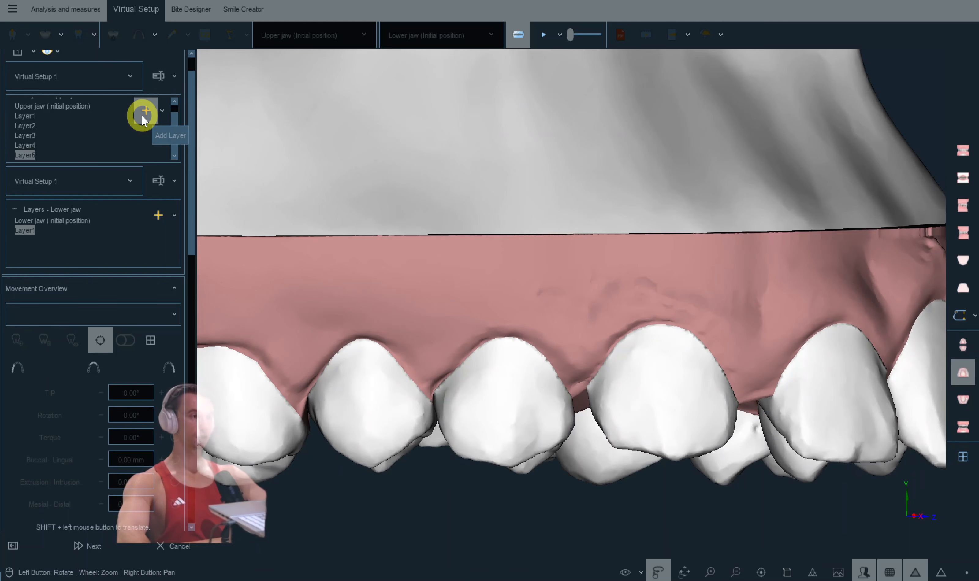
{"action": "left_click", "coordinate": [142, 114]}
{"action": "left_click", "coordinate": [669, 387]}
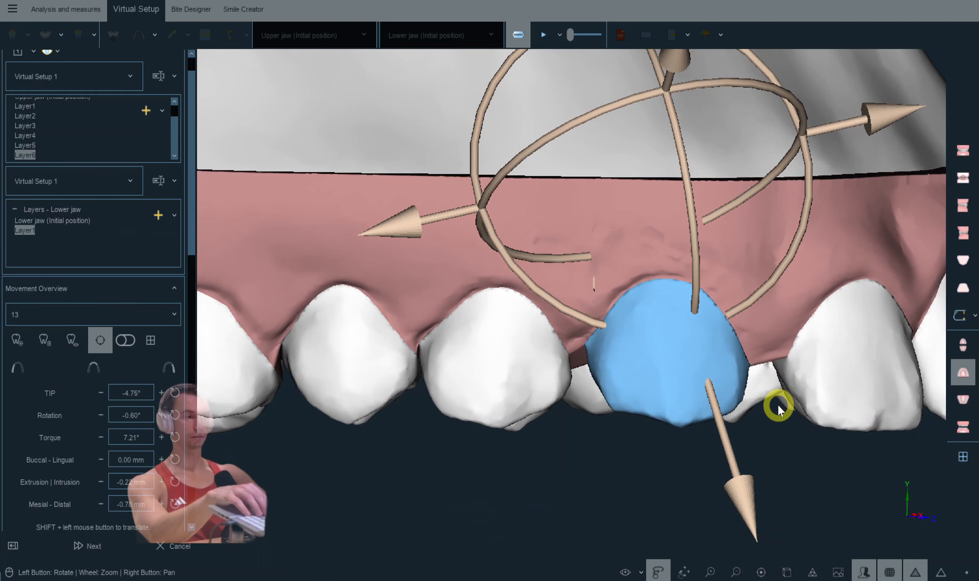
{"action": "left_click_drag", "start_coordinate": [778, 404], "coordinate": [799, 326], "text": "shift"}
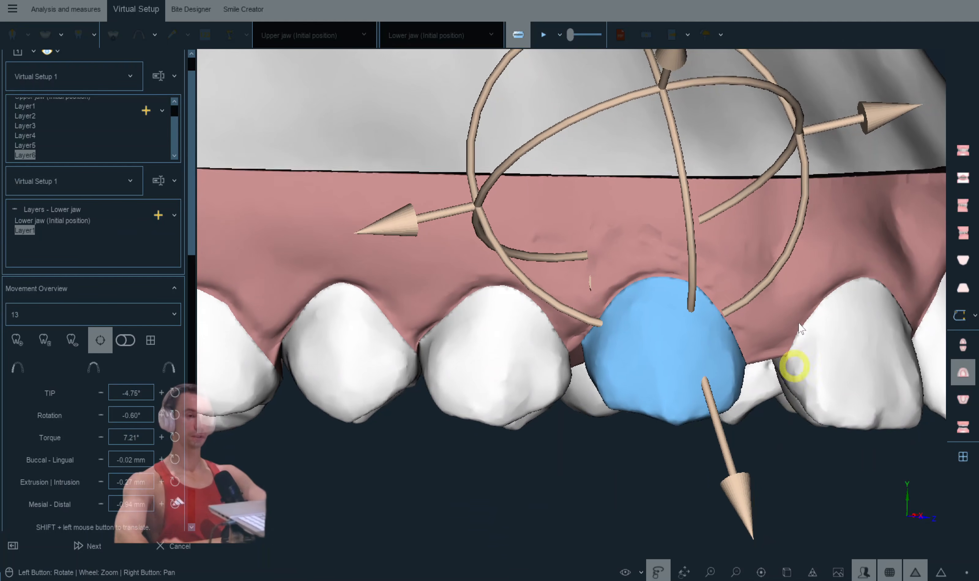
{"action": "left_click_drag", "start_coordinate": [765, 287], "coordinate": [755, 298]}
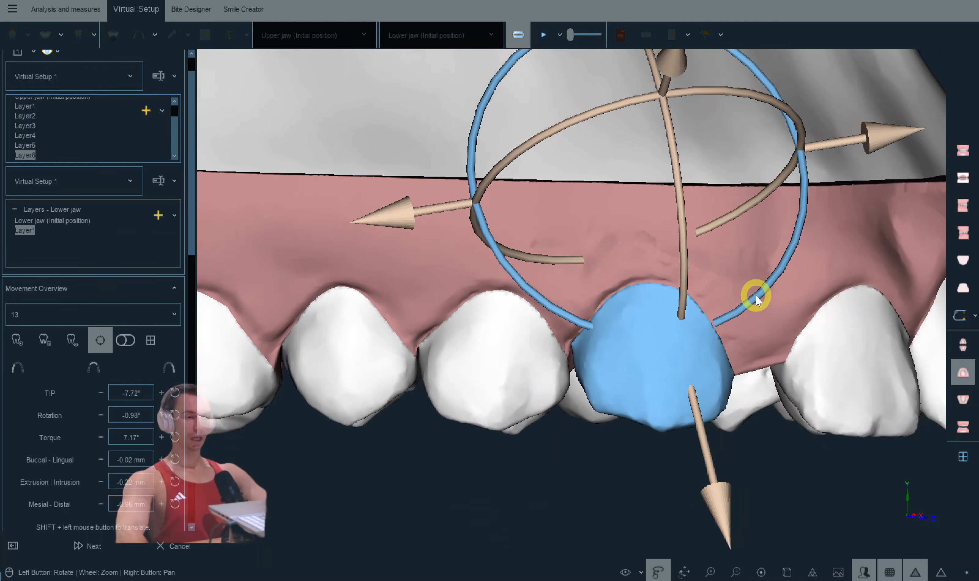
{"action": "mouse_move", "coordinate": [754, 288]}
{"action": "left_mouse_down"}
{"action": "mouse_move", "coordinate": [739, 275]}
{"action": "mouse_move", "coordinate": [760, 294]}
{"action": "left_mouse_up"}
{"action": "right_click_drag", "start_coordinate": [570, 112], "coordinate": [573, 261]}
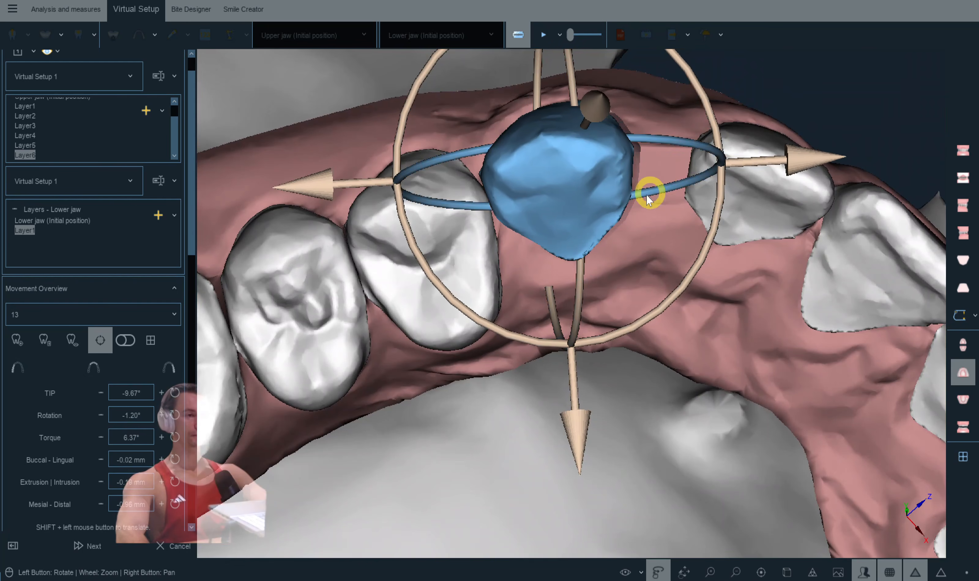
Step: Move upper right lateral incisor 12 distally in Layer6, checking it from the front and the occlusal side
{"action": "left_click", "coordinate": [739, 186]}
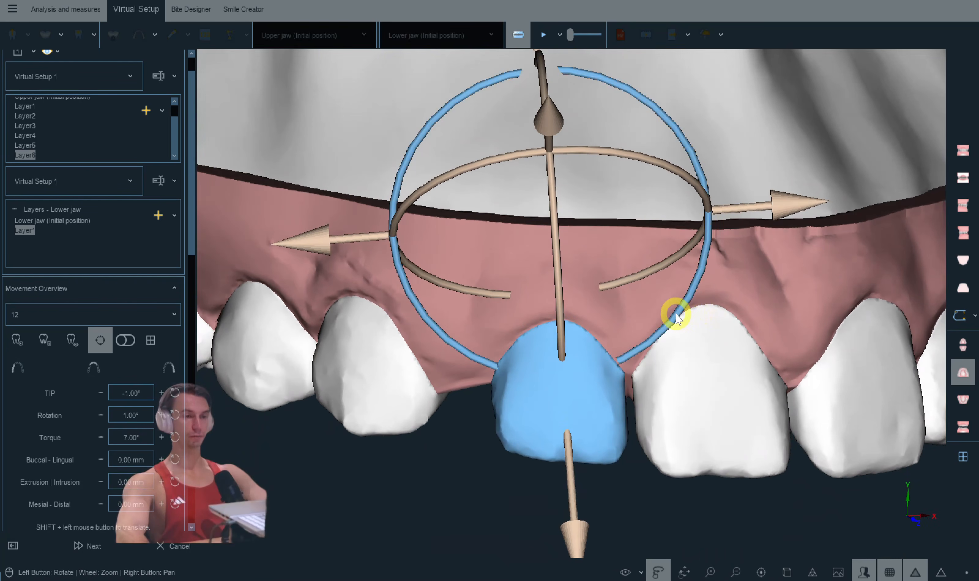
{"action": "key", "text": "space"}
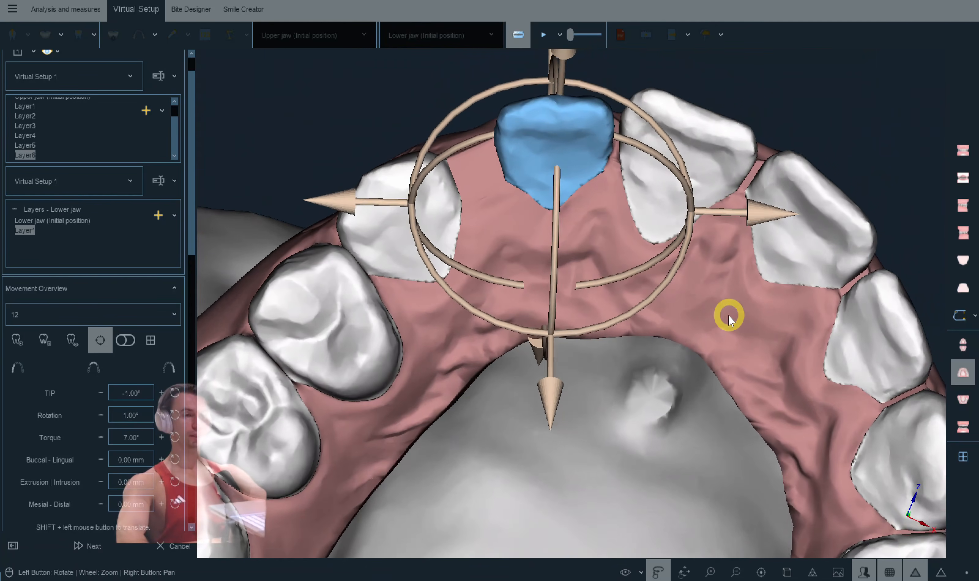
{"action": "left_click_drag", "start_coordinate": [728, 315], "coordinate": [637, 270]}
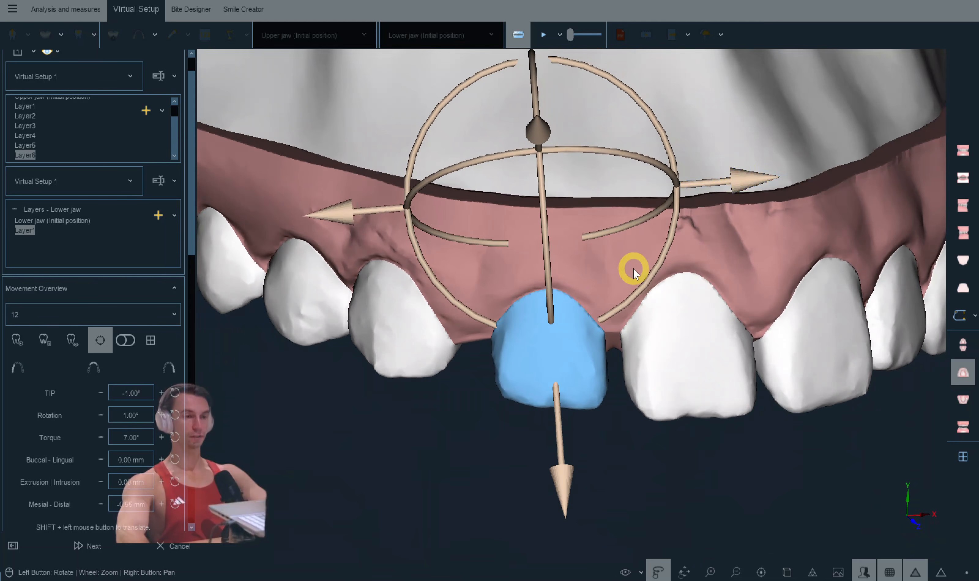
{"action": "left_click", "coordinate": [585, 290]}
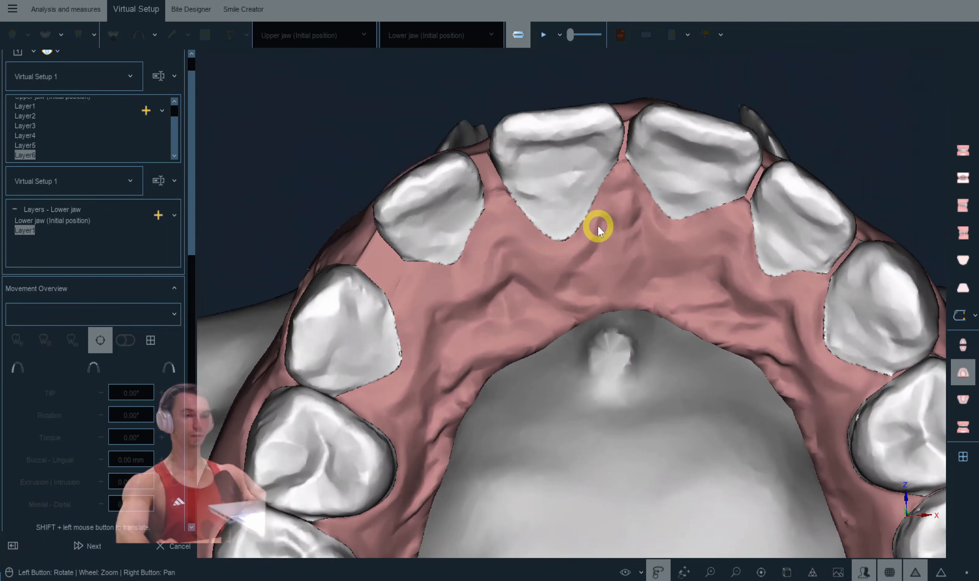
Step: Return to upper-jaw Layer1 and readjust second molar 17 to tip about 0.35° and rotation about -3.47°
{"action": "left_click", "coordinate": [957, 433]}
{"action": "left_click", "coordinate": [957, 378]}
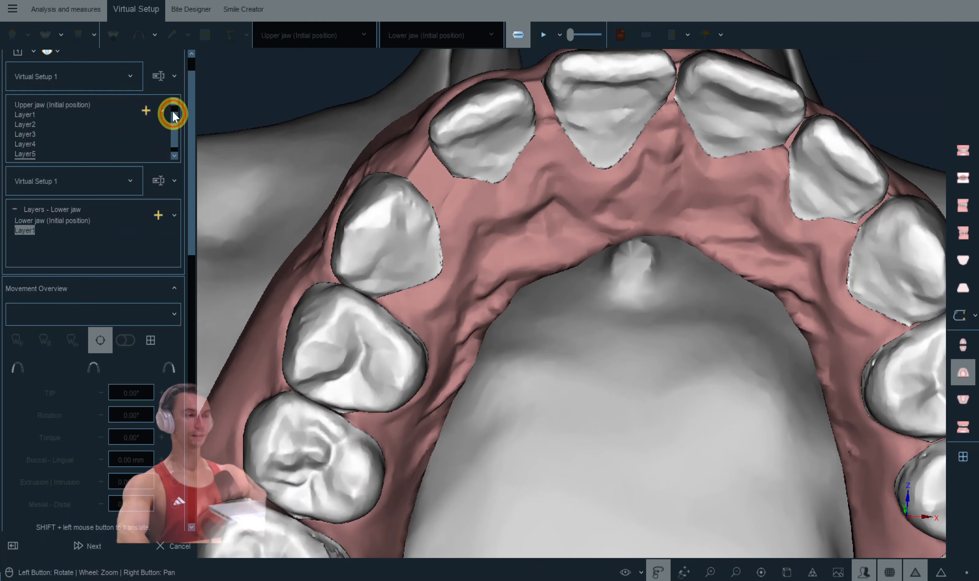
{"action": "left_click", "coordinate": [173, 116]}
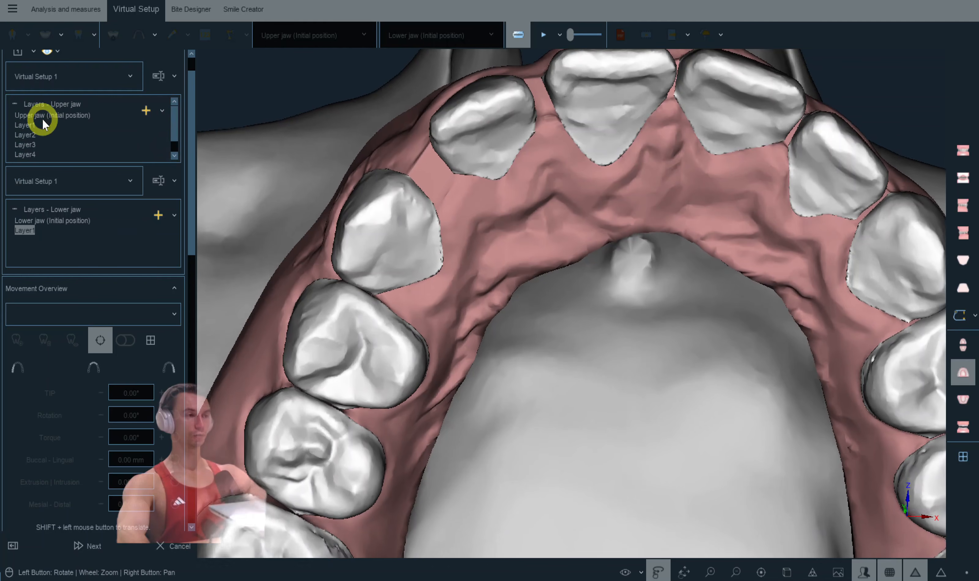
{"action": "left_click", "coordinate": [25, 125]}
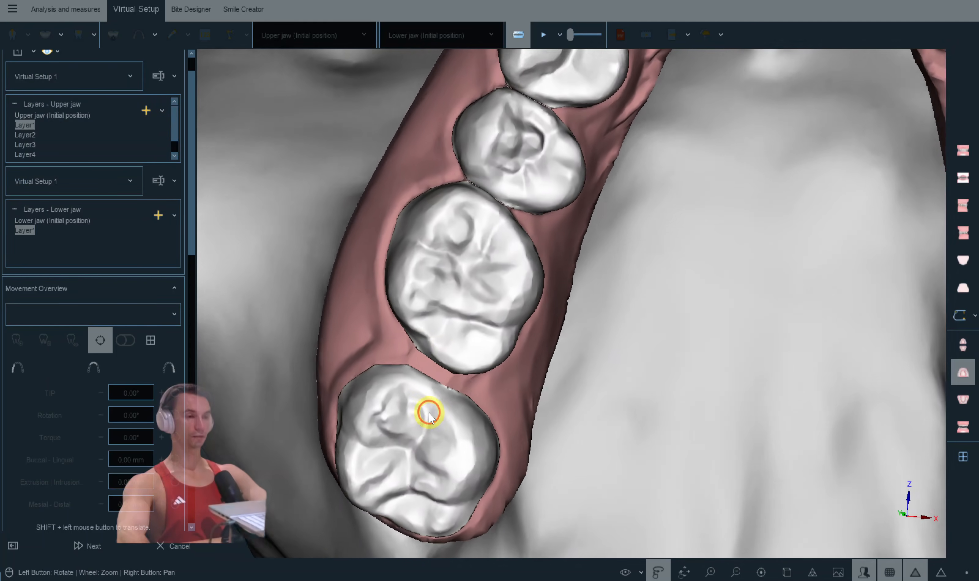
{"action": "left_click", "coordinate": [430, 409]}
{"action": "left_click_drag", "start_coordinate": [447, 260], "coordinate": [447, 256]}
{"action": "left_click_drag", "start_coordinate": [428, 312], "coordinate": [434, 312]}
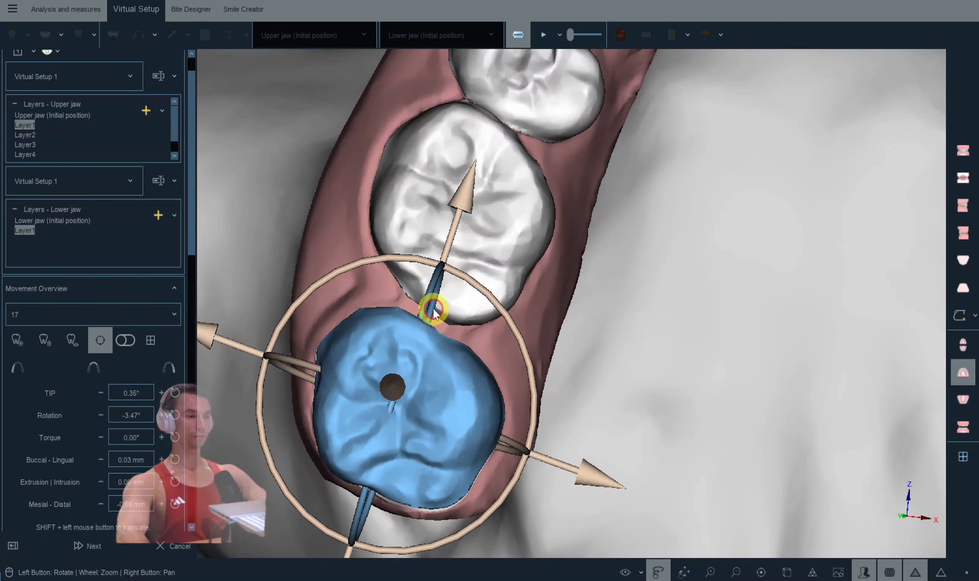
Step: Reset upper right second molar 17 in Layer2 to its position in the previous layer
{"action": "left_click", "coordinate": [35, 135]}
{"action": "left_click", "coordinate": [400, 420]}
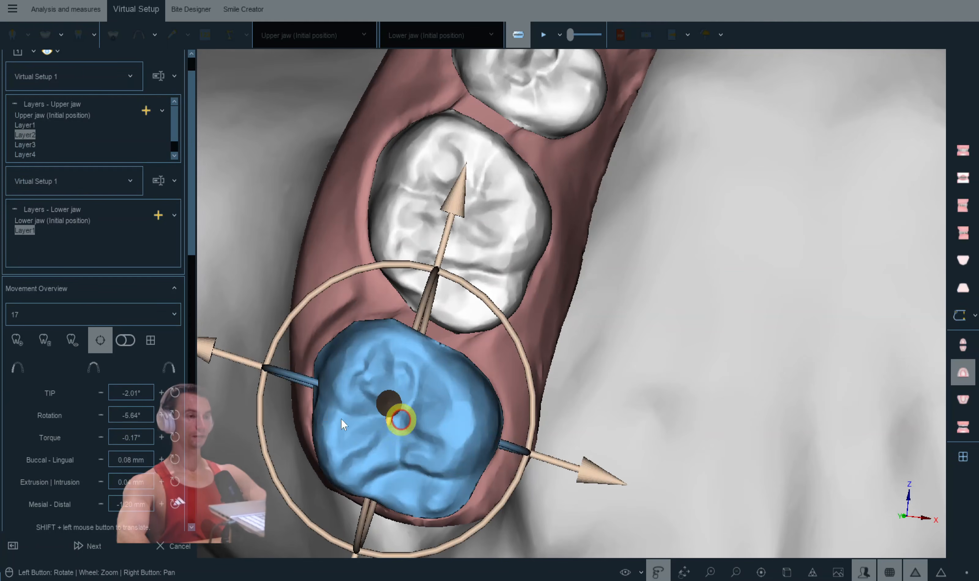
{"action": "left_click", "coordinate": [425, 382]}
Step: Readjust upper right first molar 16 in Layer2 to tip about -1.27°, rotation about -6.45° and torque about 0.30°
{"action": "left_click", "coordinate": [473, 240]}
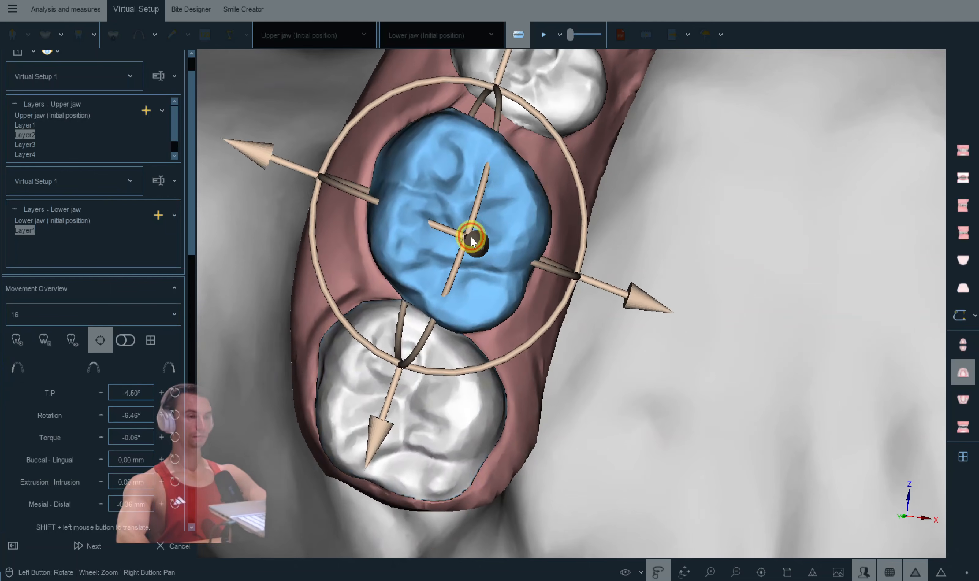
{"action": "left_click_drag", "start_coordinate": [503, 170], "coordinate": [486, 106]}
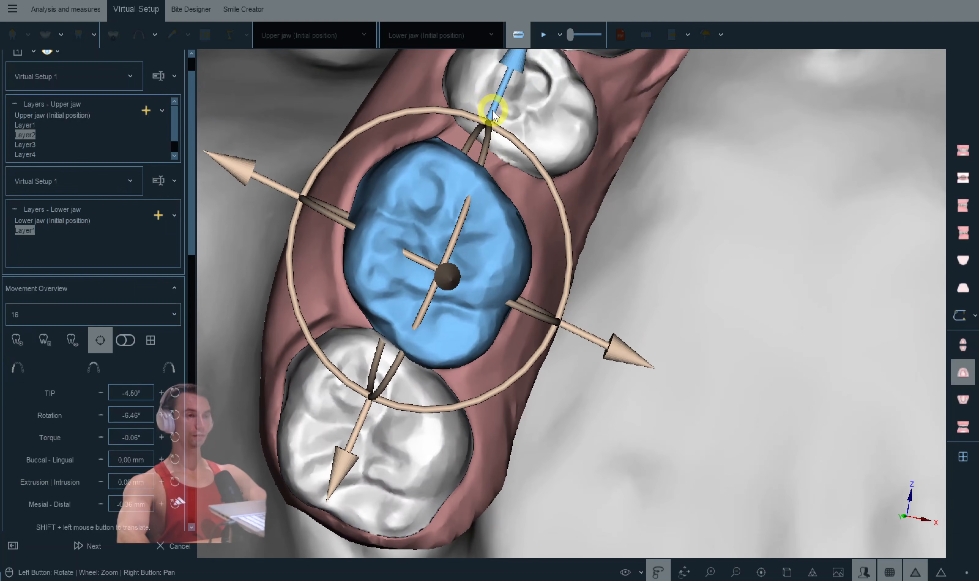
{"action": "left_click_drag", "start_coordinate": [492, 115], "coordinate": [494, 151]}
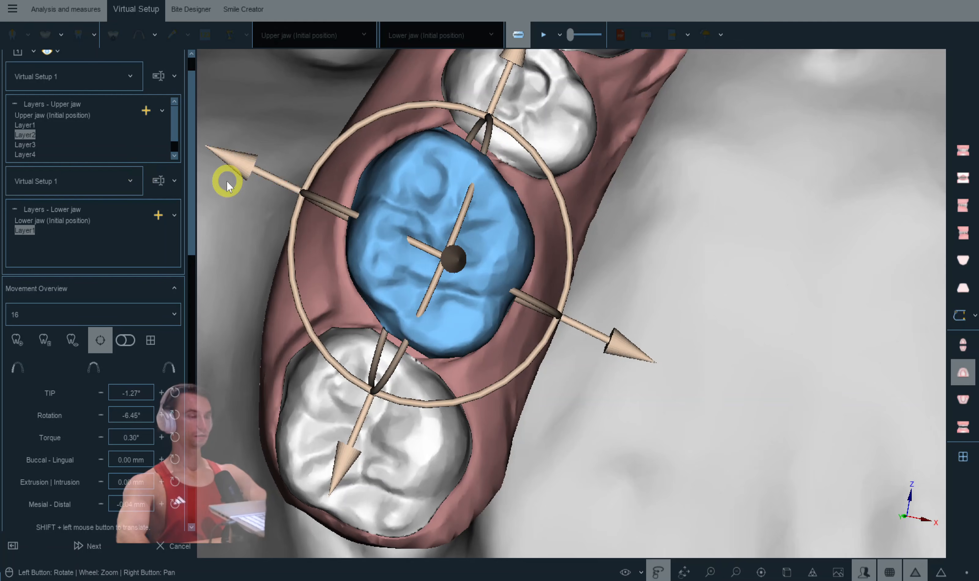
Step: Select upper right teeth 15, 16 and 17 in Layer3 and reset them to their previous-layer positions
{"action": "scroll", "coordinate": [260, 222], "scroll_direction": "down", "scroll_amount": 2}
{"action": "left_click", "coordinate": [28, 146]}
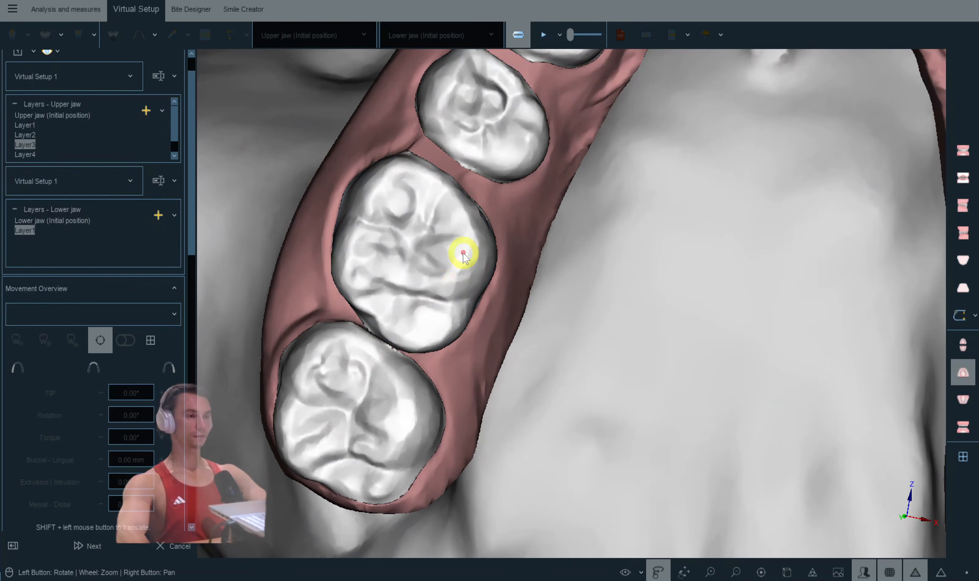
{"action": "left_click", "coordinate": [453, 254]}
{"action": "left_click", "coordinate": [359, 429], "text": "ctrl"}
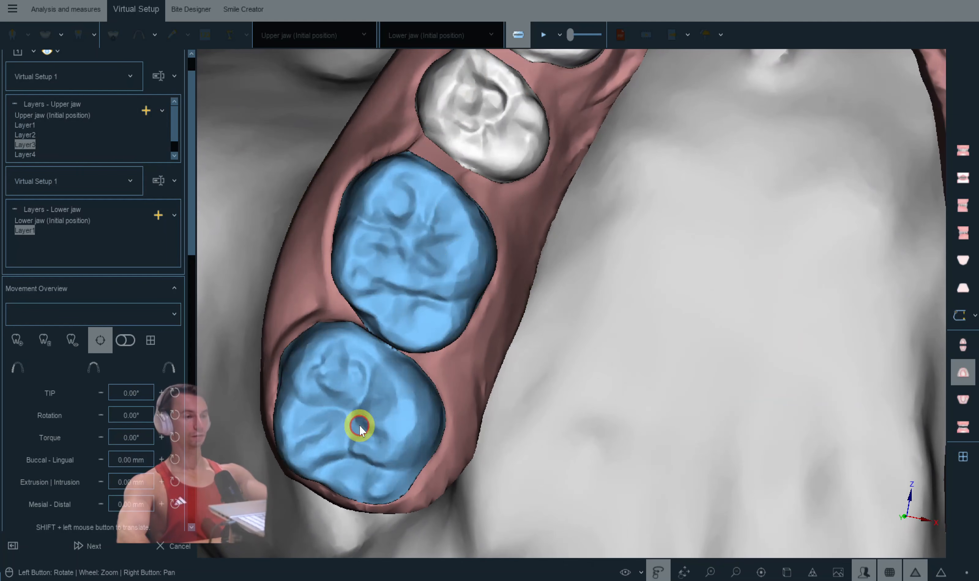
{"action": "left_click", "coordinate": [472, 154], "text": "ctrl"}
{"action": "left_click", "coordinate": [16, 340]}
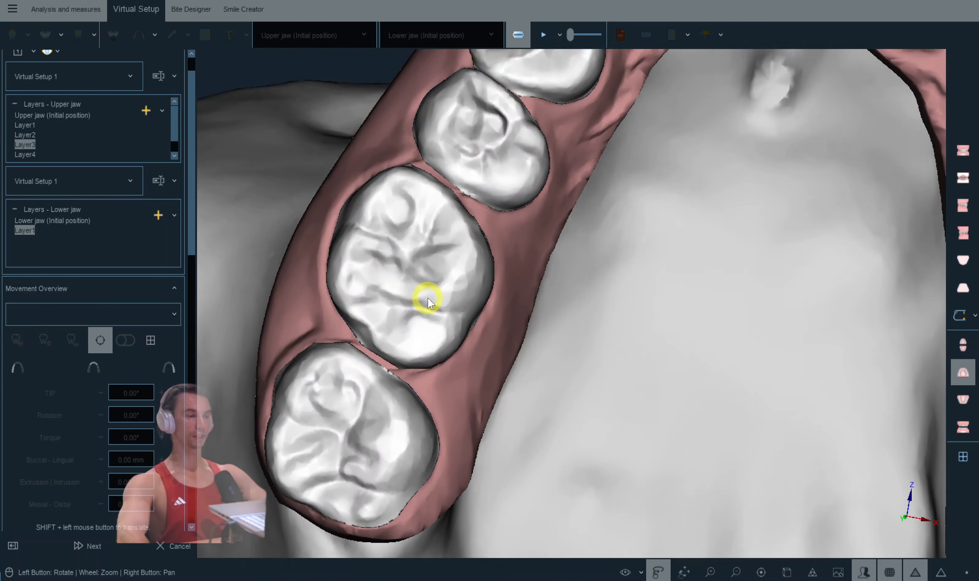
Step: Distalize first molar 16 in Layer3 to tip about -4.26° and rotation about -6.46°, and move second premolar 15 slightly distally
{"action": "left_click", "coordinate": [426, 295]}
{"action": "left_click", "coordinate": [30, 144]}
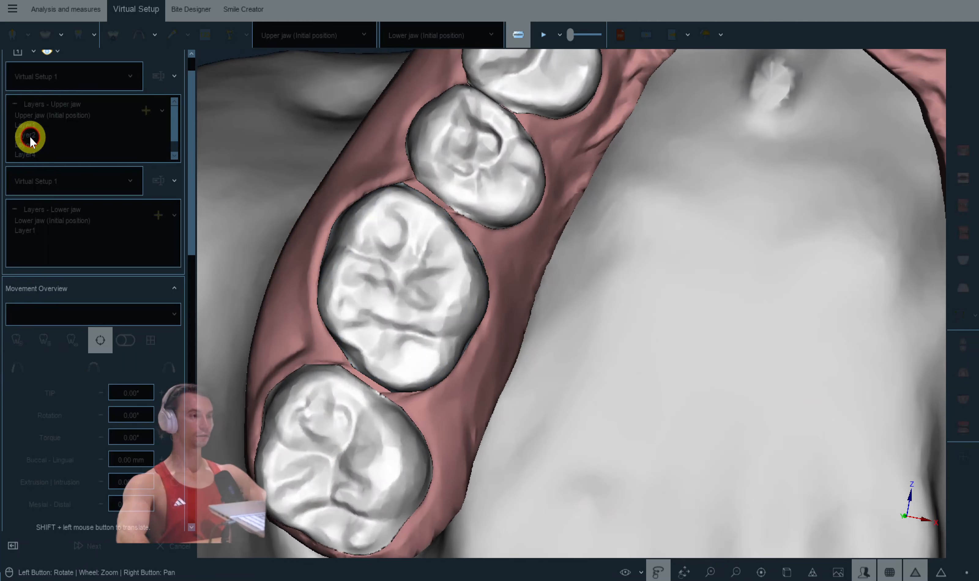
{"action": "left_click", "coordinate": [417, 295]}
{"action": "left_click_drag", "start_coordinate": [360, 393], "coordinate": [352, 442]}
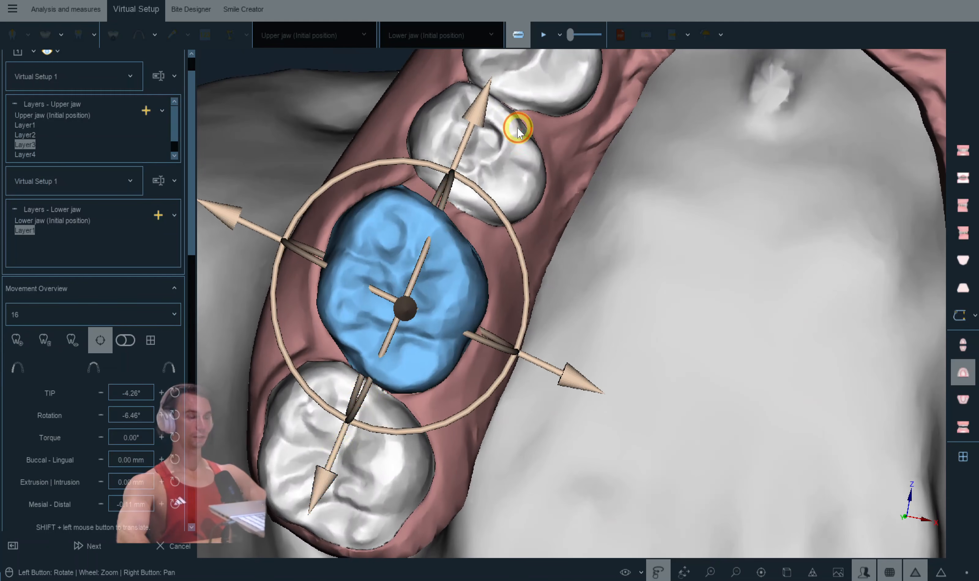
{"action": "left_click", "coordinate": [518, 124]}
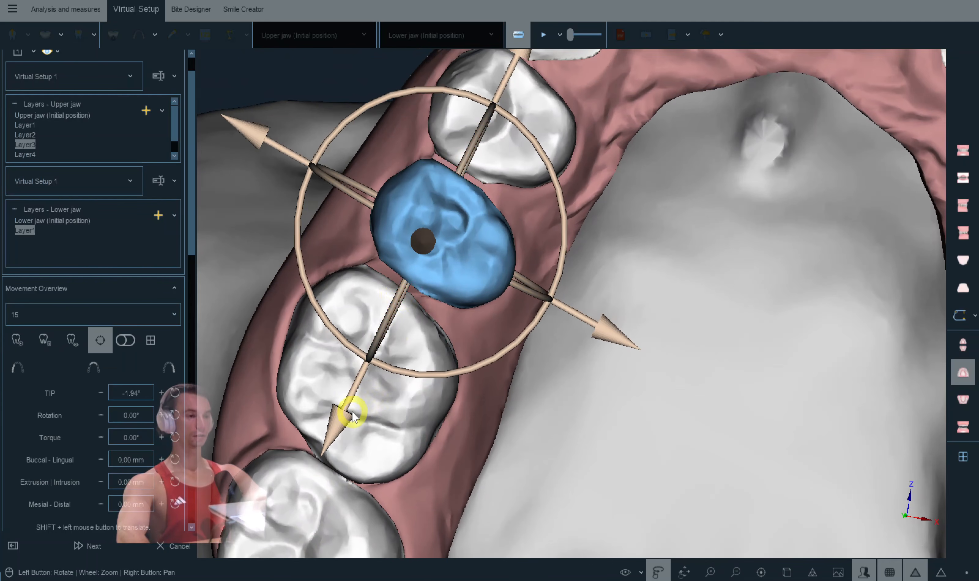
{"action": "left_click_drag", "start_coordinate": [338, 426], "coordinate": [345, 425]}
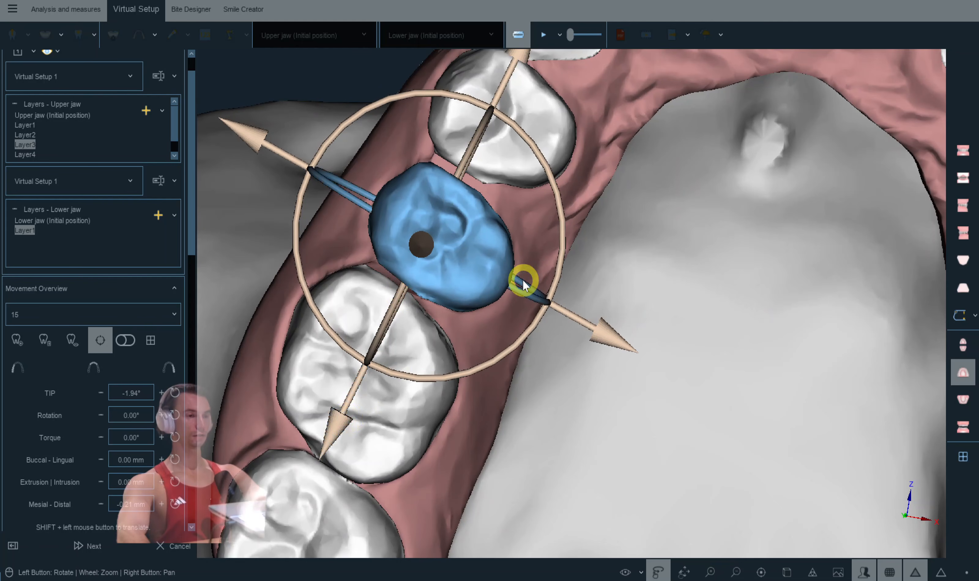
Step: Select upper right teeth 14, 15, 16 and 17 in Layer4 and reset them to their previous-layer positions
{"action": "left_click", "coordinate": [25, 154]}
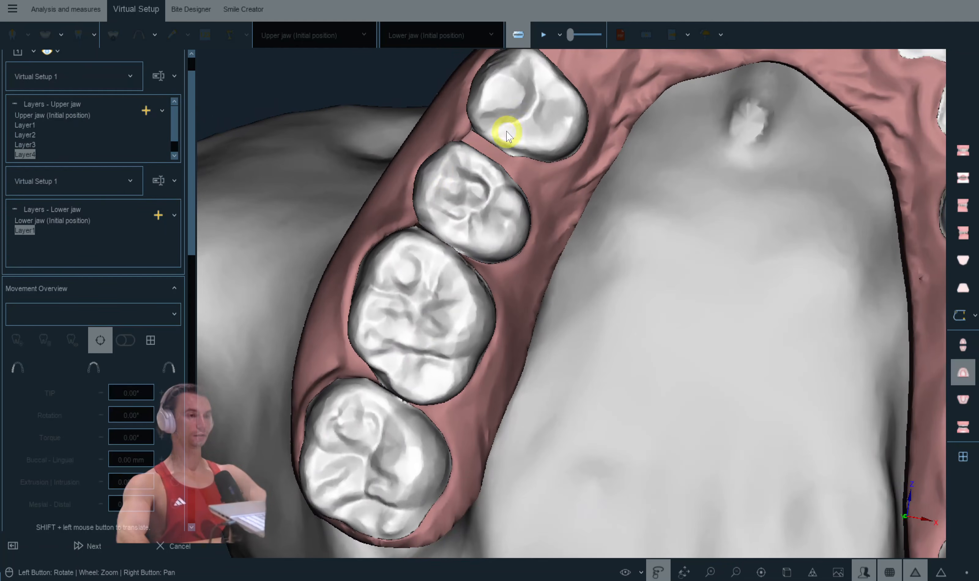
{"action": "mouse_move", "coordinate": [483, 193]}
{"action": "left_mouse_down"}
{"action": "mouse_move", "coordinate": [434, 291]}
{"action": "mouse_move", "coordinate": [403, 450]}
{"action": "left_mouse_up"}
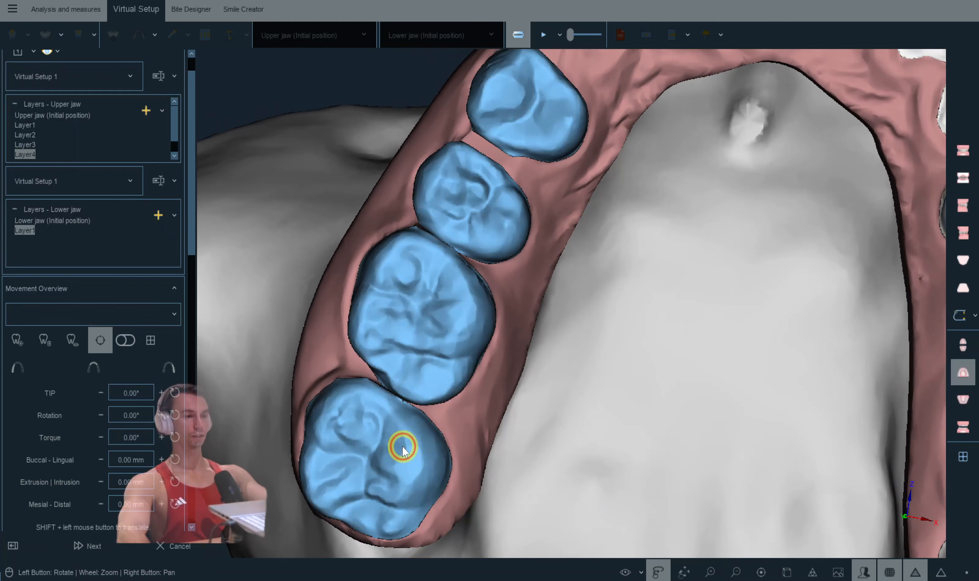
{"action": "left_click", "coordinate": [11, 340]}
{"action": "scroll", "coordinate": [413, 284], "scroll_direction": "up", "scroll_amount": 3}
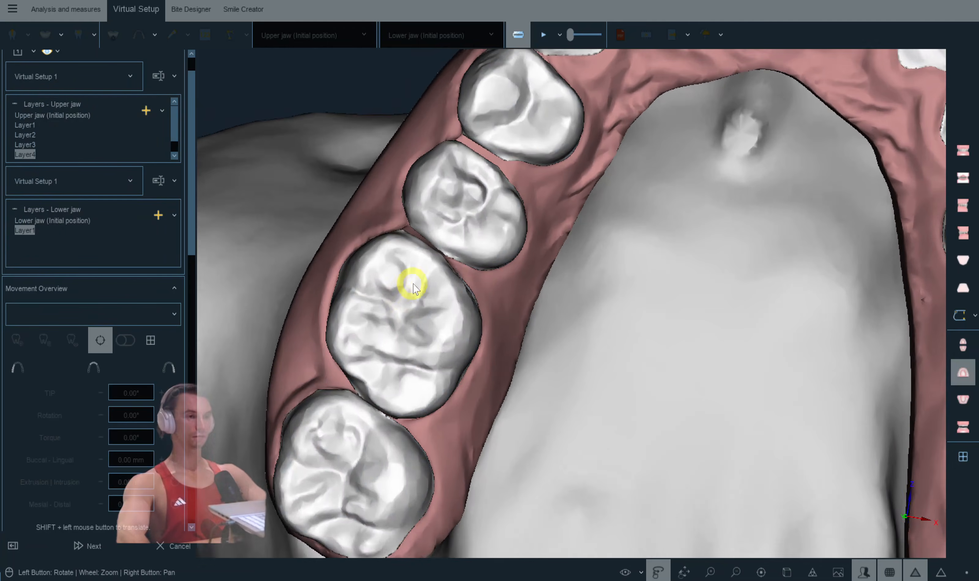
Step: Move upper right second premolar 15 distally in Layer4, bringing its tip to about -1.94° and torque to about 2.16°
{"action": "left_click", "coordinate": [495, 189]}
{"action": "left_click", "coordinate": [363, 353]}
{"action": "left_click", "coordinate": [370, 312]}
{"action": "left_click_drag", "start_coordinate": [279, 421], "coordinate": [271, 453]}
{"action": "left_click_drag", "start_coordinate": [437, 350], "coordinate": [434, 356]}
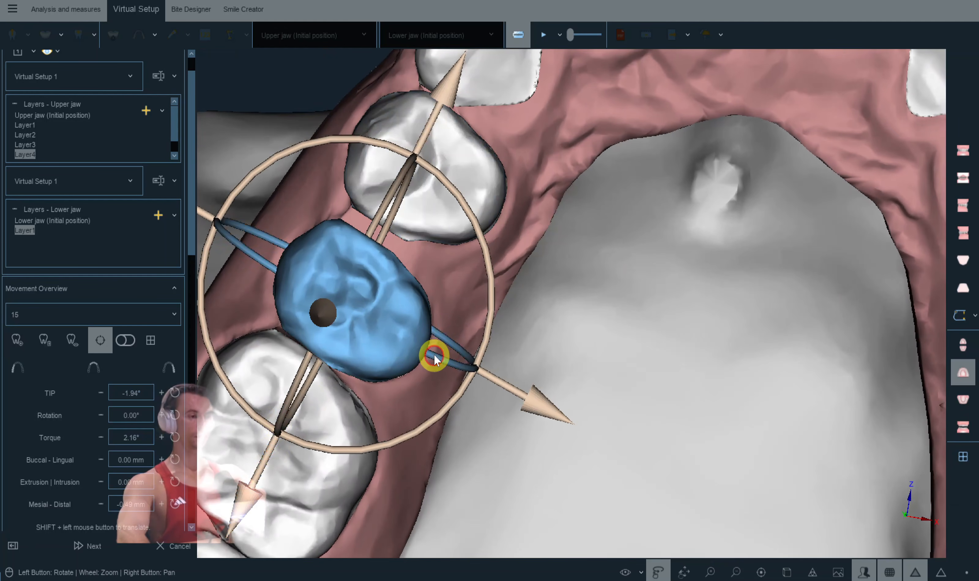
Step: Distalize upper right first premolar 14 in Layer4 by about 0.47 mm and torque it to about 3.50°
{"action": "left_click", "coordinate": [443, 237]}
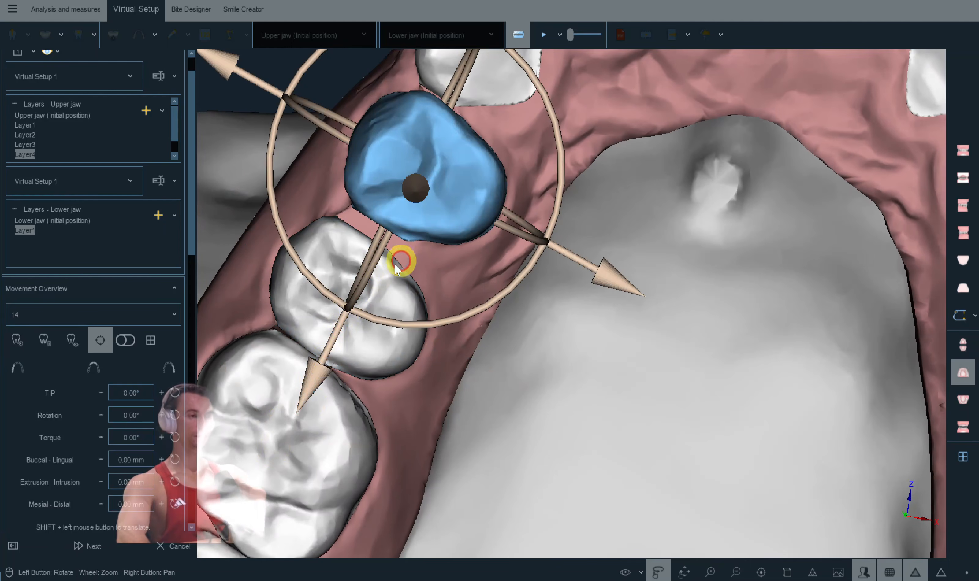
{"action": "left_click_drag", "start_coordinate": [325, 363], "coordinate": [318, 368]}
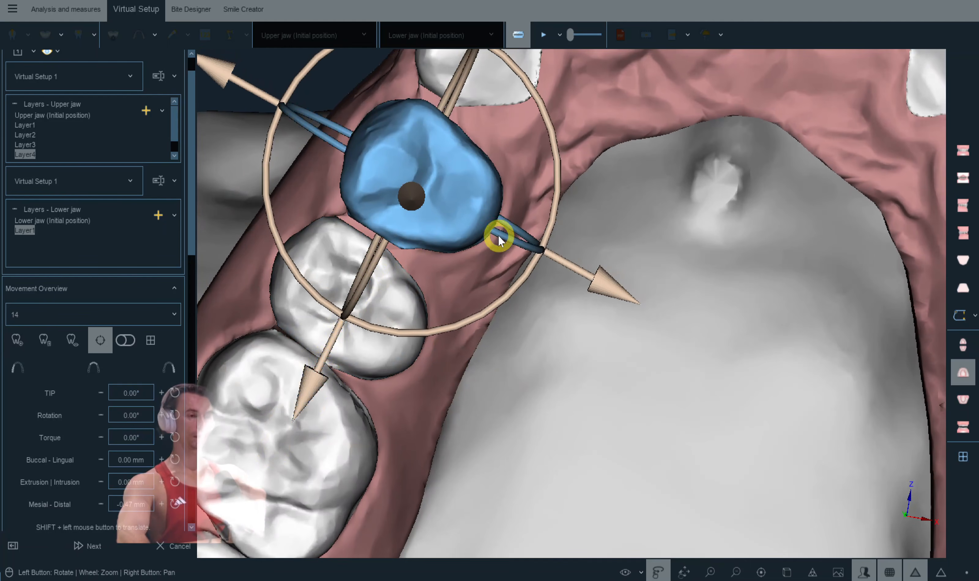
{"action": "left_click_drag", "start_coordinate": [497, 233], "coordinate": [493, 229]}
{"action": "right_click_drag", "start_coordinate": [513, 137], "coordinate": [505, 227]}
{"action": "scroll", "coordinate": [218, 210], "scroll_direction": "down", "scroll_amount": 3}
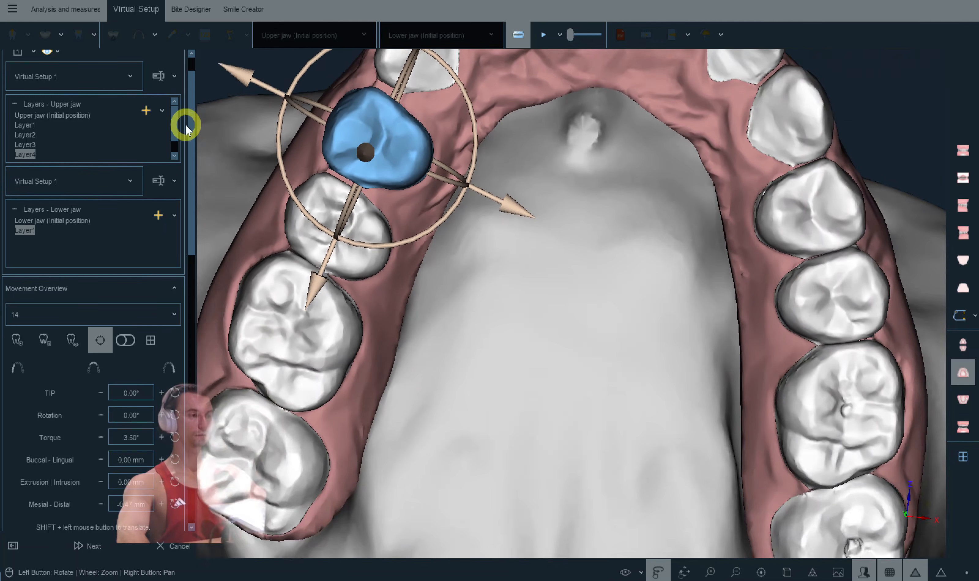
Step: Select upper right teeth 14, 15, 16 and 17 in Layer5 and reset them to their previous-layer positions
{"action": "left_click", "coordinate": [27, 145]}
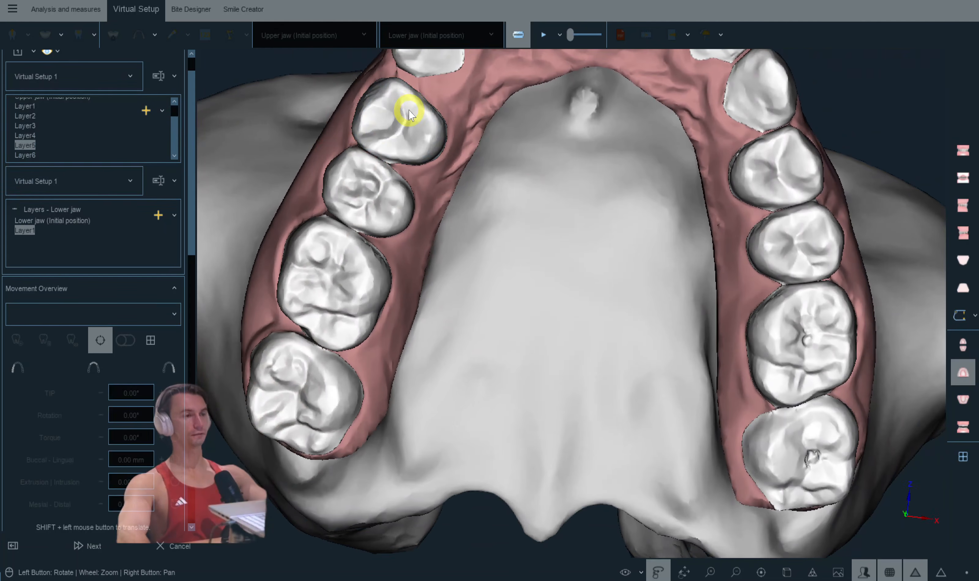
{"action": "left_click", "coordinate": [408, 112]}
{"action": "left_click", "coordinate": [388, 210], "text": "ctrl"}
{"action": "left_click", "coordinate": [350, 293], "text": "ctrl"}
{"action": "left_click", "coordinate": [323, 409], "text": "ctrl"}
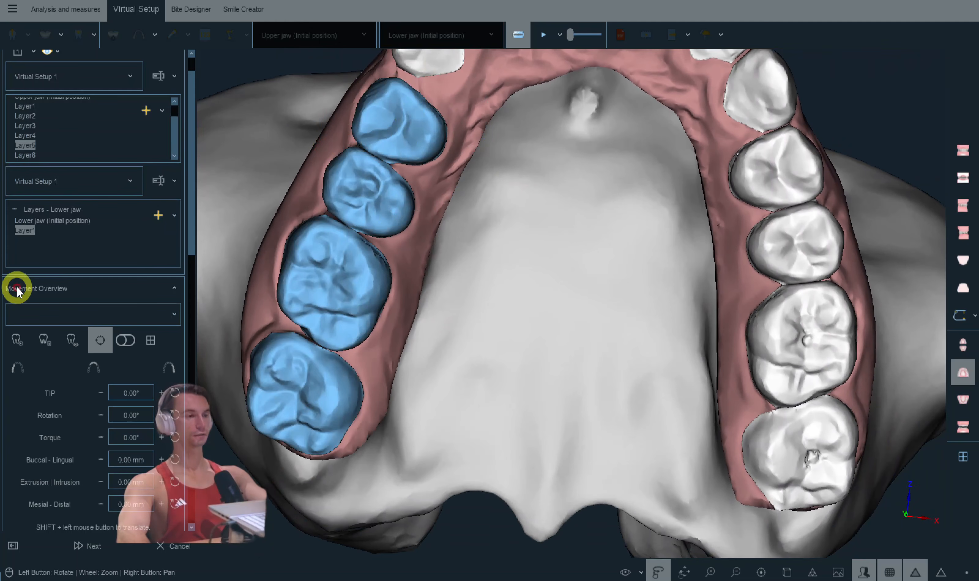
{"action": "left_click", "coordinate": [23, 340]}
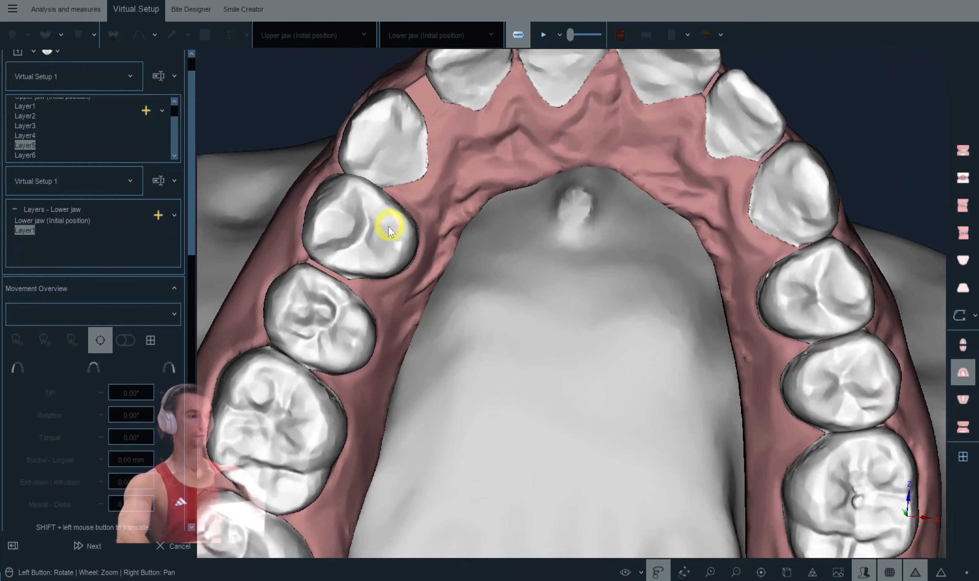
Step: Move upper right first premolar 14 slightly farther distally in Layer5
{"action": "scroll", "coordinate": [391, 223], "scroll_direction": "up", "scroll_amount": 1}
{"action": "left_click", "coordinate": [340, 298]}
{"action": "left_click_drag", "start_coordinate": [285, 413], "coordinate": [282, 419]}
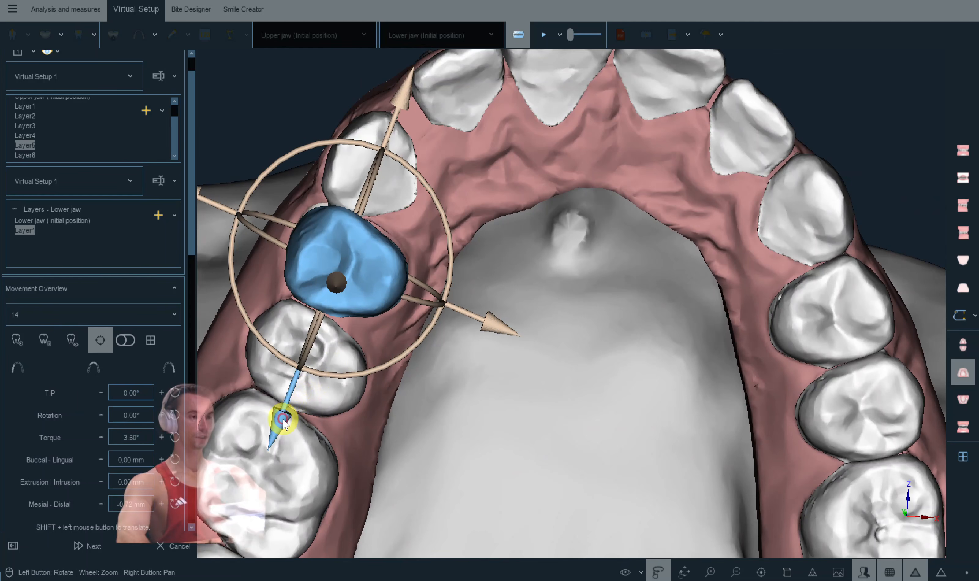
Step: Reset upper right canine 13 in Layer5 to its previous-layer position, and tip it distally to about -2.66°
{"action": "left_click", "coordinate": [376, 157]}
{"action": "left_click", "coordinate": [19, 340]}
{"action": "left_click", "coordinate": [395, 219]}
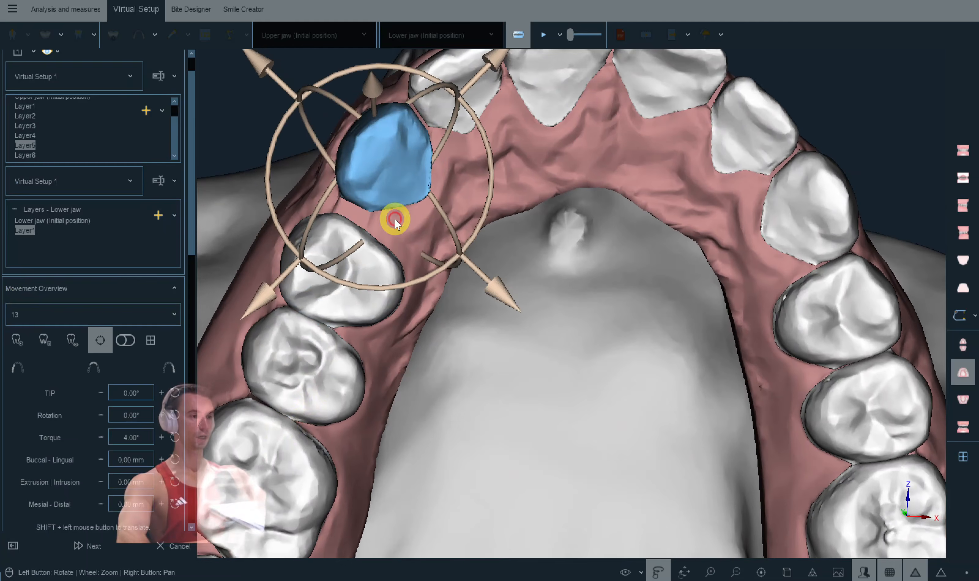
{"action": "left_click_drag", "start_coordinate": [326, 205], "coordinate": [317, 215]}
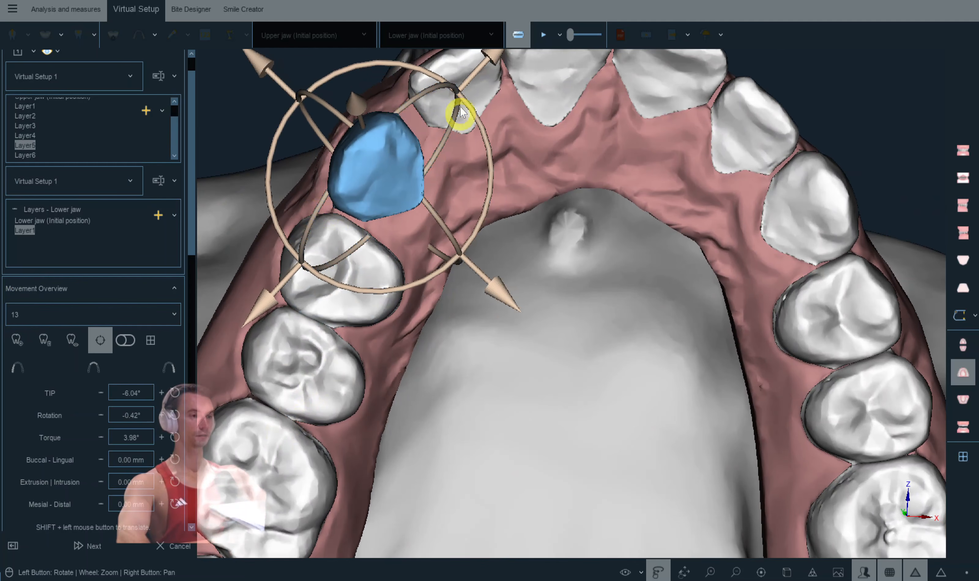
{"action": "left_click_drag", "start_coordinate": [441, 136], "coordinate": [445, 146]}
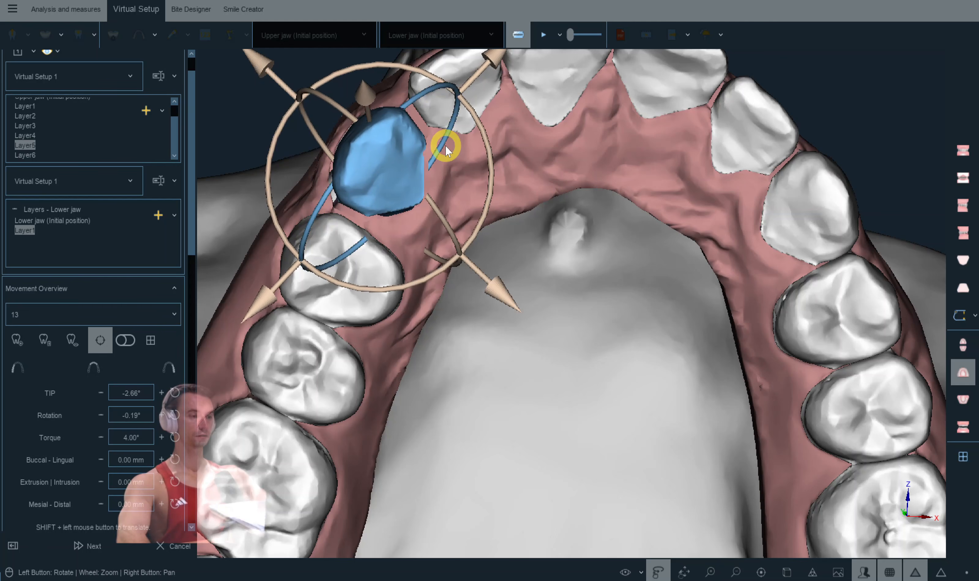
{"action": "left_click", "coordinate": [534, 273]}
{"action": "left_click_drag", "start_coordinate": [534, 273], "coordinate": [457, 211]}
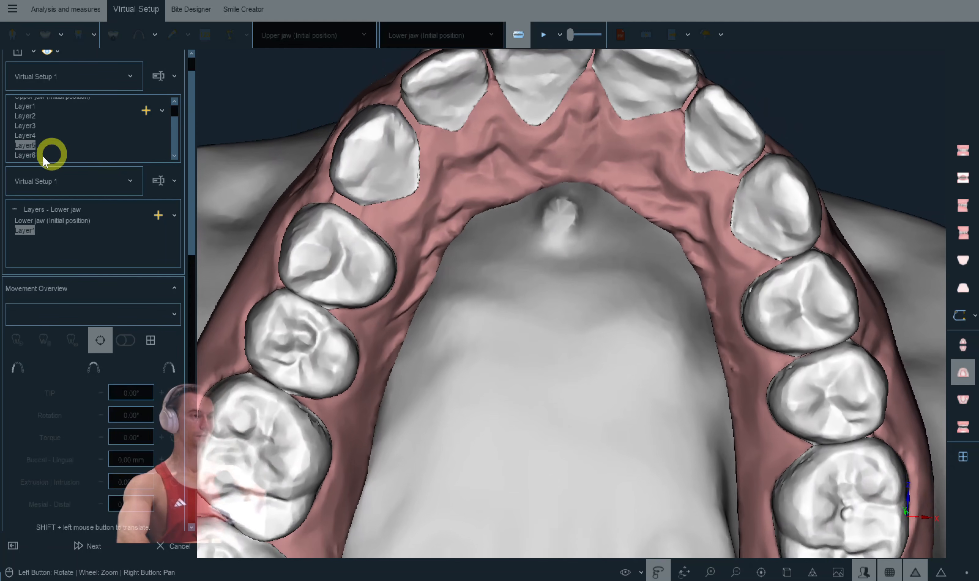
Step: Select upper right teeth 13, 14, 15, 16 and 17 in Layer6 and reset them to their previous-layer positions
{"action": "left_click", "coordinate": [31, 156]}
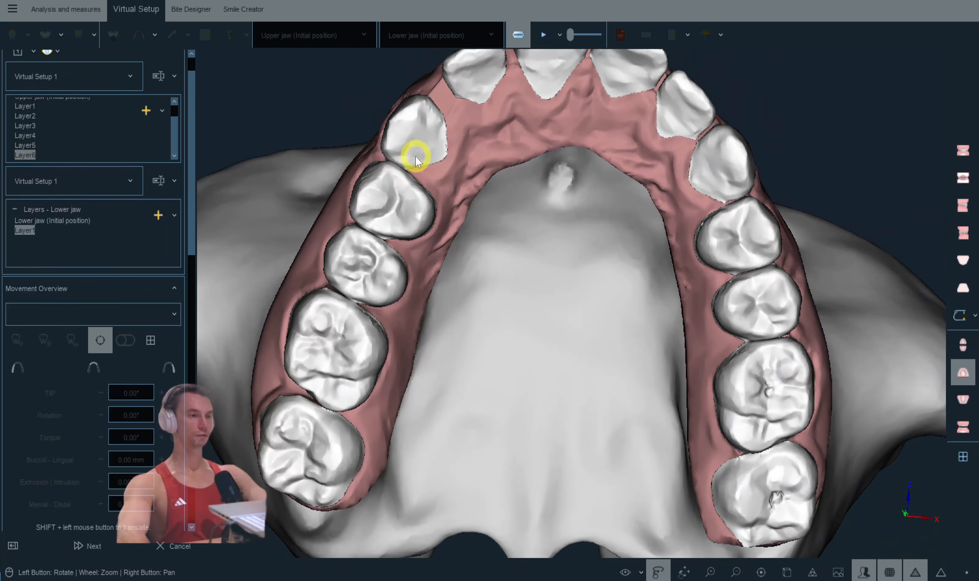
{"action": "left_click", "coordinate": [415, 163]}
{"action": "left_click", "coordinate": [395, 210], "text": "ctrl"}
{"action": "left_click", "coordinate": [367, 277], "text": "ctrl"}
{"action": "left_click", "coordinate": [356, 332], "text": "ctrl"}
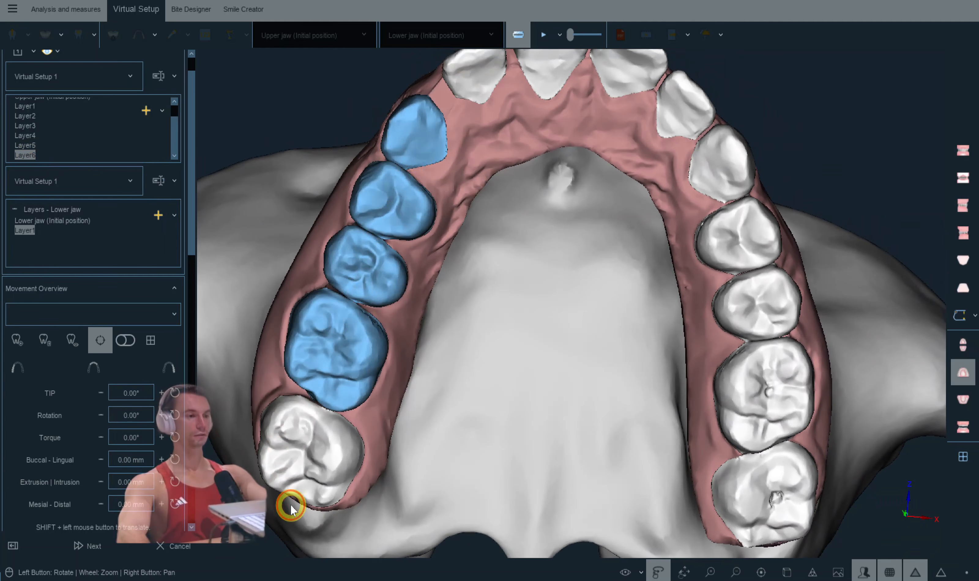
{"action": "left_click", "coordinate": [314, 462], "text": "ctrl"}
{"action": "left_click", "coordinate": [10, 342]}
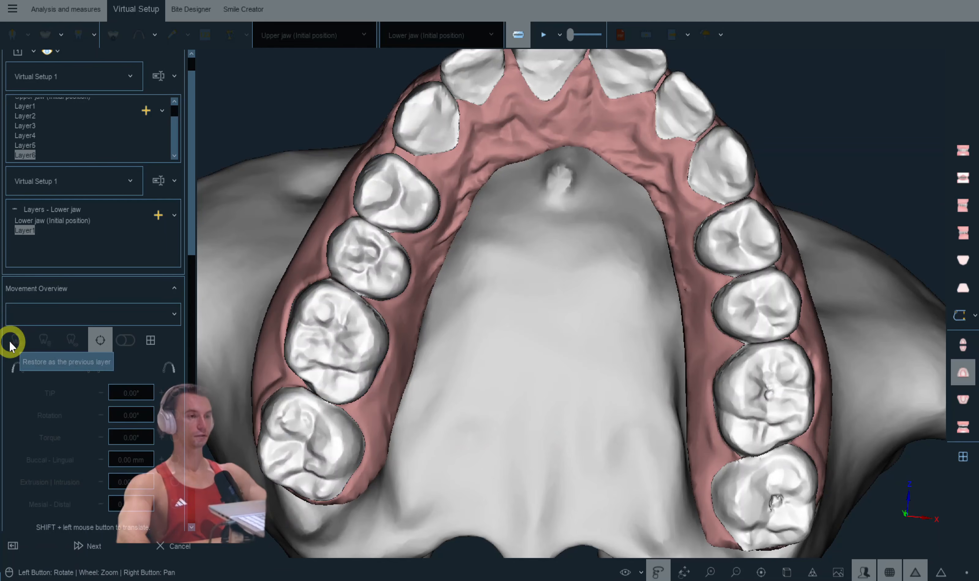
Step: Tip upper right canine 13 distally in Layer6 to about -7.85°, with rotation about -0.55° and torque about 3.96°
{"action": "scroll", "coordinate": [436, 206], "scroll_direction": "up", "scroll_amount": 4}
{"action": "left_click", "coordinate": [415, 182]}
{"action": "left_click_drag", "start_coordinate": [302, 249], "coordinate": [404, 255]}
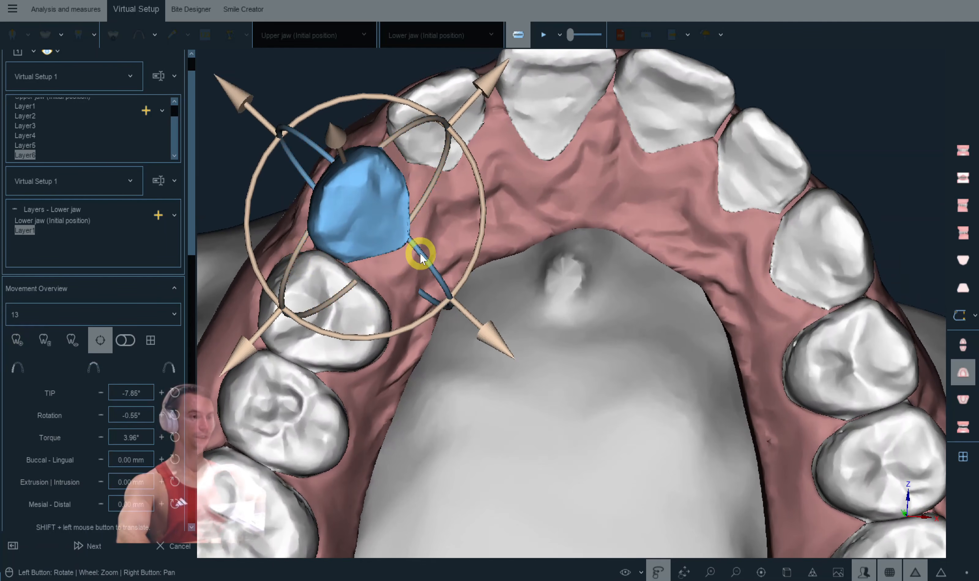
Step: Distalize lateral incisor 12 in Layer6 to tip about -2.05°, rotation about 0.87° and torque about 7.02°, and check the occlusion
{"action": "left_click_drag", "start_coordinate": [515, 273], "coordinate": [495, 230]}
{"action": "left_click", "coordinate": [515, 277]}
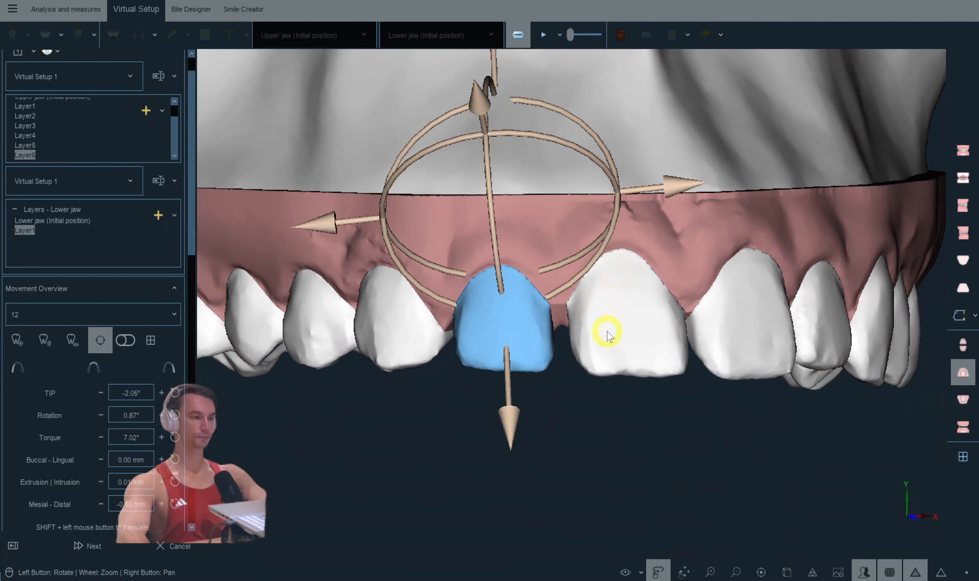
{"action": "right_click", "coordinate": [642, 407]}
{"action": "left_click", "coordinate": [962, 427]}
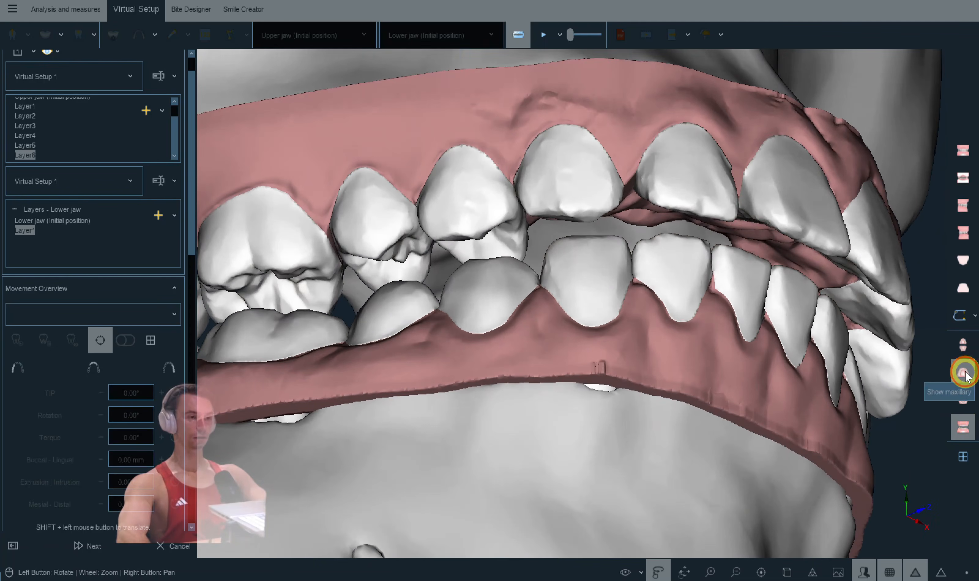
{"action": "left_click", "coordinate": [963, 373]}
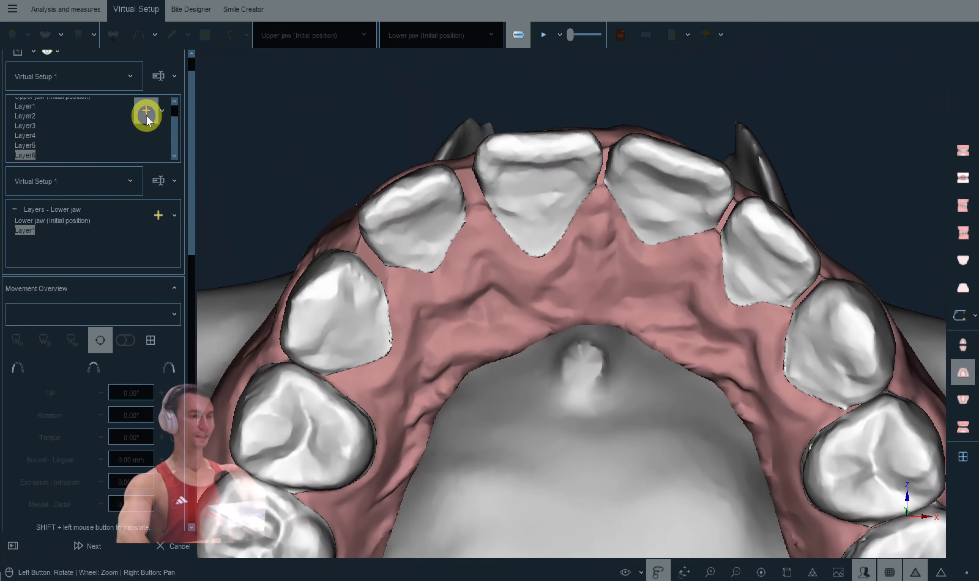
Step: Add Layer7 to the upper jaw, torque lateral incisor 12 to about 3.04°, and distalize central incisor 11 with torque about 2.16°
{"action": "left_click", "coordinate": [146, 110]}
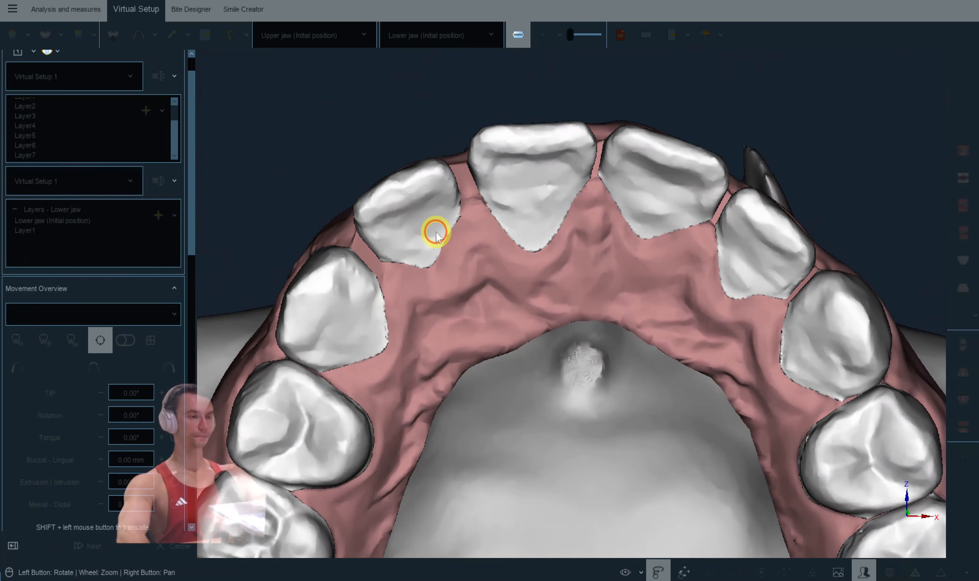
{"action": "left_click", "coordinate": [436, 232]}
{"action": "scroll", "coordinate": [436, 232], "scroll_direction": "up", "scroll_amount": 2}
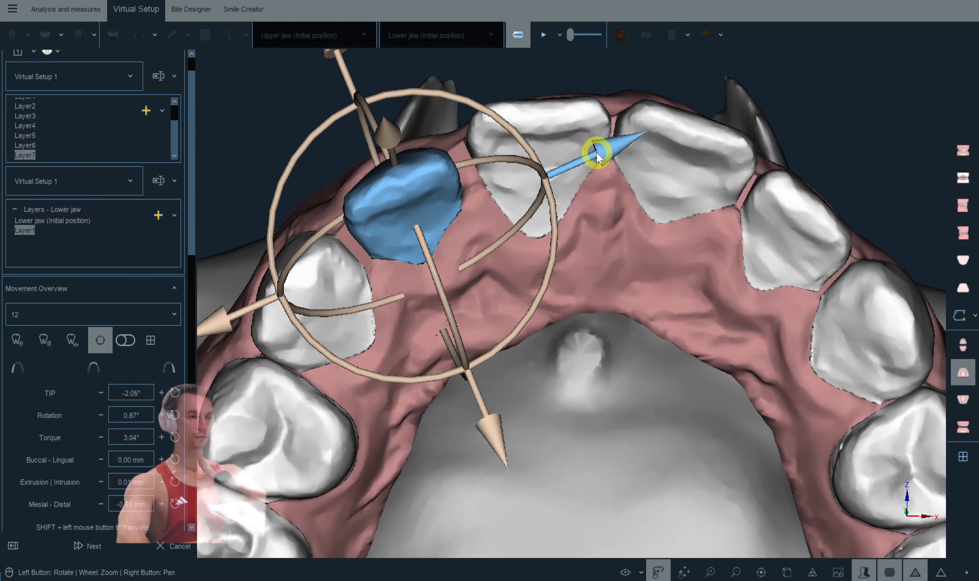
{"action": "left_click", "coordinate": [586, 153]}
{"action": "left_click_drag", "start_coordinate": [711, 173], "coordinate": [705, 173]}
{"action": "left_click_drag", "start_coordinate": [533, 216], "coordinate": [531, 227]}
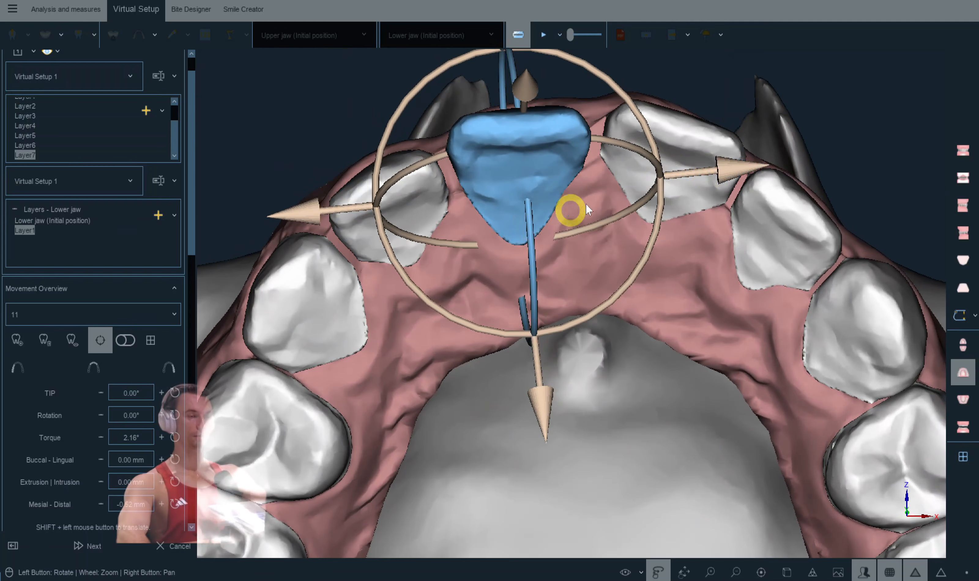
Step: Adjust the torque of upper left central incisor 21 in Layer7 and select lateral incisor 22
{"action": "scroll", "coordinate": [590, 181], "scroll_direction": "down", "scroll_amount": 1}
{"action": "left_click", "coordinate": [603, 204]}
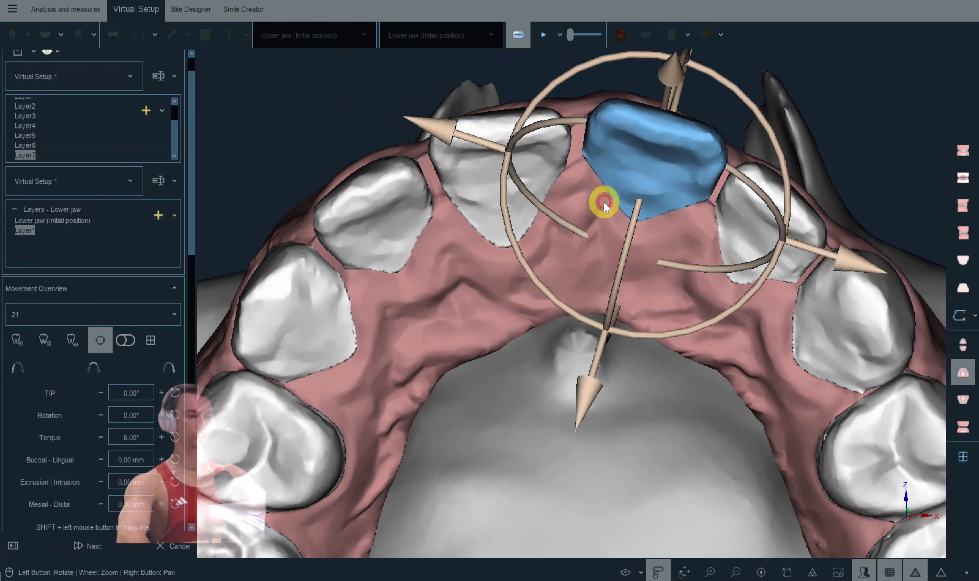
{"action": "left_click_drag", "start_coordinate": [635, 220], "coordinate": [634, 229]}
{"action": "left_click_drag", "start_coordinate": [781, 212], "coordinate": [668, 251]}
{"action": "left_click", "coordinate": [699, 201]}
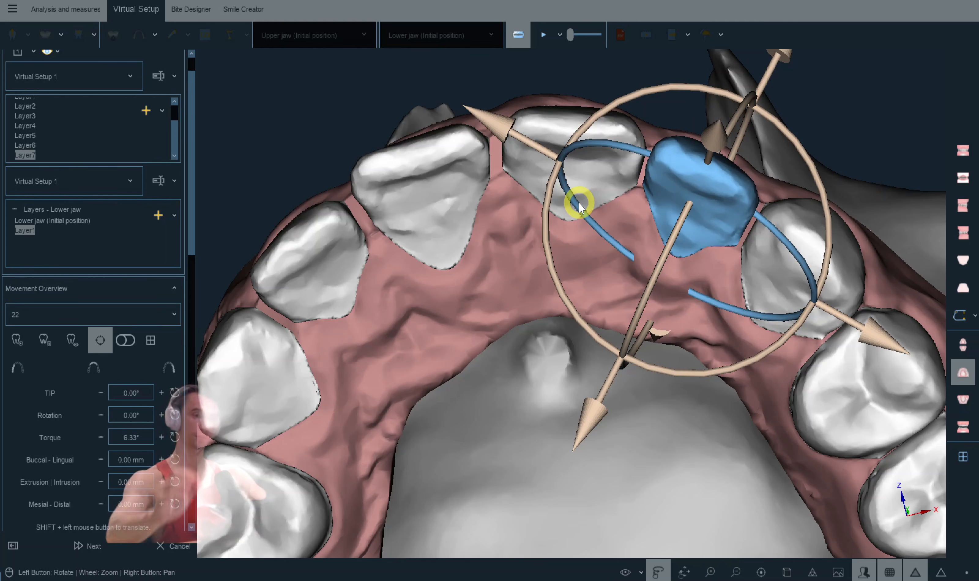
Step: Select incisors 12, 11 and 21 in Layer7, examine them from the front and occlusally, and compare Layer7 with Layer6
{"action": "left_click_drag", "start_coordinate": [405, 344], "coordinate": [652, 389]}
{"action": "left_click", "coordinate": [602, 248]}
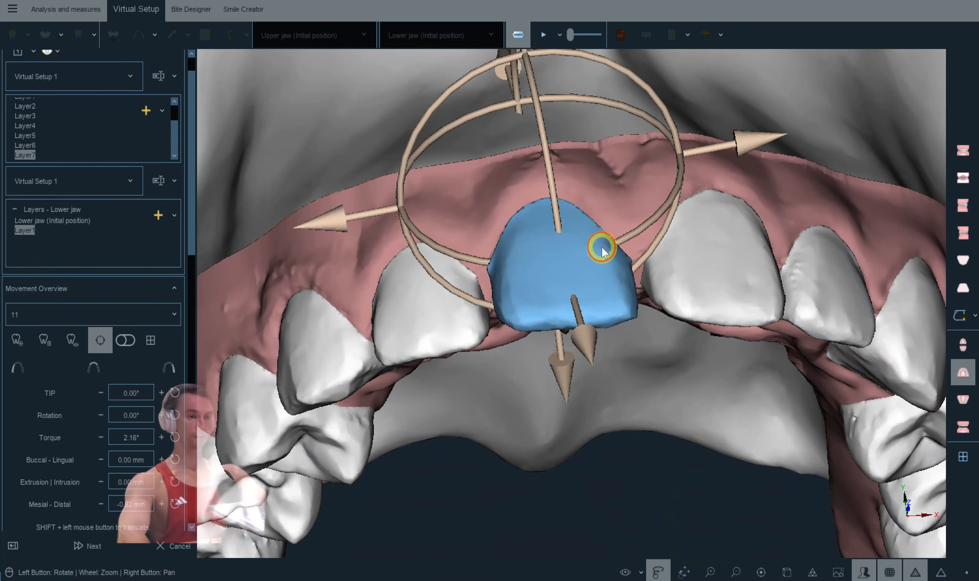
{"action": "left_click", "coordinate": [717, 248], "text": "ctrl"}
{"action": "left_click", "coordinate": [441, 310], "text": "ctrl"}
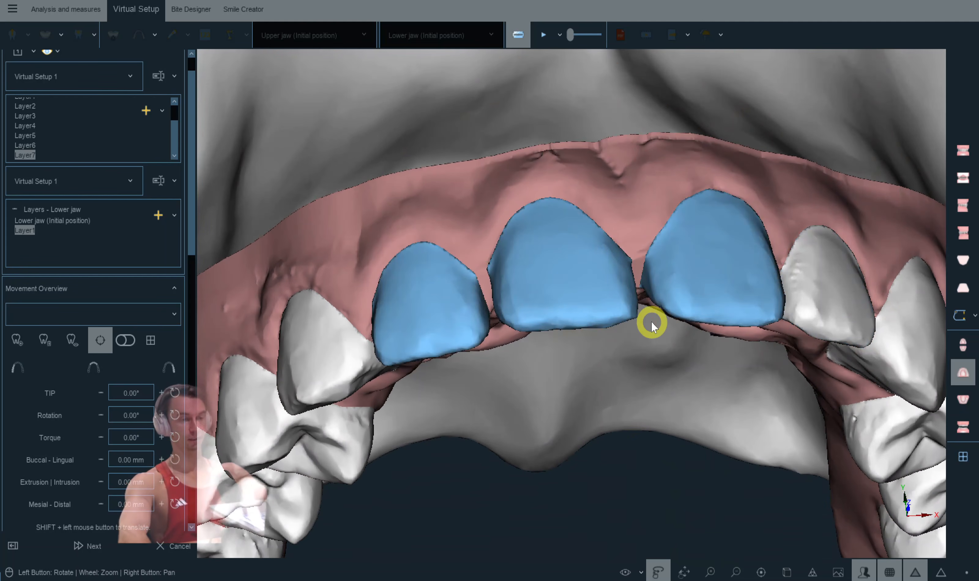
{"action": "left_click_drag", "start_coordinate": [650, 321], "coordinate": [651, 322]}
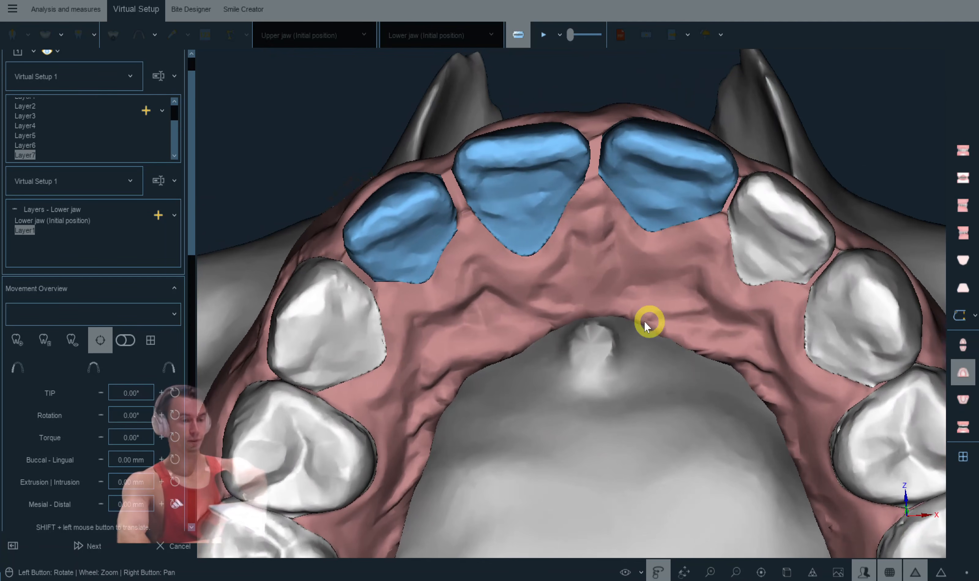
{"action": "right_click_drag", "start_coordinate": [593, 219], "coordinate": [594, 219]}
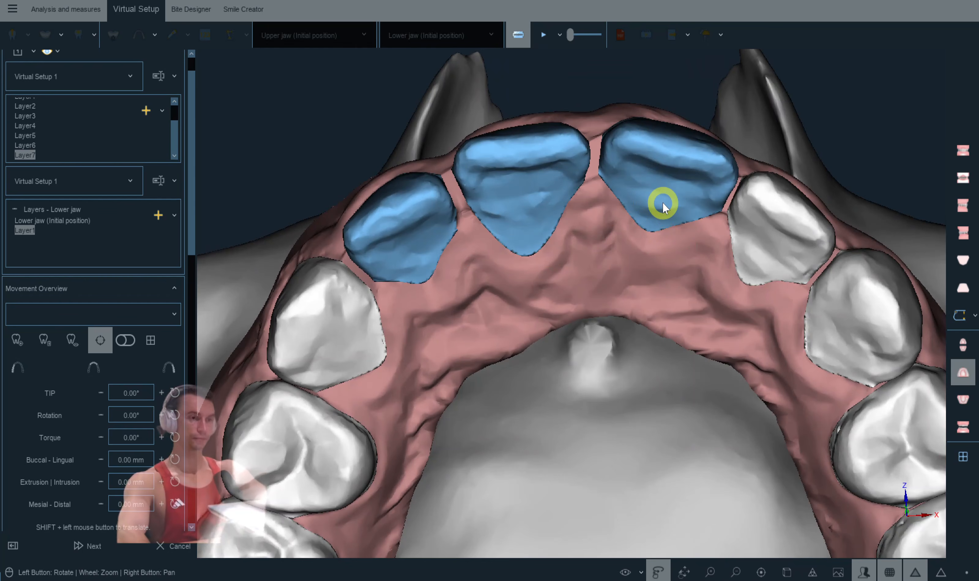
{"action": "left_click", "coordinate": [669, 248]}
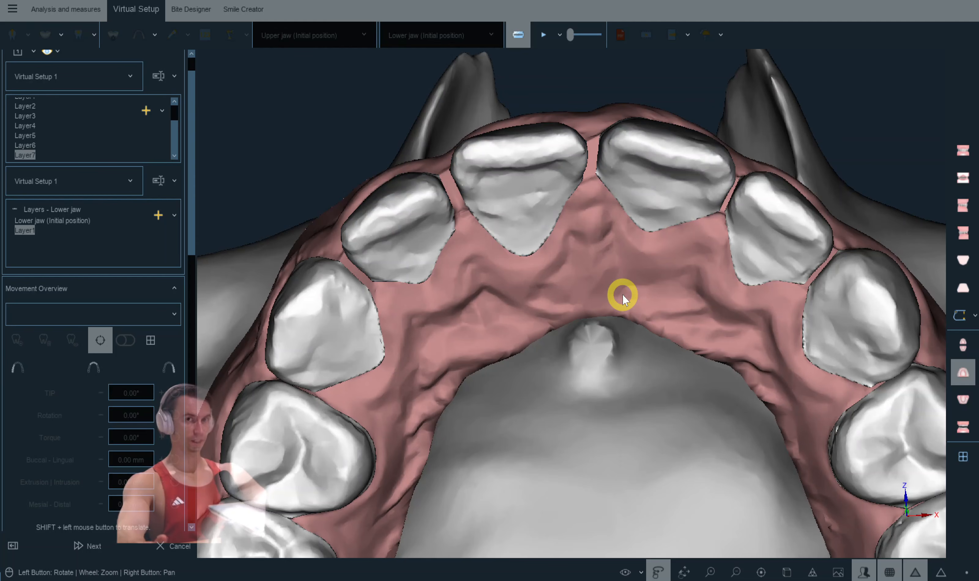
{"action": "left_click_drag", "start_coordinate": [623, 294], "coordinate": [694, 273]}
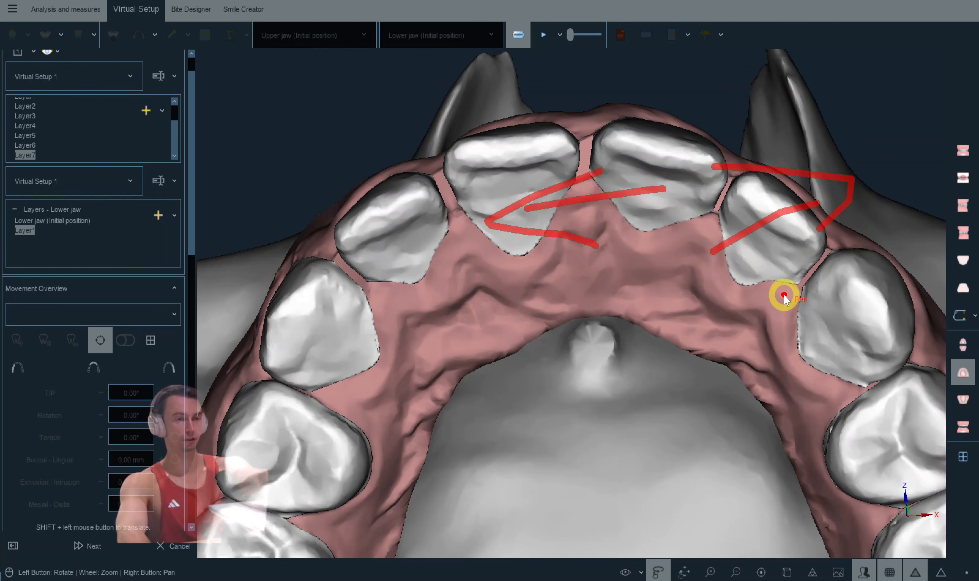
{"action": "key", "text": "Escape"}
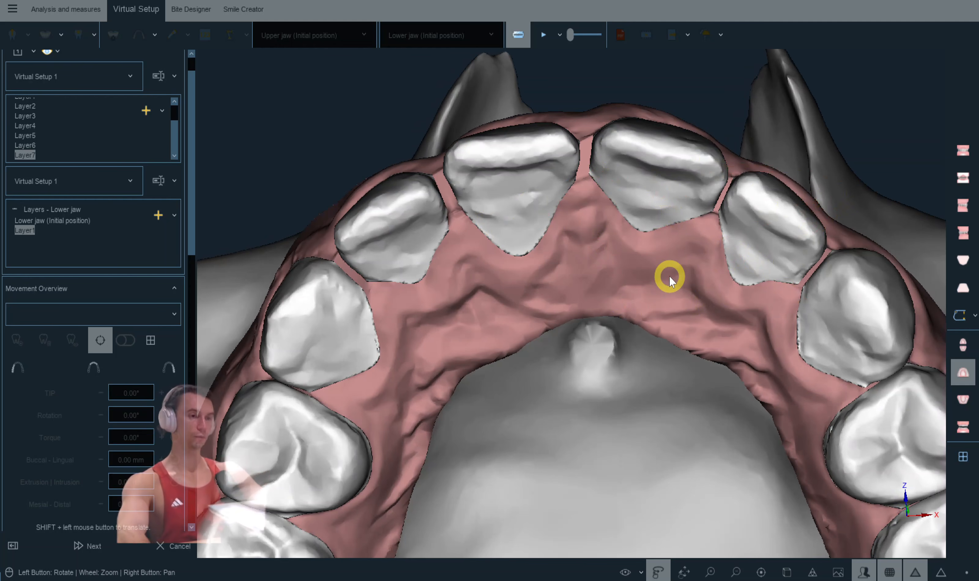
{"action": "left_click", "coordinate": [31, 148]}
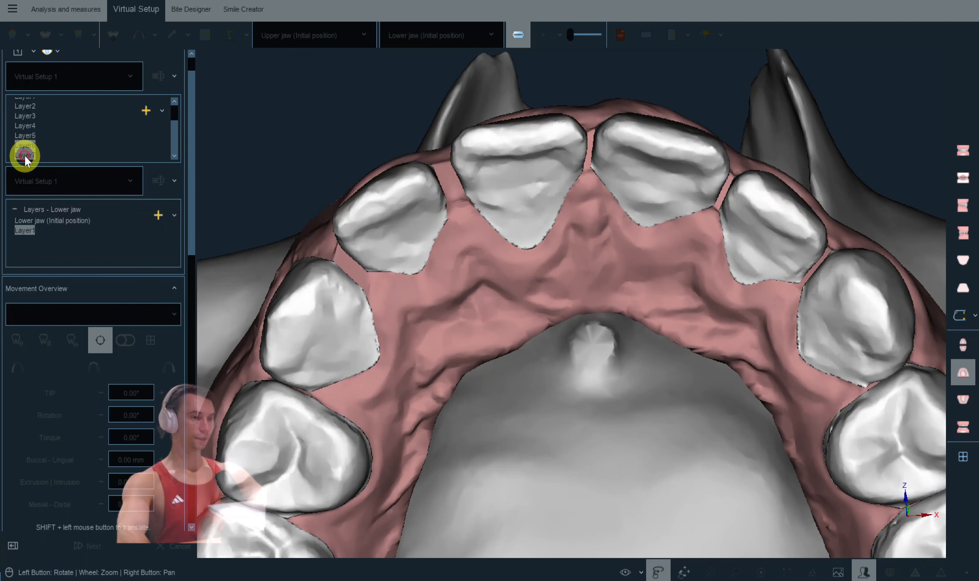
{"action": "left_click", "coordinate": [23, 159]}
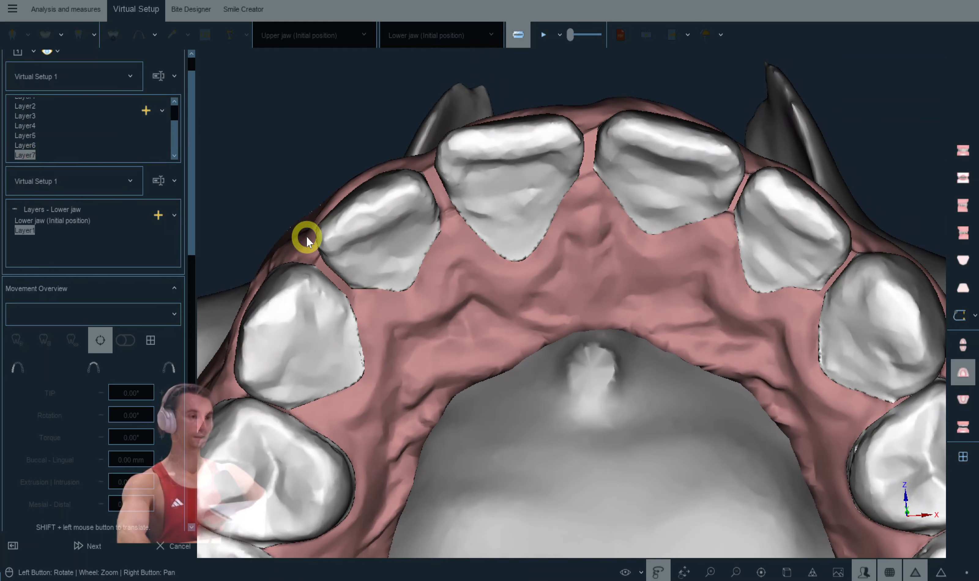
Step: Move upper right incisors 12 and 11 slightly farther distally in Layer7, and add Layer8 to the upper jaw
{"action": "left_click", "coordinate": [364, 236]}
{"action": "left_click_drag", "start_coordinate": [498, 257], "coordinate": [540, 199]}
{"action": "left_click", "coordinate": [539, 185]}
{"action": "left_click_drag", "start_coordinate": [714, 173], "coordinate": [694, 175]}
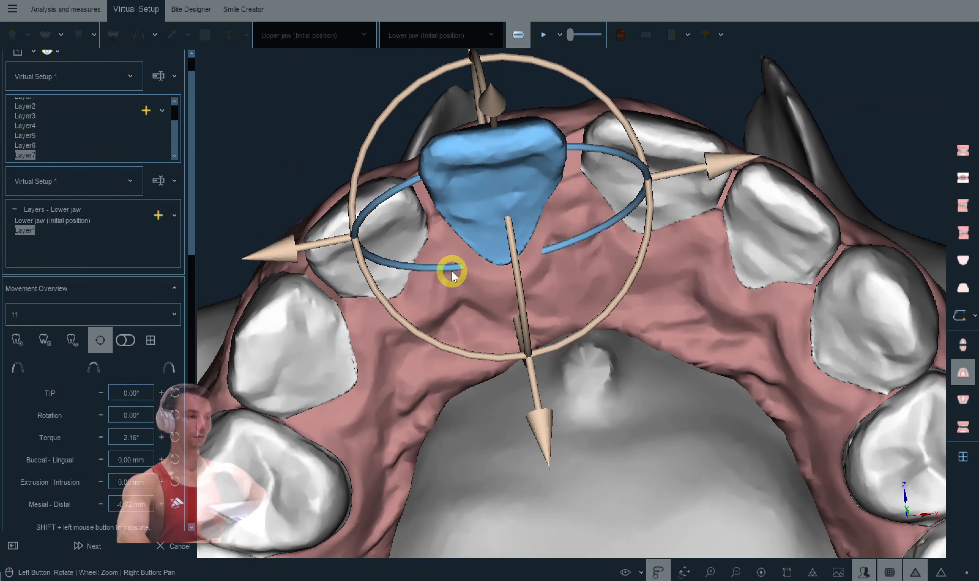
{"action": "left_click", "coordinate": [146, 112]}
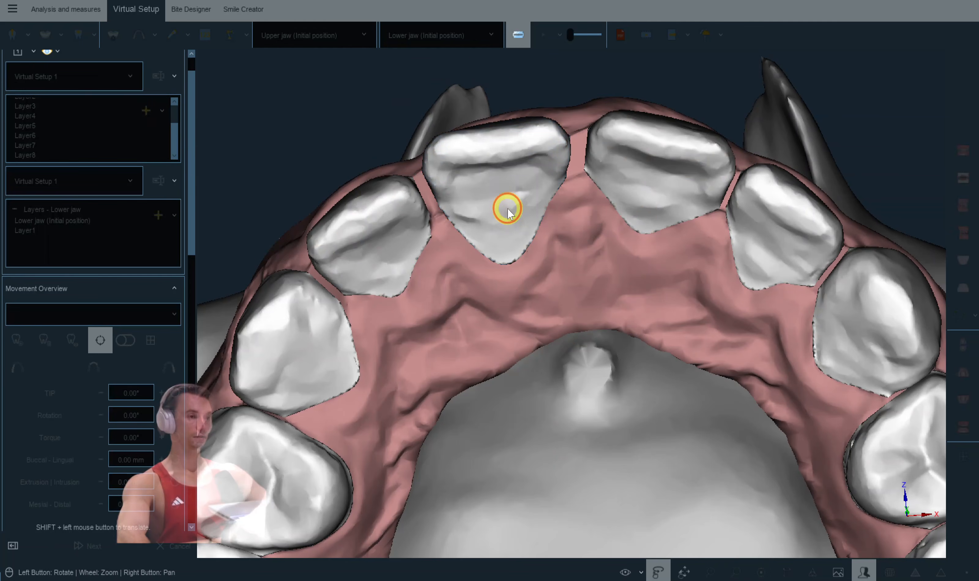
Step: In Layer8, adjust central incisors 11 and 21, torquing 11 to about -1.82° and lateral incisor 12 to about -0.69°
{"action": "left_click", "coordinate": [507, 211]}
{"action": "left_click_drag", "start_coordinate": [715, 175], "coordinate": [707, 178]}
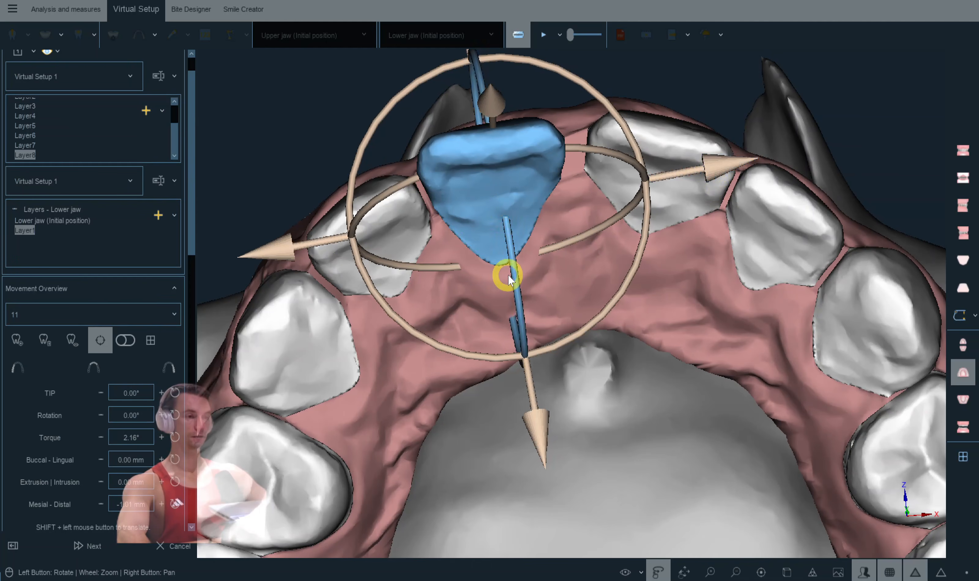
{"action": "left_click", "coordinate": [636, 181]}
{"action": "left_click_drag", "start_coordinate": [645, 256], "coordinate": [703, 232]}
{"action": "left_click", "coordinate": [618, 228]}
{"action": "left_click_drag", "start_coordinate": [619, 228], "coordinate": [596, 254]}
{"action": "left_click", "coordinate": [531, 203]}
{"action": "left_click", "coordinate": [411, 278]}
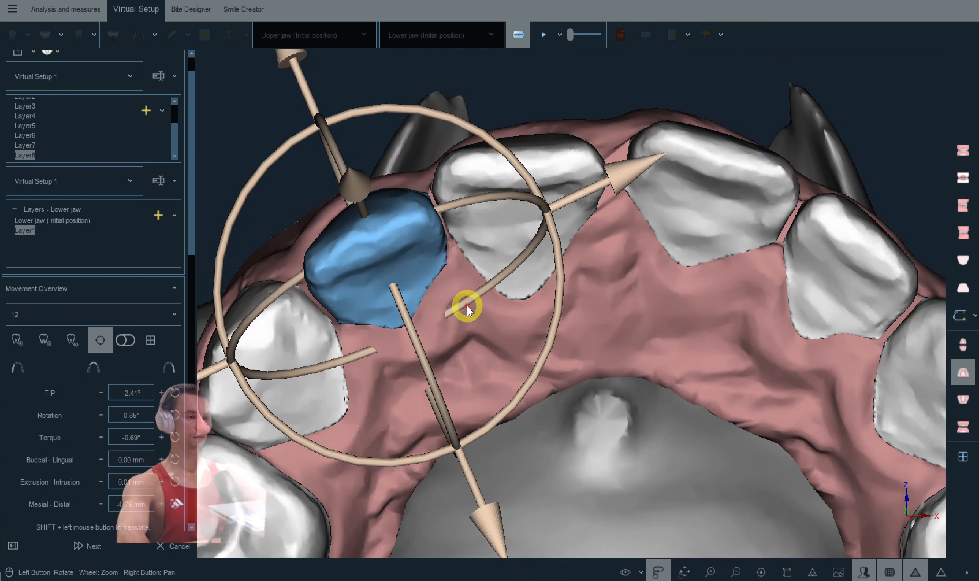
{"action": "left_click", "coordinate": [518, 284]}
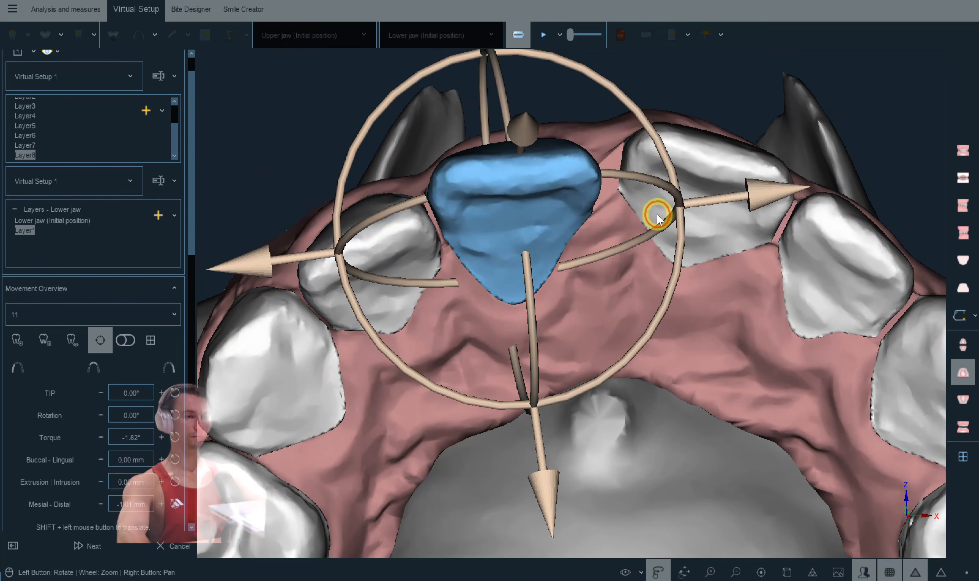
Step: In Layer8, move central incisor 21 about 0.51 mm lingually with rotation about 2.31°, and torque central incisor 11 to about -4.53°
{"action": "left_click", "coordinate": [659, 217]}
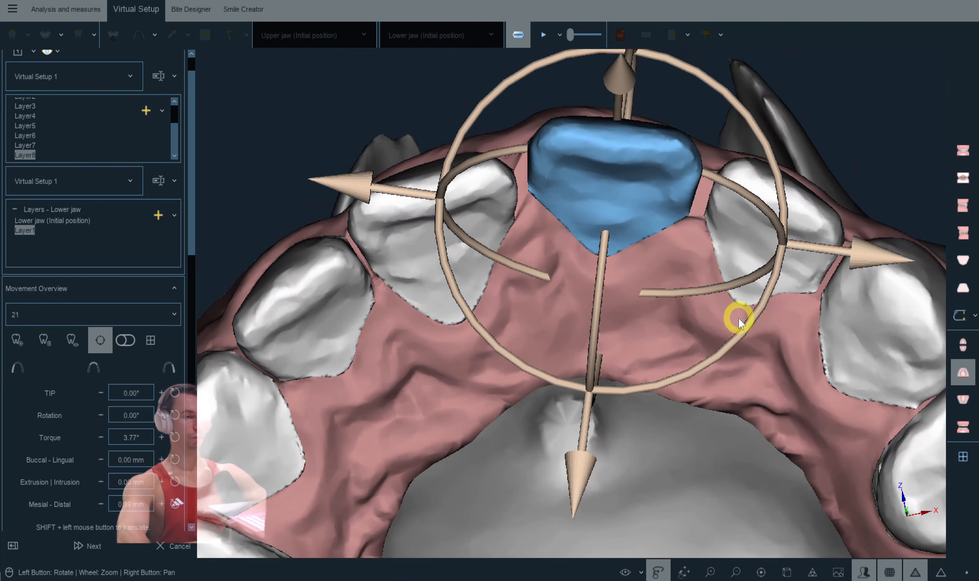
{"action": "left_click_drag", "start_coordinate": [754, 323], "coordinate": [578, 411]}
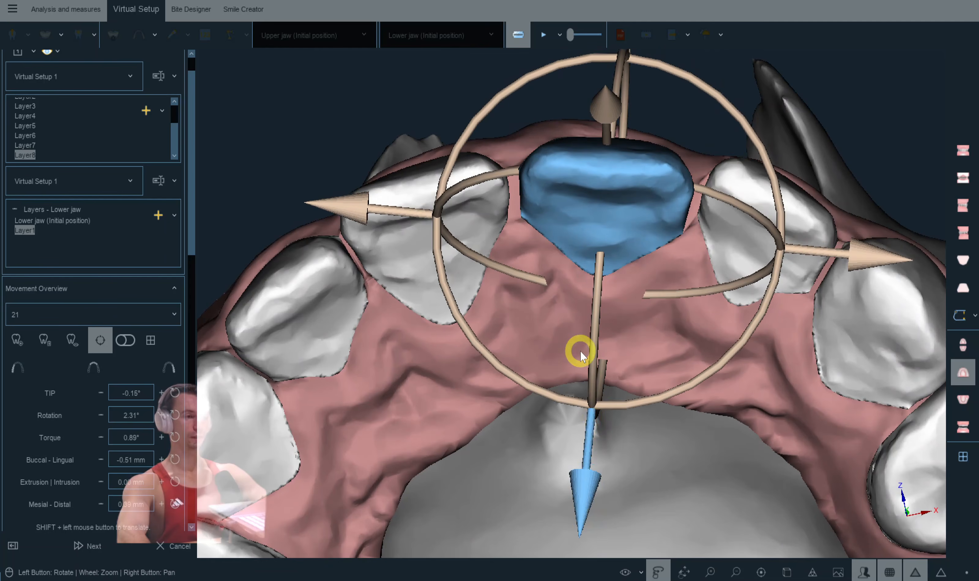
{"action": "left_click", "coordinate": [443, 271]}
{"action": "left_click", "coordinate": [555, 244]}
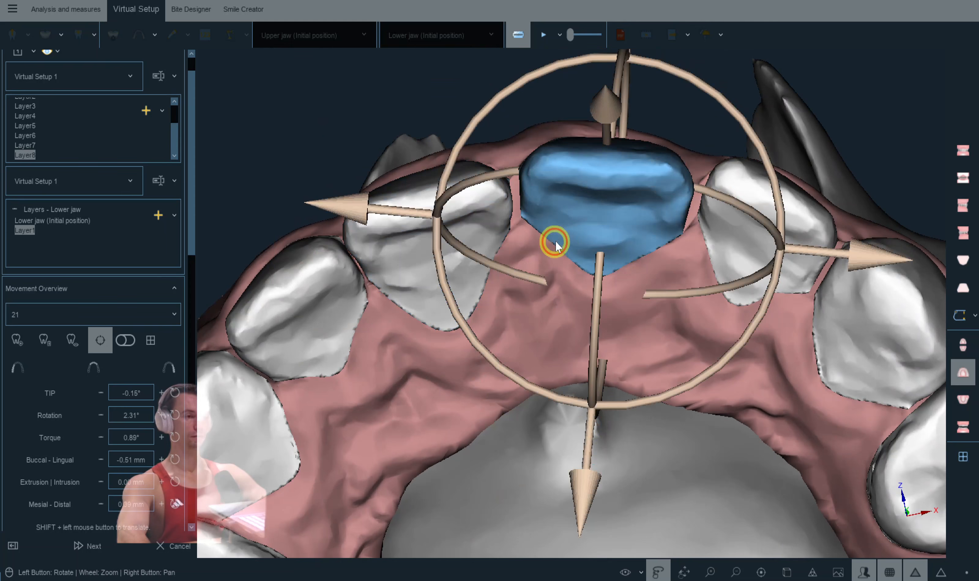
Step: Refine incisor 21 in Layer8 to about 0.61 mm lingual and 3.60° rotation, and rotate lateral incisor 22 to about 3.72°
{"action": "left_click_drag", "start_coordinate": [598, 449], "coordinate": [598, 420]}
{"action": "left_click_drag", "start_coordinate": [594, 370], "coordinate": [595, 374]}
{"action": "left_click_drag", "start_coordinate": [843, 257], "coordinate": [839, 256]}
{"action": "left_click_drag", "start_coordinate": [752, 326], "coordinate": [754, 321]}
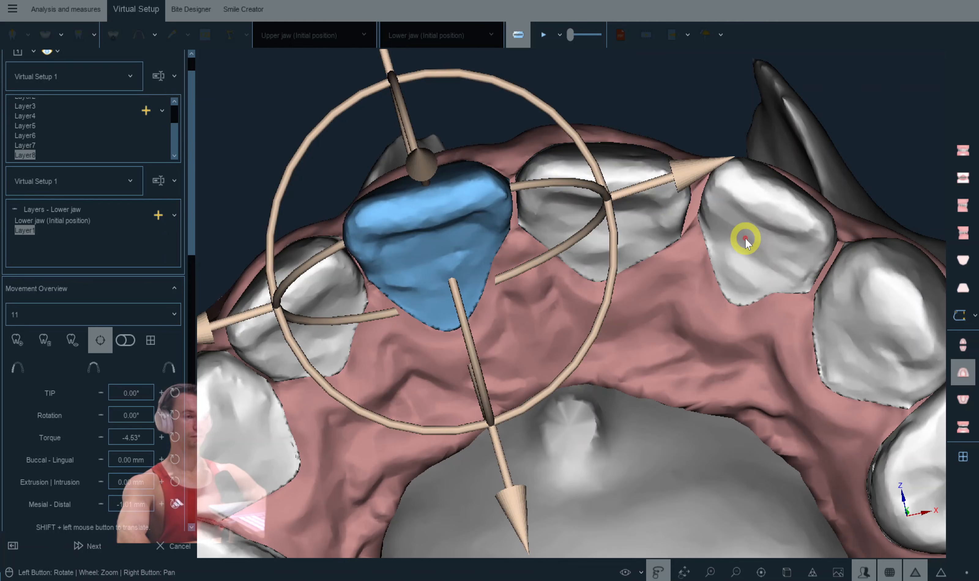
{"action": "left_click", "coordinate": [739, 258]}
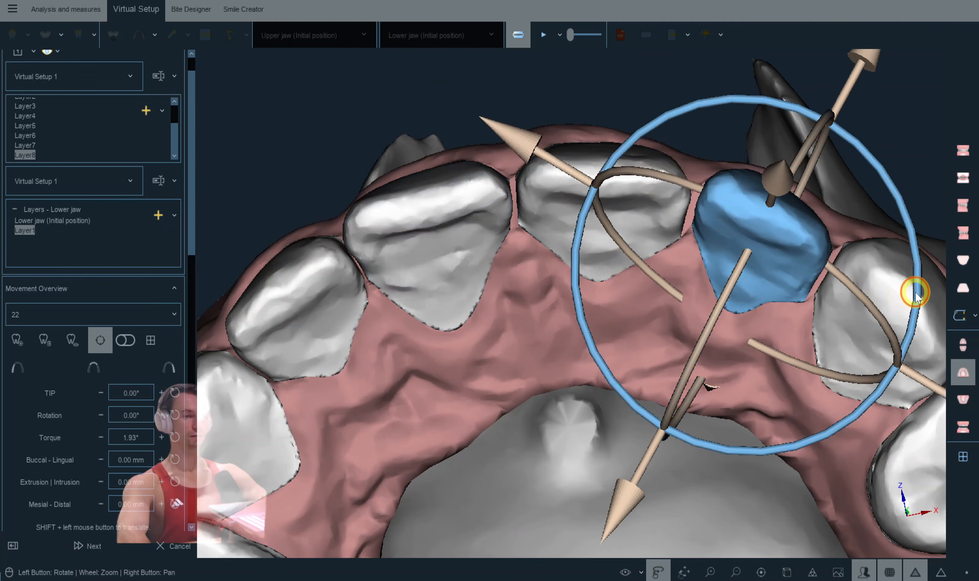
{"action": "left_click_drag", "start_coordinate": [914, 291], "coordinate": [914, 280]}
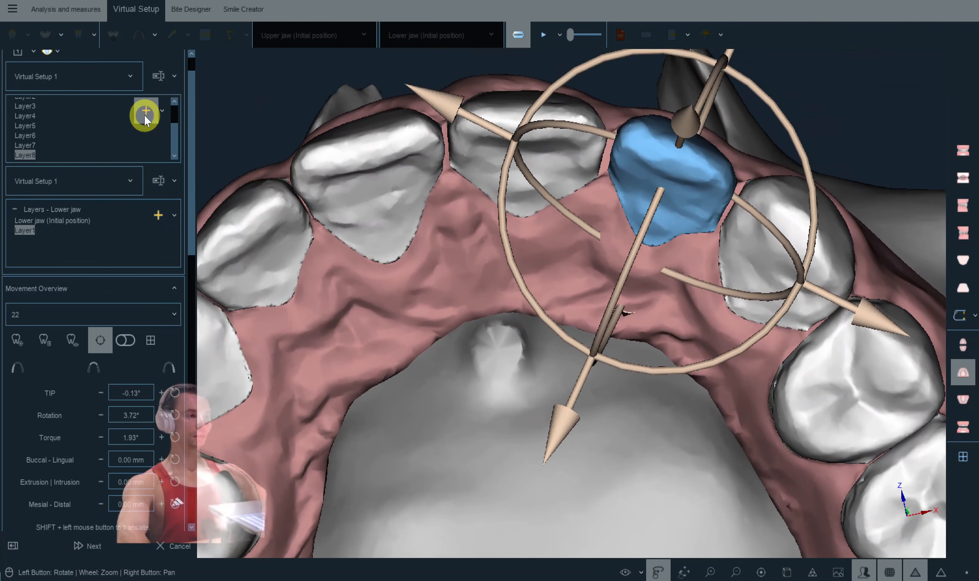
Step: Add Layer9 to the upper jaw, torque central incisor 21 to about -1.51°, and rotate lateral incisor 22 to about 7.93°
{"action": "left_click", "coordinate": [145, 116]}
{"action": "left_click_drag", "start_coordinate": [346, 231], "coordinate": [432, 214]}
{"action": "scroll", "coordinate": [435, 214], "scroll_direction": "up", "scroll_amount": 1}
{"action": "left_click", "coordinate": [441, 214]}
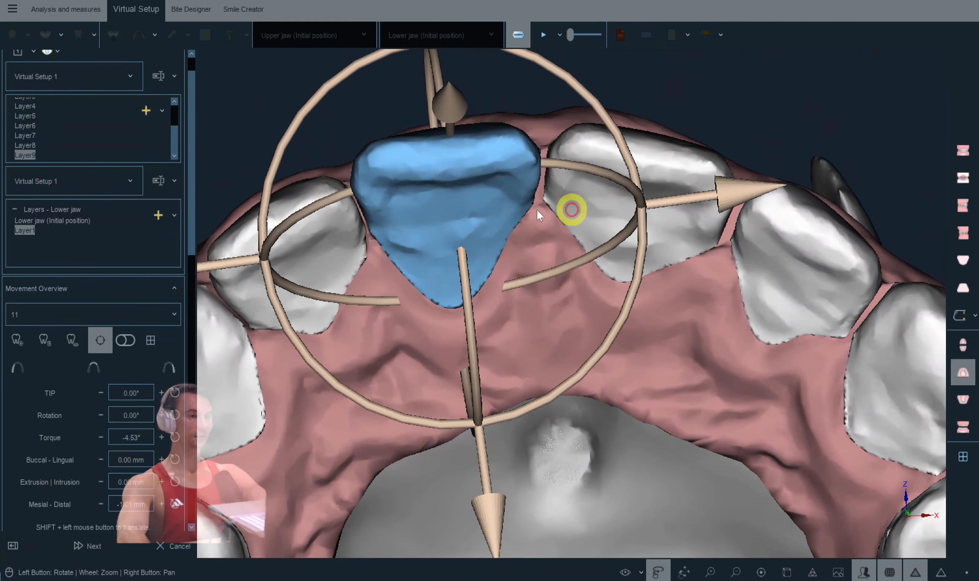
{"action": "left_click", "coordinate": [622, 252]}
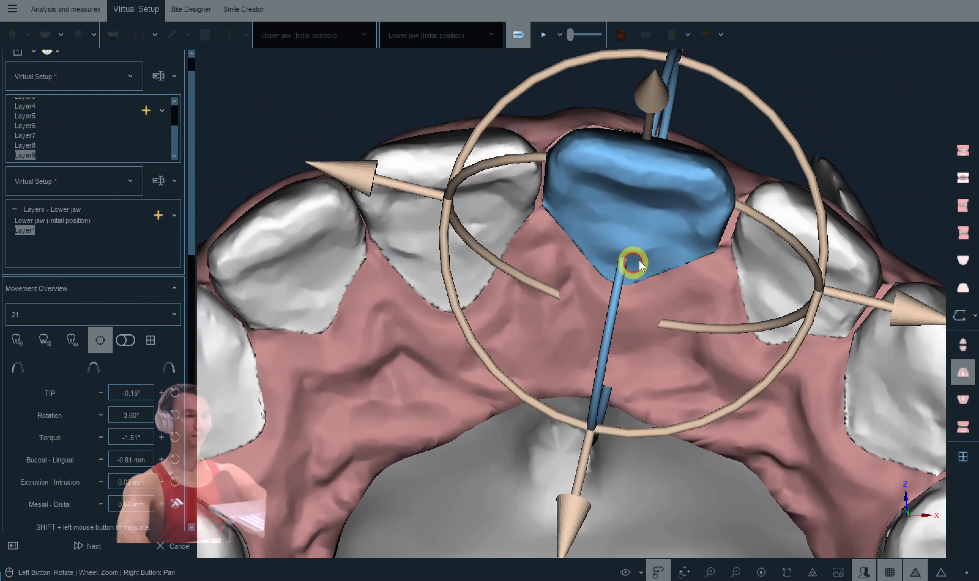
{"action": "left_click", "coordinate": [856, 278]}
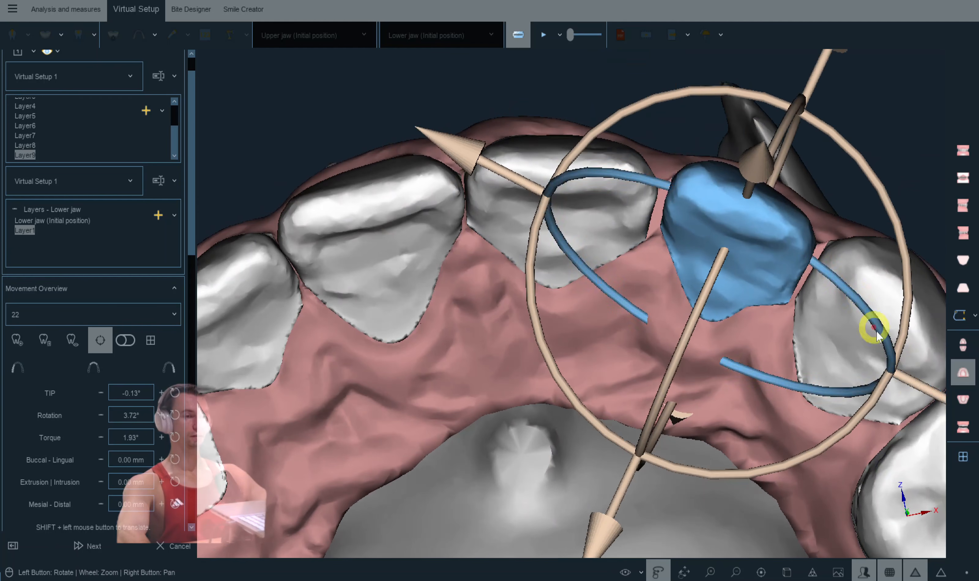
{"action": "left_click_drag", "start_coordinate": [913, 388], "coordinate": [868, 389]}
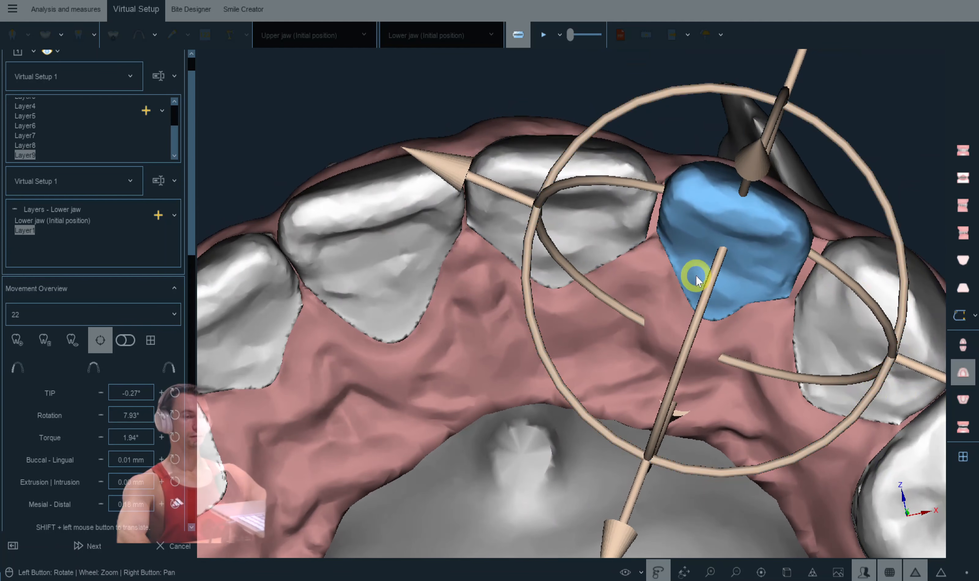
Step: In Layer9, torque incisor 22 to about -0.80° and 11 to about -5.99°, and move 21 to about 0.70 mm lingual
{"action": "left_click", "coordinate": [793, 307]}
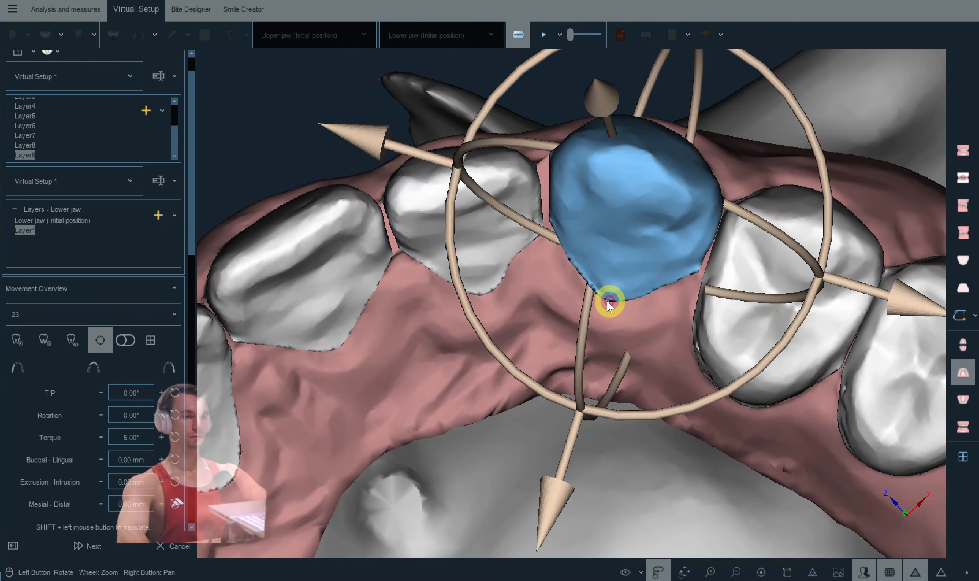
{"action": "left_click", "coordinate": [554, 264]}
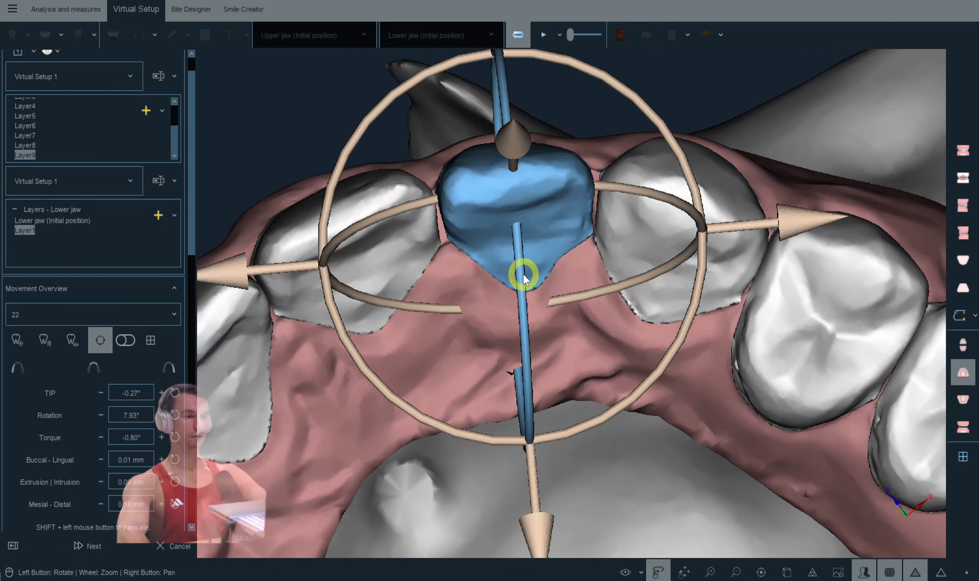
{"action": "left_click", "coordinate": [411, 248]}
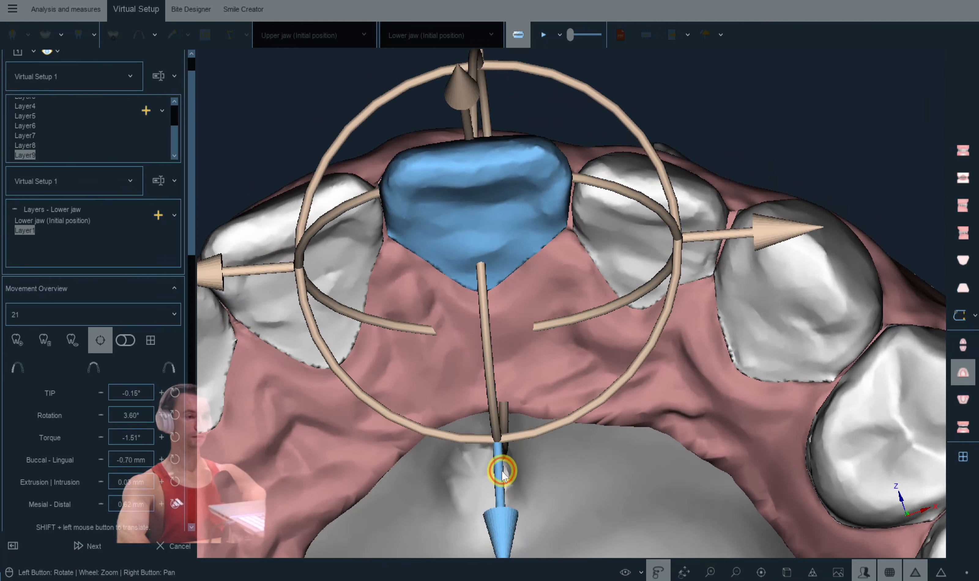
{"action": "left_click", "coordinate": [318, 296]}
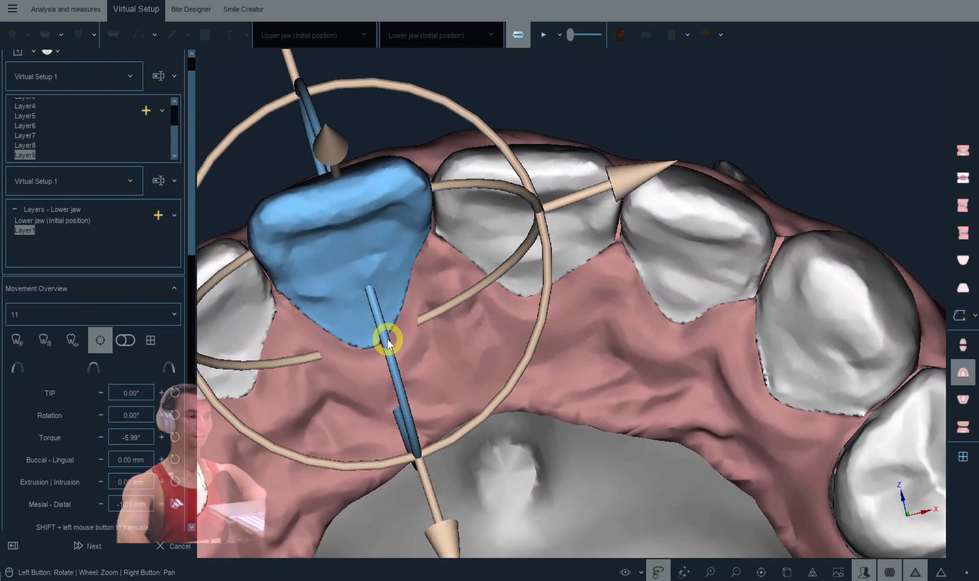
{"action": "left_click", "coordinate": [293, 328]}
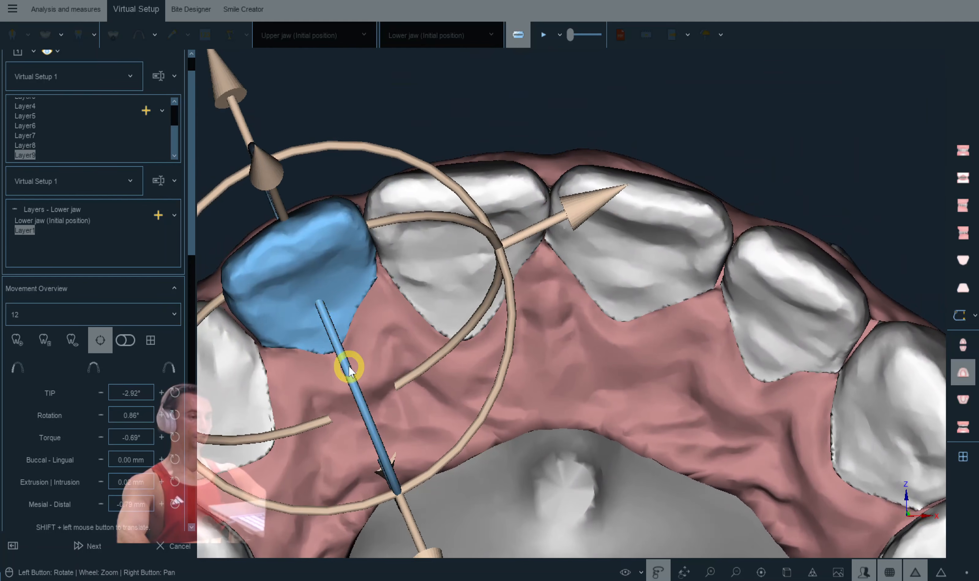
{"action": "left_click", "coordinate": [483, 386]}
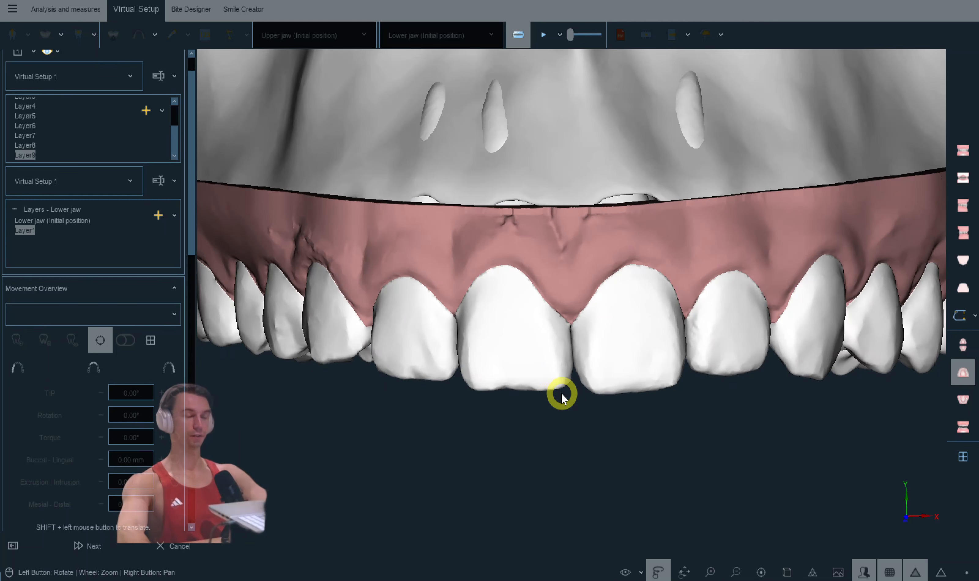
Step: Compare the upper incisor positions in Layer7, Layer8 and Layer9, examining central incisor 11 closely in Layer8
{"action": "left_click", "coordinate": [33, 135]}
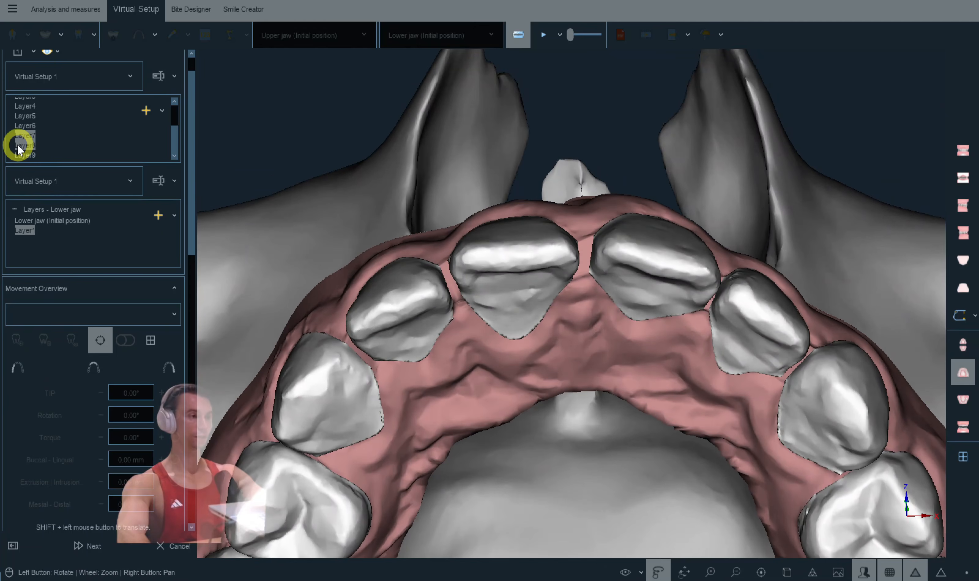
{"action": "left_click", "coordinate": [24, 145]}
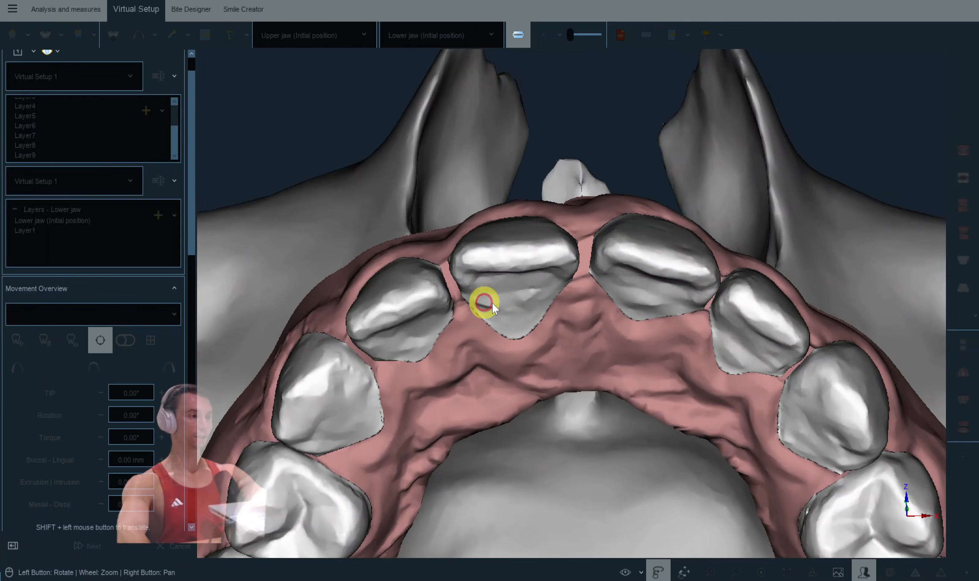
{"action": "left_click", "coordinate": [483, 301]}
{"action": "scroll", "coordinate": [537, 329], "scroll_direction": "up", "scroll_amount": 3}
{"action": "scroll", "coordinate": [525, 345], "scroll_direction": "up", "scroll_amount": 2}
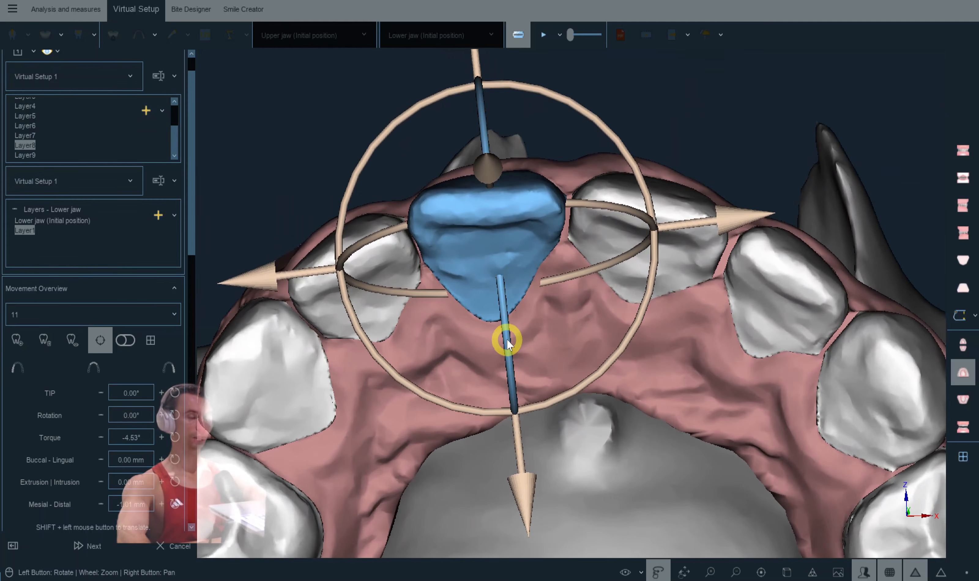
{"action": "left_click", "coordinate": [39, 156]}
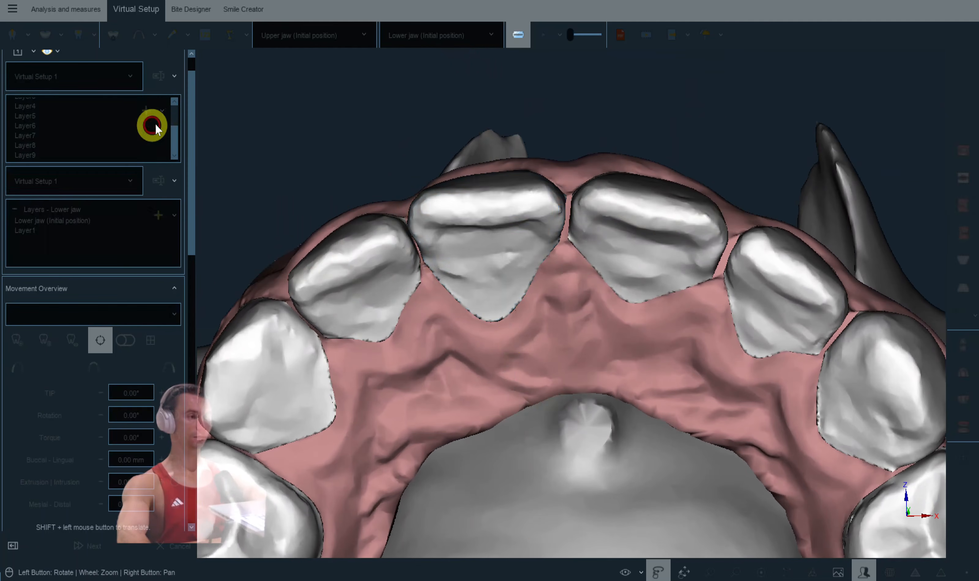
Step: Delete Layer9 from the upper jaw layers
{"action": "left_click", "coordinate": [161, 111]}
{"action": "left_click", "coordinate": [195, 202]}
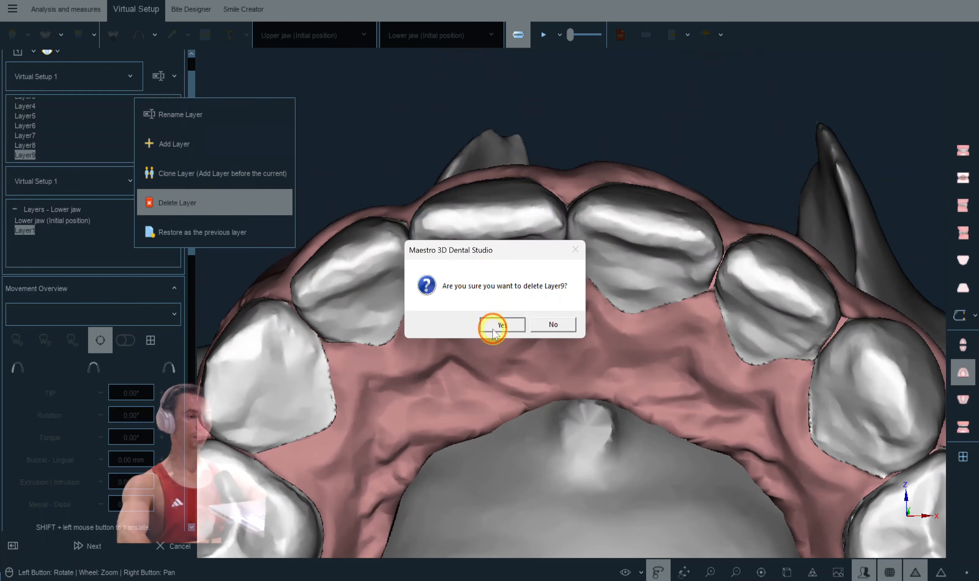
{"action": "left_click", "coordinate": [501, 325]}
{"action": "mouse_move", "coordinate": [472, 278]}
{"action": "left_mouse_down"}
{"action": "mouse_move", "coordinate": [518, 308]}
{"action": "mouse_move", "coordinate": [470, 260]}
{"action": "left_mouse_up"}
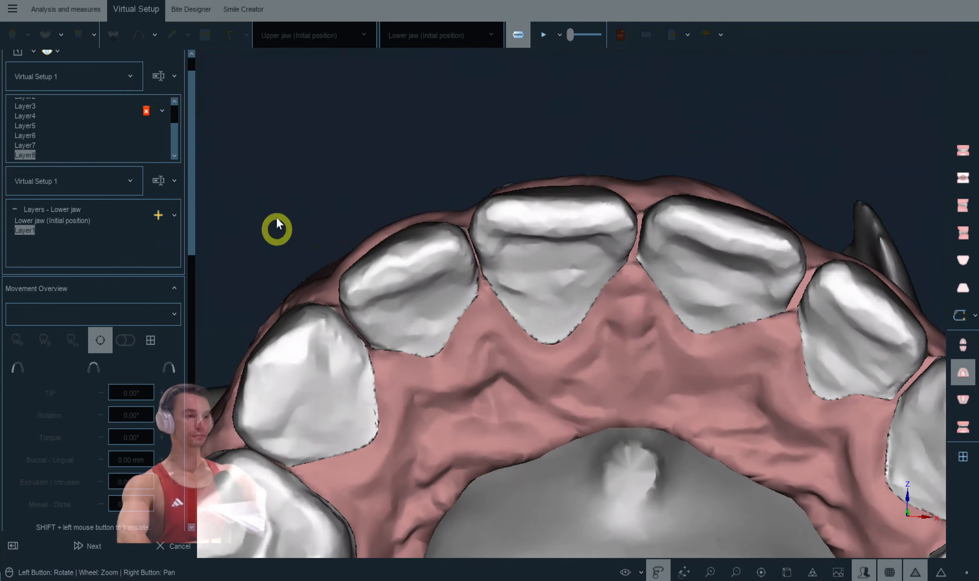
Step: Add a new Layer9 after Layer8, move lateral incisor 12 about 0.38 mm lingually, and retract central incisor 11
{"action": "left_click", "coordinate": [160, 112]}
{"action": "left_click", "coordinate": [174, 145]}
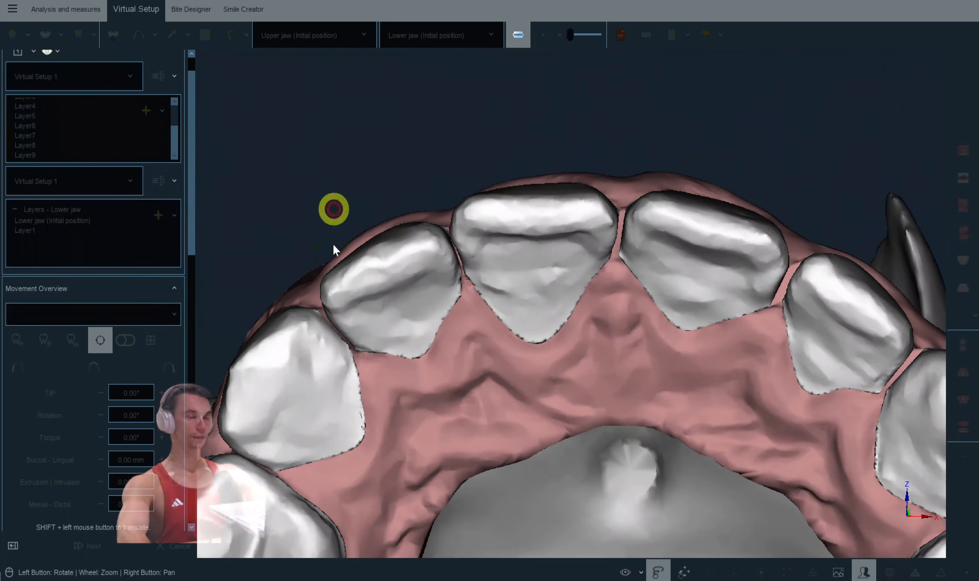
{"action": "left_click", "coordinate": [363, 278]}
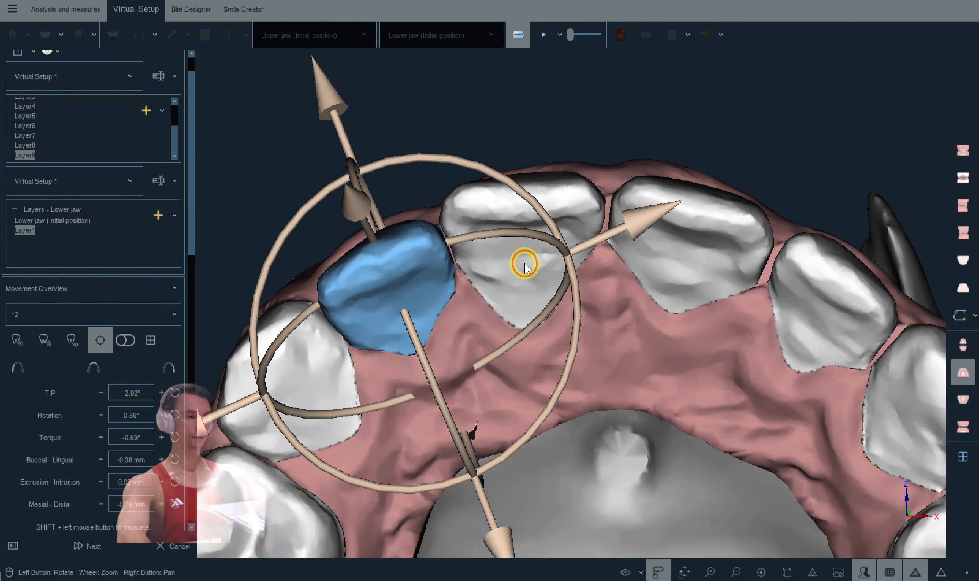
{"action": "left_click", "coordinate": [522, 260]}
Step: Retract upper left incisors 21 and 22 lingually in Layer9, with 21 torqued to about -0.25°
{"action": "left_click", "coordinate": [670, 240]}
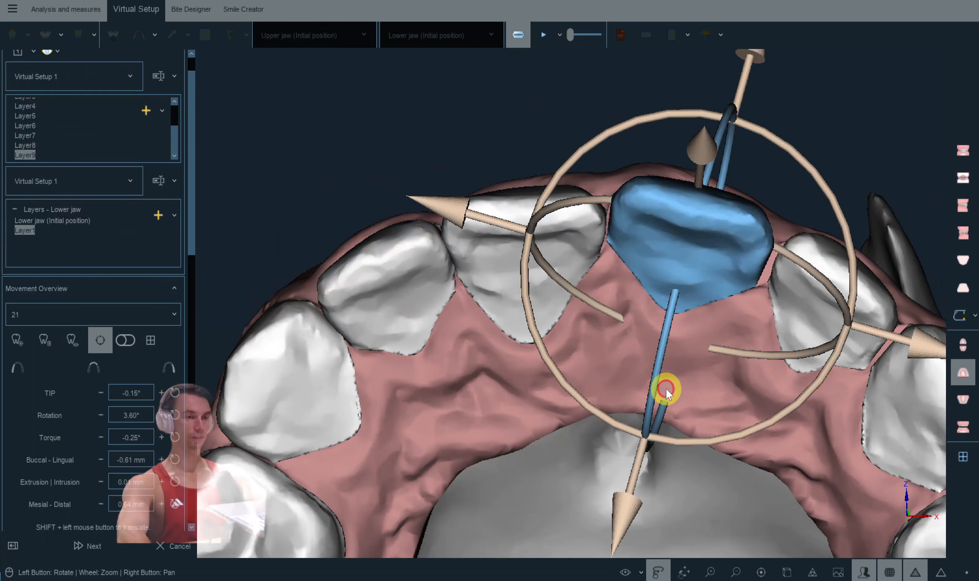
{"action": "left_click", "coordinate": [810, 290]}
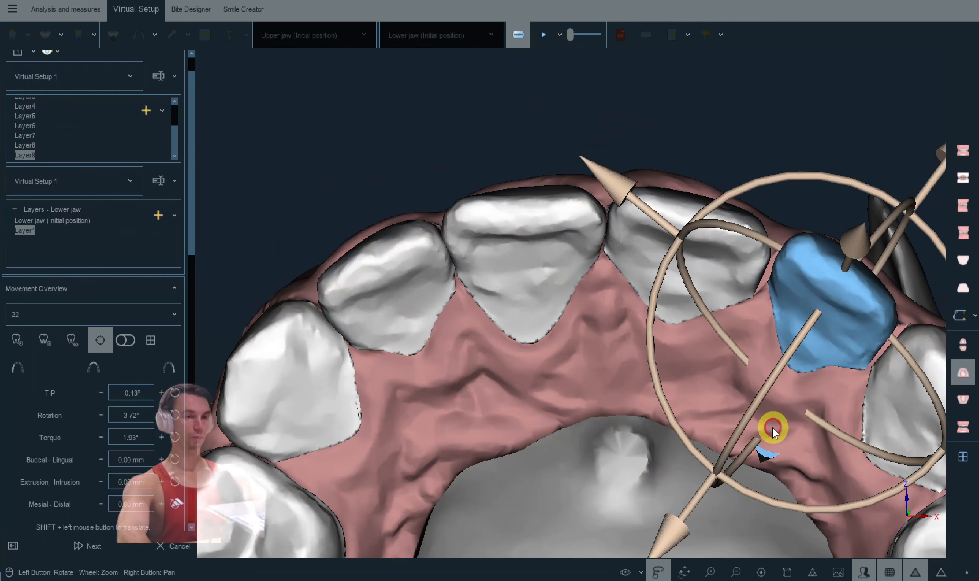
{"action": "left_click_drag", "start_coordinate": [707, 489], "coordinate": [701, 499]}
{"action": "left_click_drag", "start_coordinate": [869, 507], "coordinate": [872, 534]}
Step: Check lateral incisor 12 from the front and intrude central incisor 11 slightly in Layer9
{"action": "left_click", "coordinate": [460, 230]}
{"action": "left_click_drag", "start_coordinate": [463, 245], "coordinate": [564, 515]}
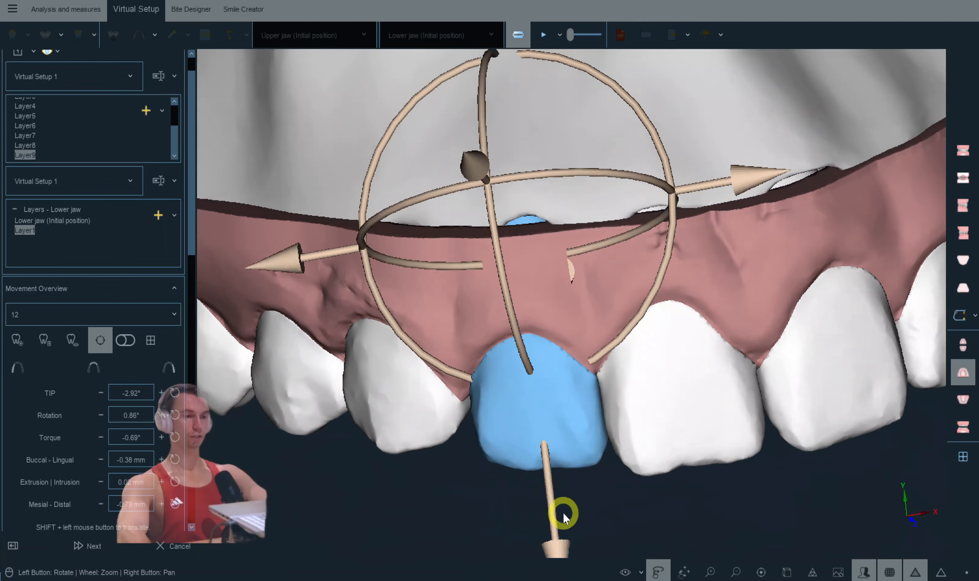
{"action": "left_click", "coordinate": [645, 401]}
{"action": "left_click_drag", "start_coordinate": [645, 402], "coordinate": [632, 496]}
{"action": "left_click", "coordinate": [743, 349]}
{"action": "left_click_drag", "start_coordinate": [741, 357], "coordinate": [662, 456]}
{"action": "left_click", "coordinate": [700, 458]}
{"action": "left_click", "coordinate": [699, 409]}
Step: Intrude upper left central incisor 21 in Layer9, with tip about 0.26° and about 1.14 mm of lingual movement
{"action": "left_click_drag", "start_coordinate": [730, 496], "coordinate": [781, 453]}
{"action": "left_click", "coordinate": [745, 474]}
{"action": "left_click", "coordinate": [673, 338]}
{"action": "left_click_drag", "start_coordinate": [676, 341], "coordinate": [716, 392]}
{"action": "left_click_drag", "start_coordinate": [738, 296], "coordinate": [737, 299]}
{"action": "left_click_drag", "start_coordinate": [676, 272], "coordinate": [673, 269]}
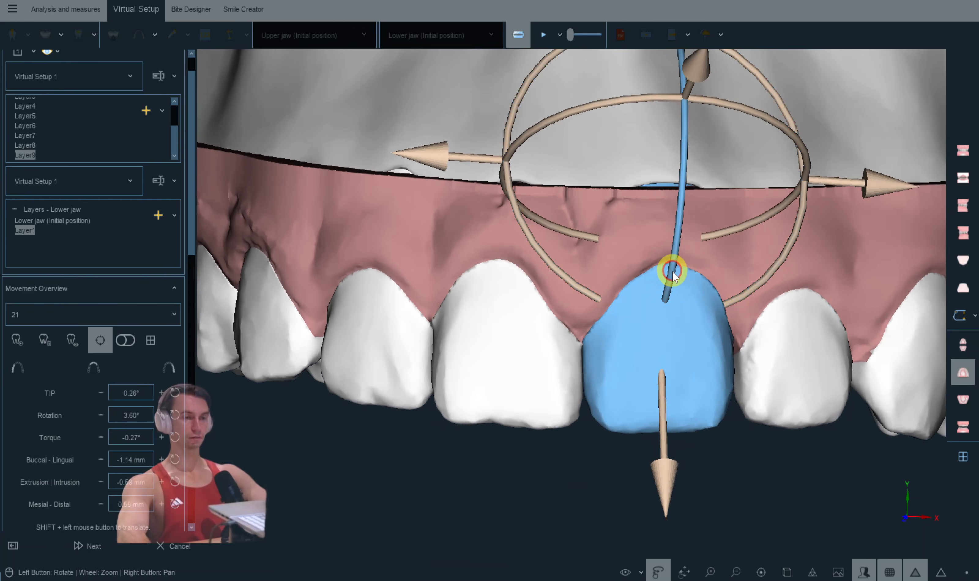
Step: Rotate central incisor 21 to about 6.26° in Layer9 from the occlusal side, and adjust lateral incisor 22 next to it
{"action": "left_click", "coordinate": [720, 486]}
{"action": "key", "text": "Up"}
{"action": "left_click_drag", "start_coordinate": [719, 487], "coordinate": [715, 437]}
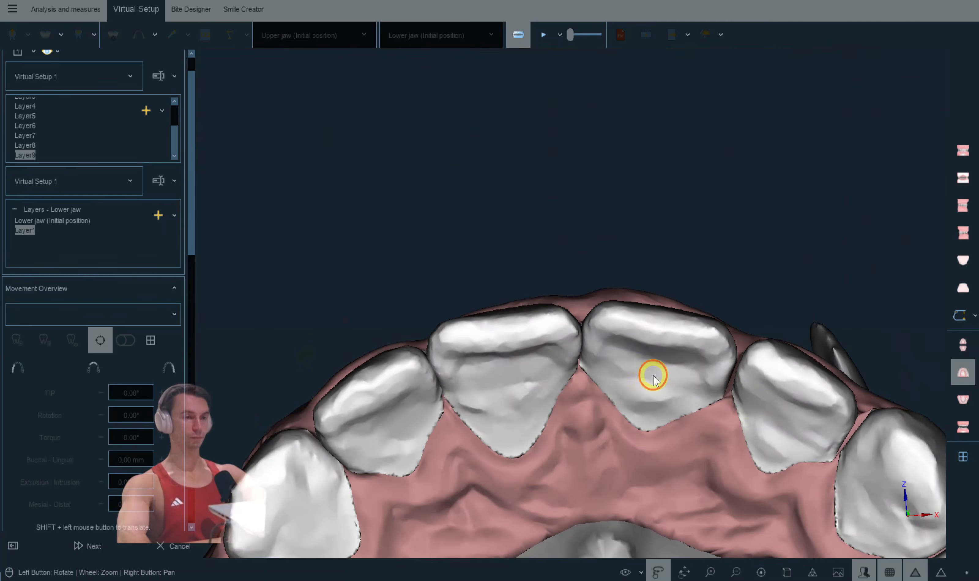
{"action": "left_click", "coordinate": [658, 380]}
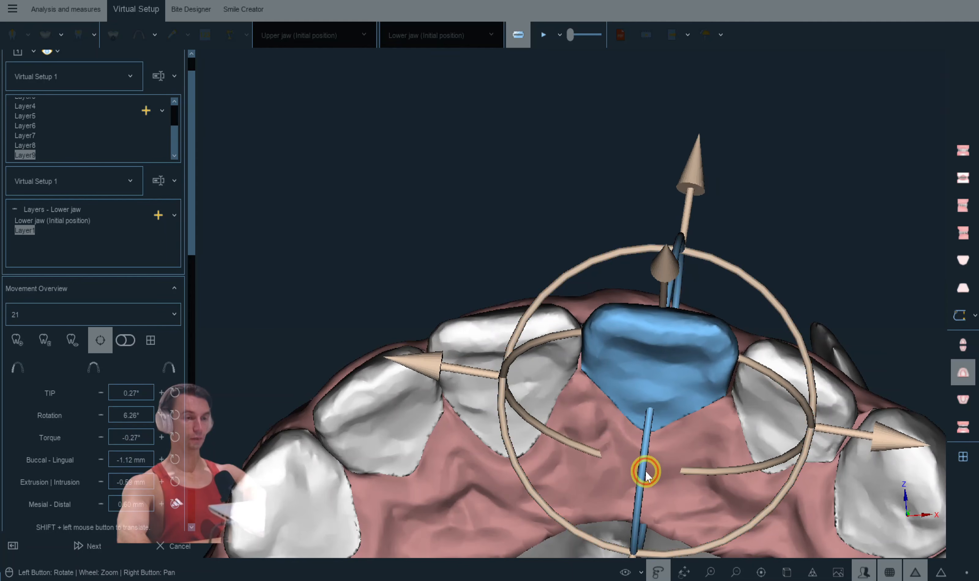
{"action": "left_click_drag", "start_coordinate": [645, 472], "coordinate": [647, 465]}
{"action": "left_click", "coordinate": [764, 440]}
{"action": "left_click_drag", "start_coordinate": [765, 441], "coordinate": [702, 449]}
{"action": "left_click", "coordinate": [837, 417]}
{"action": "left_click_drag", "start_coordinate": [836, 417], "coordinate": [767, 427]}
Step: Refine the incisor alignment in Layer9, with central incisor 11 about 0.65 mm lingual and lateral incisor 12 adjusted beside it
{"action": "right_click", "coordinate": [702, 493]}
{"action": "left_click_drag", "start_coordinate": [713, 476], "coordinate": [680, 403]}
{"action": "left_click", "coordinate": [679, 405]}
{"action": "left_click_drag", "start_coordinate": [736, 445], "coordinate": [677, 434]}
{"action": "left_click", "coordinate": [571, 411]}
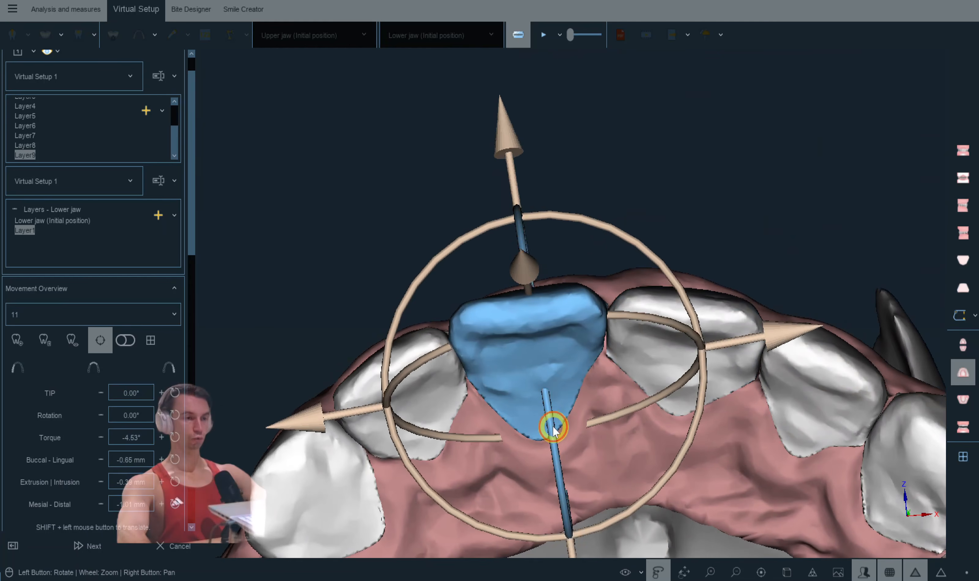
{"action": "left_click", "coordinate": [435, 411]}
{"action": "left_click_drag", "start_coordinate": [602, 486], "coordinate": [790, 329]}
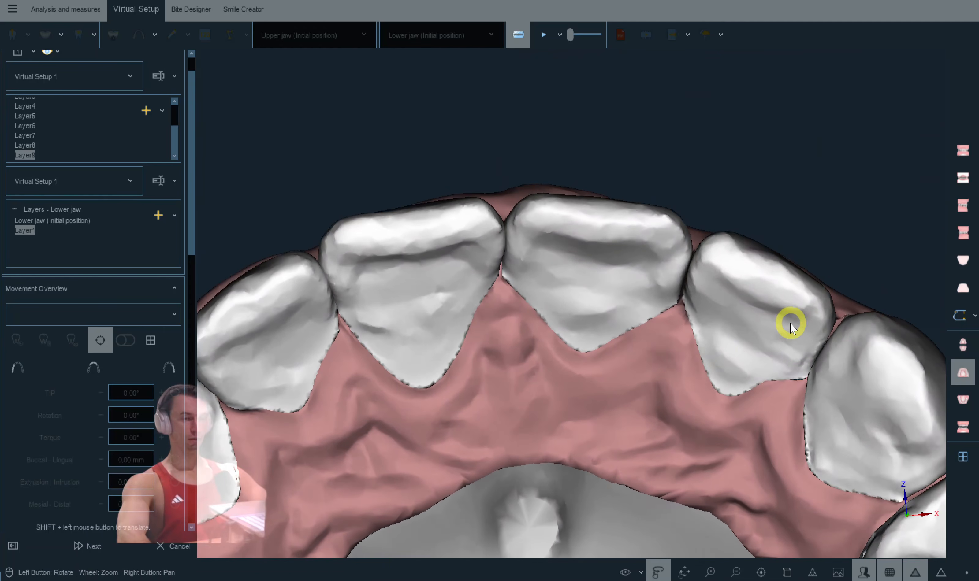
Step: Torque upper left canine 23 to about 1.97° and rotate lateral incisor 22 to about 7.55° in Layer9
{"action": "left_click", "coordinate": [790, 329]}
{"action": "left_click_drag", "start_coordinate": [867, 387], "coordinate": [857, 404]}
{"action": "left_click", "coordinate": [856, 403]}
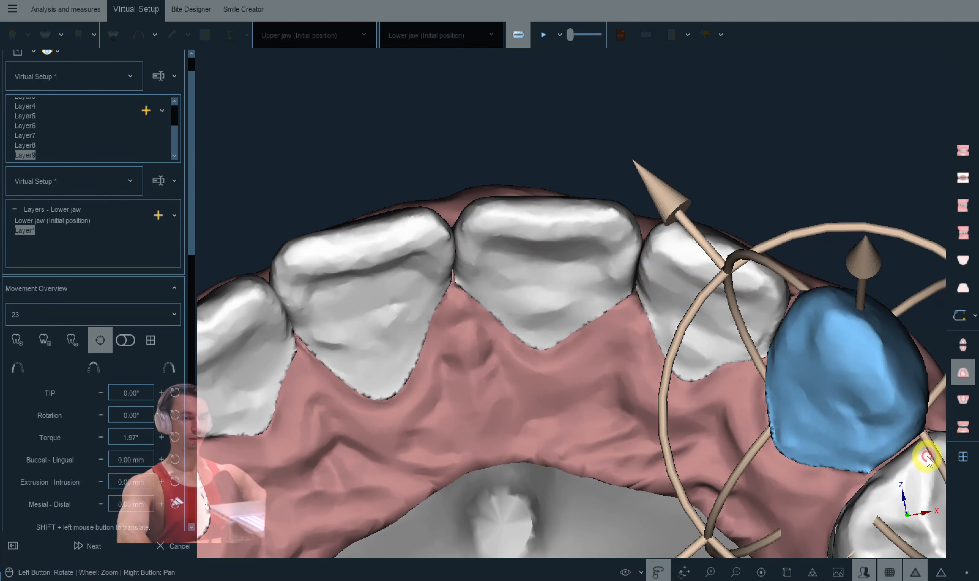
{"action": "left_click", "coordinate": [742, 336]}
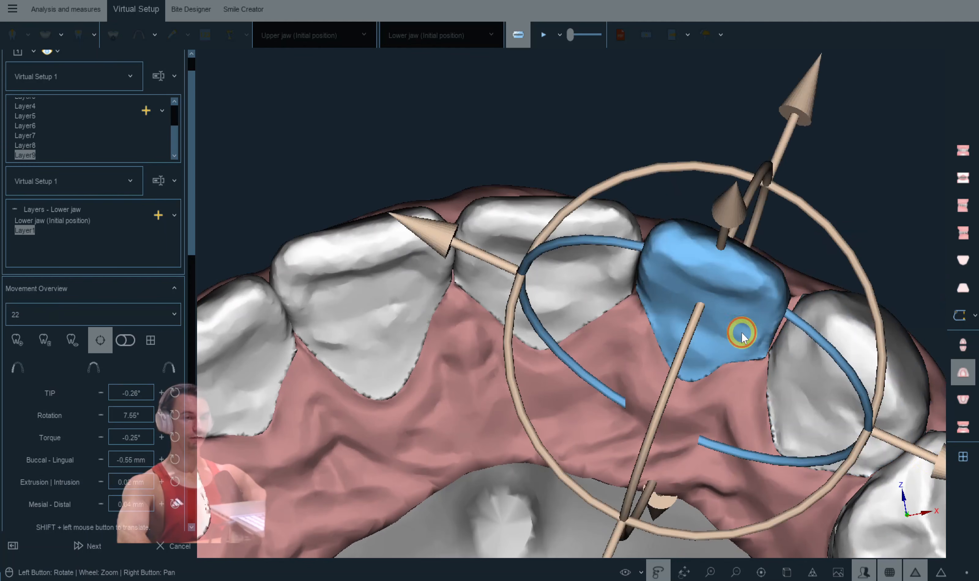
{"action": "left_click", "coordinate": [538, 277]}
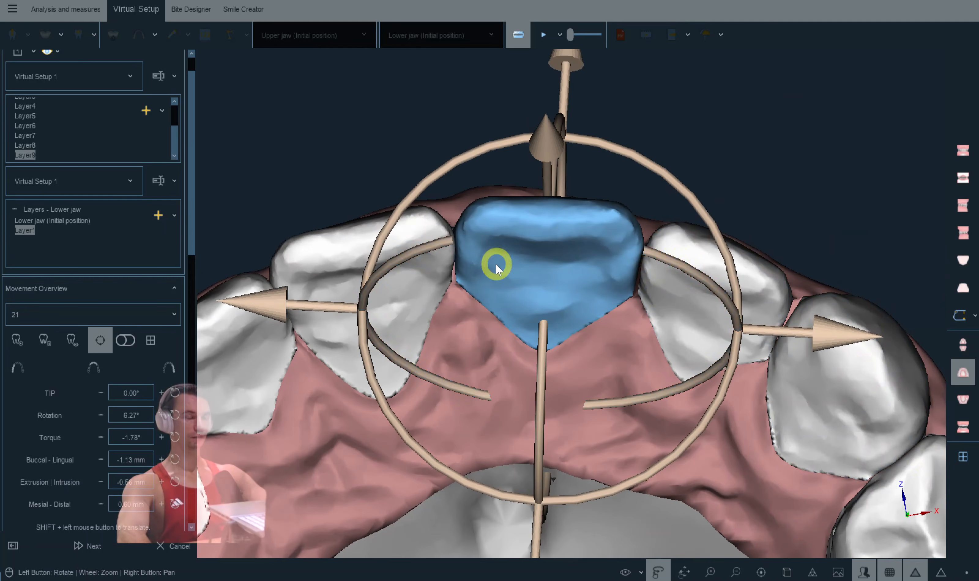
Step: Adjust the torque of upper right canine 13 to about 3.46° in Layer9 and check lateral incisor 12 beside it
{"action": "left_click", "coordinate": [419, 278]}
{"action": "right_click_drag", "start_coordinate": [497, 271], "coordinate": [555, 328]}
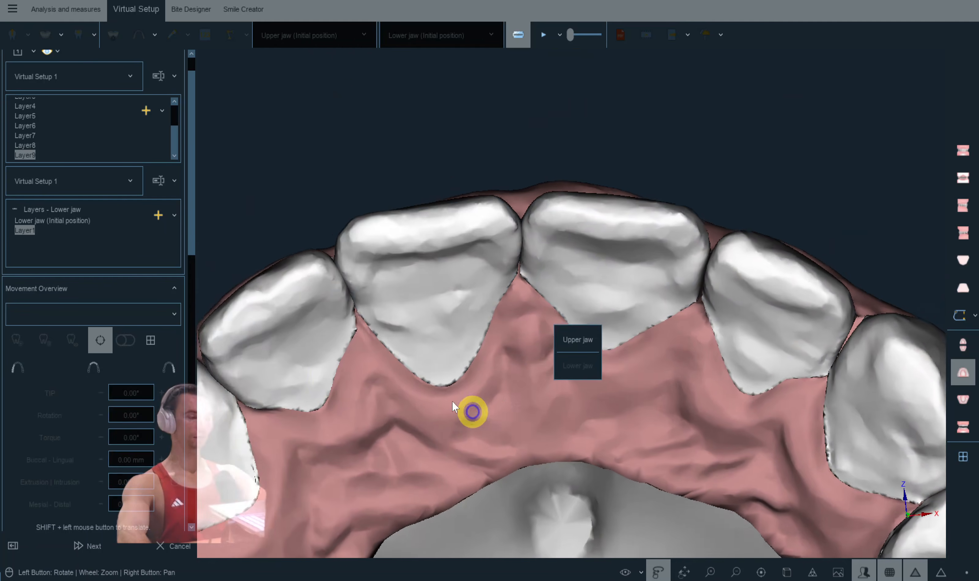
{"action": "left_click", "coordinate": [293, 412]}
{"action": "left_click", "coordinate": [381, 306]}
{"action": "left_click", "coordinate": [583, 436]}
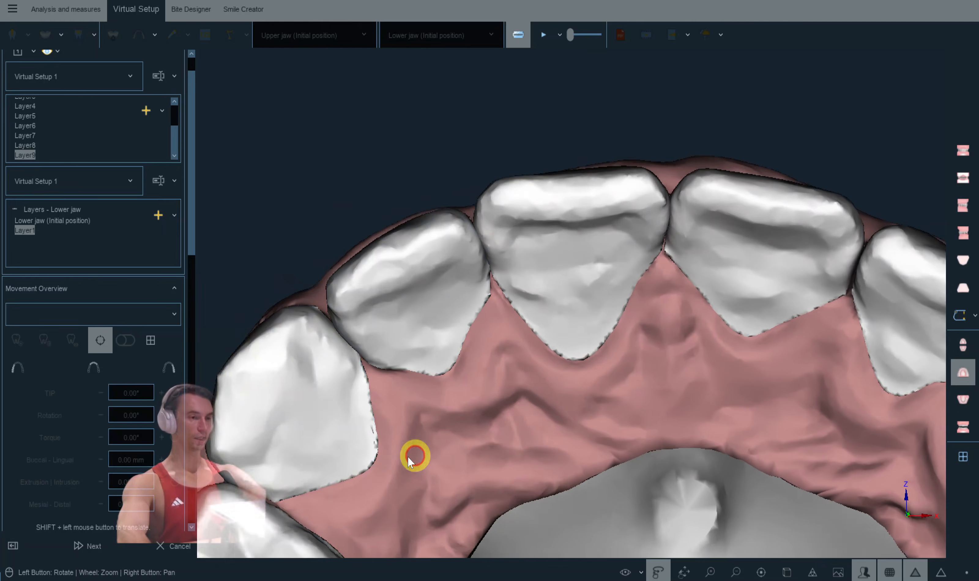
{"action": "left_click", "coordinate": [331, 405]}
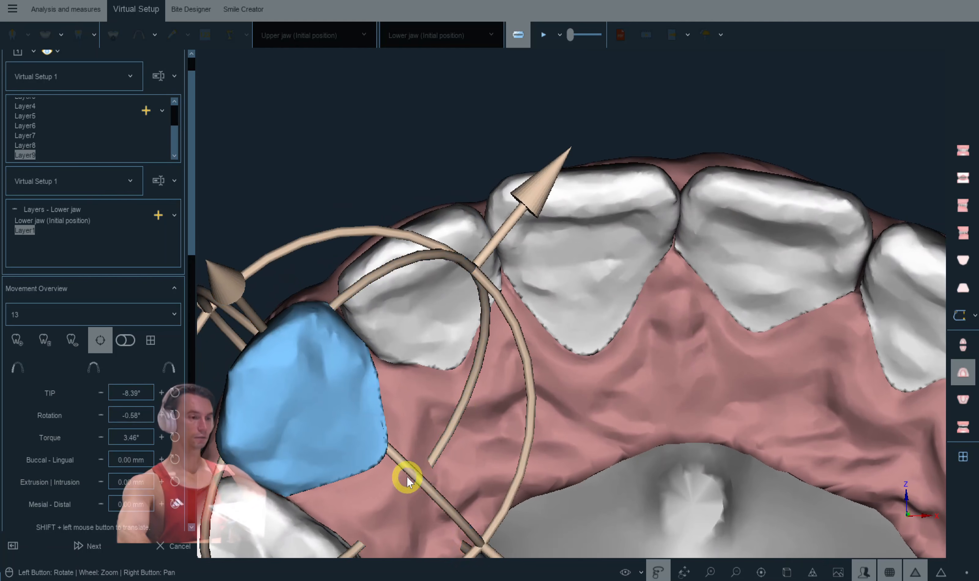
{"action": "left_click", "coordinate": [434, 362]}
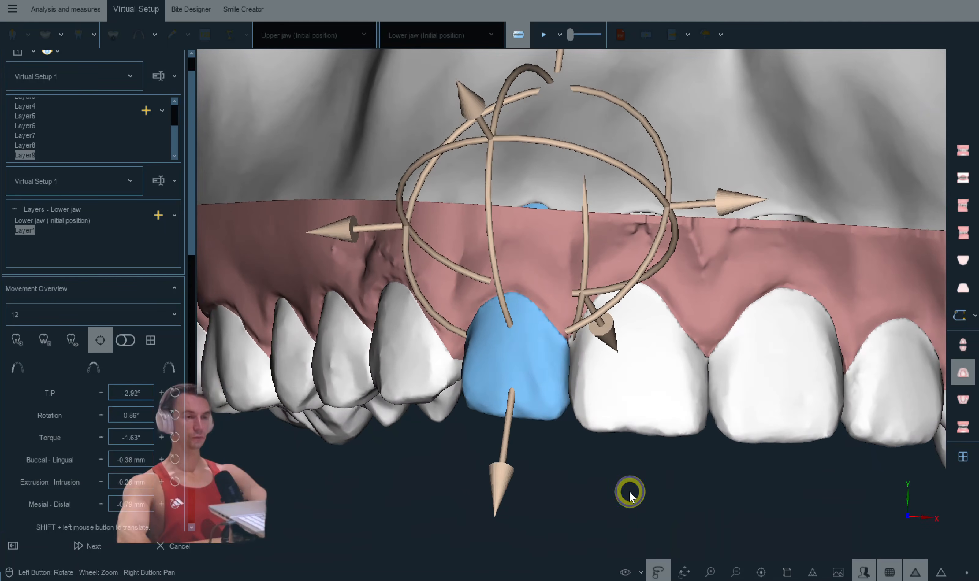
{"action": "left_click_drag", "start_coordinate": [628, 490], "coordinate": [510, 311]}
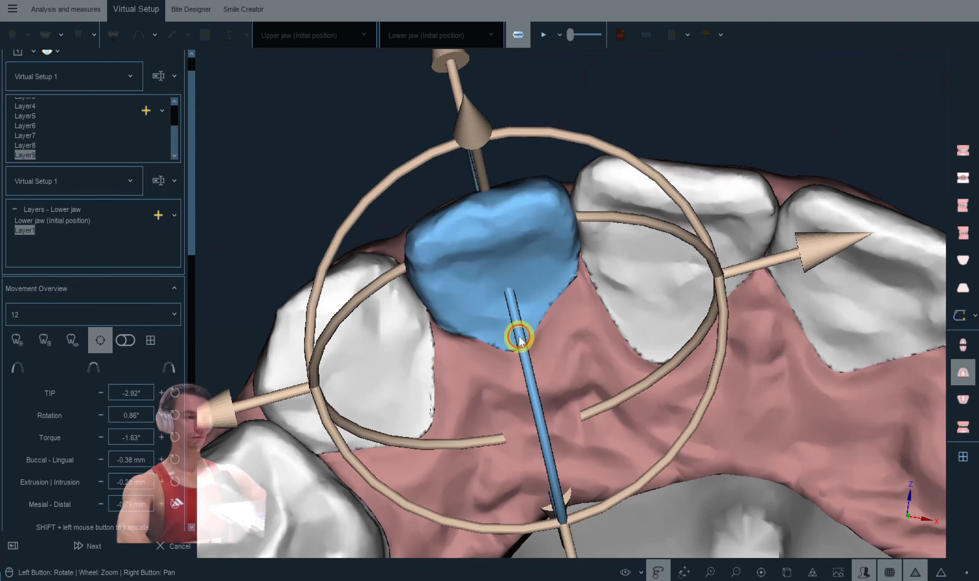
Step: Refine central incisor 21 to about -0.66° torque and rotate lateral incisor 22 to about 9.09° in Layer9
{"action": "left_click", "coordinate": [625, 277]}
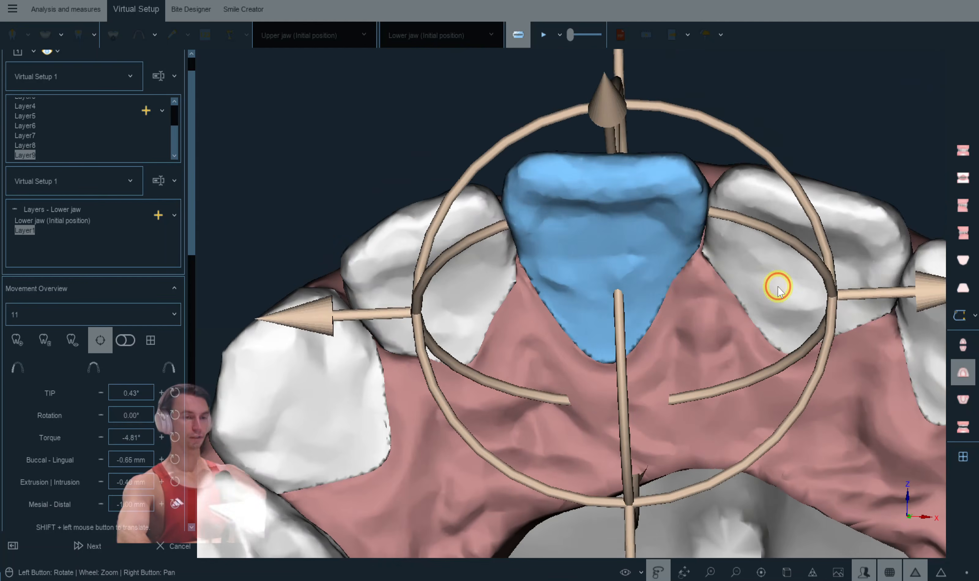
{"action": "left_click", "coordinate": [775, 286]}
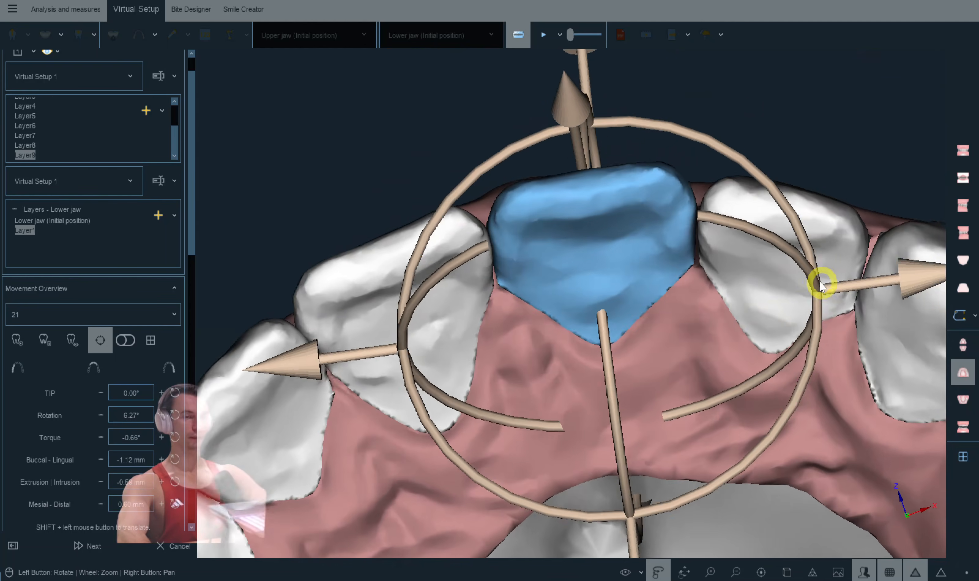
{"action": "left_click", "coordinate": [767, 352]}
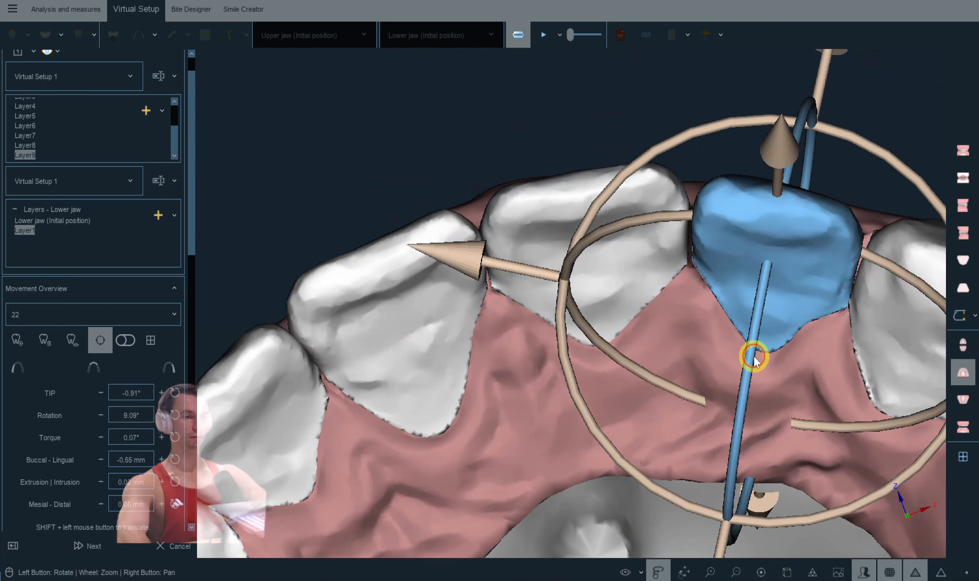
{"action": "left_click", "coordinate": [716, 218]}
{"action": "left_click", "coordinate": [720, 222]}
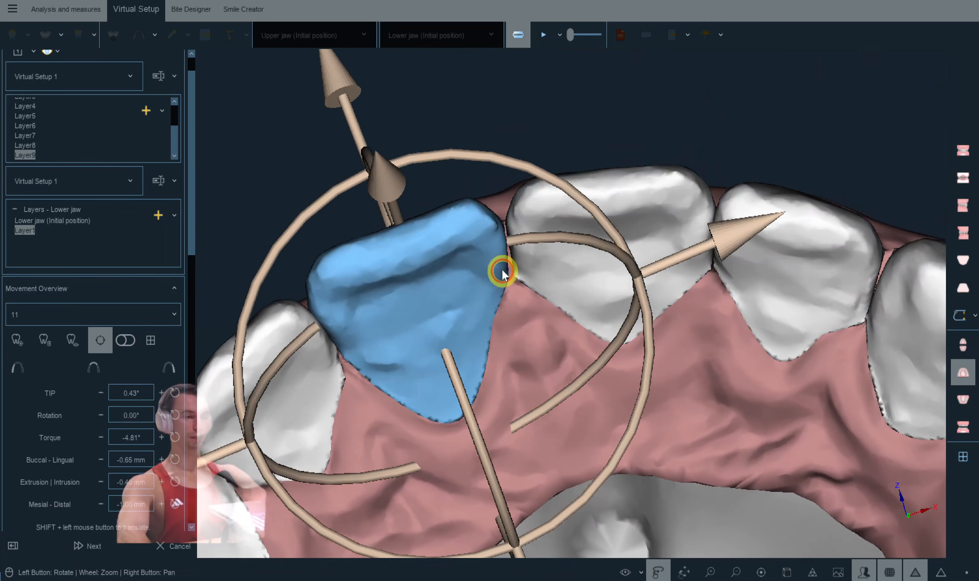
{"action": "left_click", "coordinate": [658, 394]}
Step: Compare the upper incisor positions in Layer8 and Layer9, and examine the occlusion with both jaws shown
{"action": "left_click_drag", "start_coordinate": [636, 425], "coordinate": [711, 436]}
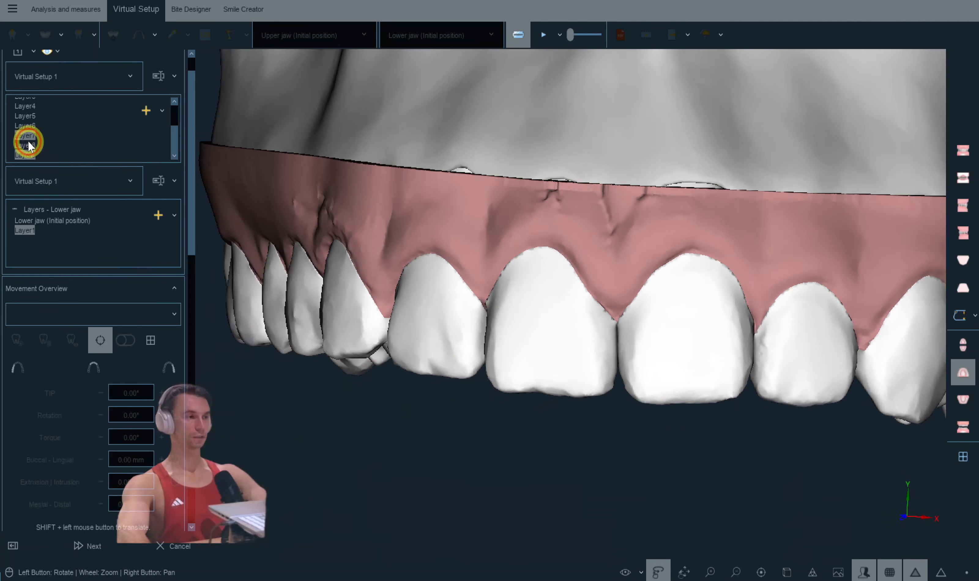
{"action": "left_click", "coordinate": [29, 144]}
{"action": "left_click_drag", "start_coordinate": [266, 224], "coordinate": [574, 225]}
{"action": "left_click", "coordinate": [601, 213]}
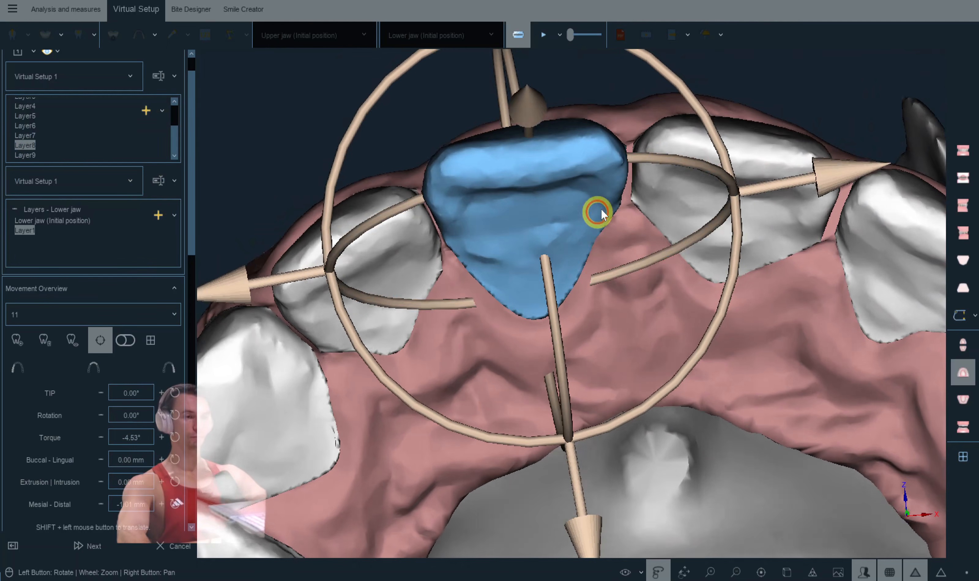
{"action": "left_click", "coordinate": [24, 156]}
{"action": "left_click_drag", "start_coordinate": [666, 414], "coordinate": [747, 421]}
{"action": "left_click", "coordinate": [963, 429]}
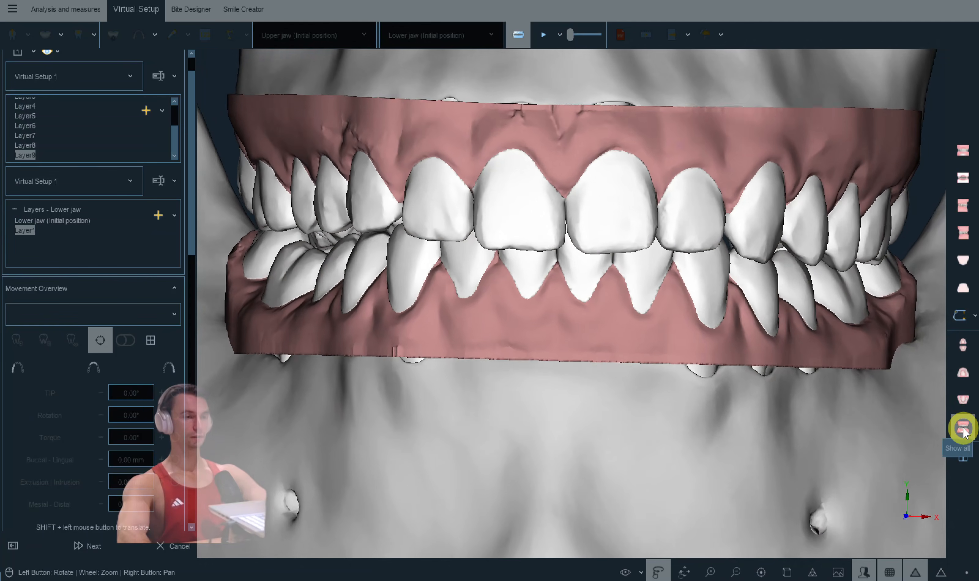
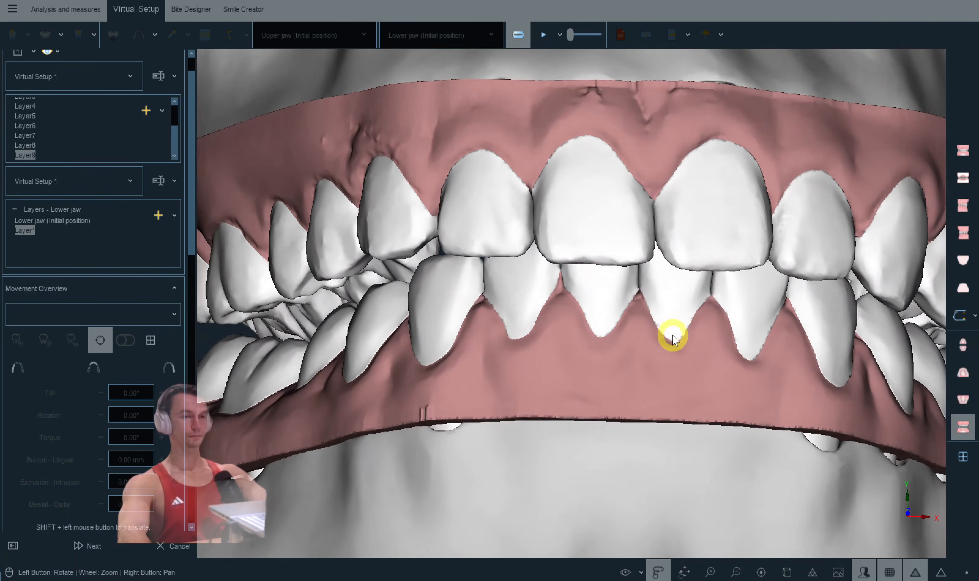
Step: Show only the lower jaw and torque premolar 44 to about 2.10° and premolar 45 to about 3.85°
{"action": "left_click", "coordinate": [962, 400]}
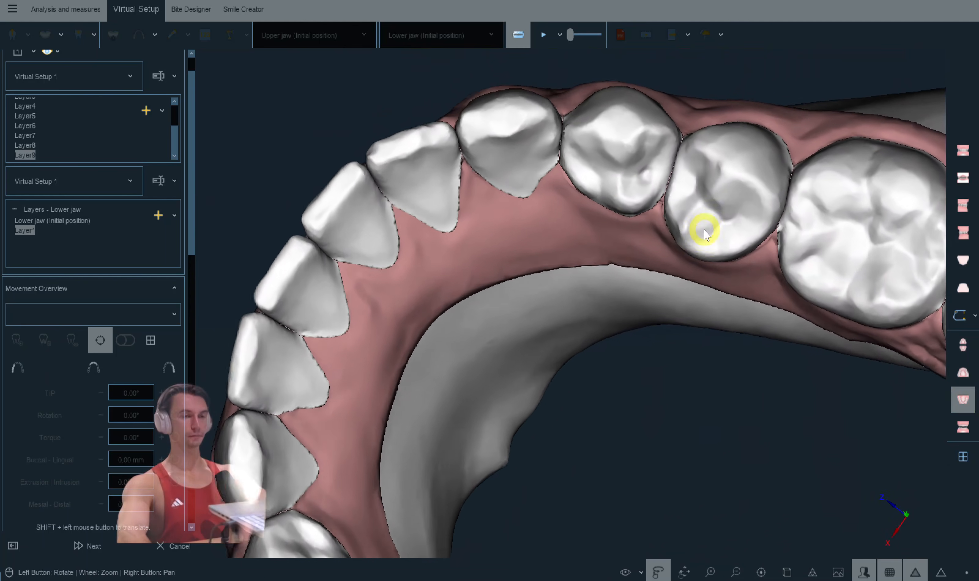
{"action": "left_click", "coordinate": [704, 227]}
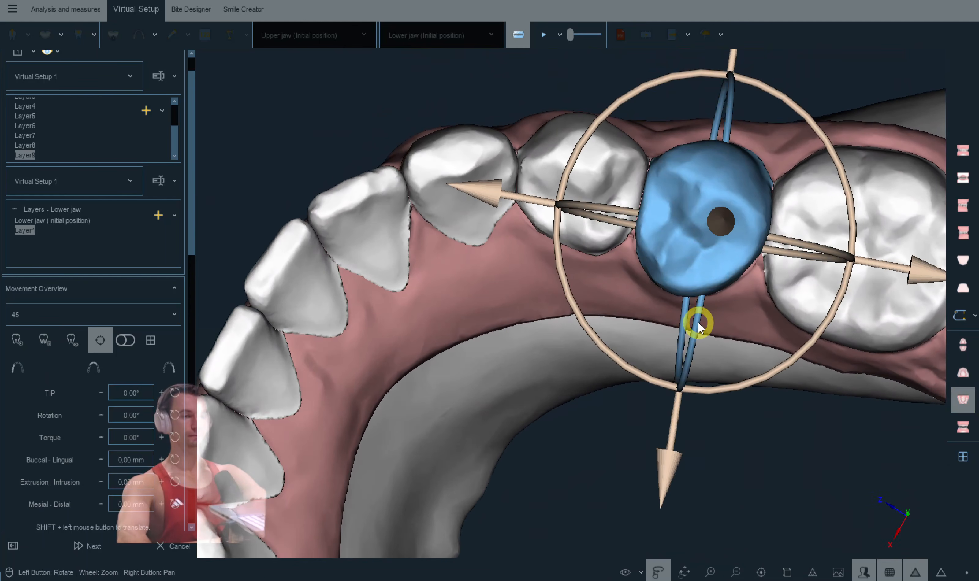
{"action": "left_click", "coordinate": [572, 203]}
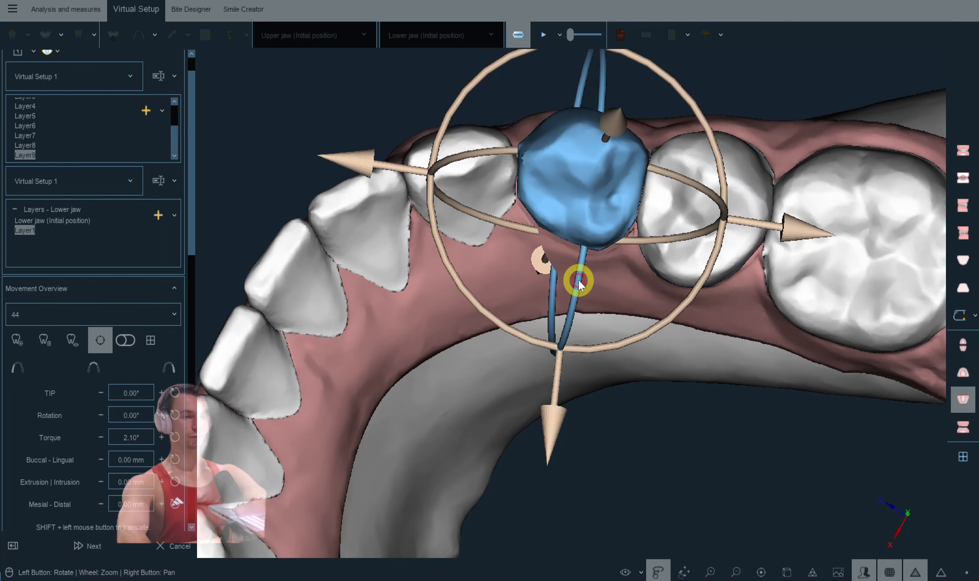
{"action": "left_click", "coordinate": [621, 354]}
{"action": "left_click_drag", "start_coordinate": [621, 354], "coordinate": [639, 325]}
{"action": "left_click", "coordinate": [689, 209]}
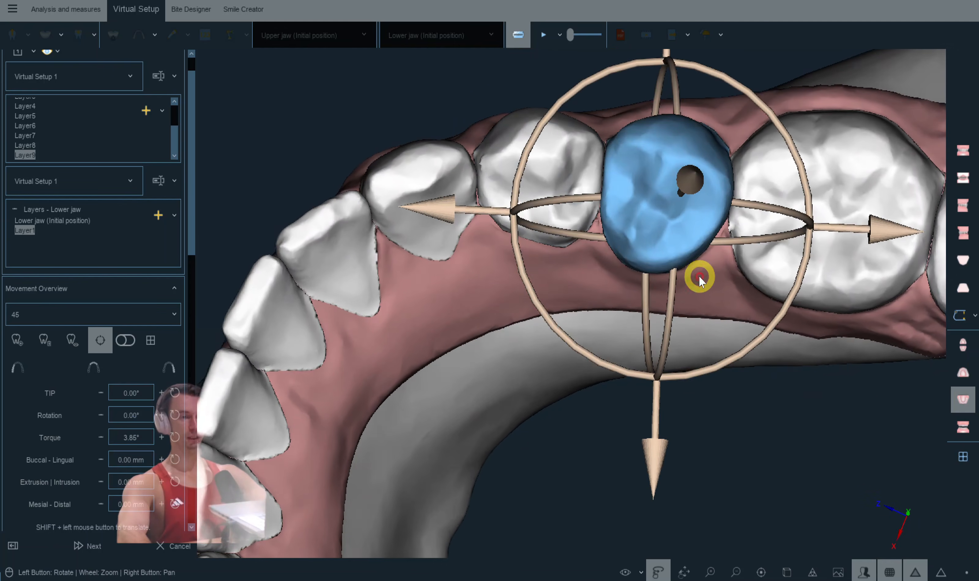
Step: Torque lower left premolar 35 to about 2.08° and check molar 36 next to it
{"action": "left_click_drag", "start_coordinate": [715, 302], "coordinate": [591, 326]}
{"action": "left_click", "coordinate": [673, 242]}
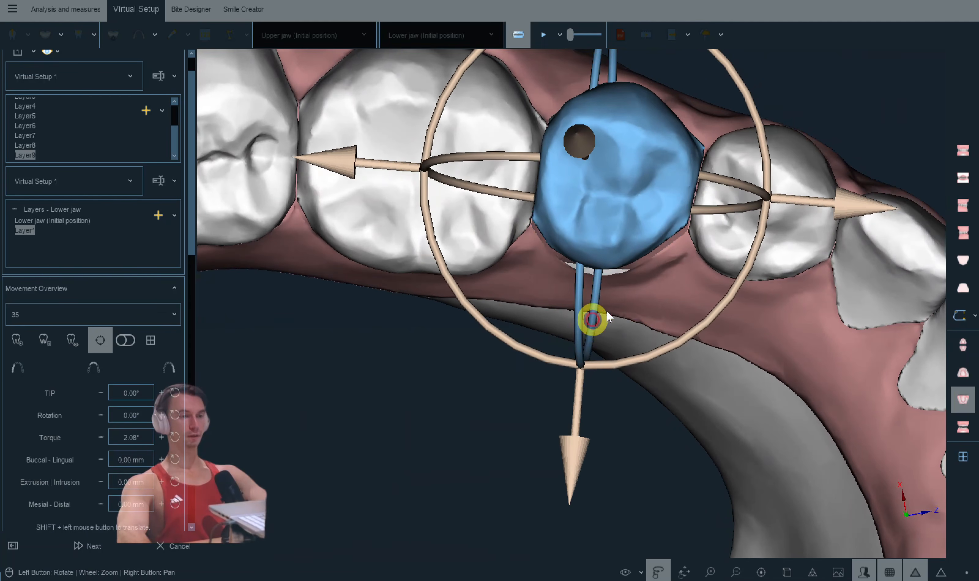
{"action": "left_click", "coordinate": [721, 233]}
{"action": "left_click_drag", "start_coordinate": [721, 233], "coordinate": [732, 308]}
{"action": "left_click", "coordinate": [426, 248]}
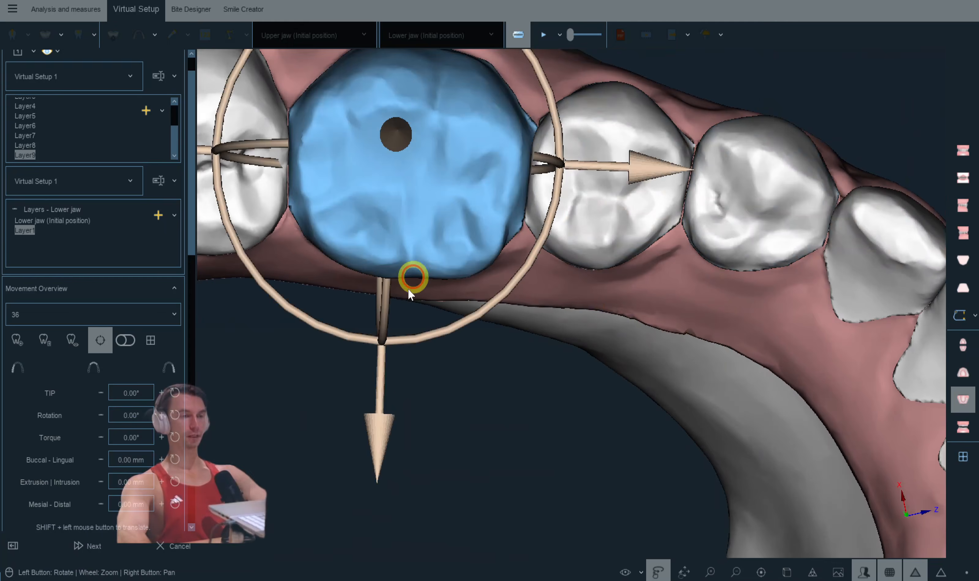
Step: Increase the torque of lower right premolar 45 to about 5.66° and check the neighbouring teeth
{"action": "left_click_drag", "start_coordinate": [385, 306], "coordinate": [625, 194]}
{"action": "left_click", "coordinate": [627, 246]}
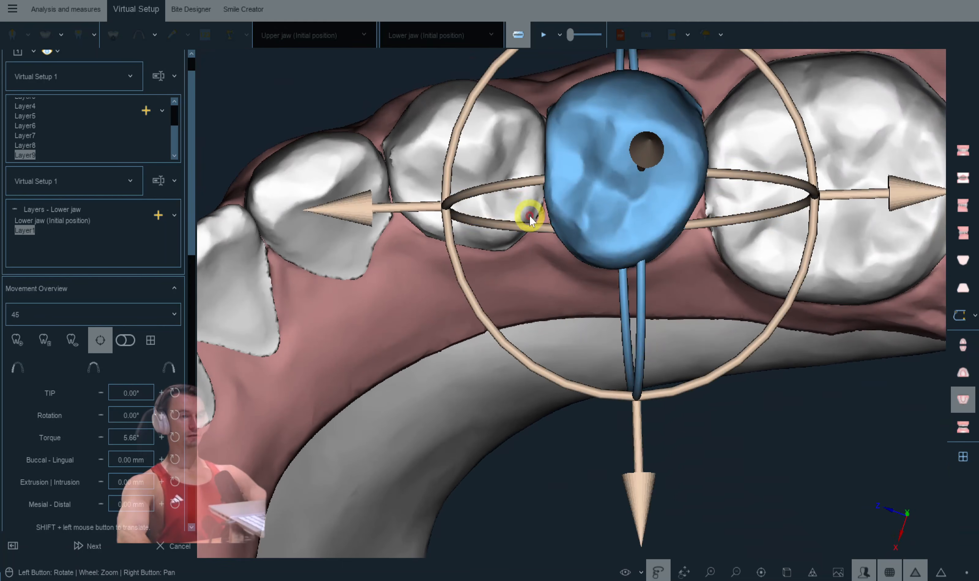
{"action": "left_click", "coordinate": [489, 258]}
{"action": "left_click", "coordinate": [801, 198]}
Step: Rotate lower right lateral incisor 42 to about 2.31° and torque it to about 1.93°
{"action": "right_click_drag", "start_coordinate": [845, 267], "coordinate": [749, 280]}
{"action": "left_click_drag", "start_coordinate": [735, 345], "coordinate": [709, 276]}
{"action": "left_click", "coordinate": [712, 363]}
{"action": "left_click", "coordinate": [710, 276]}
{"action": "left_click_drag", "start_coordinate": [789, 514], "coordinate": [796, 501]}
{"action": "left_click_drag", "start_coordinate": [656, 405], "coordinate": [652, 399]}
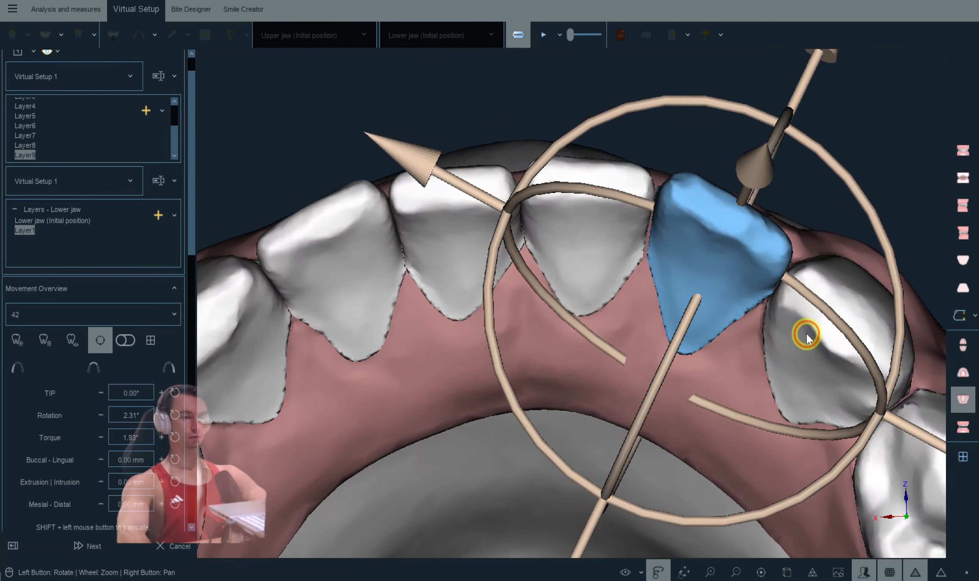
Step: Adjust lower right canine 43 with about -0.95° tip and about 4.68° torque
{"action": "left_click", "coordinate": [806, 336]}
{"action": "mouse_move", "coordinate": [784, 420]}
{"action": "left_mouse_down"}
{"action": "mouse_move", "coordinate": [795, 405]}
{"action": "mouse_move", "coordinate": [780, 434]}
{"action": "left_mouse_up"}
{"action": "left_click_drag", "start_coordinate": [727, 542], "coordinate": [731, 513]}
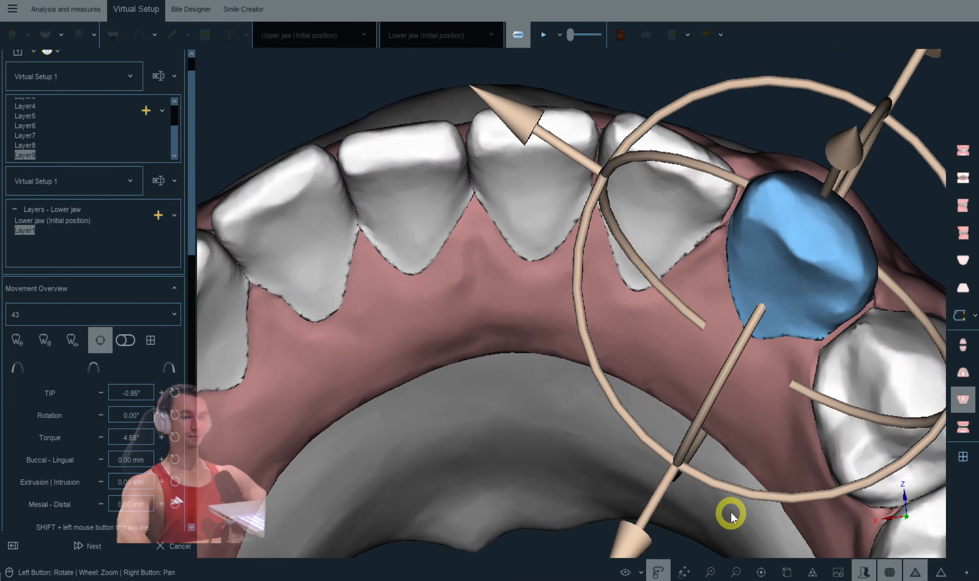
Step: Torque lower central incisor 41 to about 0.17° and check lateral incisor 32 and canine 33
{"action": "left_click", "coordinate": [522, 214]}
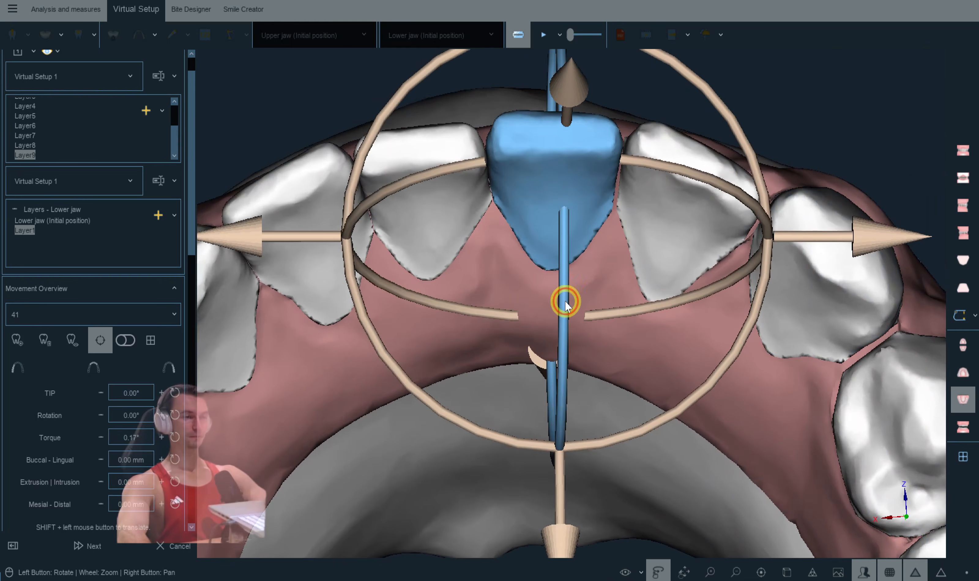
{"action": "left_click", "coordinate": [407, 171]}
{"action": "left_click", "coordinate": [305, 236]}
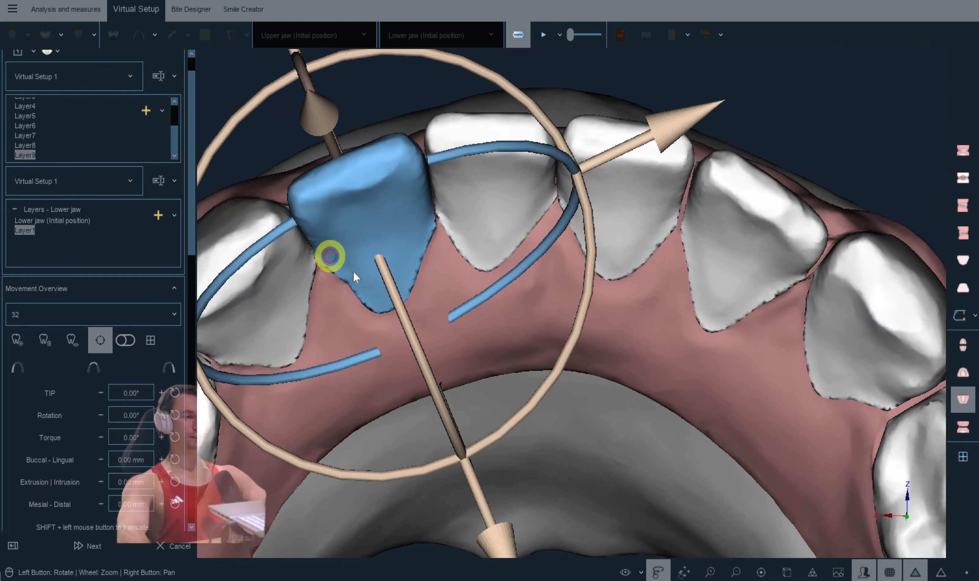
{"action": "left_click", "coordinate": [332, 267]}
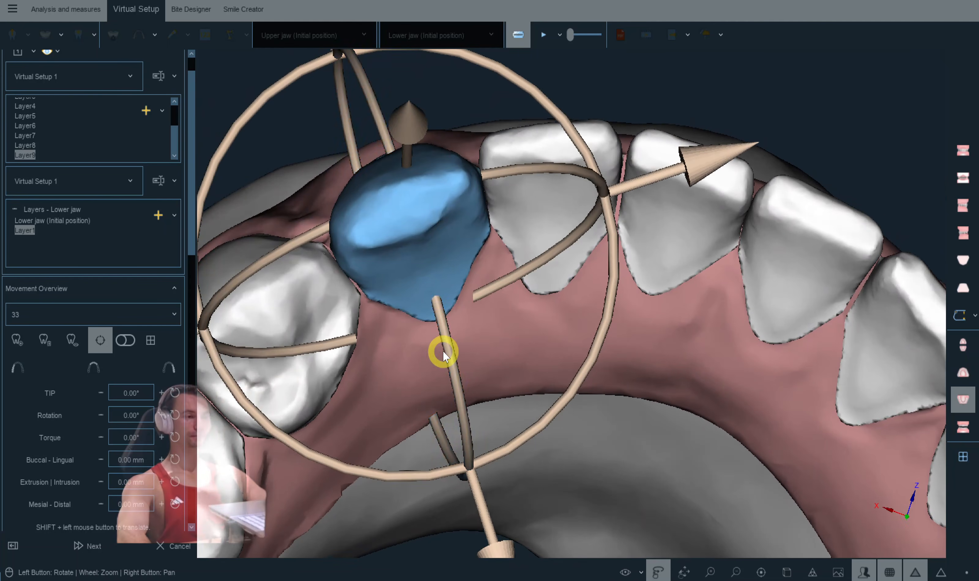
Step: Increase the torque of lower left premolar 35 to about 4.11° and check the teeth around it
{"action": "left_click", "coordinate": [338, 354]}
{"action": "left_click", "coordinate": [305, 356]}
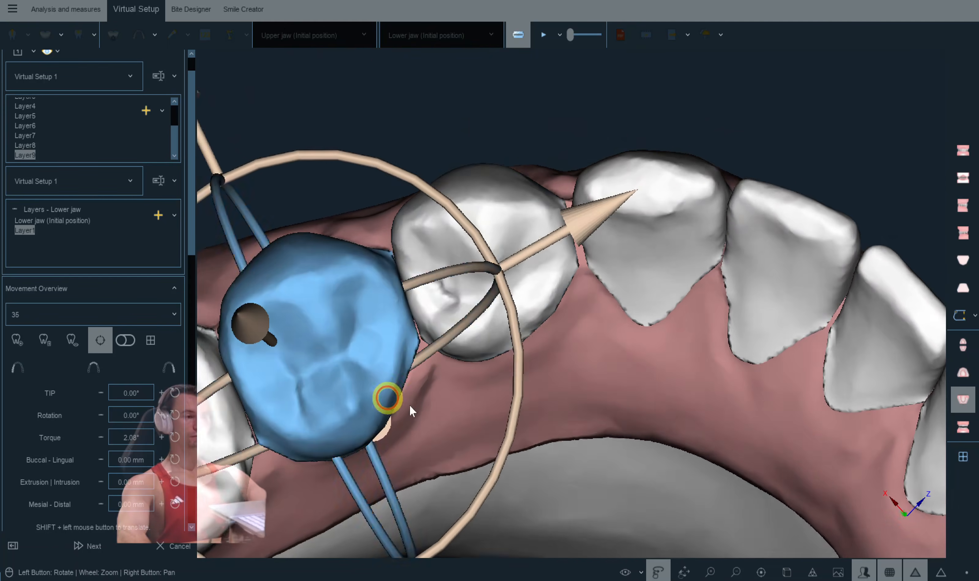
{"action": "right_click", "coordinate": [519, 430]}
{"action": "left_click", "coordinate": [329, 346]}
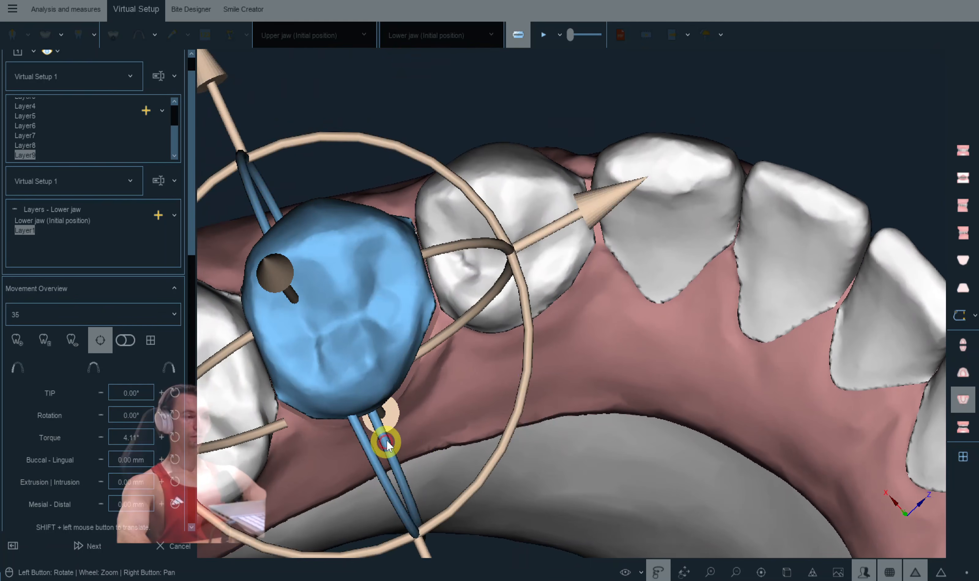
{"action": "right_click", "coordinate": [545, 385]}
{"action": "right_click_drag", "start_coordinate": [454, 445], "coordinate": [602, 453]}
{"action": "left_click", "coordinate": [308, 310]}
{"action": "left_click_drag", "start_coordinate": [360, 480], "coordinate": [367, 496]}
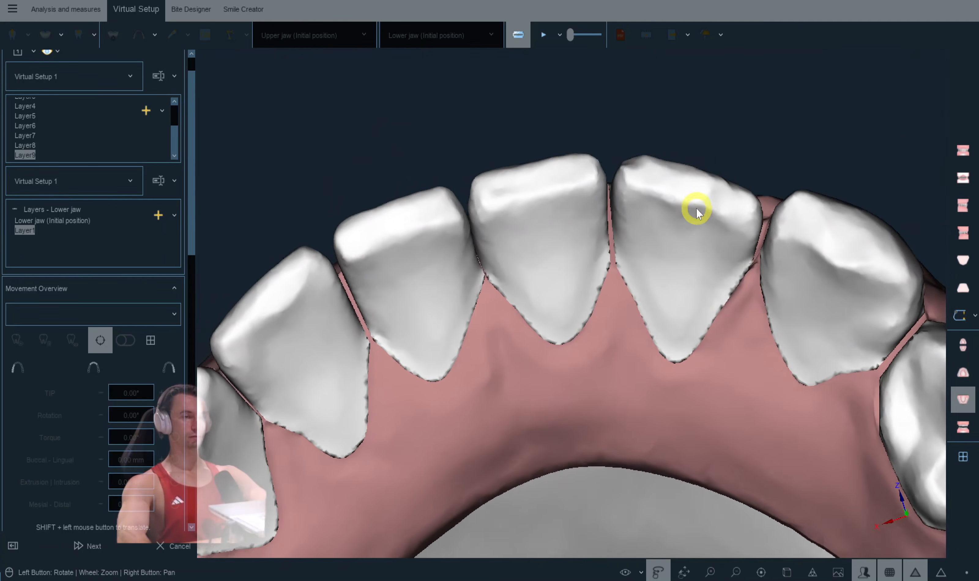
Step: Adjust the torque of lower right lateral incisor 42 from the occlusal side
{"action": "left_click", "coordinate": [686, 355]}
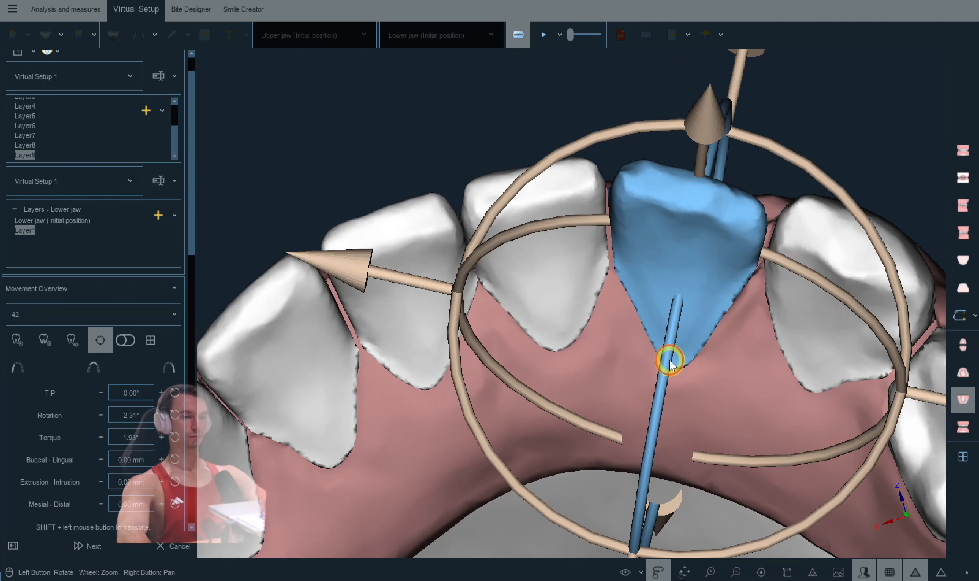
{"action": "left_click_drag", "start_coordinate": [670, 364], "coordinate": [782, 439]}
{"action": "left_click_drag", "start_coordinate": [819, 511], "coordinate": [798, 468]}
{"action": "right_click", "coordinate": [793, 389]}
{"action": "left_click_drag", "start_coordinate": [712, 430], "coordinate": [599, 299]}
{"action": "left_click", "coordinate": [641, 308]}
Step: Align lower right premolar 45 with about 0.24° tip and about -2.38° rotation
{"action": "left_click_drag", "start_coordinate": [687, 416], "coordinate": [690, 422]}
{"action": "left_click_drag", "start_coordinate": [858, 432], "coordinate": [734, 326]}
{"action": "left_click", "coordinate": [734, 326]}
{"action": "left_click_drag", "start_coordinate": [810, 393], "coordinate": [760, 353]}
{"action": "left_click", "coordinate": [761, 353]}
{"action": "left_click_drag", "start_coordinate": [921, 512], "coordinate": [822, 278]}
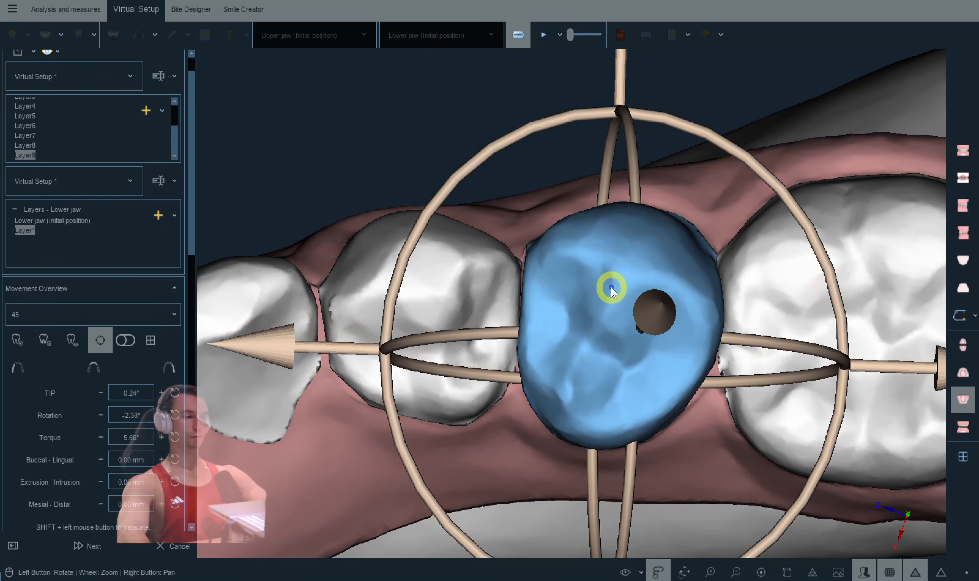
Step: Align lower left lateral incisor 32 with about 0.21° tip, 3.77° rotation and 3.80° torque
{"action": "right_click_drag", "start_coordinate": [610, 287], "coordinate": [684, 260]}
{"action": "left_click_drag", "start_coordinate": [684, 259], "coordinate": [636, 388]}
{"action": "right_click", "coordinate": [636, 388]}
{"action": "left_click", "coordinate": [453, 379]}
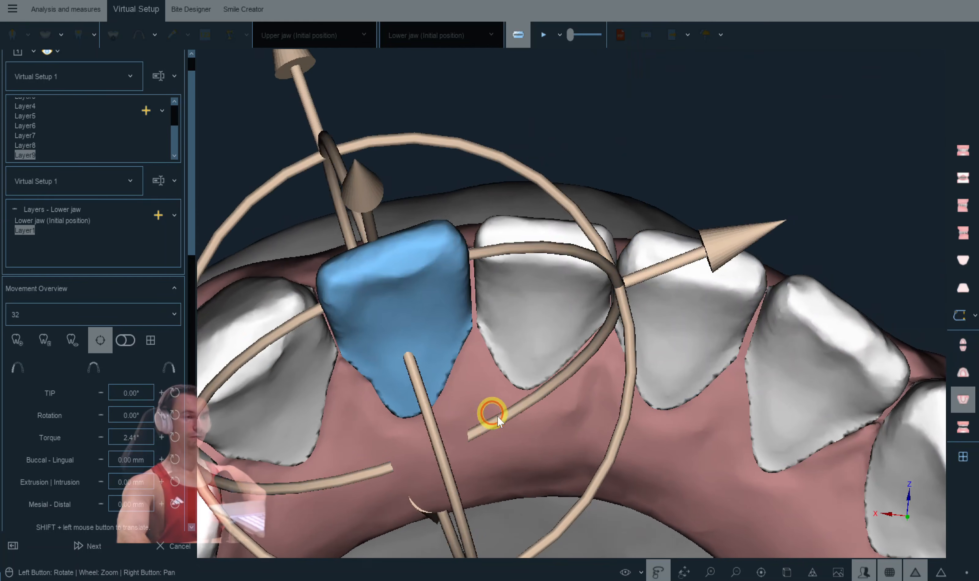
{"action": "left_click_drag", "start_coordinate": [440, 456], "coordinate": [440, 451]}
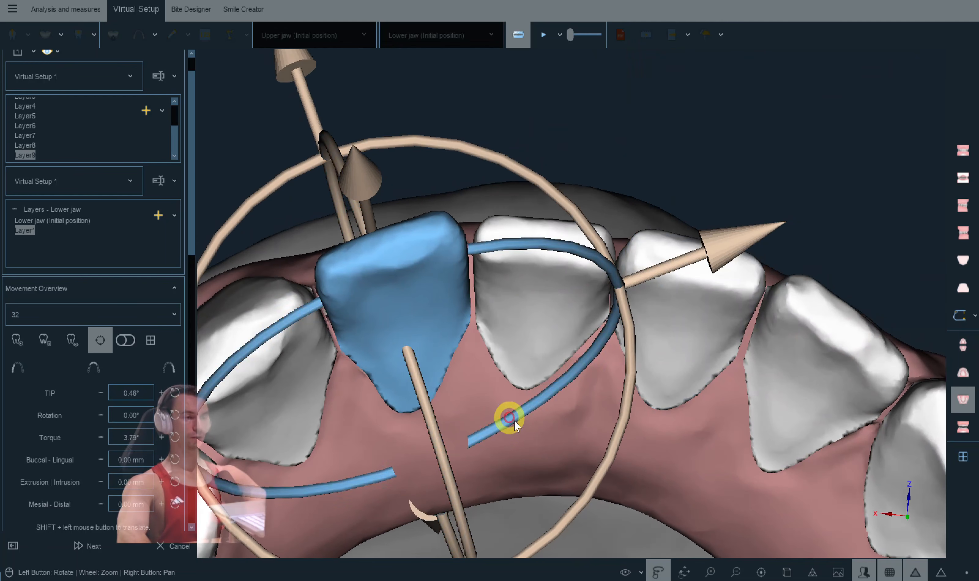
{"action": "left_click_drag", "start_coordinate": [508, 417], "coordinate": [511, 419]}
{"action": "left_click_drag", "start_coordinate": [586, 484], "coordinate": [580, 511]}
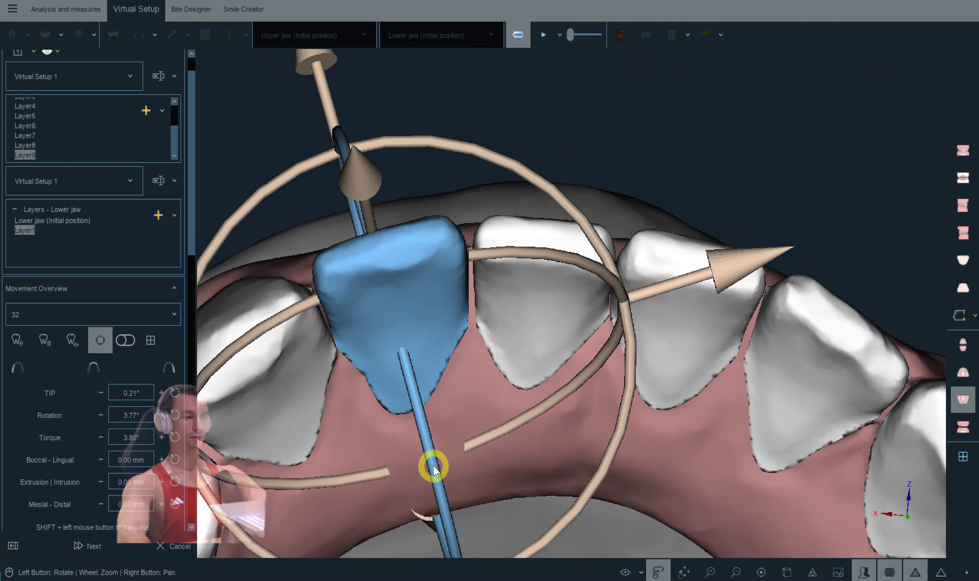
Step: Increase the torque of central incisor 41 and align lateral incisor 42 with about -0.30° tip, 6.51° rotation and 4.7° torque
{"action": "left_click", "coordinate": [234, 351]}
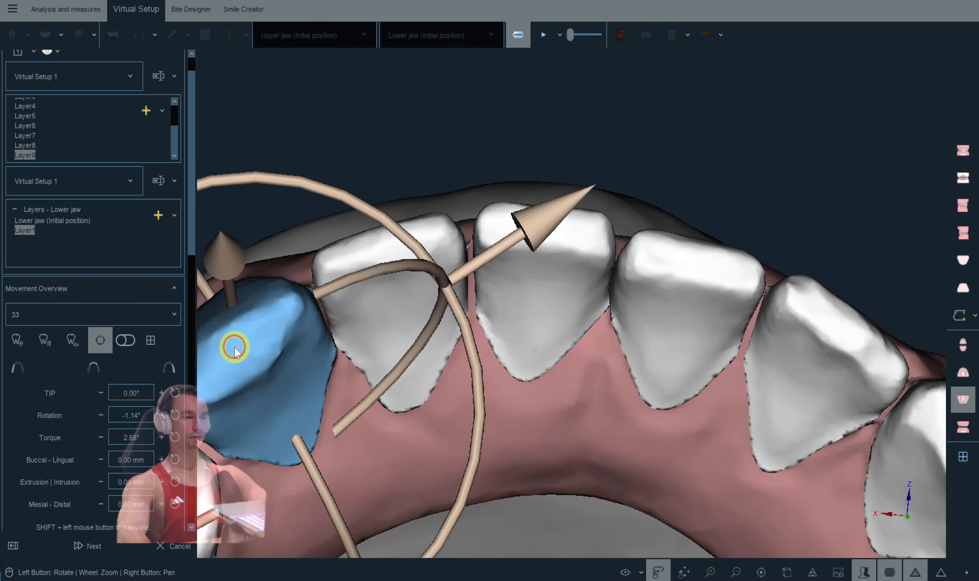
{"action": "left_click", "coordinate": [723, 281]}
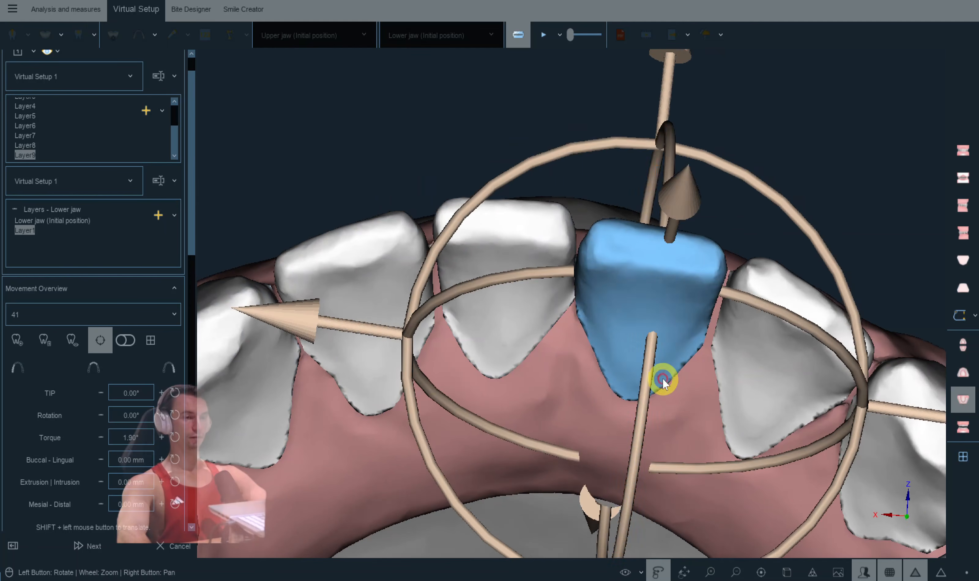
{"action": "left_click_drag", "start_coordinate": [646, 377], "coordinate": [700, 319]}
{"action": "left_click", "coordinate": [734, 289]}
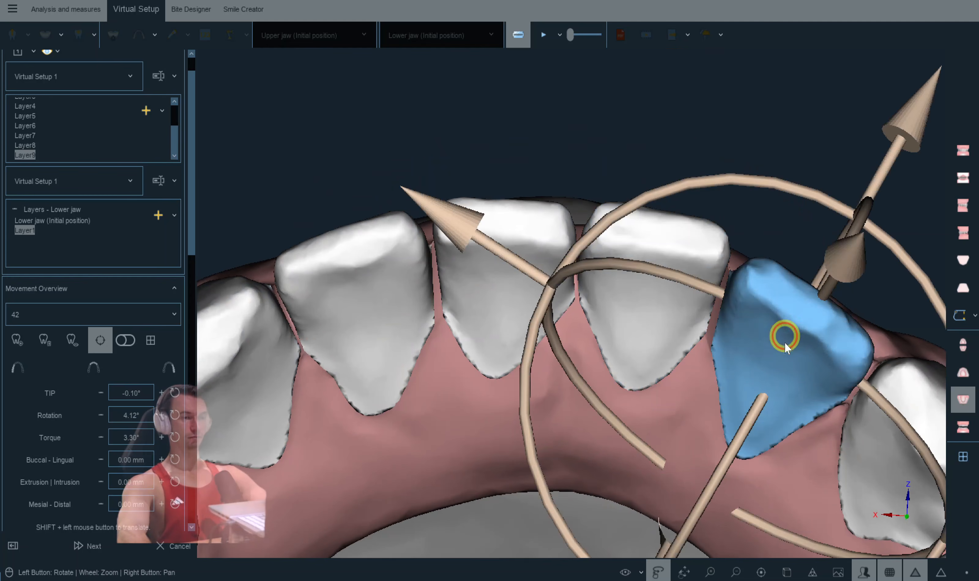
{"action": "left_click_drag", "start_coordinate": [916, 270], "coordinate": [906, 258]}
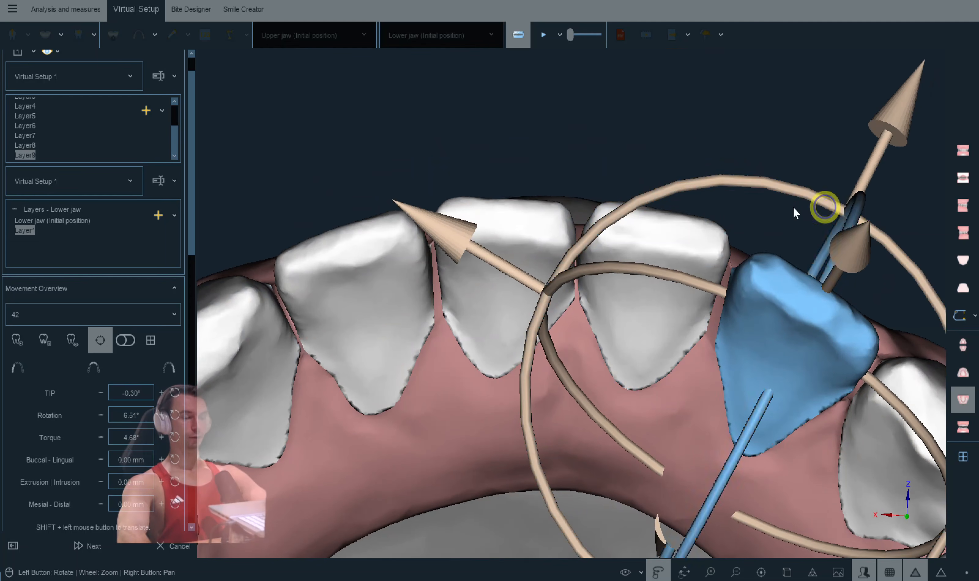
Step: Refine lower central incisor 41 to about -0.33° tip and 5.12° torque, and check the neighbouring incisors
{"action": "left_click", "coordinate": [693, 270]}
{"action": "left_click", "coordinate": [742, 271]}
{"action": "left_click", "coordinate": [593, 253]}
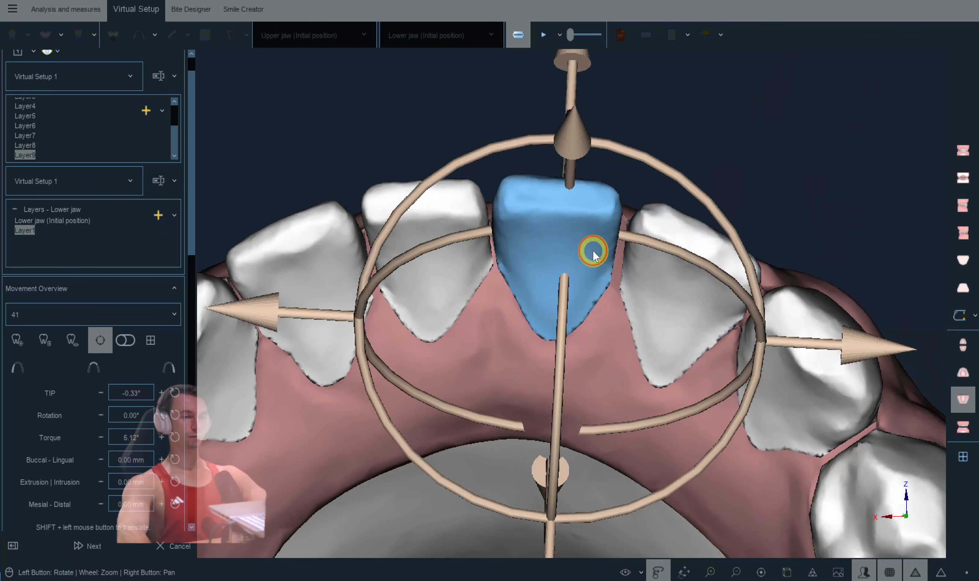
{"action": "left_click_drag", "start_coordinate": [552, 310], "coordinate": [558, 316]}
{"action": "left_click", "coordinate": [472, 226]}
{"action": "left_click_drag", "start_coordinate": [609, 159], "coordinate": [516, 386]}
Step: Intrude lower left canine 33 by about 0.4 mm with about 0.17 mm buccal-lingual shift, comparing it with canine 43
{"action": "left_click", "coordinate": [446, 402]}
{"action": "left_click_drag", "start_coordinate": [446, 402], "coordinate": [634, 398]}
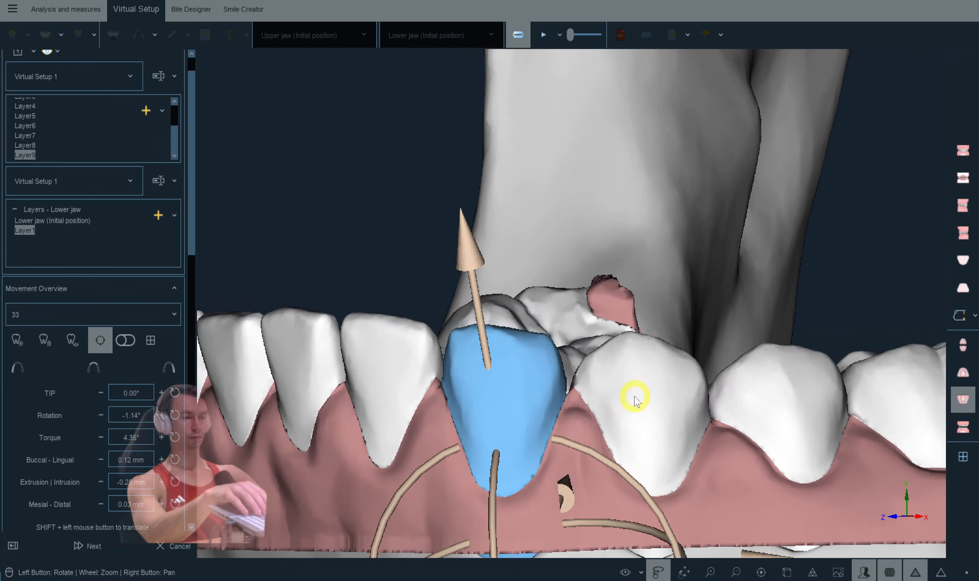
{"action": "left_click_drag", "start_coordinate": [635, 397], "coordinate": [611, 381]}
{"action": "left_click", "coordinate": [488, 367]}
{"action": "left_click_drag", "start_coordinate": [488, 366], "coordinate": [489, 367]}
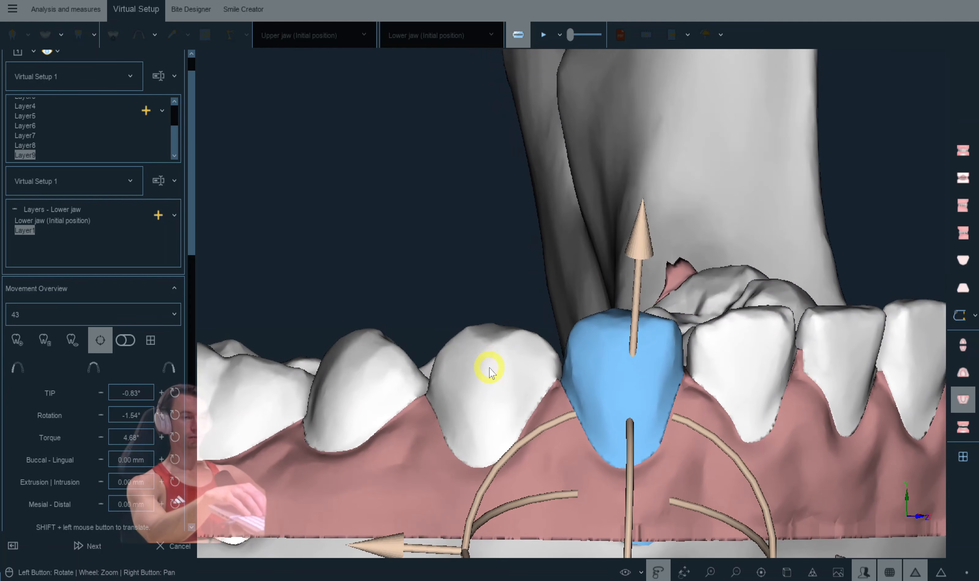
{"action": "left_click_drag", "start_coordinate": [521, 369], "coordinate": [374, 371]}
{"action": "left_click_drag", "start_coordinate": [564, 367], "coordinate": [437, 364]}
{"action": "left_click", "coordinate": [632, 367]}
{"action": "left_click_drag", "start_coordinate": [699, 371], "coordinate": [658, 371]}
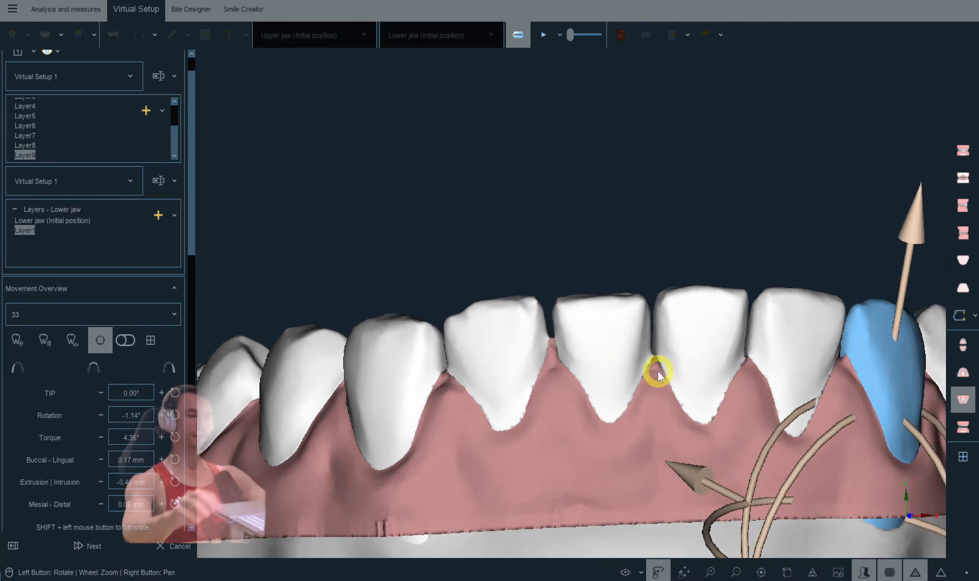
Step: Intrude lower right canine 43 by about 0.50 mm with about 0.21 mm buccal-lingual shift
{"action": "left_click", "coordinate": [563, 372]}
{"action": "key", "text": "Down"}
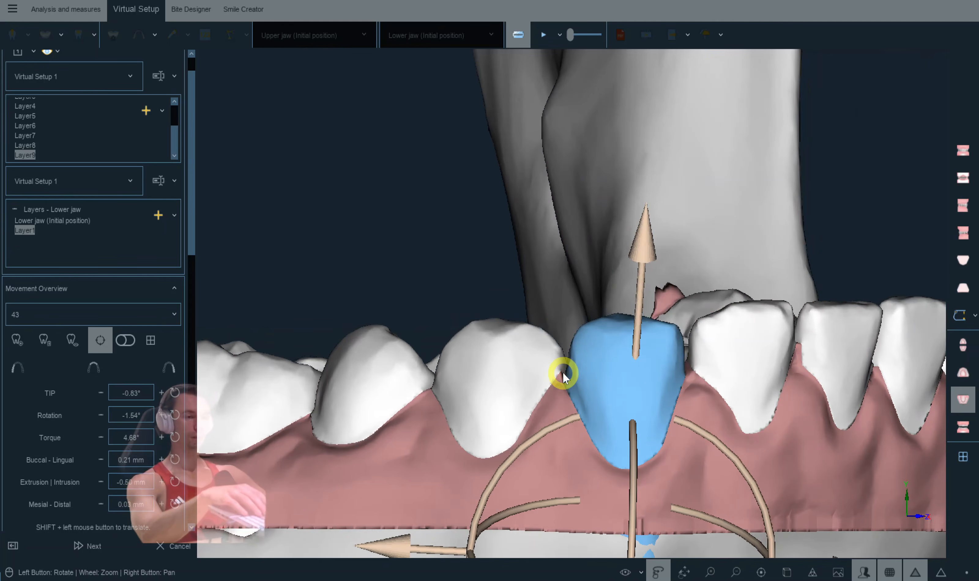
{"action": "key", "text": "Left"}
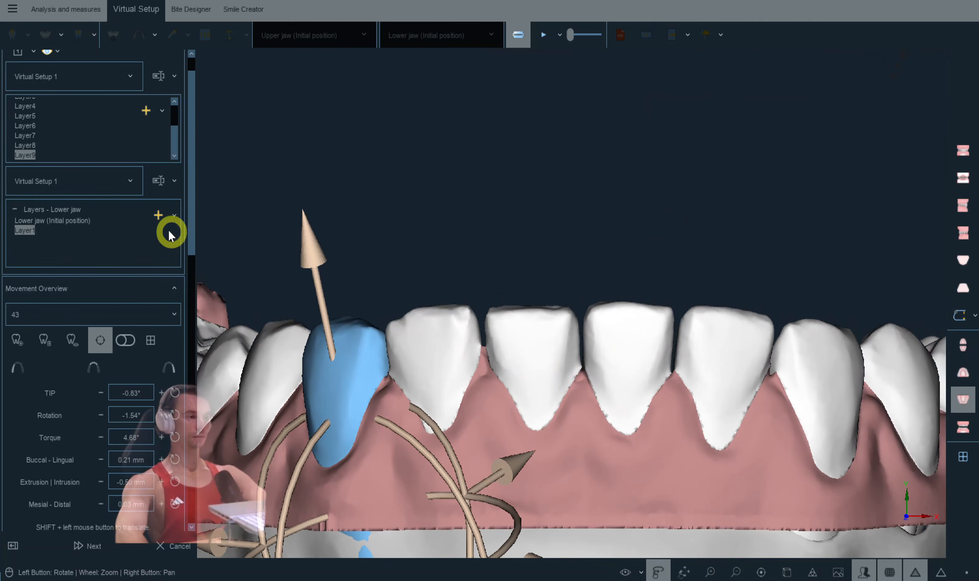
Step: Add Layer2 to the lower jaw and reduce the torque of canine 43 to about 0.81°
{"action": "left_click", "coordinate": [159, 216]}
{"action": "left_click_drag", "start_coordinate": [490, 311], "coordinate": [721, 374]}
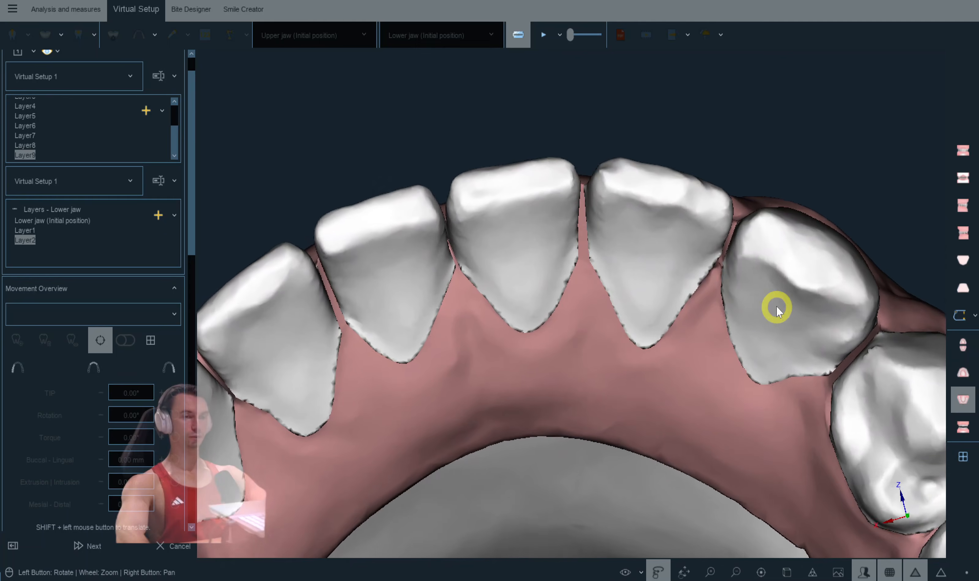
{"action": "left_click", "coordinate": [776, 305]}
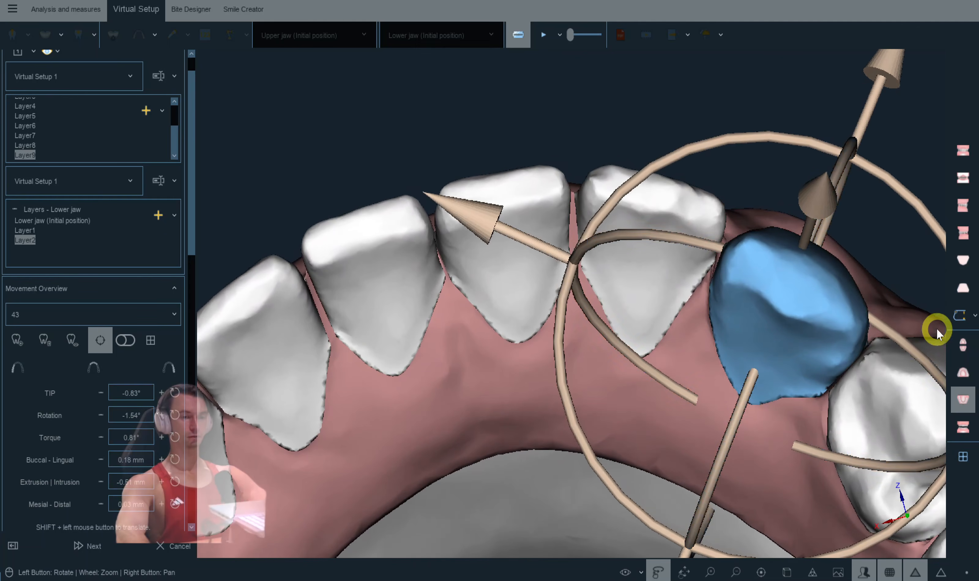
Step: Reduce the torque of lower incisors 42, 41 and 31 in Layer2, bringing 41 to about -0.89°
{"action": "left_click", "coordinate": [652, 230]}
{"action": "left_click_drag", "start_coordinate": [638, 325], "coordinate": [632, 346]}
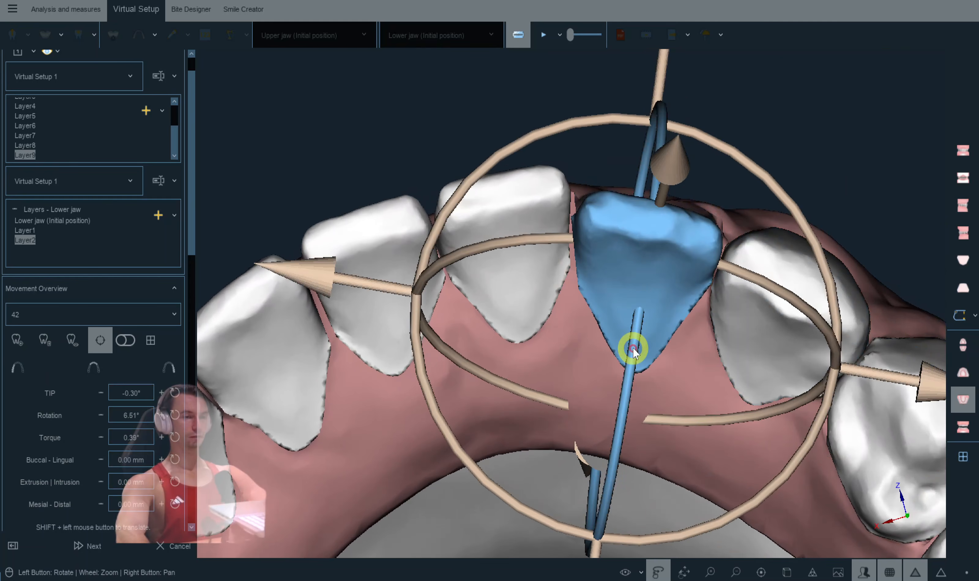
{"action": "left_click", "coordinate": [523, 243]}
{"action": "left_click_drag", "start_coordinate": [534, 329], "coordinate": [586, 243]}
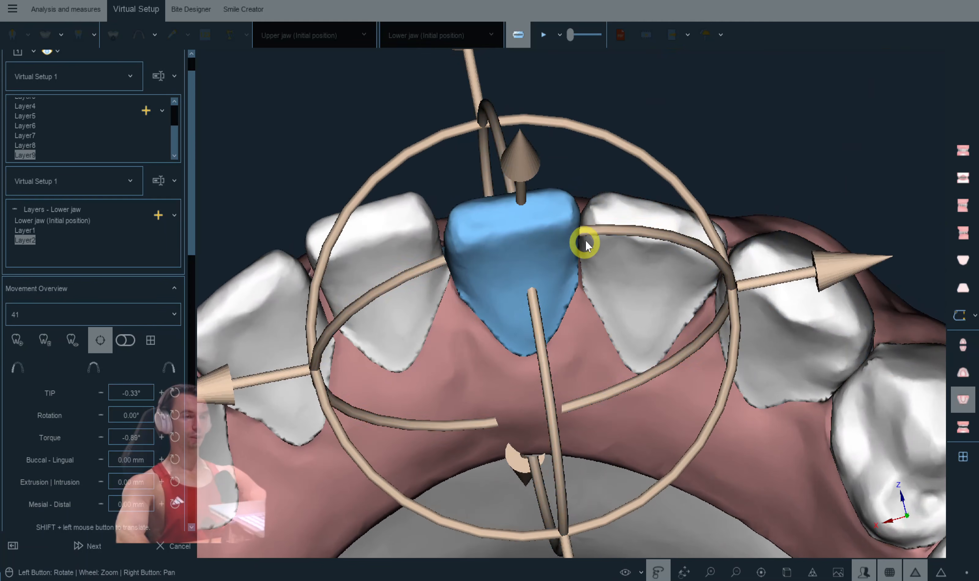
{"action": "left_click", "coordinate": [397, 270]}
{"action": "left_click_drag", "start_coordinate": [415, 337], "coordinate": [486, 364]}
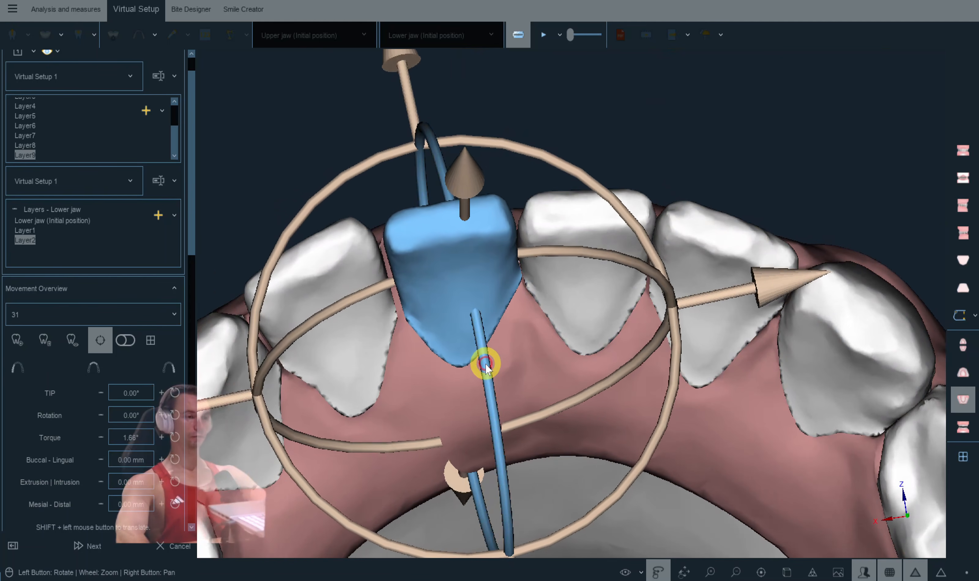
Step: Reduce the torque of lower left canine 33 to about 0.47° with about -0.91° tip
{"action": "left_click_drag", "start_coordinate": [343, 317], "coordinate": [542, 359]}
{"action": "left_click", "coordinate": [426, 349]}
{"action": "left_click_drag", "start_coordinate": [431, 350], "coordinate": [525, 372]}
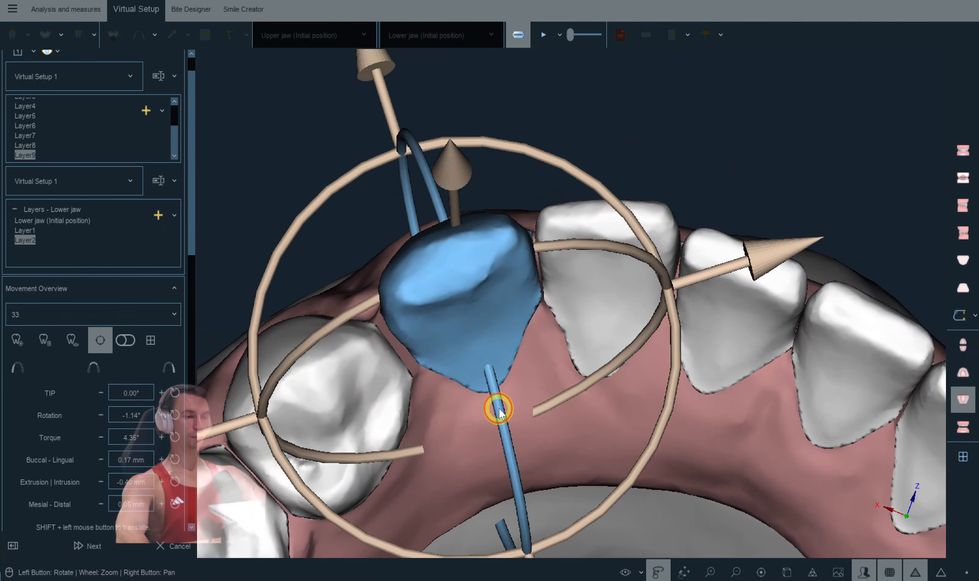
{"action": "left_click_drag", "start_coordinate": [498, 409], "coordinate": [547, 339]}
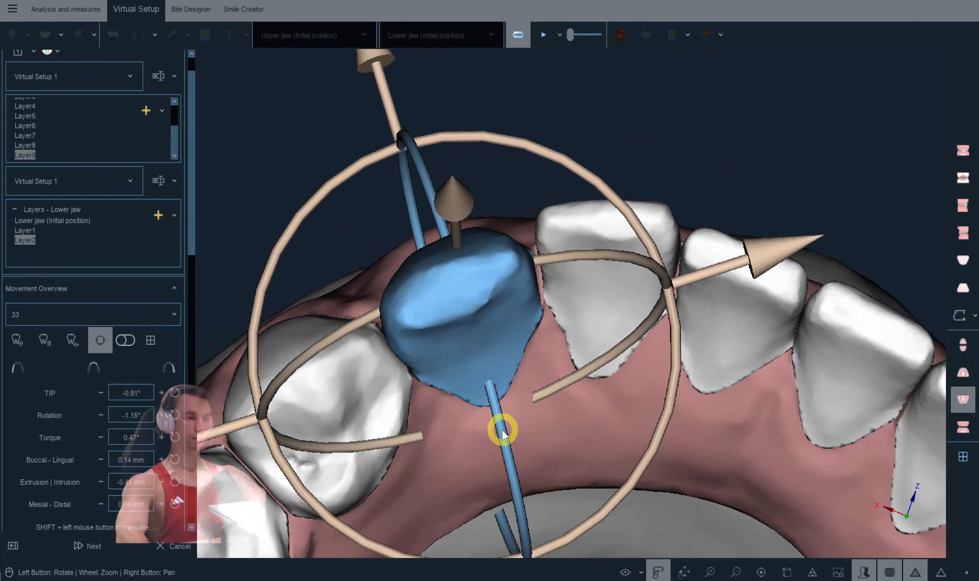
Step: Reduce the torque of lower left lateral incisor 32 to about -1.33° and adjust it against its neighbours
{"action": "left_click", "coordinate": [604, 304]}
{"action": "left_click_drag", "start_coordinate": [605, 309], "coordinate": [605, 365]}
{"action": "left_click_drag", "start_coordinate": [671, 317], "coordinate": [600, 333]}
{"action": "left_click", "coordinate": [661, 365]}
{"action": "left_click_drag", "start_coordinate": [669, 365], "coordinate": [670, 377]}
{"action": "left_click", "coordinate": [520, 310]}
{"action": "left_click_drag", "start_coordinate": [520, 310], "coordinate": [528, 313]}
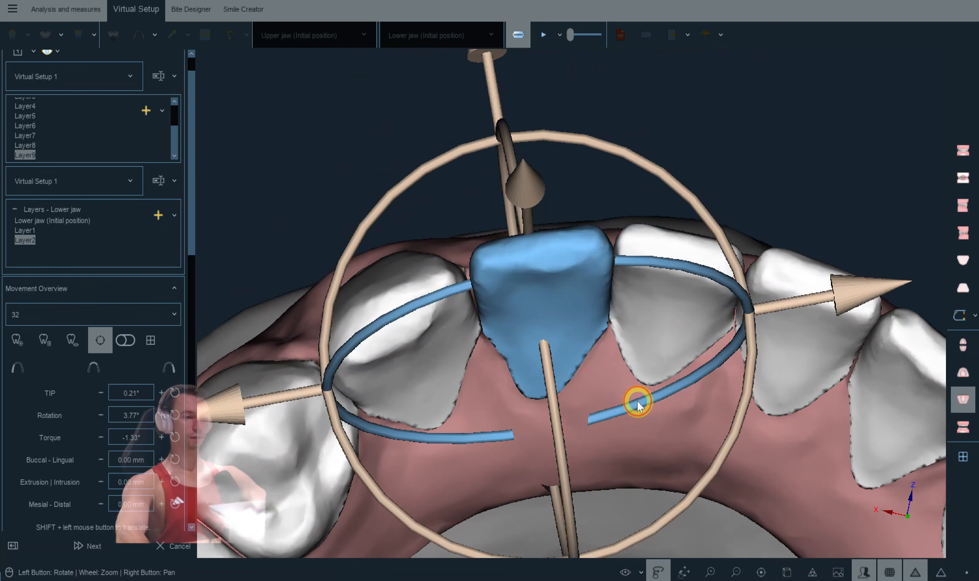
Step: Adjust lower lateral incisors 32 and 42 on lower-jaw Layer2, bringing tooth 42 to about 9.15° rotation and -1.53° torque
{"action": "left_click", "coordinate": [649, 364]}
{"action": "left_click", "coordinate": [788, 356]}
{"action": "left_click_drag", "start_coordinate": [789, 355], "coordinate": [722, 386]}
{"action": "left_click", "coordinate": [846, 353]}
{"action": "left_click_drag", "start_coordinate": [853, 361], "coordinate": [807, 421]}
{"action": "left_click_drag", "start_coordinate": [819, 509], "coordinate": [828, 507]}
{"action": "left_click_drag", "start_coordinate": [650, 406], "coordinate": [647, 423]}
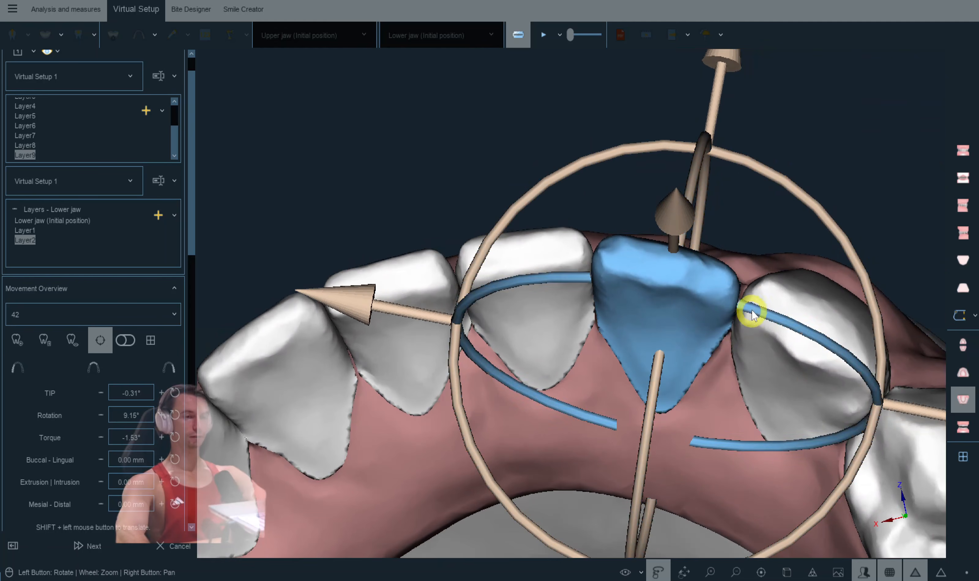
Step: Compare the lower jaw's initial position with Layer2 and fine-tune the angulation of the lower incisors
{"action": "left_click", "coordinate": [54, 222]}
{"action": "scroll", "coordinate": [26, 242], "scroll_direction": "up", "scroll_amount": 3}
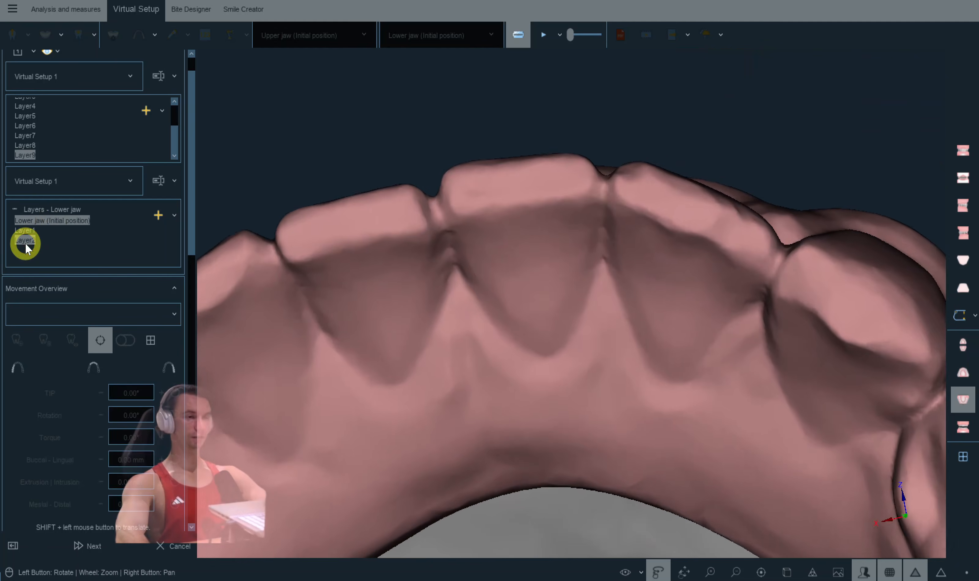
{"action": "left_click", "coordinate": [25, 243]}
{"action": "left_click", "coordinate": [682, 255]}
{"action": "left_click", "coordinate": [546, 267]}
{"action": "left_click_drag", "start_coordinate": [546, 336], "coordinate": [547, 349]}
{"action": "left_click_drag", "start_coordinate": [564, 349], "coordinate": [578, 357]}
Step: Check tooth 32 on Layer2 against the lower jaw's initial position
{"action": "left_click", "coordinate": [57, 222]}
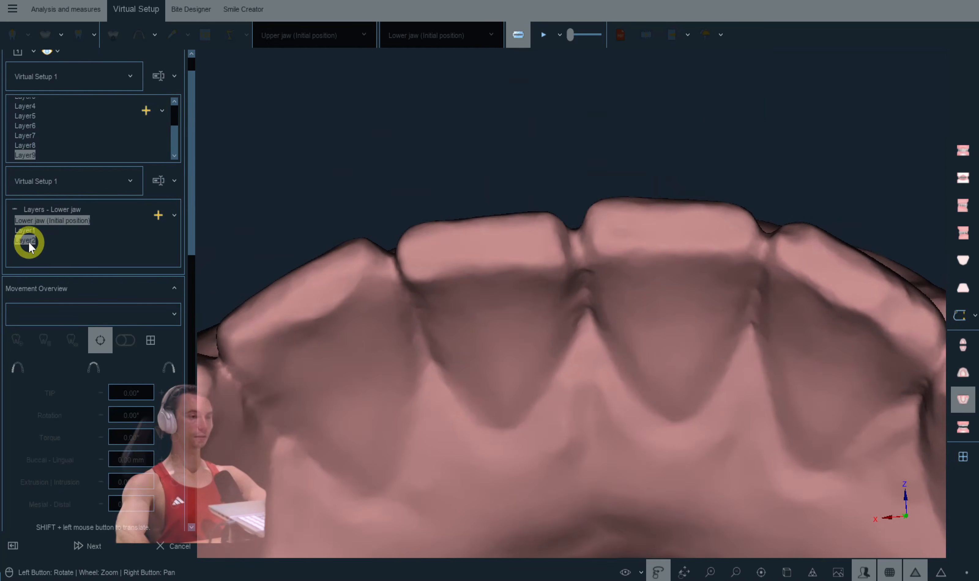
{"action": "left_click", "coordinate": [28, 241]}
{"action": "left_click", "coordinate": [442, 345]}
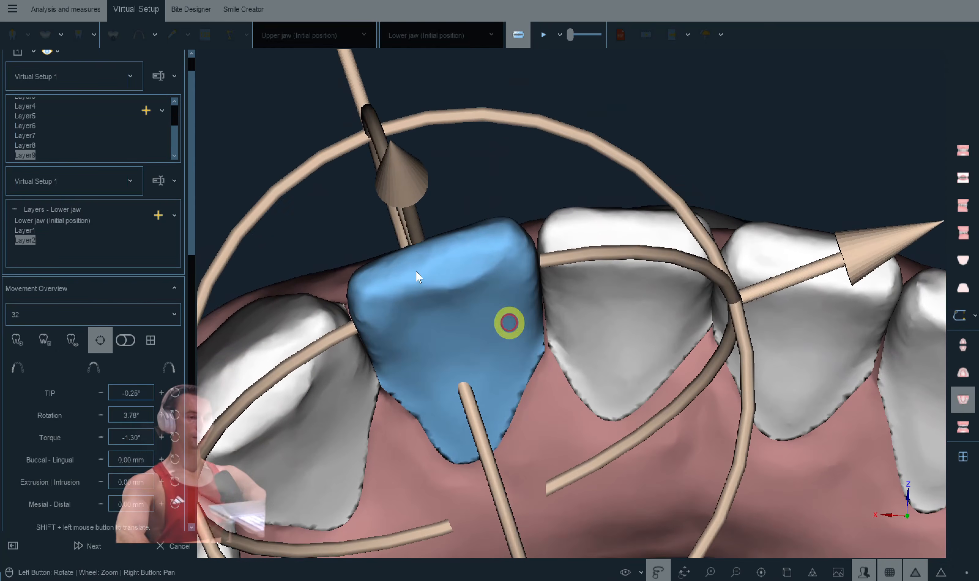
{"action": "left_click", "coordinate": [95, 45]}
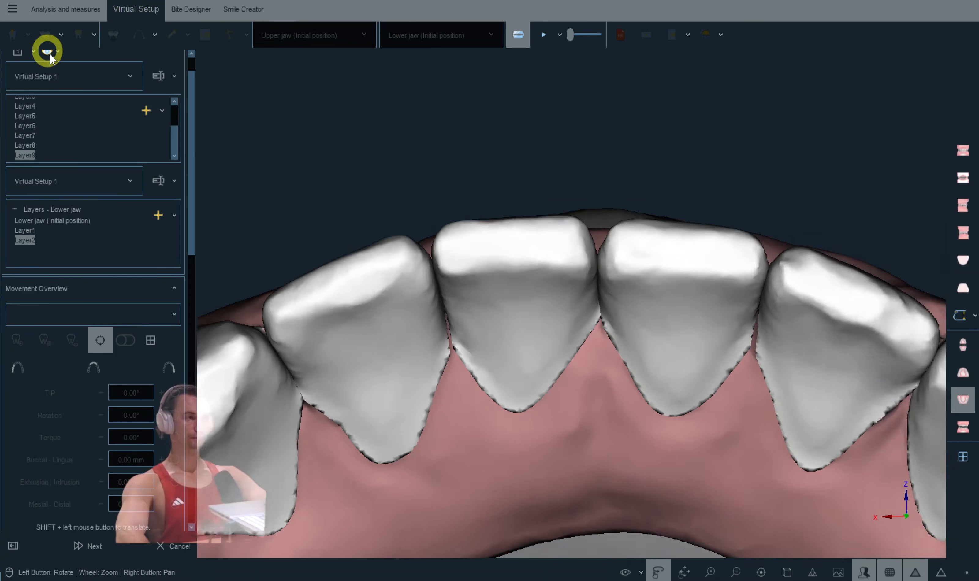
{"action": "left_click", "coordinate": [54, 221]}
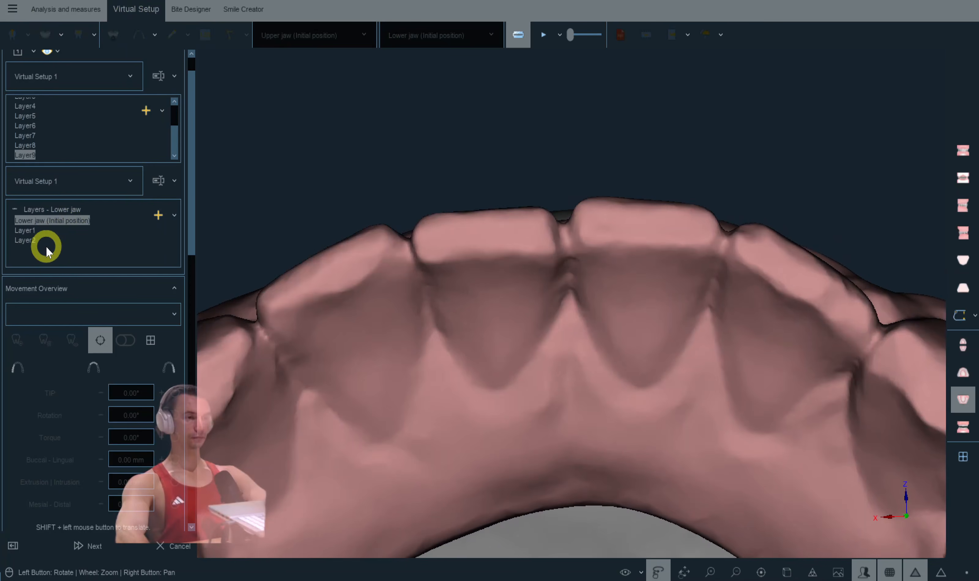
{"action": "left_click", "coordinate": [28, 242]}
Step: Rotate tooth 32 to about 5.33° and compare Layer2 with the lower jaw's initial position
{"action": "left_click", "coordinate": [454, 279]}
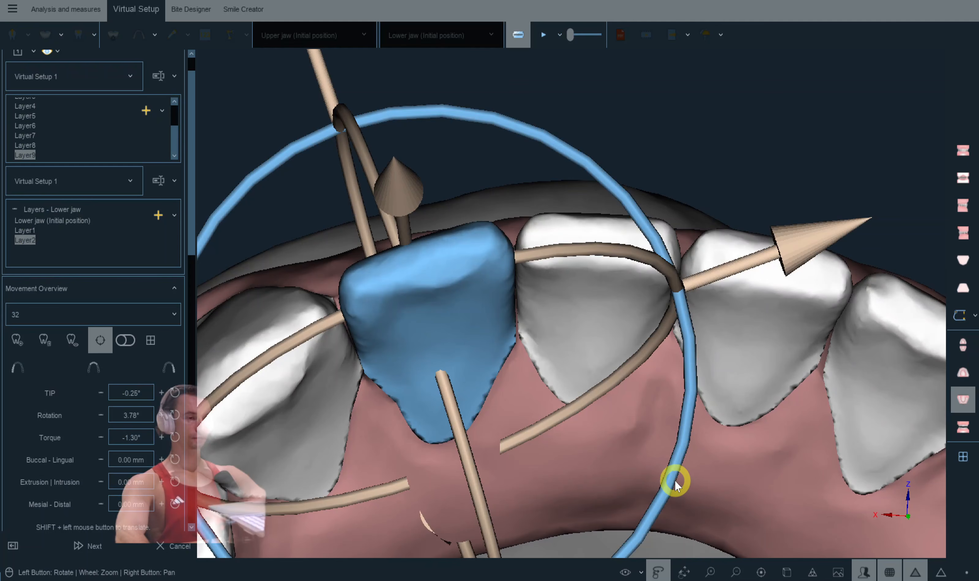
{"action": "left_click_drag", "start_coordinate": [674, 483], "coordinate": [519, 429]}
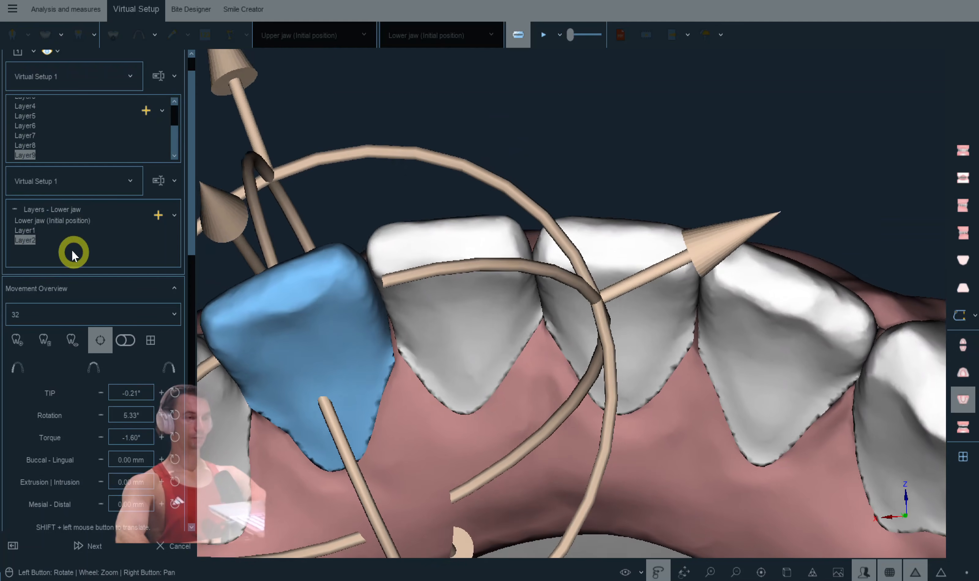
{"action": "left_click", "coordinate": [49, 221]}
{"action": "left_click", "coordinate": [26, 240]}
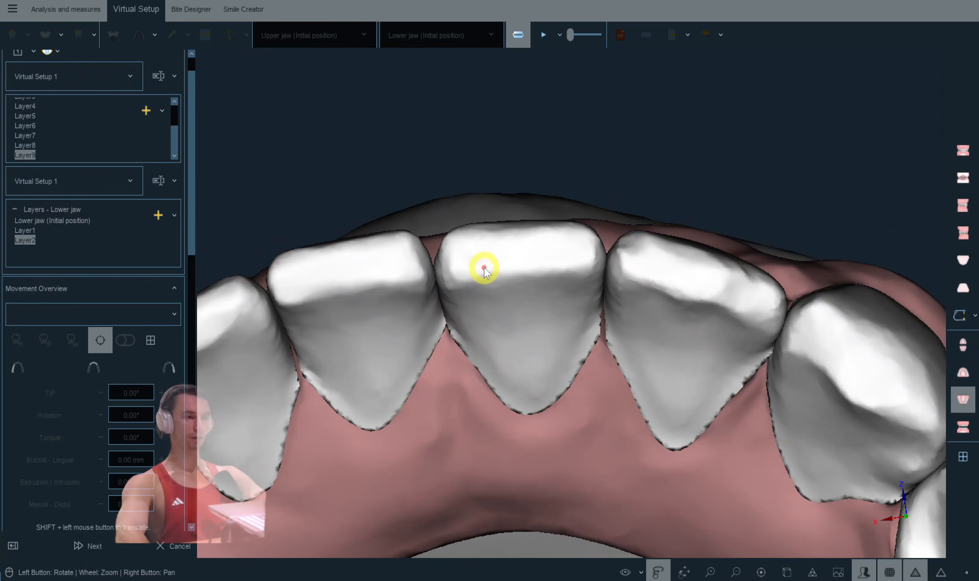
Step: Compare the incisors with their initial position and adjust tooth 42 to about -0.83° tip, 9.17° rotation and -0.92° torque
{"action": "left_click", "coordinate": [485, 267]}
{"action": "left_click", "coordinate": [26, 240]}
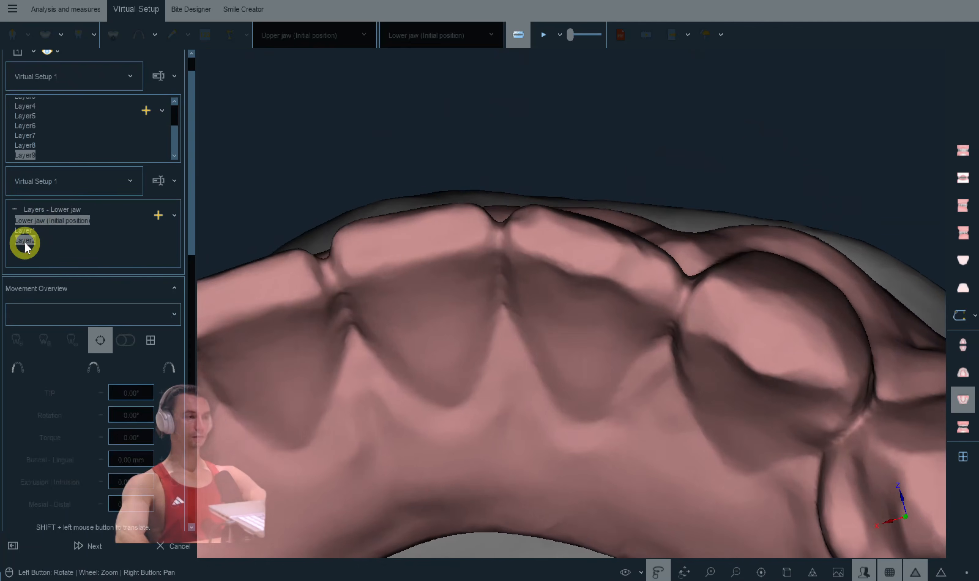
{"action": "left_click", "coordinate": [429, 273]}
{"action": "left_click", "coordinate": [306, 332]}
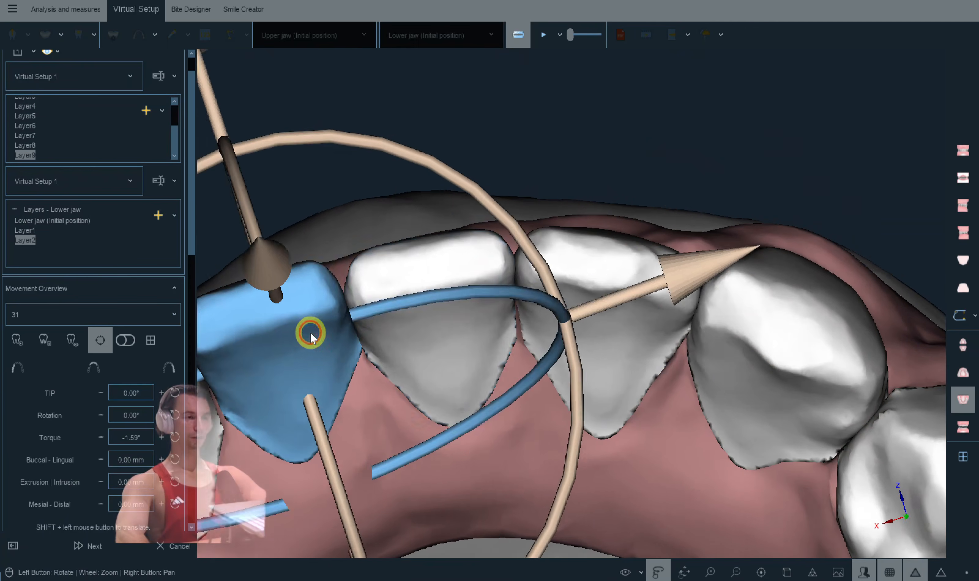
{"action": "left_click", "coordinate": [598, 373]}
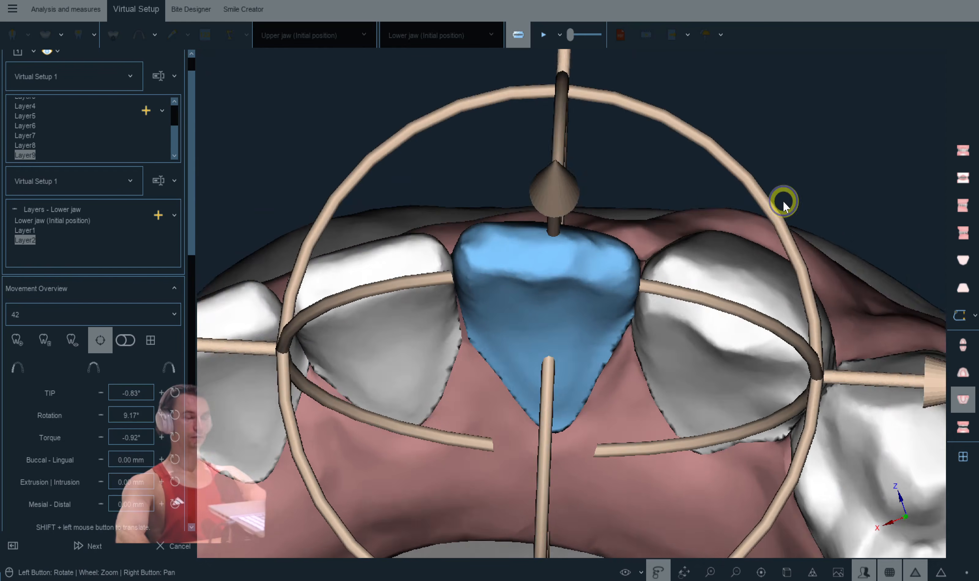
{"action": "left_click", "coordinate": [782, 202]}
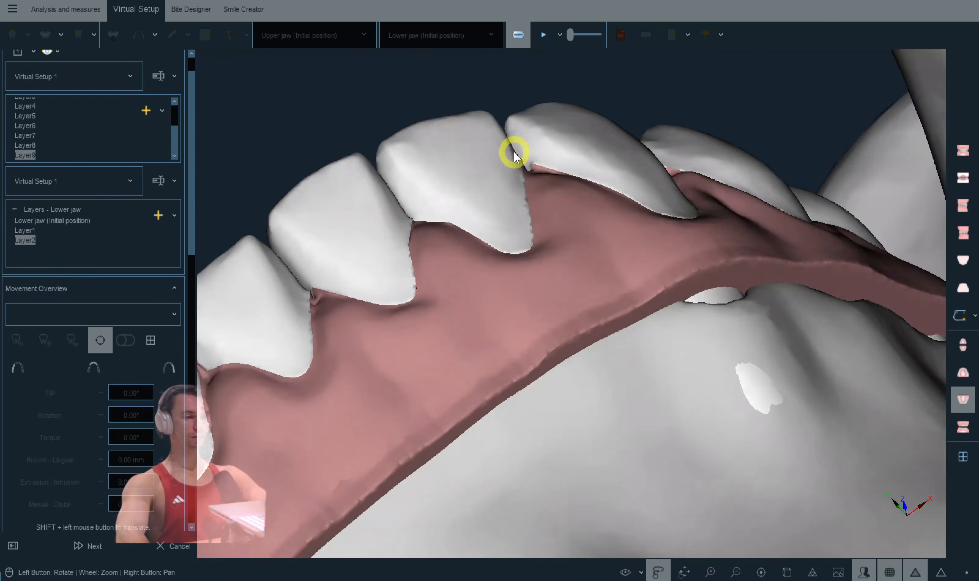
Step: Slightly intrude the four lower incisors 31, 32, 41 and 42 to level their incisal edges
{"action": "left_click", "coordinate": [602, 260]}
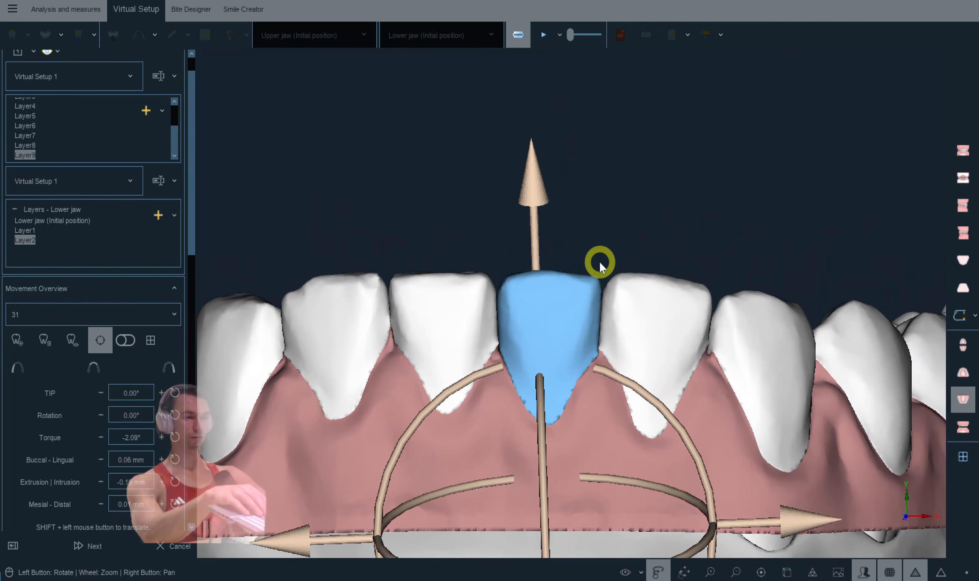
{"action": "left_click", "coordinate": [600, 264]}
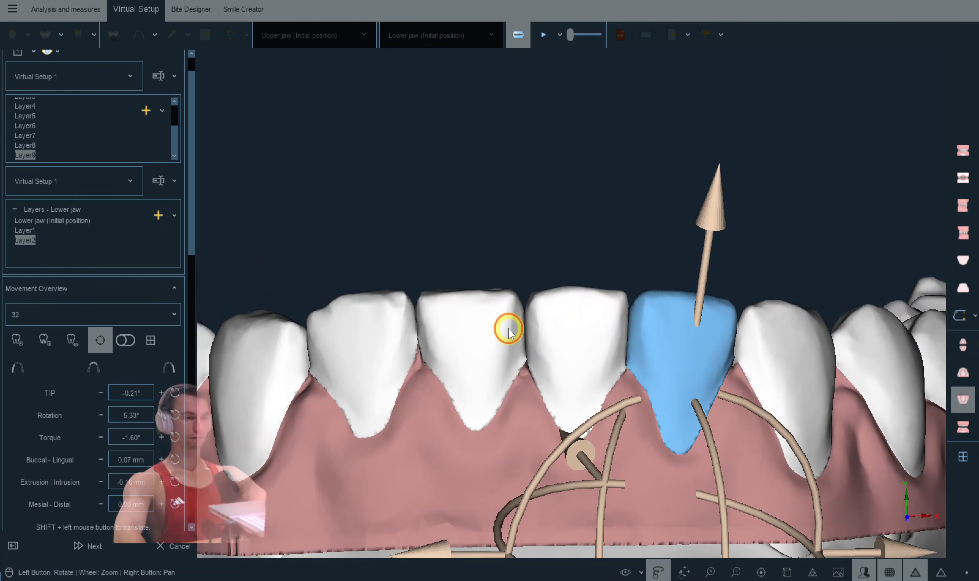
{"action": "left_click", "coordinate": [509, 329]}
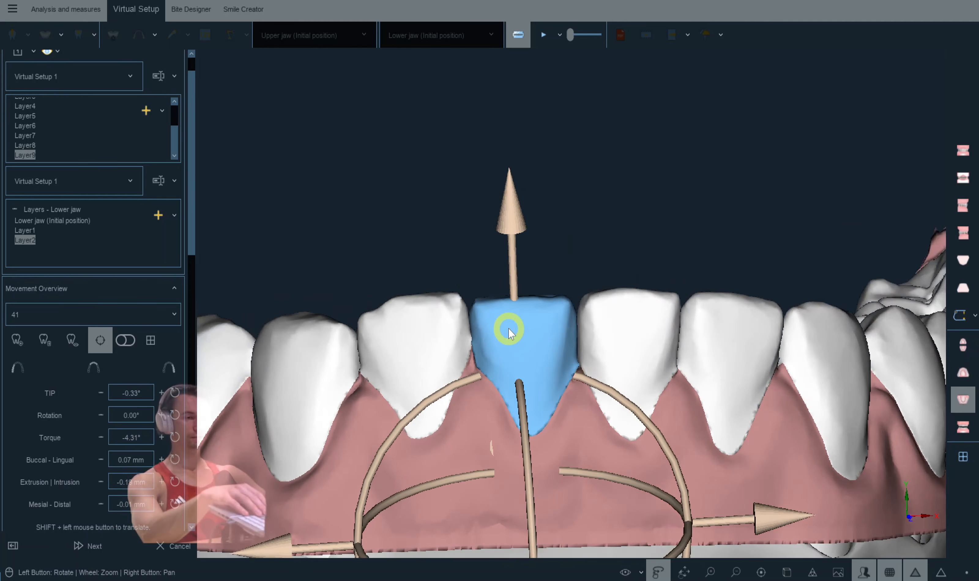
{"action": "left_click", "coordinate": [509, 329]}
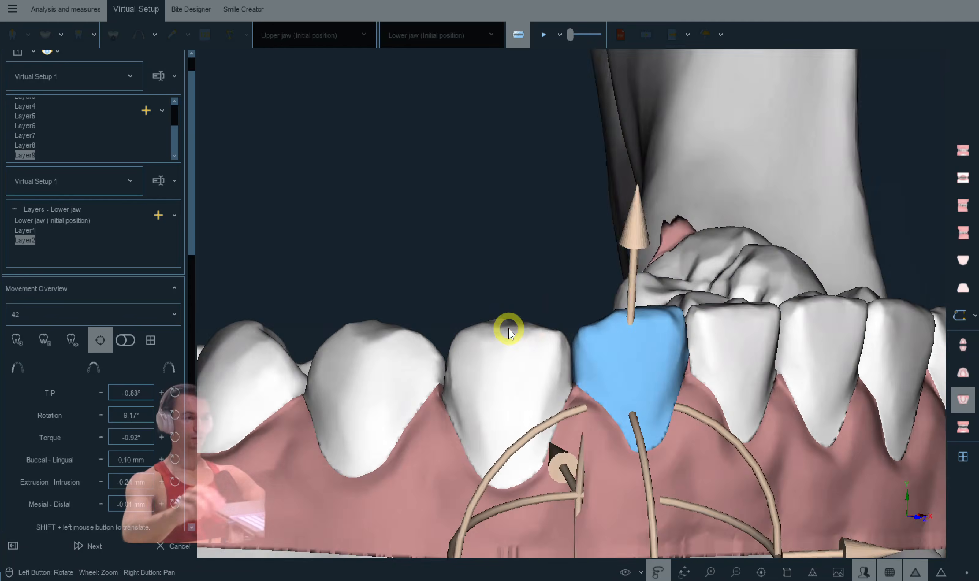
Step: Extrude lower premolars 44 and 45 slightly to level that side of the lower arch
{"action": "left_click", "coordinate": [504, 378]}
{"action": "left_click", "coordinate": [595, 369]}
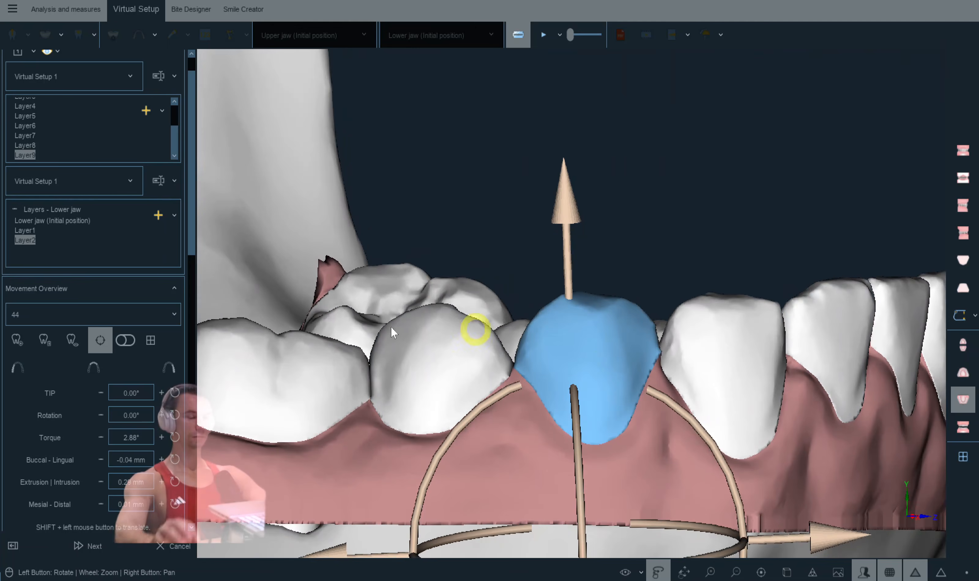
{"action": "left_click", "coordinate": [424, 369]}
{"action": "key", "text": "Up"}
{"action": "key", "text": "Up"}
{"action": "key", "text": "Up"}
{"action": "key", "text": "Up"}
{"action": "key", "text": "Up"}
{"action": "key", "text": "Up"}
{"action": "key", "text": "Up"}
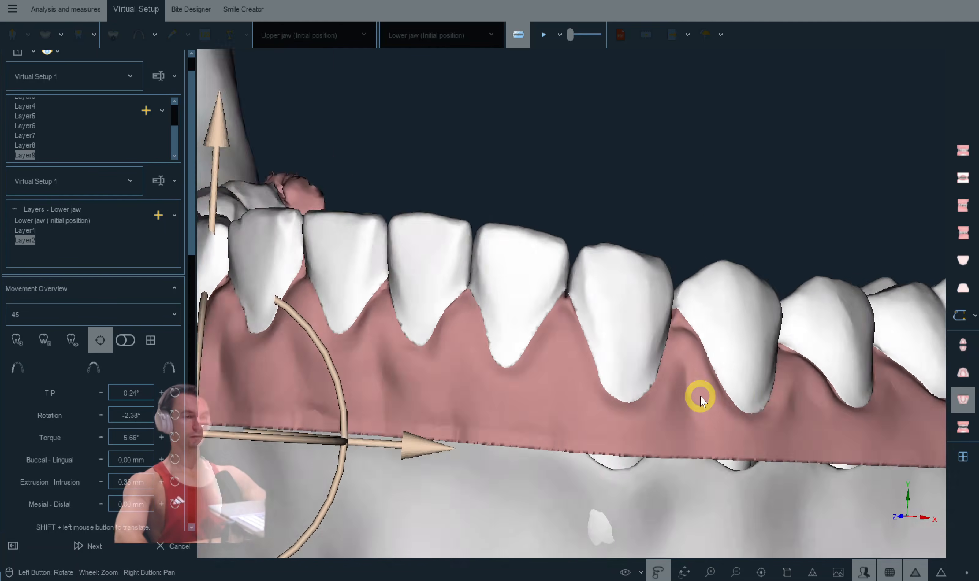
Step: Extrude lower premolars 35 and 34 and intrude central incisor 31 further
{"action": "left_click", "coordinate": [617, 357]}
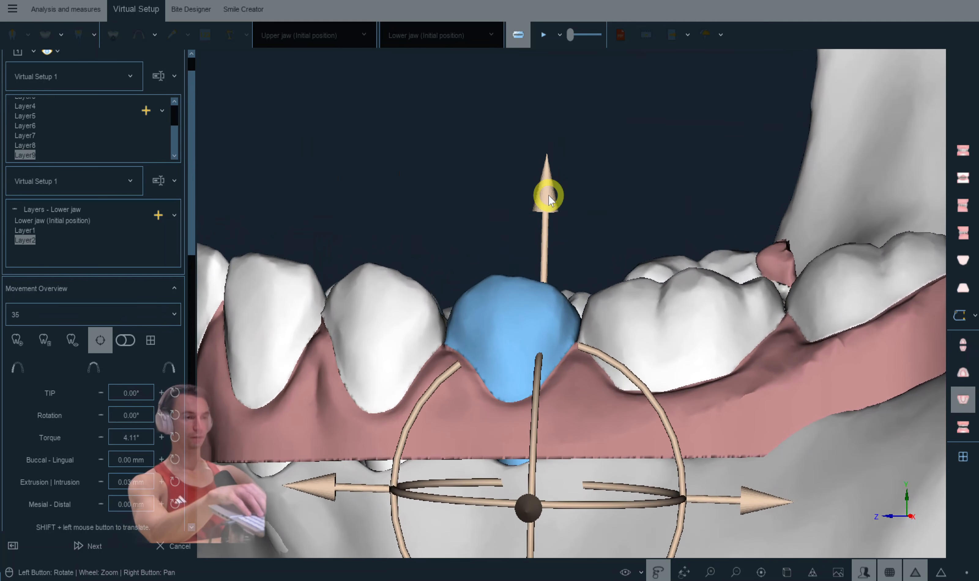
{"action": "left_click", "coordinate": [420, 275]}
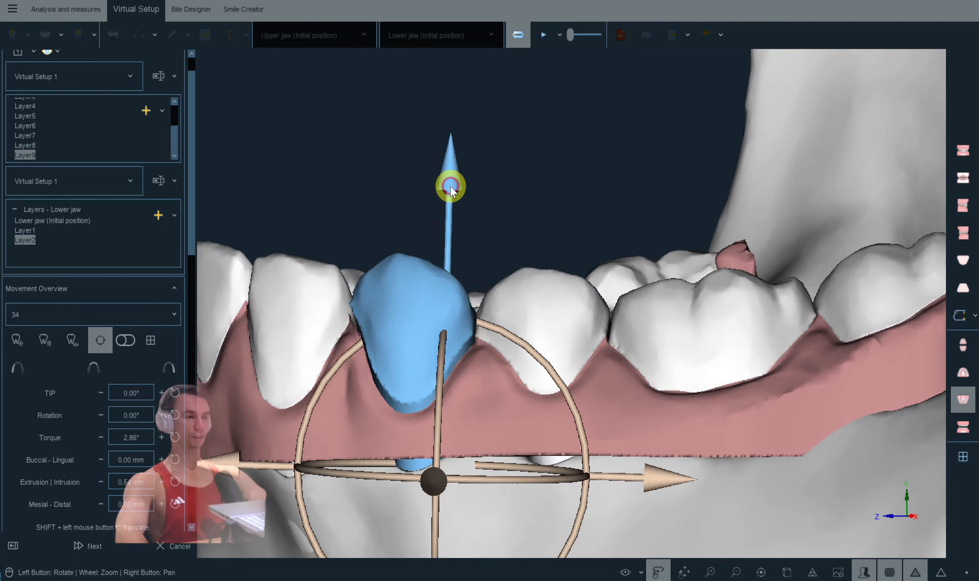
{"action": "left_click_drag", "start_coordinate": [490, 187], "coordinate": [612, 209]}
{"action": "left_click", "coordinate": [558, 298]}
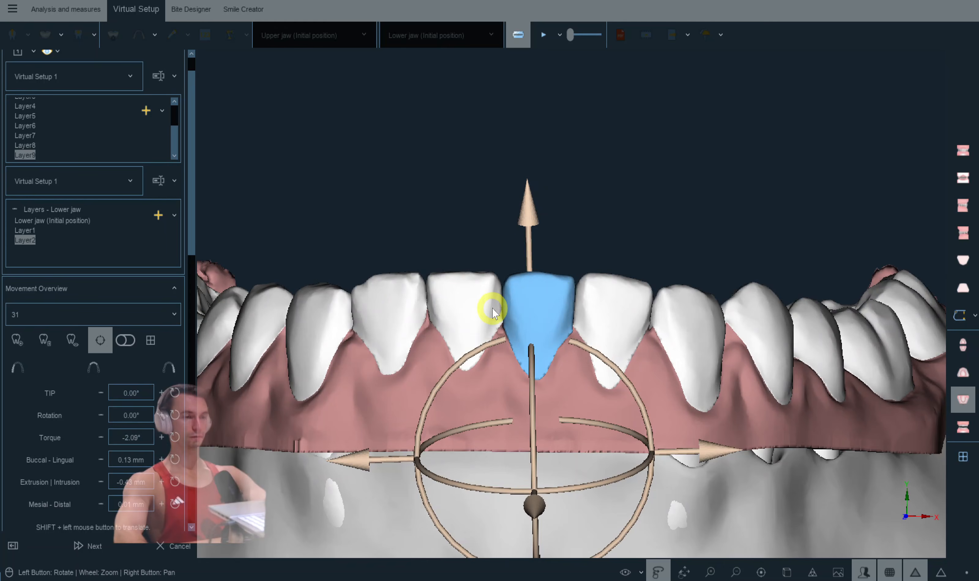
{"action": "left_click", "coordinate": [517, 236]}
Step: Display both jaws together and examine the overjet and occlusion from below and from the side
{"action": "left_click", "coordinate": [962, 427]}
{"action": "left_click", "coordinate": [968, 426]}
{"action": "key", "text": "Up"}
{"action": "key", "text": "Up"}
{"action": "key", "text": "Up"}
{"action": "key", "text": "Up"}
{"action": "key", "text": "Up"}
{"action": "key", "text": "Up"}
{"action": "key", "text": "Up"}
{"action": "key", "text": "Up"}
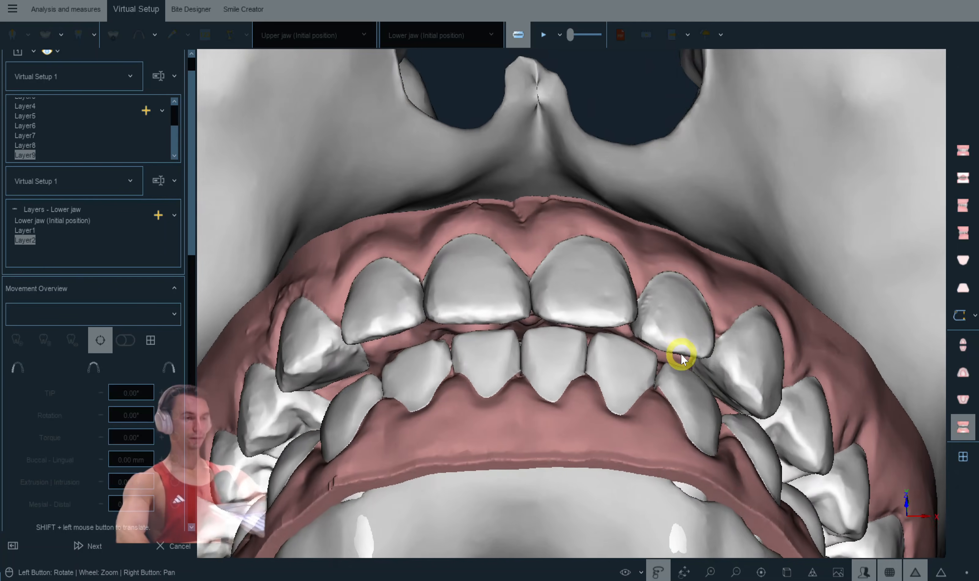
{"action": "left_click_drag", "start_coordinate": [680, 354], "coordinate": [184, 223]}
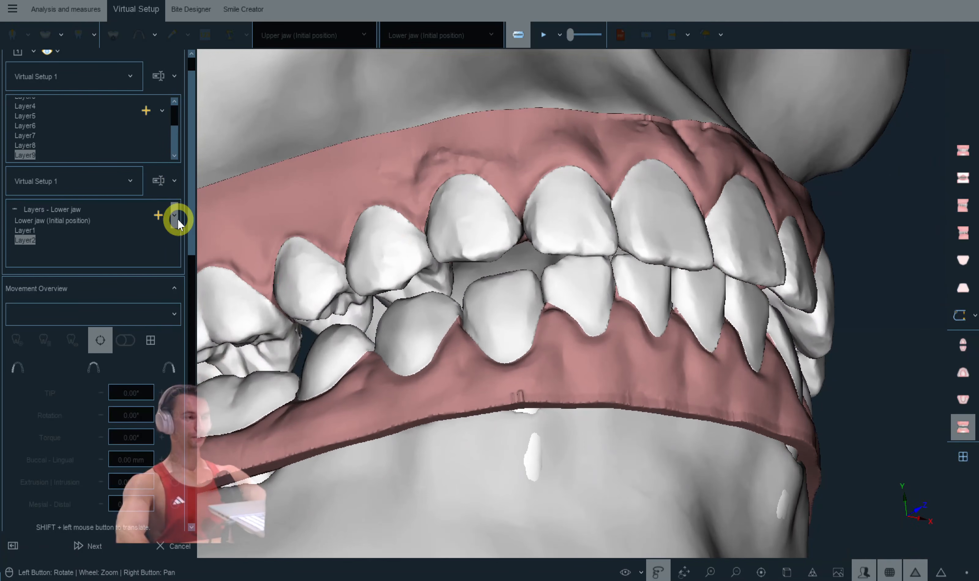
Step: Add a new layer to the lower-jaw setup and display the lower jaw alone
{"action": "left_click", "coordinate": [175, 215]}
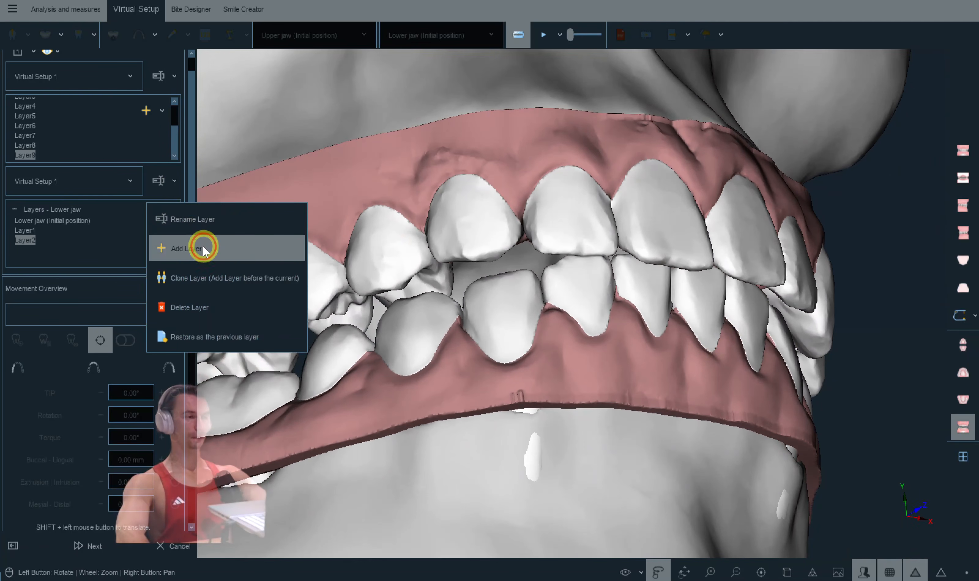
{"action": "left_click", "coordinate": [202, 249]}
{"action": "left_click_drag", "start_coordinate": [203, 246], "coordinate": [963, 399]}
{"action": "left_click", "coordinate": [963, 402]}
{"action": "left_click_drag", "start_coordinate": [555, 349], "coordinate": [561, 360]}
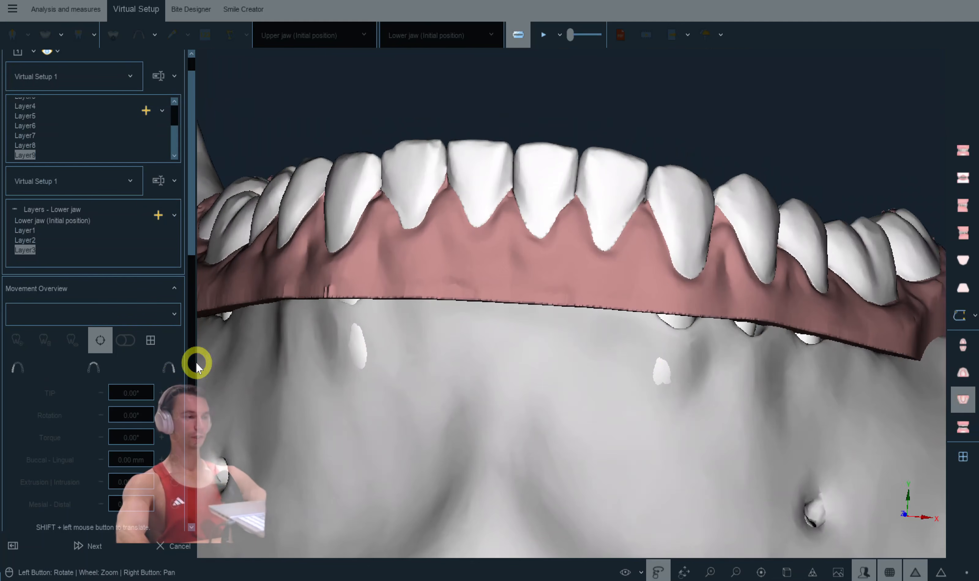
Step: Select all lower teeth, display both jaws, and translate the lower arch as a group to fit the upper teeth
{"action": "left_click", "coordinate": [108, 365]}
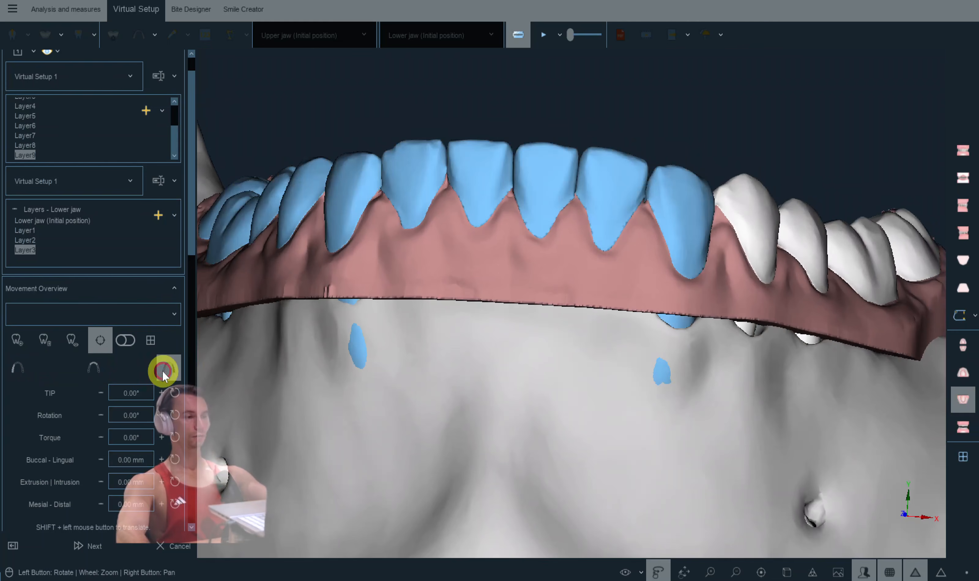
{"action": "left_click", "coordinate": [952, 400]}
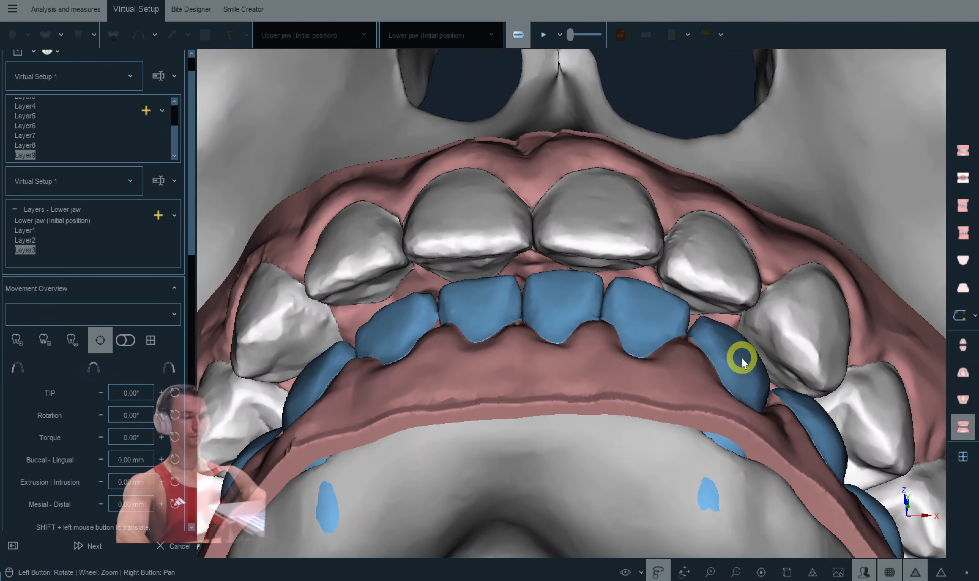
{"action": "left_click_drag", "start_coordinate": [741, 359], "coordinate": [742, 363]}
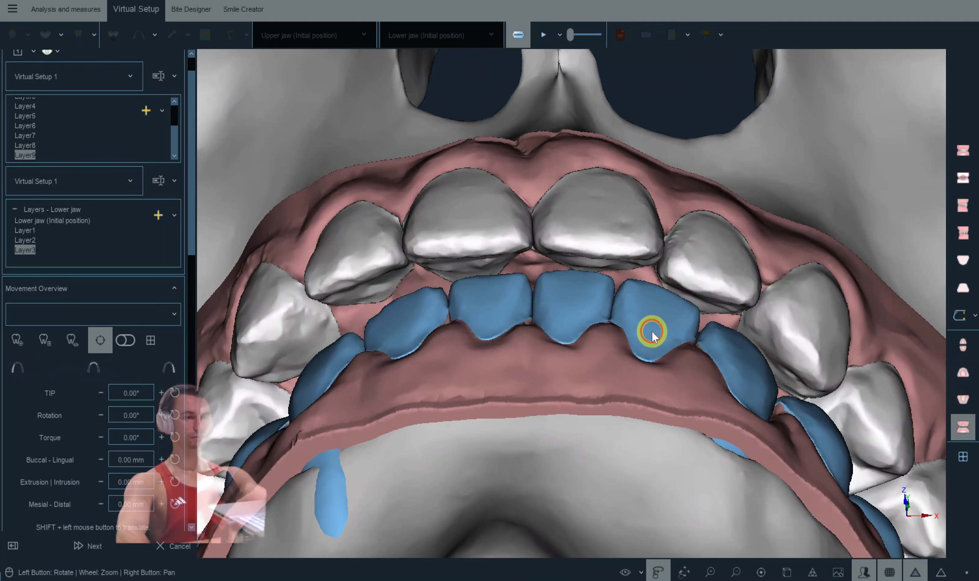
{"action": "left_click_drag", "start_coordinate": [651, 323], "coordinate": [650, 323], "text": "shift"}
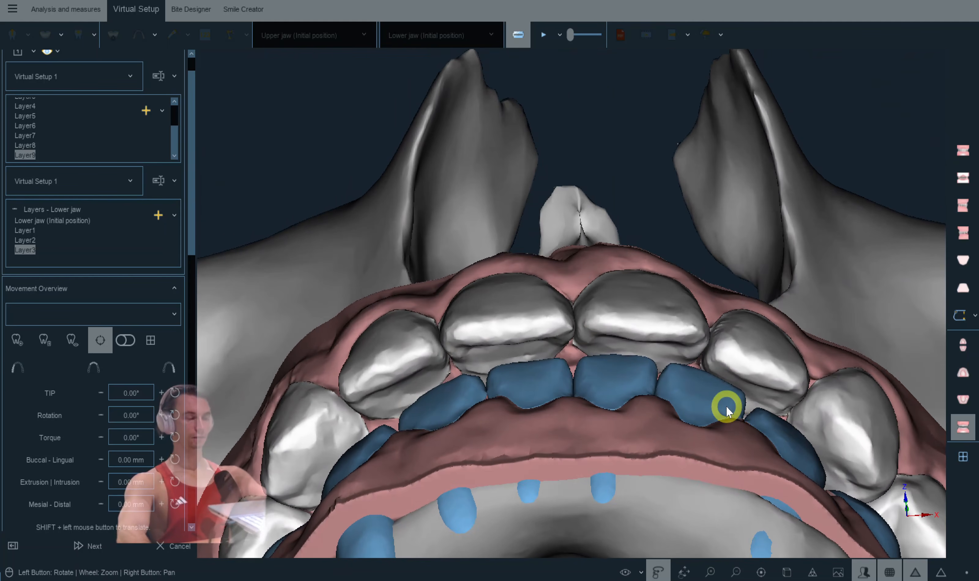
{"action": "left_click_drag", "start_coordinate": [727, 407], "coordinate": [726, 409], "text": "shift"}
{"action": "left_click_drag", "start_coordinate": [618, 401], "coordinate": [617, 383], "text": "shift"}
{"action": "left_click_drag", "start_coordinate": [697, 404], "coordinate": [701, 400], "text": "shift"}
{"action": "left_click_drag", "start_coordinate": [624, 395], "coordinate": [628, 380], "text": "shift"}
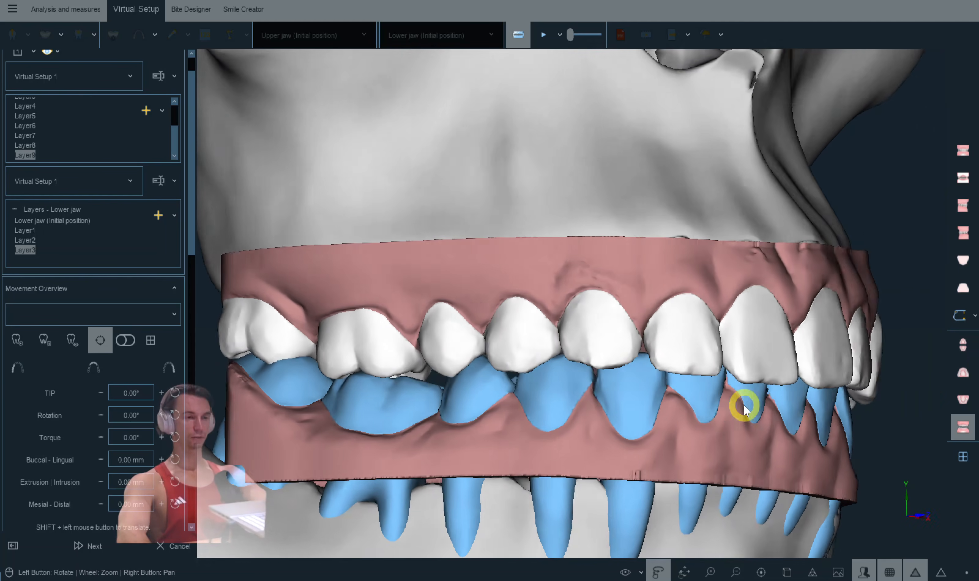
{"action": "left_click_drag", "start_coordinate": [743, 405], "coordinate": [546, 382]}
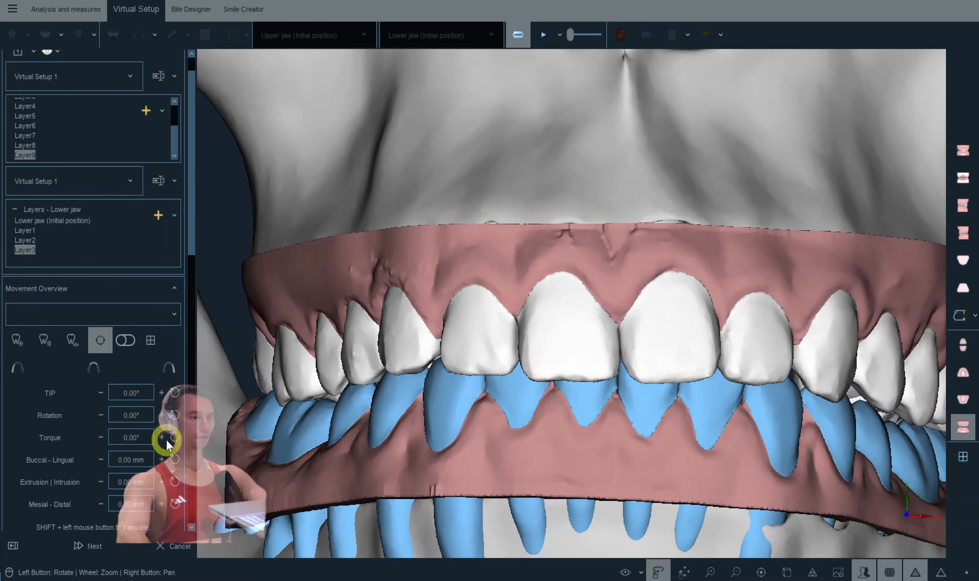
Step: Delete Layer3 from the lower-jaw setup to discard the group movement
{"action": "left_click", "coordinate": [171, 215]}
{"action": "left_click", "coordinate": [212, 306]}
{"action": "left_click", "coordinate": [518, 317]}
Step: Select upper tooth 12 and examine its position against the neighbouring and opposing teeth in Layer9
{"action": "left_click", "coordinate": [466, 391]}
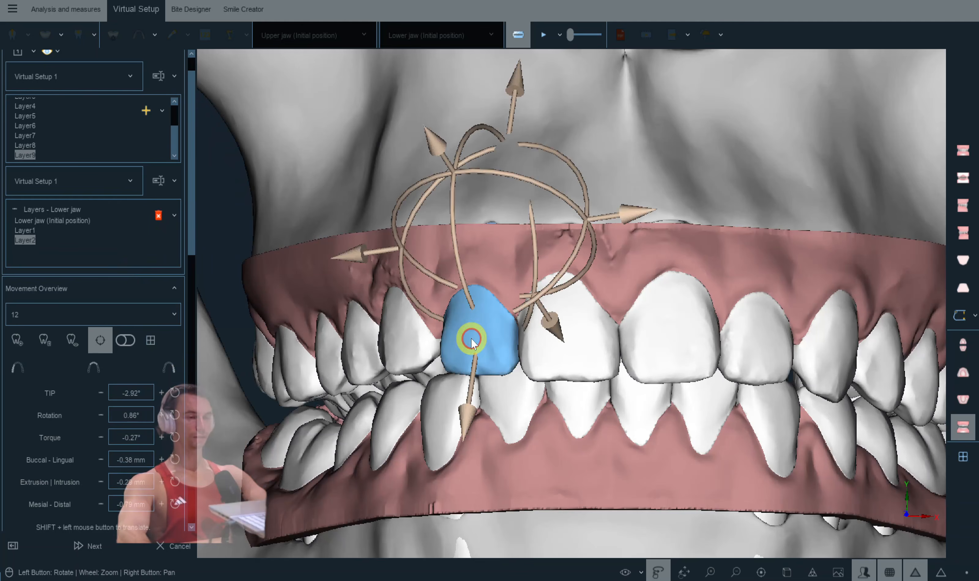
{"action": "scroll", "coordinate": [499, 338], "scroll_direction": "up", "scroll_amount": 3}
{"action": "left_click_drag", "start_coordinate": [500, 335], "coordinate": [594, 329]}
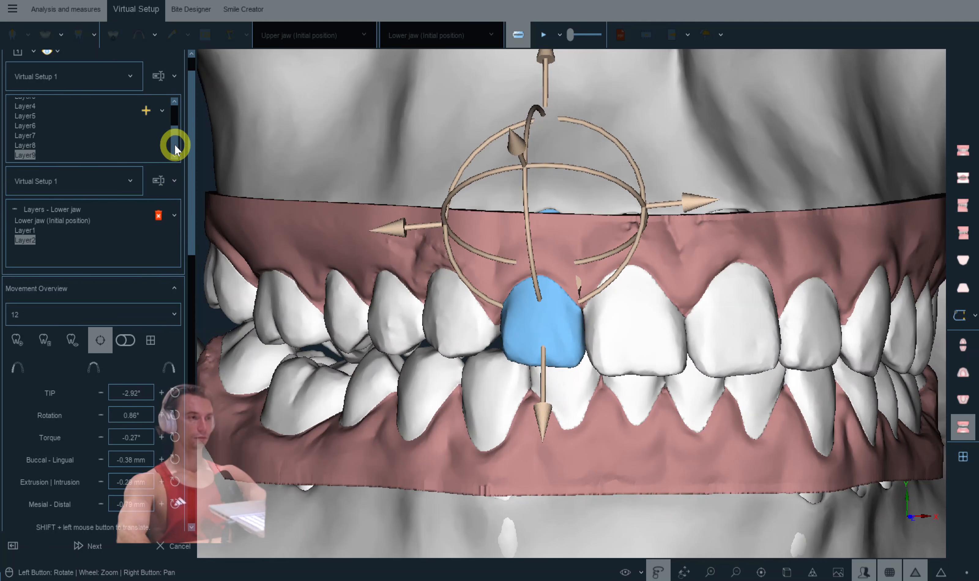
{"action": "left_click_drag", "start_coordinate": [174, 109], "coordinate": [180, 151]}
{"action": "scroll", "coordinate": [321, 272], "scroll_direction": "up", "scroll_amount": 3}
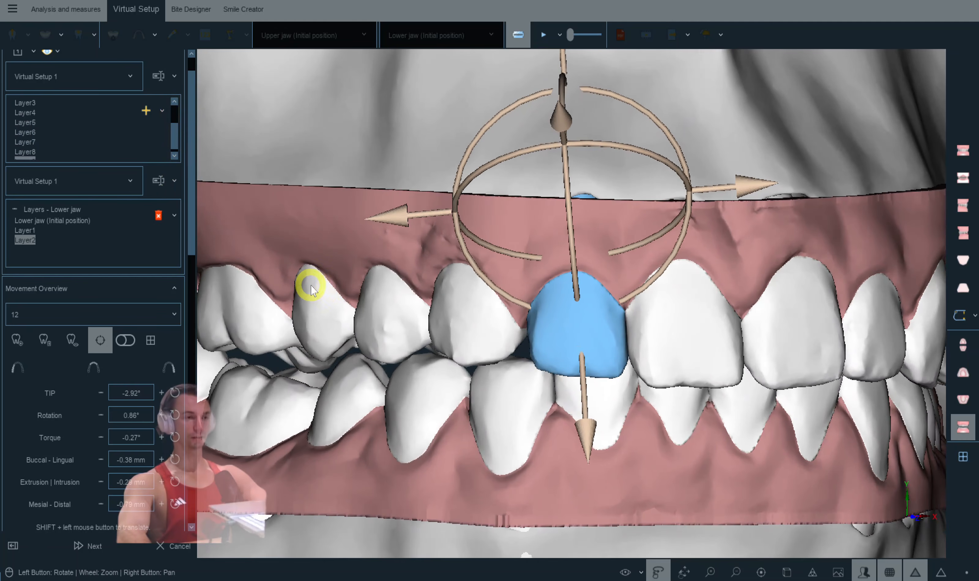
Step: Display the earlier upper-jaw stages Layer7 and Layer5, and select tooth 13 to inspect it from the occlusal side
{"action": "left_click", "coordinate": [28, 141]}
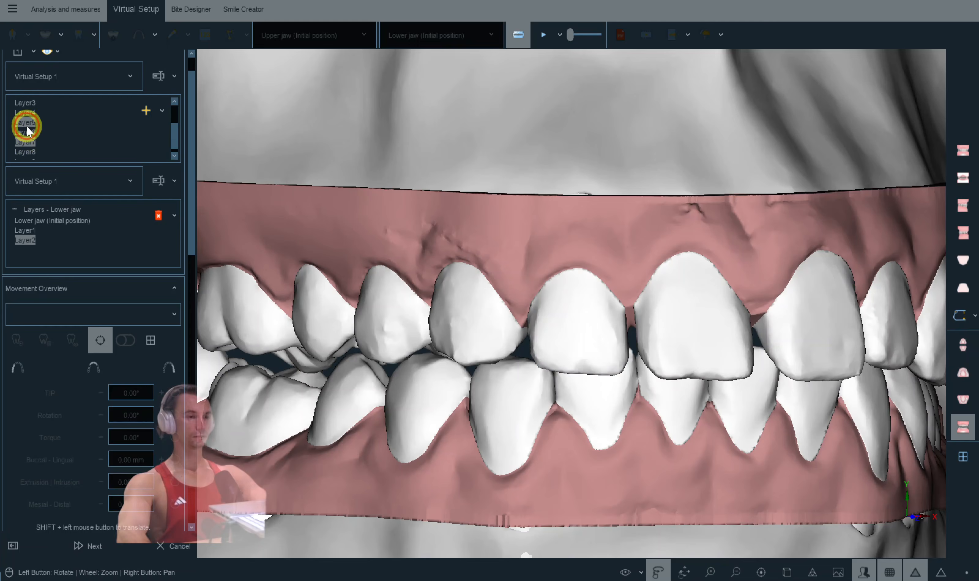
{"action": "left_click", "coordinate": [26, 125]}
{"action": "left_click_drag", "start_coordinate": [457, 338], "coordinate": [488, 290]}
{"action": "left_click", "coordinate": [490, 293]}
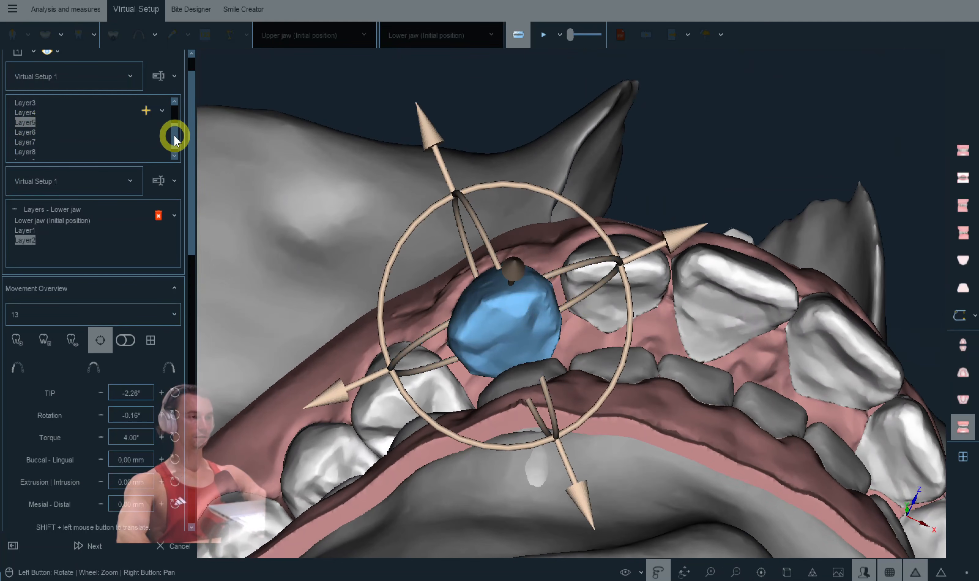
{"action": "left_click", "coordinate": [164, 113]}
{"action": "left_click", "coordinate": [112, 148]}
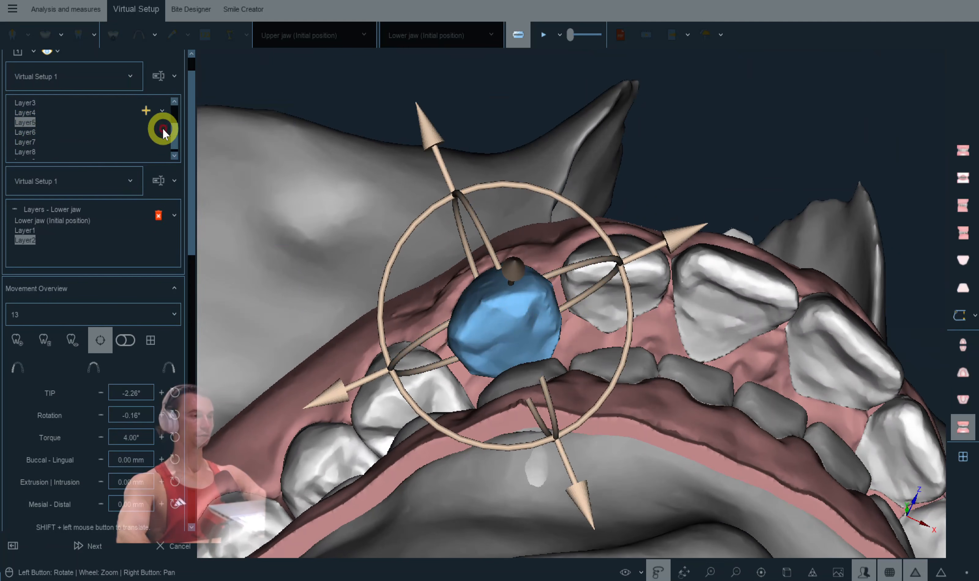
{"action": "left_click", "coordinate": [163, 113]}
{"action": "left_click", "coordinate": [176, 166]}
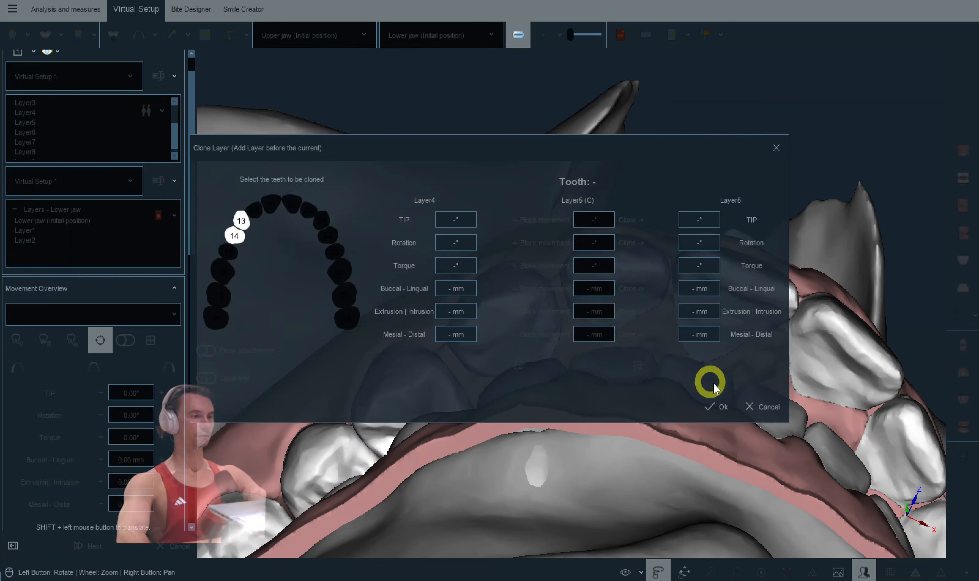
{"action": "left_click", "coordinate": [737, 412]}
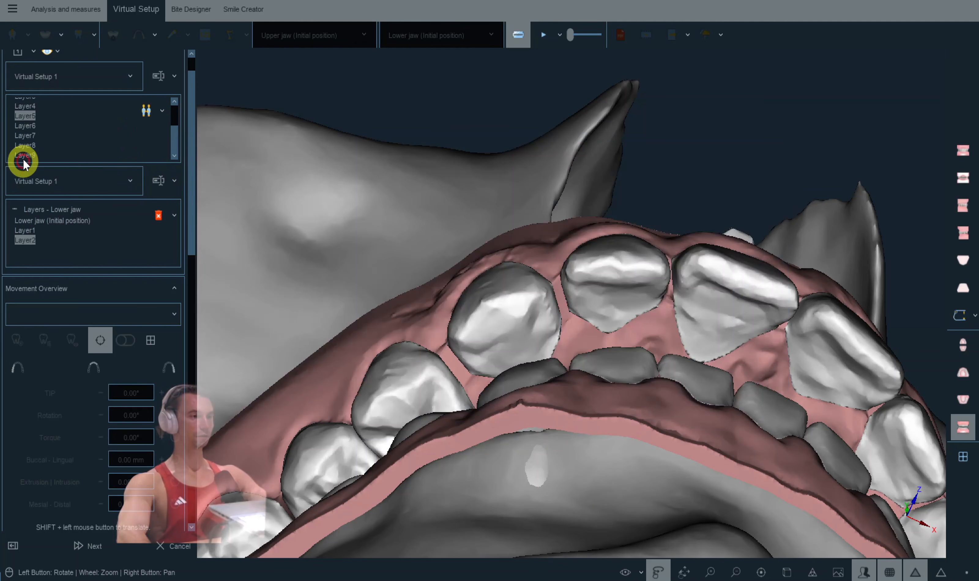
Step: Try translating upper tooth 12 mesially and distally and changing its tip in Layer5
{"action": "left_click", "coordinate": [639, 271]}
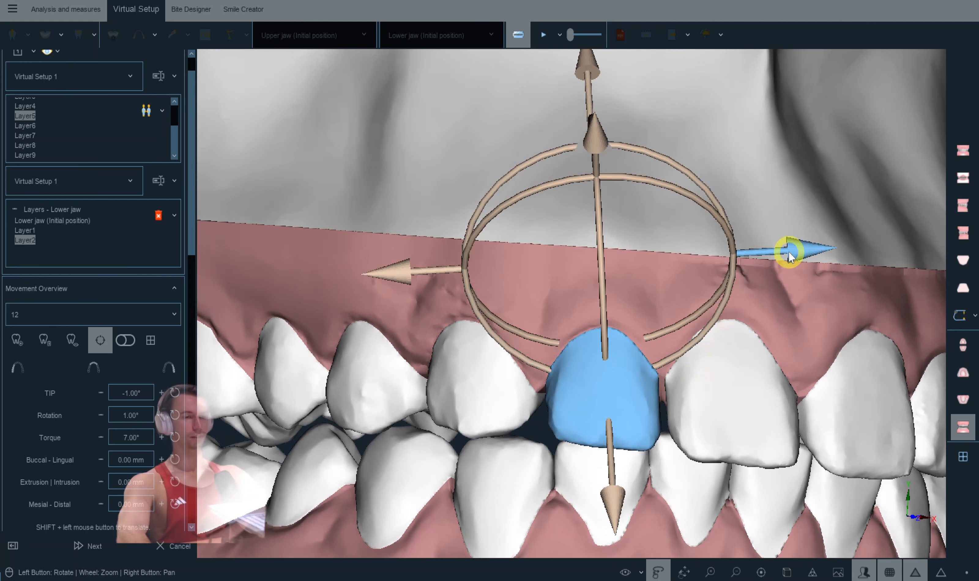
{"action": "left_click_drag", "start_coordinate": [792, 254], "coordinate": [763, 253]}
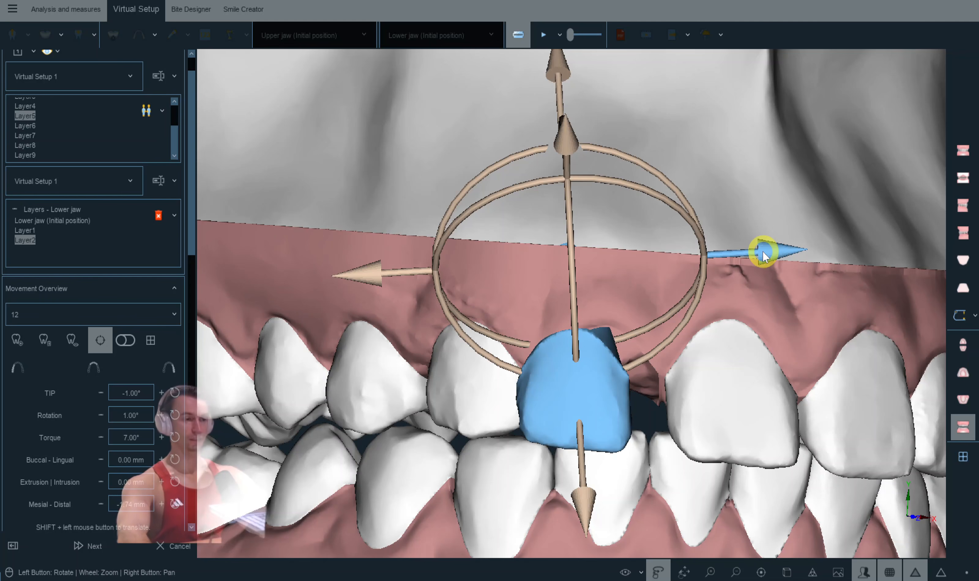
{"action": "left_click_drag", "start_coordinate": [768, 254], "coordinate": [803, 251]}
{"action": "left_click_drag", "start_coordinate": [675, 359], "coordinate": [618, 372]}
{"action": "left_click_drag", "start_coordinate": [684, 389], "coordinate": [691, 376]}
{"action": "left_click_drag", "start_coordinate": [636, 348], "coordinate": [636, 354]}
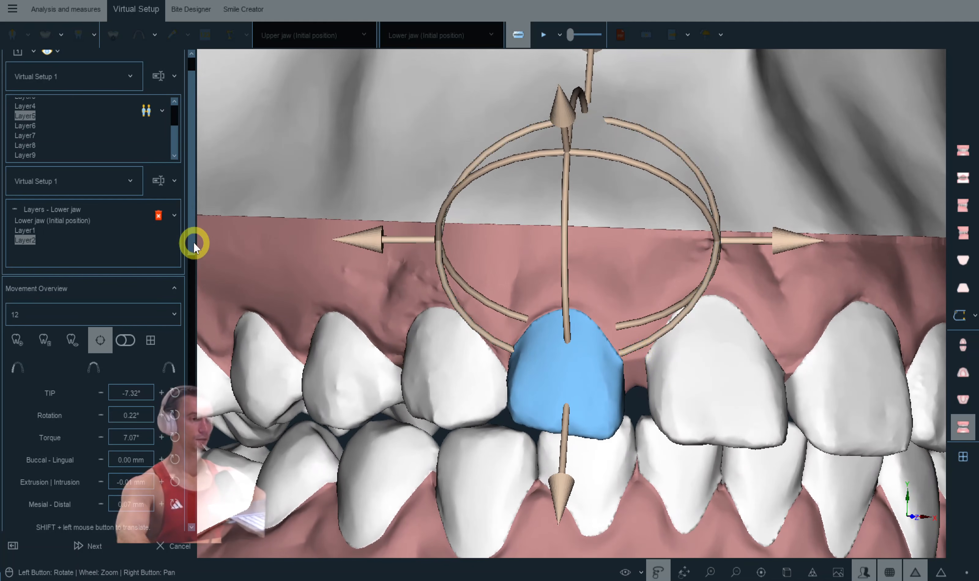
Step: Undo the trial movements of tooth 12 in Layer5
{"action": "scroll", "coordinate": [189, 231], "scroll_direction": "down", "scroll_amount": 6}
{"action": "left_click", "coordinate": [23, 305]}
{"action": "left_click", "coordinate": [19, 305]}
{"action": "left_click", "coordinate": [20, 305]}
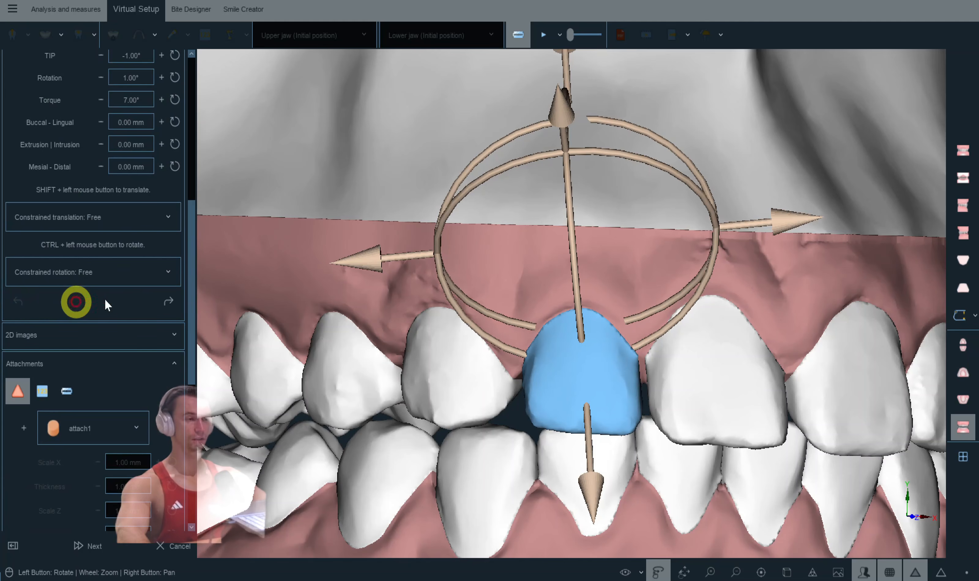
Step: Return the upper jaw to Layer9 and examine both arches from the front and the patient's right side
{"action": "left_click_drag", "start_coordinate": [736, 217], "coordinate": [693, 275]}
{"action": "left_click_drag", "start_coordinate": [191, 297], "coordinate": [186, 52]}
{"action": "left_click_drag", "start_coordinate": [175, 171], "coordinate": [176, 169]}
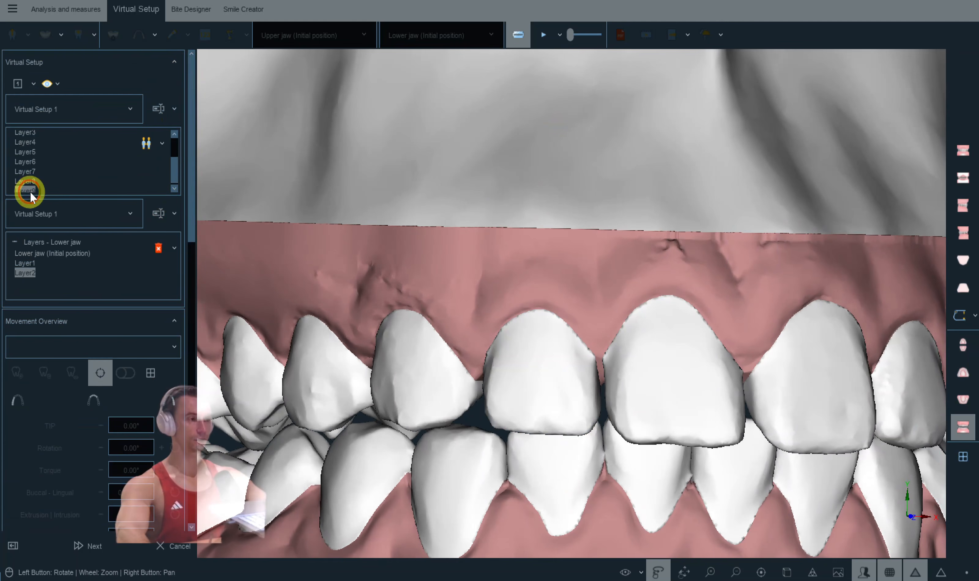
{"action": "left_click", "coordinate": [27, 191]}
{"action": "left_click_drag", "start_coordinate": [546, 334], "coordinate": [682, 284]}
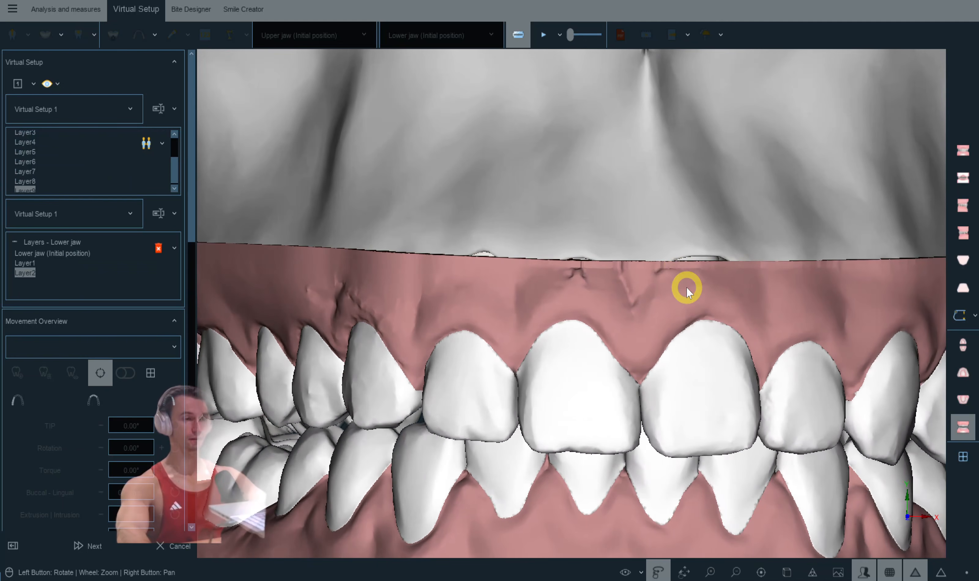
{"action": "left_click_drag", "start_coordinate": [675, 294], "coordinate": [629, 411]}
{"action": "left_click_drag", "start_coordinate": [838, 405], "coordinate": [200, 383]}
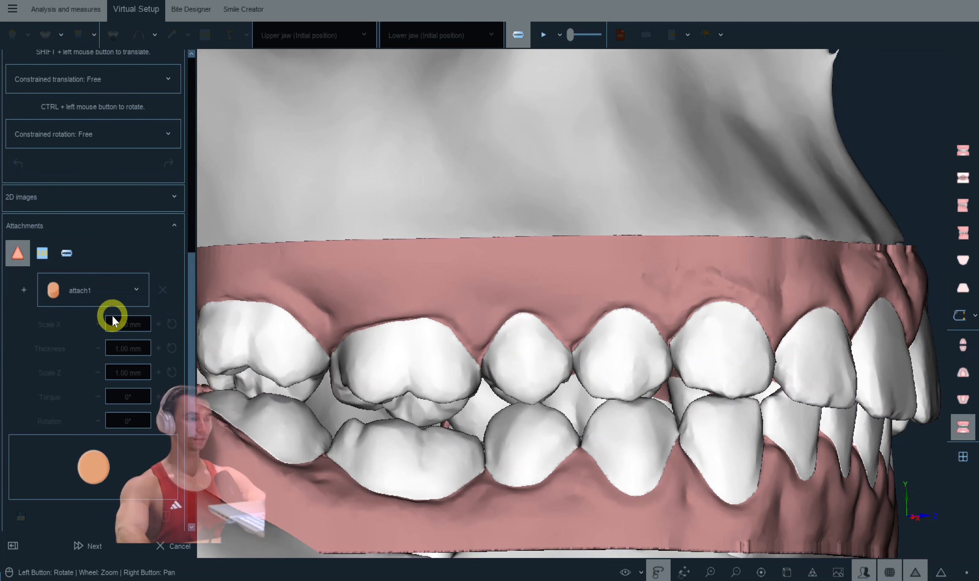
Step: Place an attach_09_sphere_90_deg attachment on the buccal surface of the lower right first premolar
{"action": "left_click", "coordinate": [115, 301]}
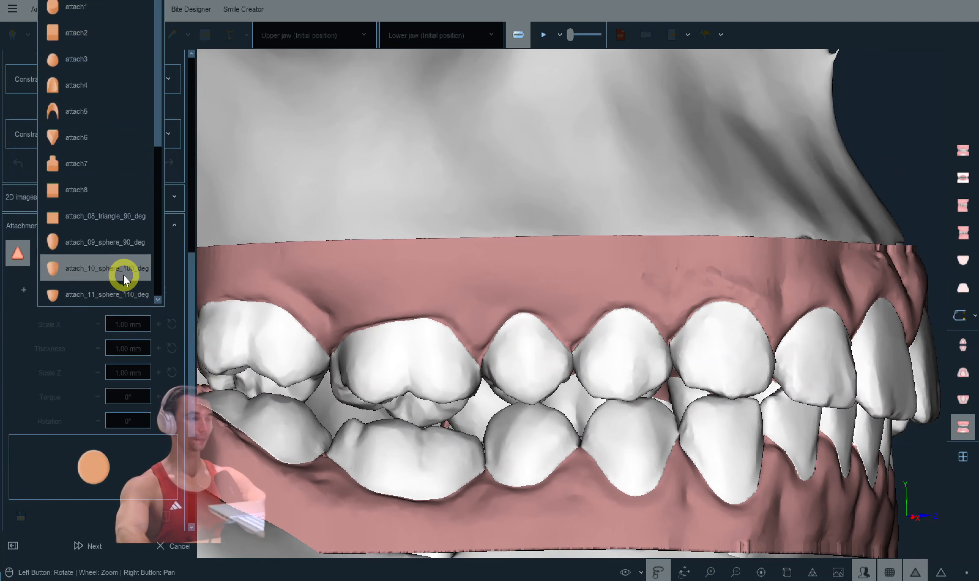
{"action": "left_click", "coordinate": [129, 244]}
{"action": "left_click", "coordinate": [31, 286]}
{"action": "scroll", "coordinate": [498, 410], "scroll_direction": "up", "scroll_amount": 4}
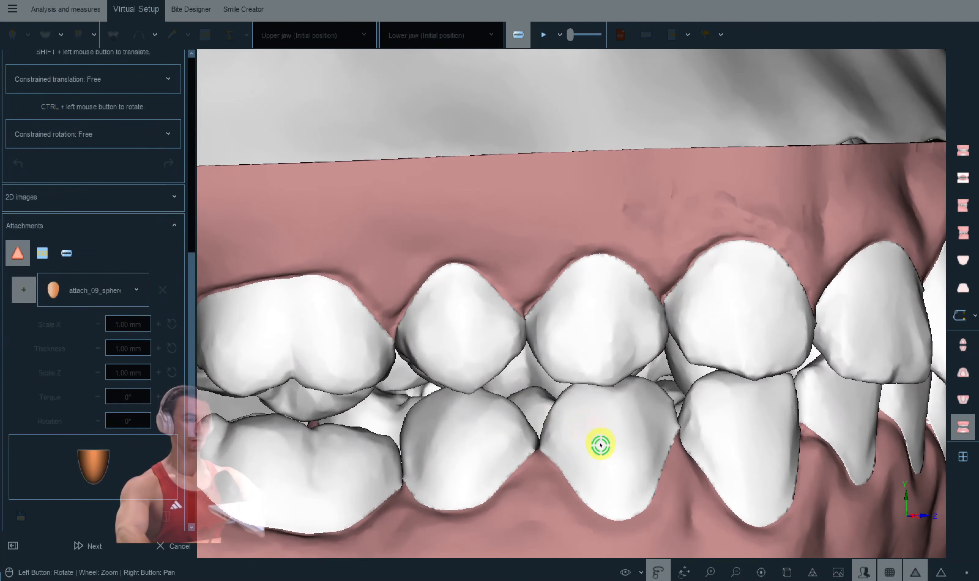
{"action": "left_click", "coordinate": [646, 443]}
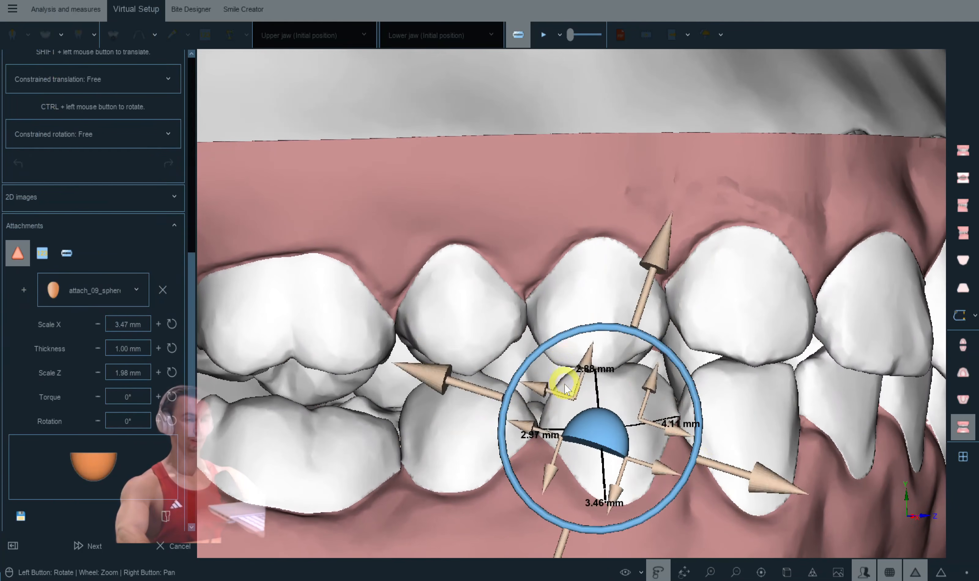
Step: Level the first premolar attachment, set its torque to -20°, and resize it to about 3.35 mm Scale X and 1.80 mm Scale Z
{"action": "left_click_drag", "start_coordinate": [564, 391], "coordinate": [562, 386]}
{"action": "left_click_drag", "start_coordinate": [788, 432], "coordinate": [799, 433]}
{"action": "left_click_drag", "start_coordinate": [606, 549], "coordinate": [609, 548]}
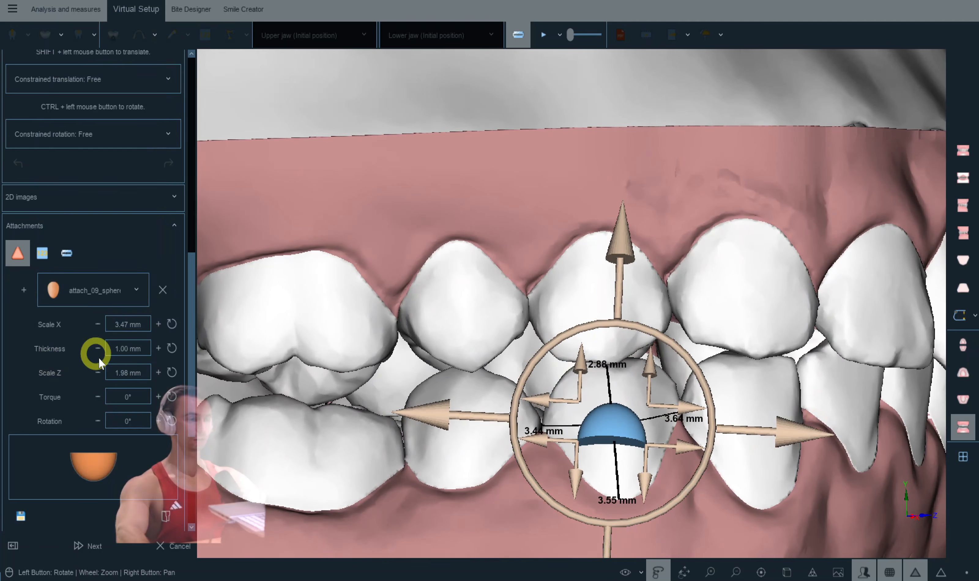
{"action": "left_click", "coordinate": [98, 396]}
{"action": "left_click", "coordinate": [98, 396]}
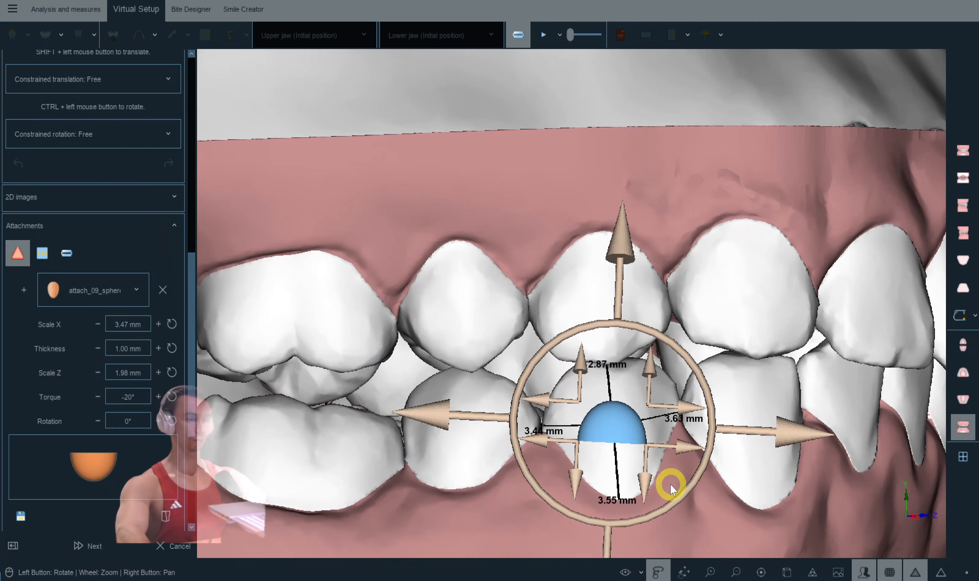
{"action": "mouse_move", "coordinate": [686, 496]}
{"action": "left_mouse_down"}
{"action": "mouse_move", "coordinate": [694, 484]}
{"action": "mouse_move", "coordinate": [667, 484]}
{"action": "mouse_move", "coordinate": [694, 478]}
{"action": "left_mouse_up"}
{"action": "left_click_drag", "start_coordinate": [763, 431], "coordinate": [768, 430]}
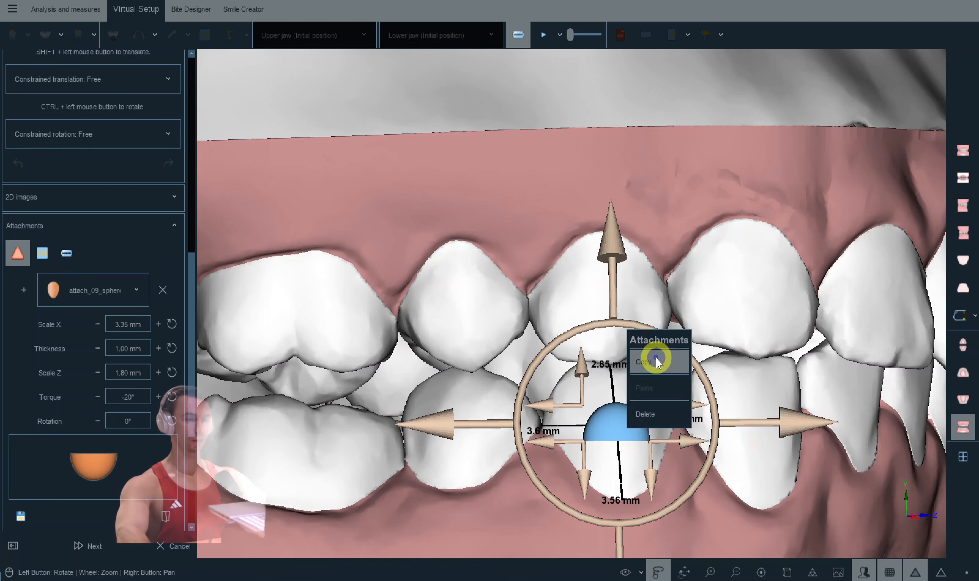
Step: Copy the attachment to the lower right second premolar and orient it with its flat edge toward the gum
{"action": "left_click", "coordinate": [655, 357]}
{"action": "right_click", "coordinate": [466, 428]}
{"action": "left_click", "coordinate": [497, 308]}
{"action": "left_click_drag", "start_coordinate": [550, 409], "coordinate": [555, 406]}
{"action": "left_click_drag", "start_coordinate": [572, 452], "coordinate": [356, 337]}
{"action": "left_click_drag", "start_coordinate": [581, 430], "coordinate": [611, 469]}
{"action": "left_click_drag", "start_coordinate": [508, 489], "coordinate": [535, 453]}
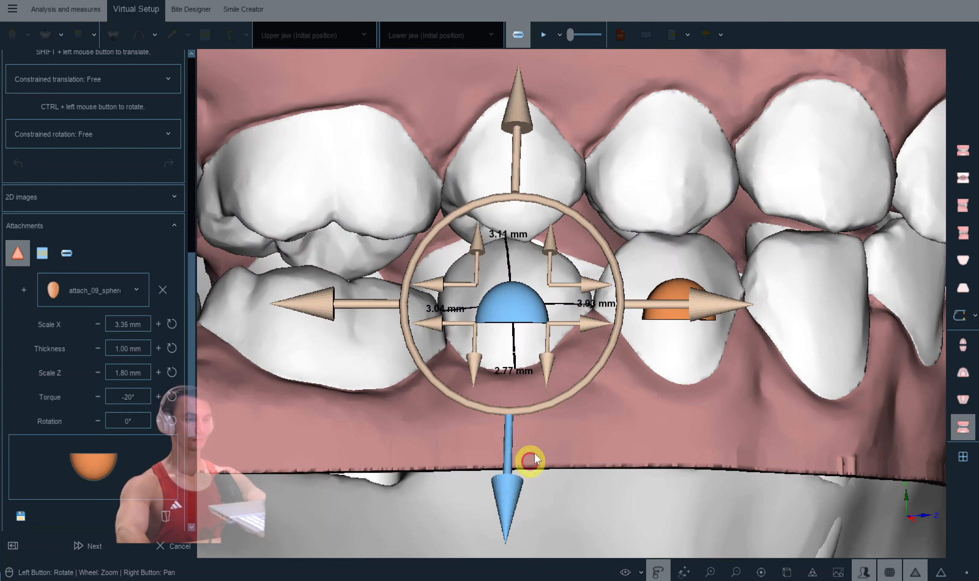
Step: Copy the right-side premolar attachment onto the lower left first premolar
{"action": "left_click_drag", "start_coordinate": [677, 375], "coordinate": [576, 320]}
{"action": "right_click", "coordinate": [576, 320]}
{"action": "left_click", "coordinate": [604, 254]}
{"action": "left_click_drag", "start_coordinate": [735, 274], "coordinate": [620, 339]}
{"action": "right_click", "coordinate": [592, 340]}
{"action": "left_click", "coordinate": [635, 210]}
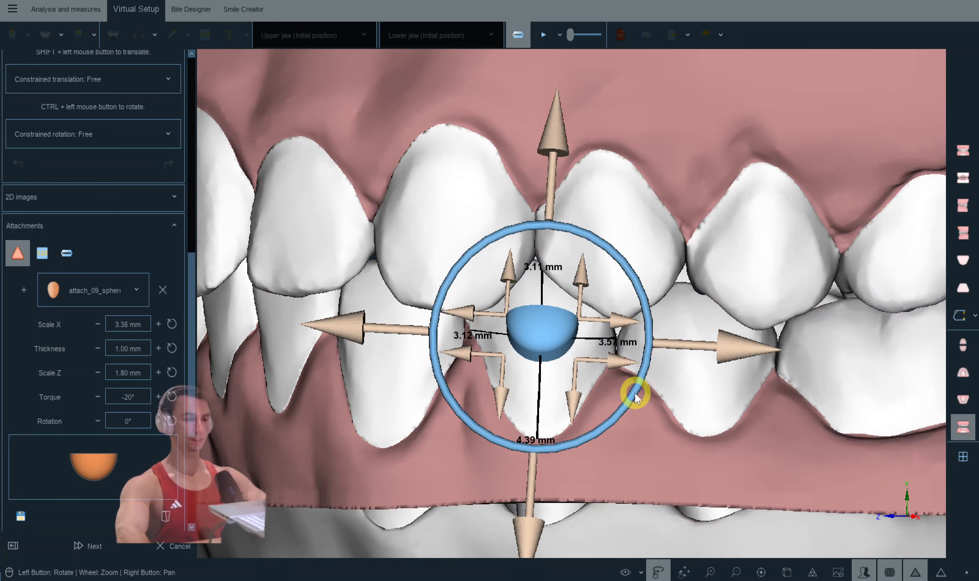
Step: Rotate the lower left first premolar attachment so its flat edge faces the gum and set its torque to -15°
{"action": "left_click_drag", "start_coordinate": [635, 393], "coordinate": [431, 246]}
{"action": "left_click", "coordinate": [97, 397]}
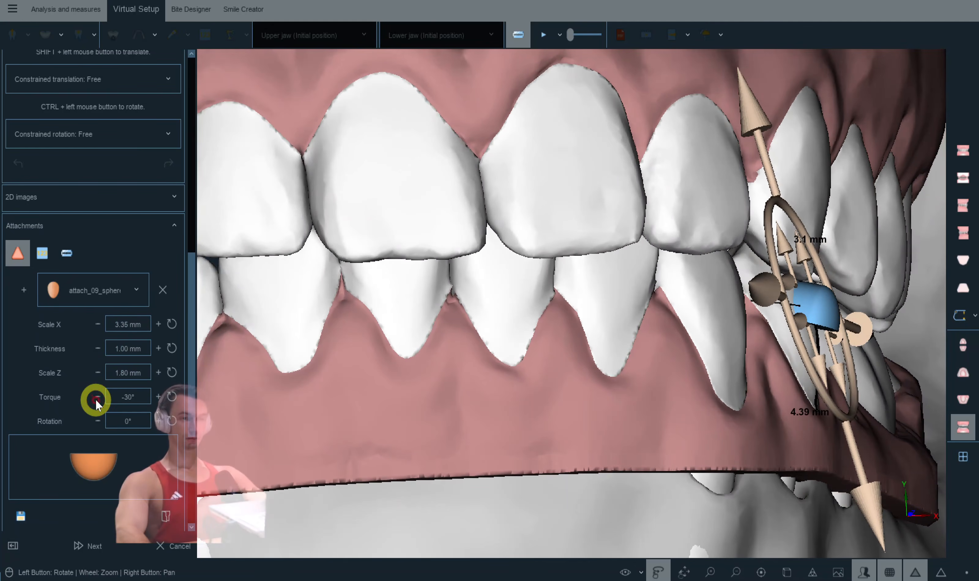
{"action": "left_click", "coordinate": [161, 395]}
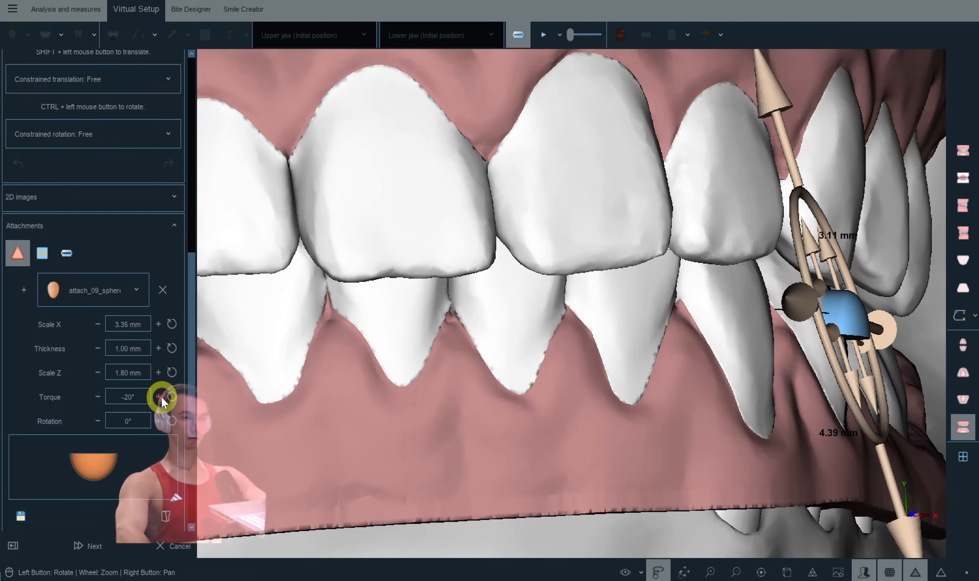
{"action": "left_click", "coordinate": [161, 395]}
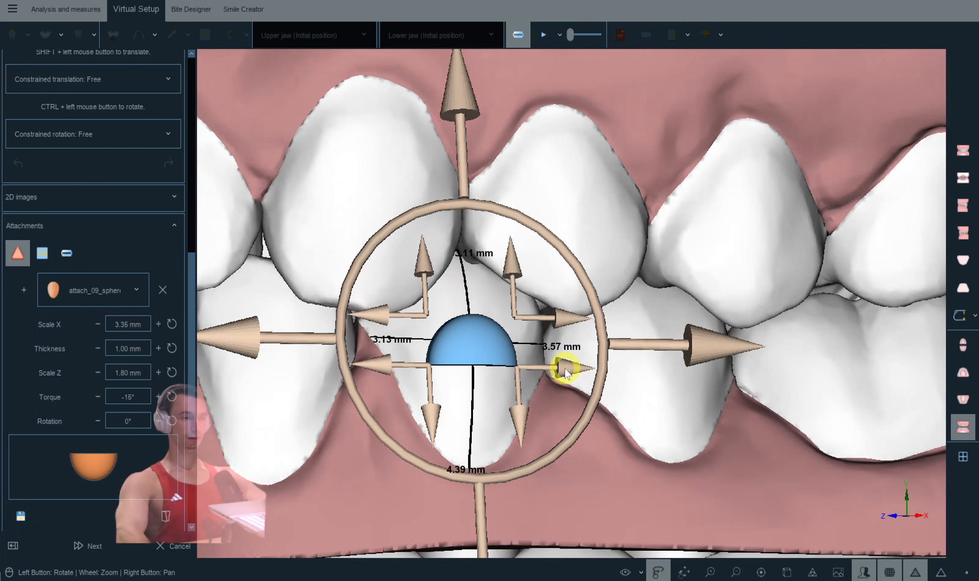
Step: Copy the lower left first premolar attachment to tooth 35 and rotate it so its flat edge faces the gum
{"action": "right_click", "coordinate": [464, 356]}
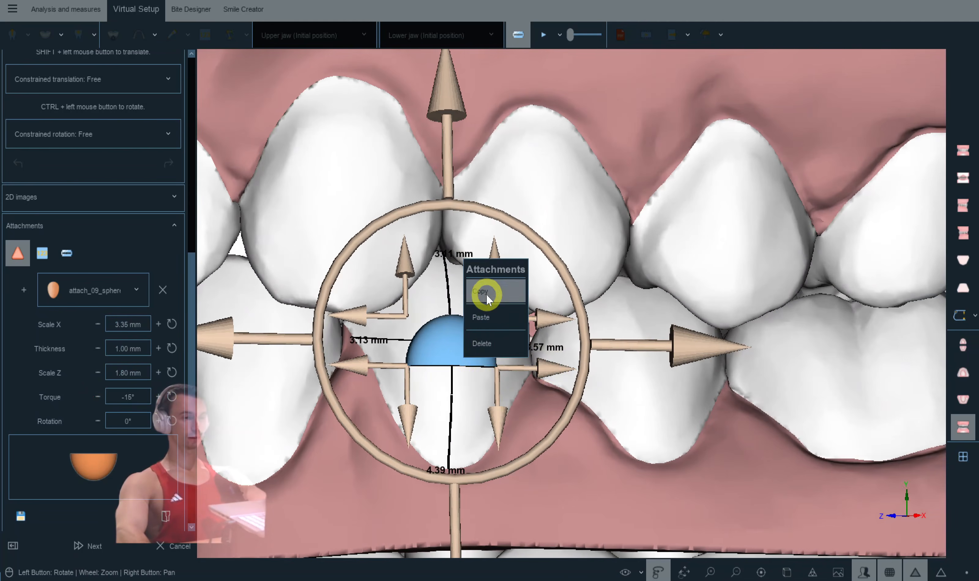
{"action": "left_click", "coordinate": [485, 295]}
{"action": "right_click", "coordinate": [595, 352]}
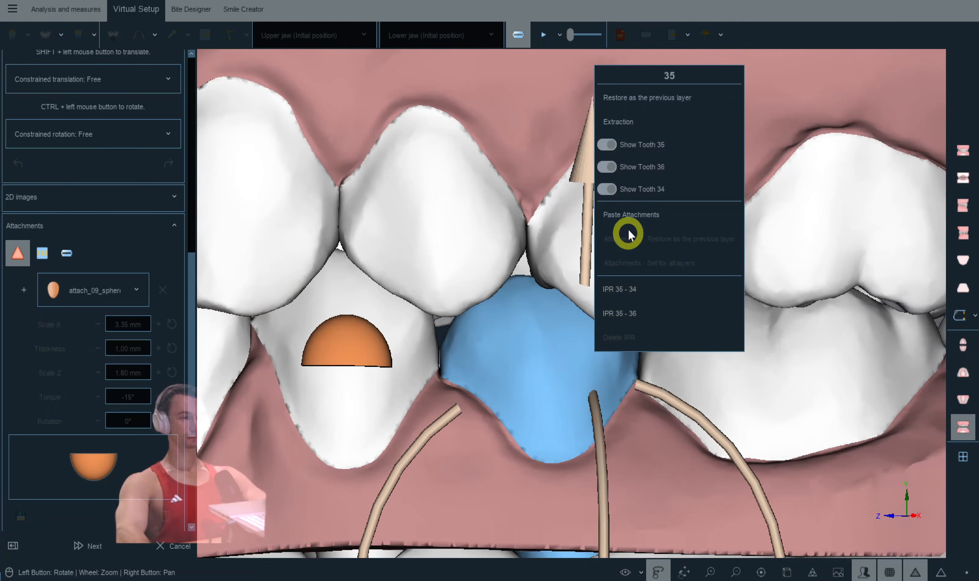
{"action": "left_click", "coordinate": [657, 217]}
{"action": "left_click_drag", "start_coordinate": [668, 398], "coordinate": [398, 243]}
{"action": "left_click_drag", "start_coordinate": [726, 357], "coordinate": [732, 358]}
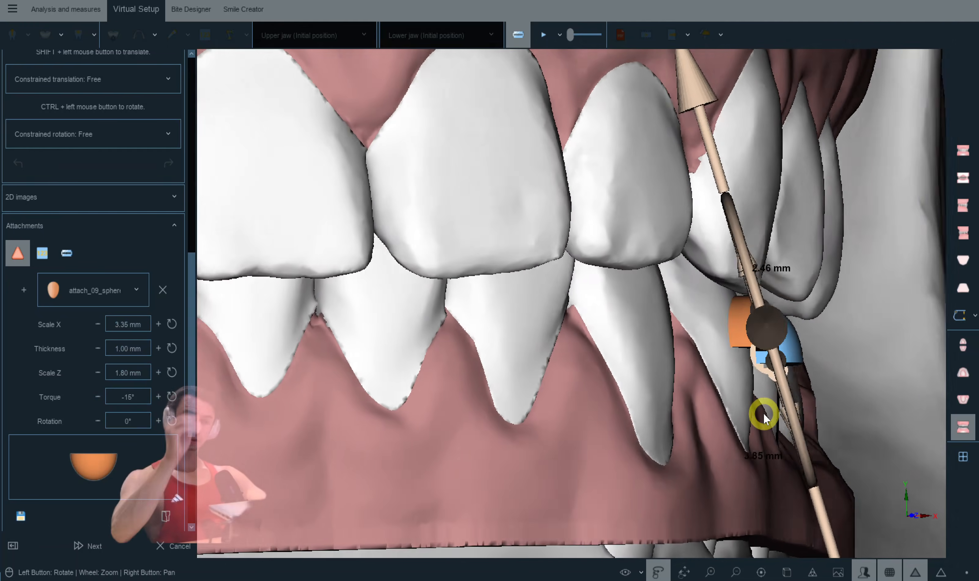
{"action": "left_click_drag", "start_coordinate": [763, 413], "coordinate": [833, 428]}
{"action": "left_click", "coordinate": [834, 429]}
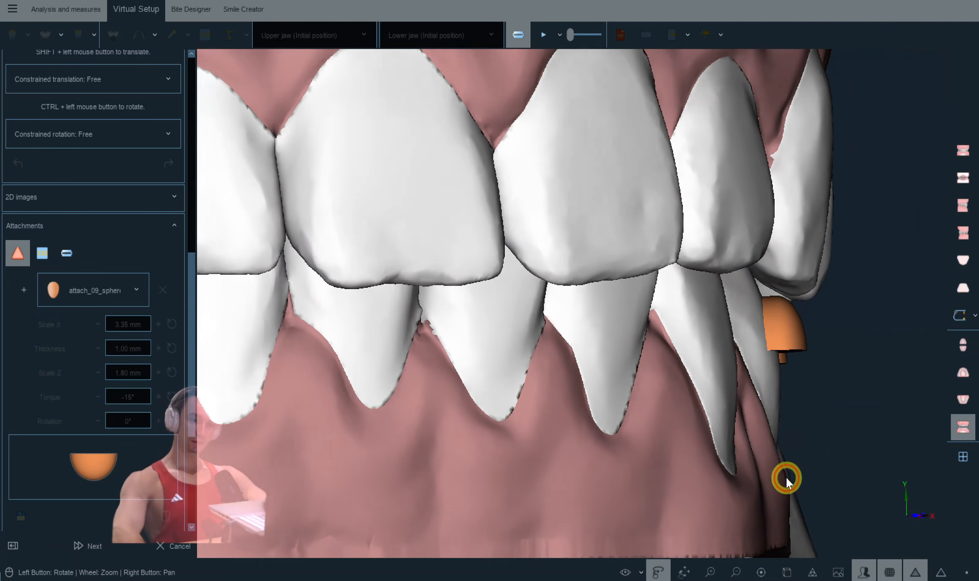
{"action": "scroll", "coordinate": [806, 446], "scroll_direction": "up", "scroll_amount": 5}
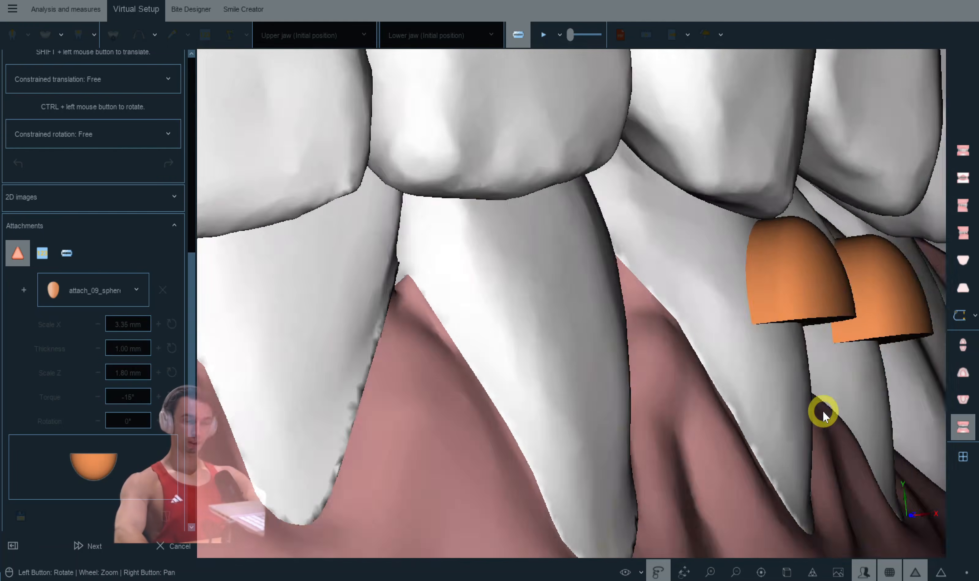
{"action": "scroll", "coordinate": [702, 380], "scroll_direction": "down", "scroll_amount": 4}
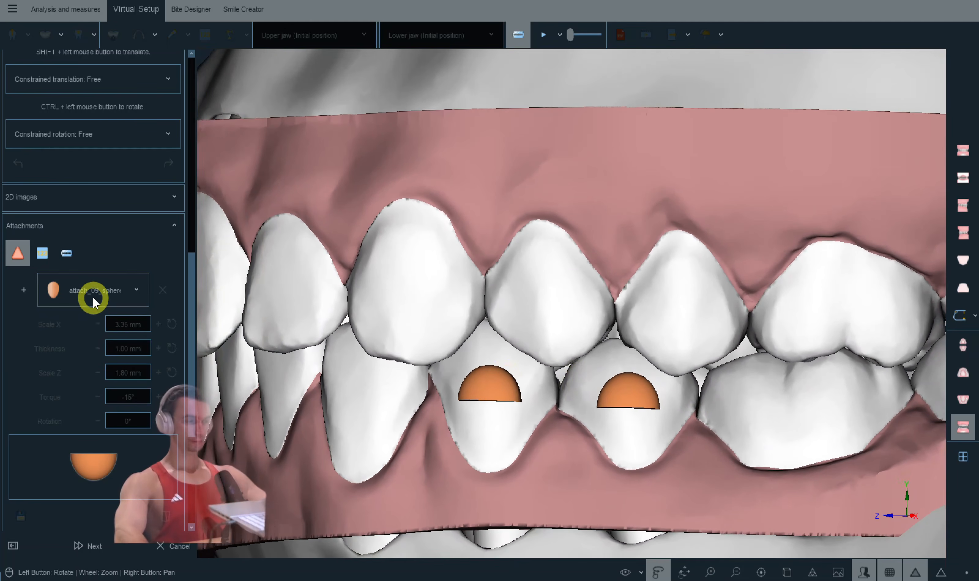
Step: Place an attach3 attachment on the mesial half of the lower left first molar
{"action": "left_click", "coordinate": [92, 294]}
{"action": "left_click", "coordinate": [88, 66]}
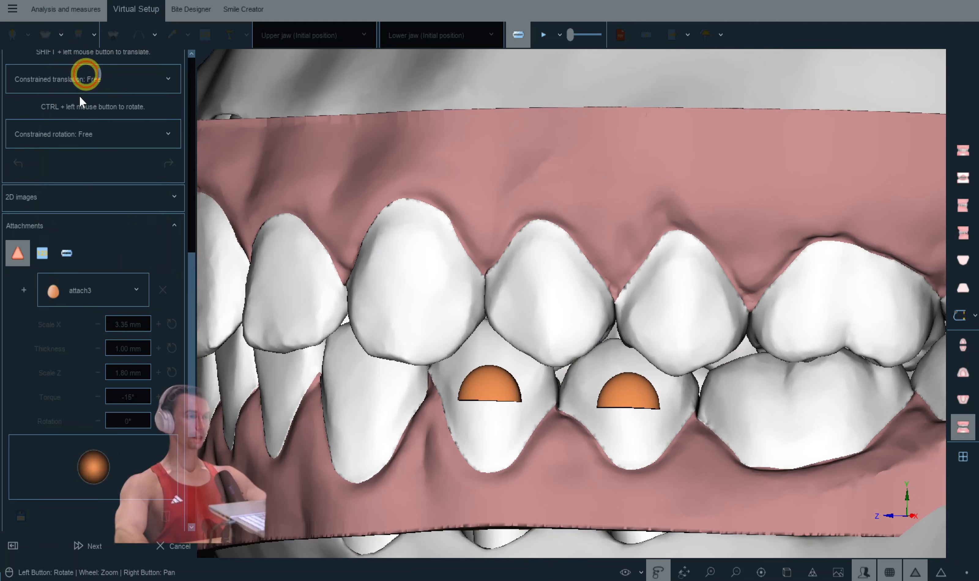
{"action": "left_click", "coordinate": [18, 294]}
{"action": "right_click_drag", "start_coordinate": [757, 405], "coordinate": [636, 429]}
{"action": "scroll", "coordinate": [636, 429], "scroll_direction": "up", "scroll_amount": 2}
{"action": "left_click", "coordinate": [636, 430]}
{"action": "scroll", "coordinate": [666, 452], "scroll_direction": "up", "scroll_amount": 2}
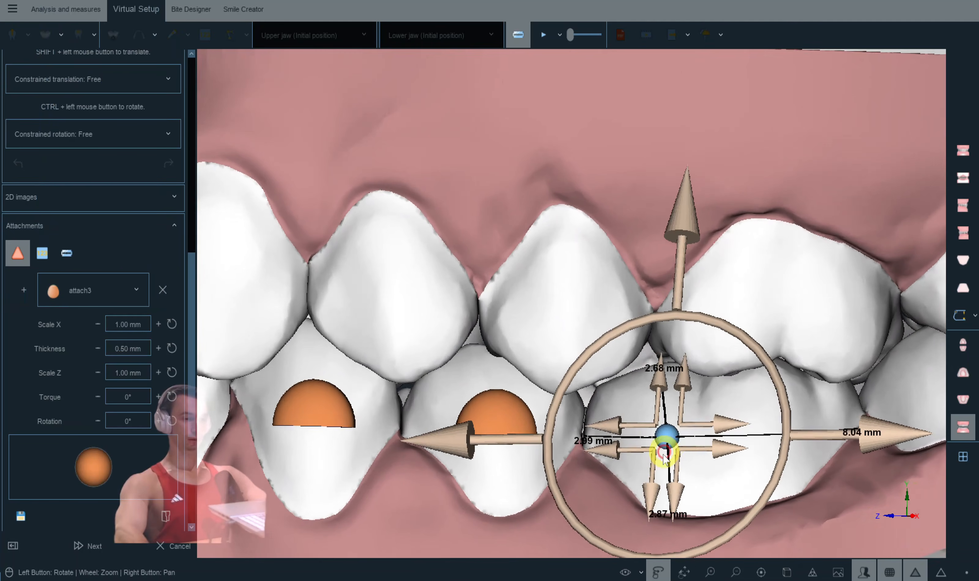
Step: Shape the molar attachment into an oval, 1.25 mm Scale X, 1.00 mm thickness and 3.20 mm Scale Z, and tilt its upper end distally
{"action": "left_click_drag", "start_coordinate": [770, 505], "coordinate": [732, 540]}
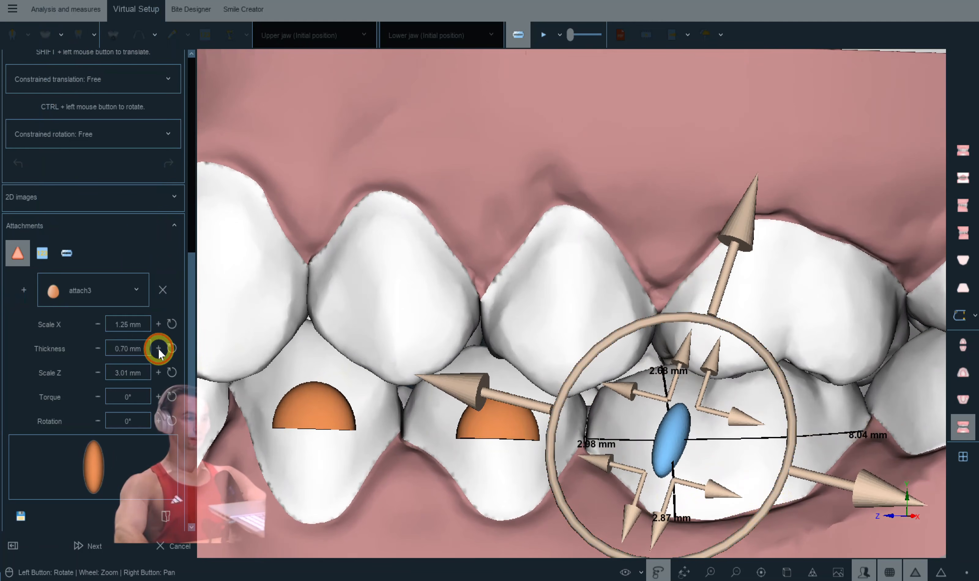
{"action": "scroll", "coordinate": [711, 426], "scroll_direction": "down", "scroll_amount": 2}
{"action": "left_click_drag", "start_coordinate": [823, 428], "coordinate": [819, 427]}
{"action": "left_click_drag", "start_coordinate": [744, 435], "coordinate": [718, 450]}
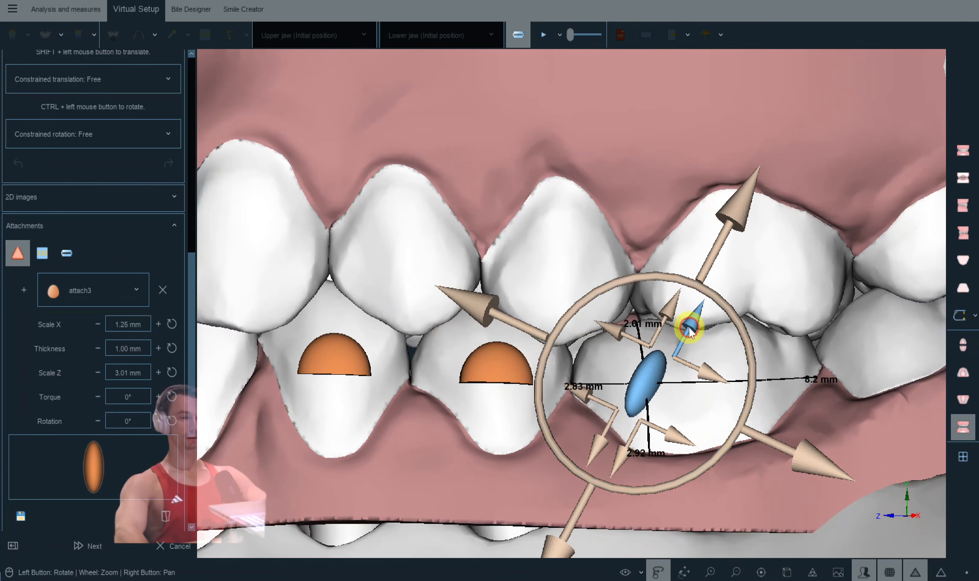
Step: Copy the oval attachment onto the mesial half of the lower right first molar and tilt its upper end distally
{"action": "right_click", "coordinate": [656, 384]}
{"action": "left_click", "coordinate": [671, 321]}
{"action": "left_click_drag", "start_coordinate": [671, 321], "coordinate": [495, 384]}
{"action": "right_click", "coordinate": [489, 383]}
{"action": "left_click", "coordinate": [524, 266]}
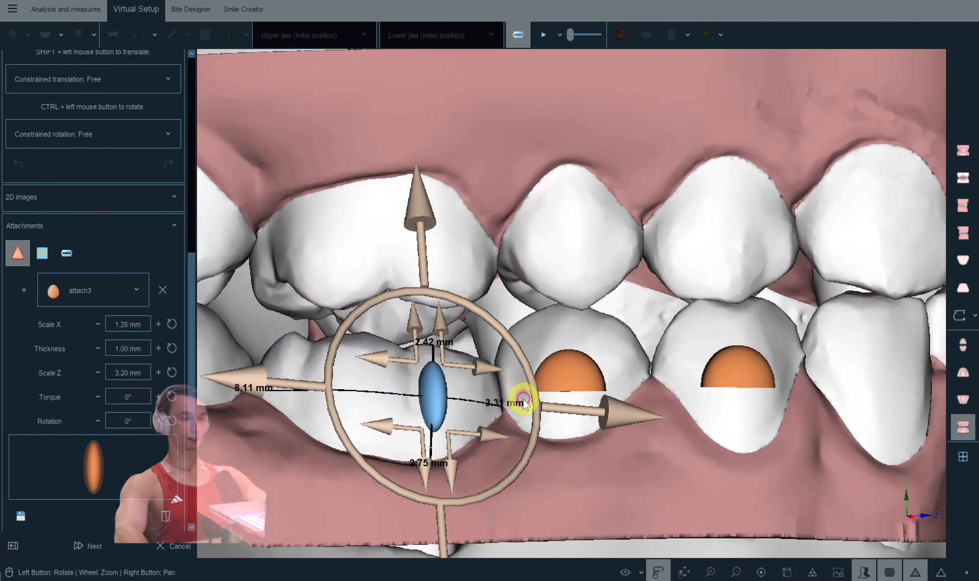
{"action": "left_click_drag", "start_coordinate": [521, 460], "coordinate": [560, 323]}
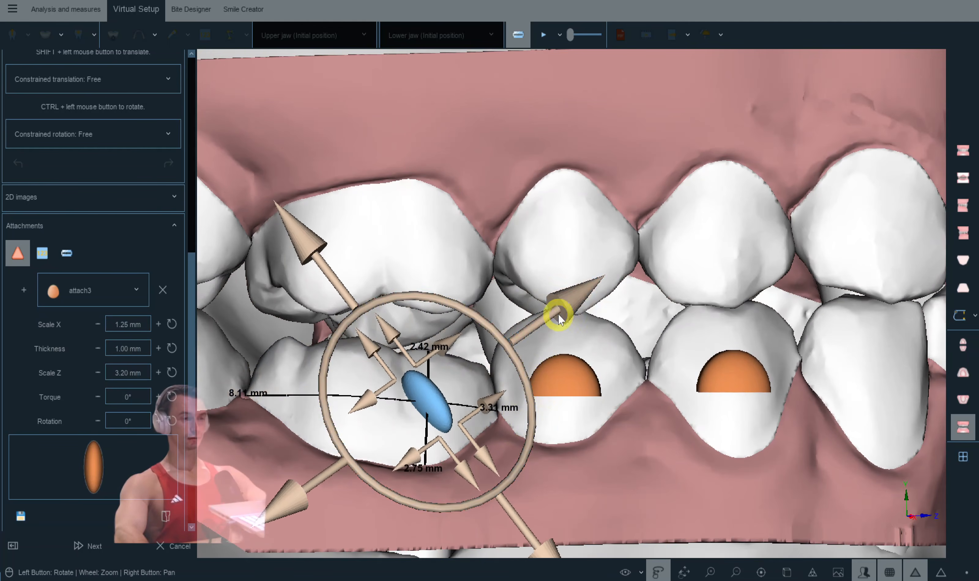
{"action": "left_click", "coordinate": [577, 474]}
Step: Place an attach1 attachment low on the distal half of the lower right first molar, with 1.47 mm Scale X and 1.40 mm Scale Z
{"action": "left_click", "coordinate": [126, 299]}
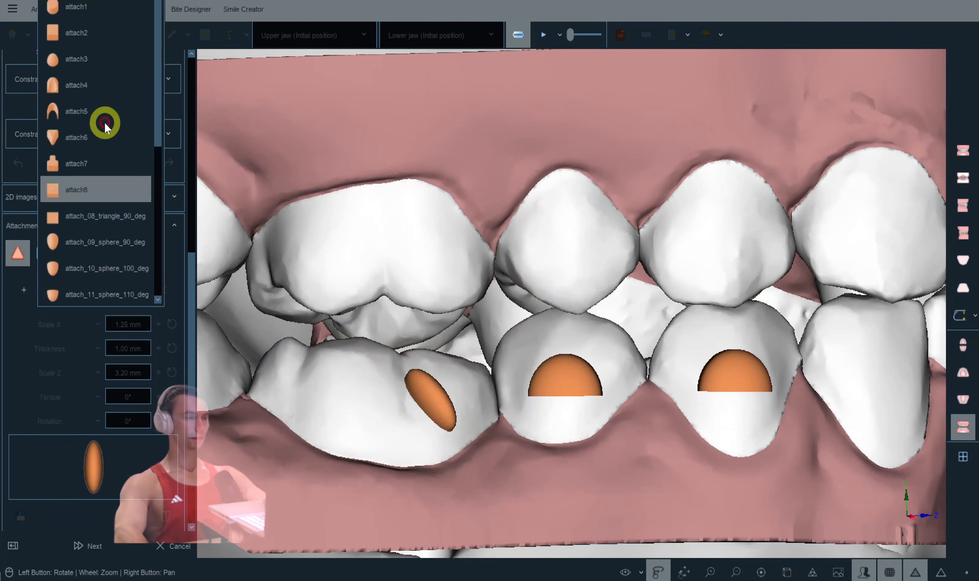
{"action": "left_click", "coordinate": [90, 12]}
{"action": "left_click", "coordinate": [317, 404]}
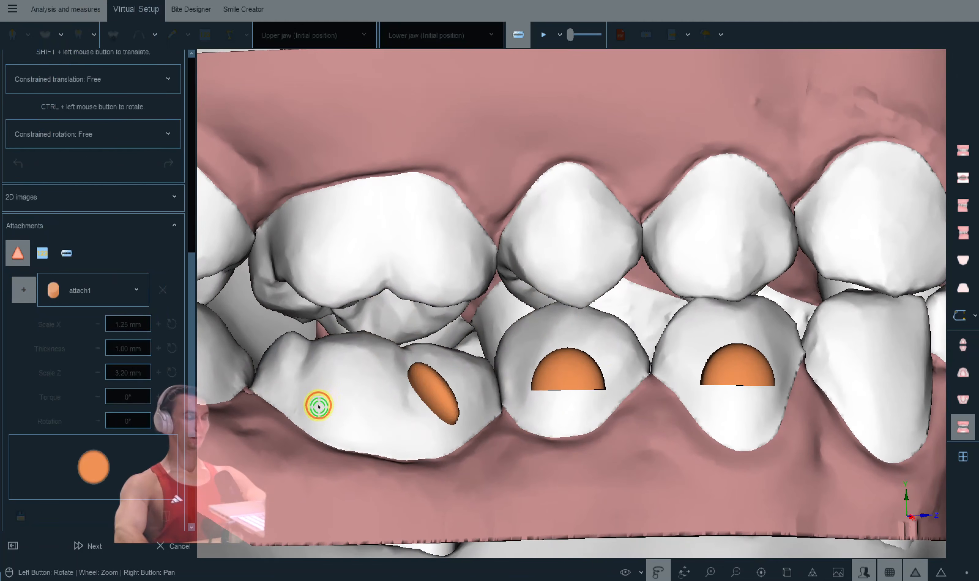
{"action": "left_click_drag", "start_coordinate": [334, 215], "coordinate": [494, 409]}
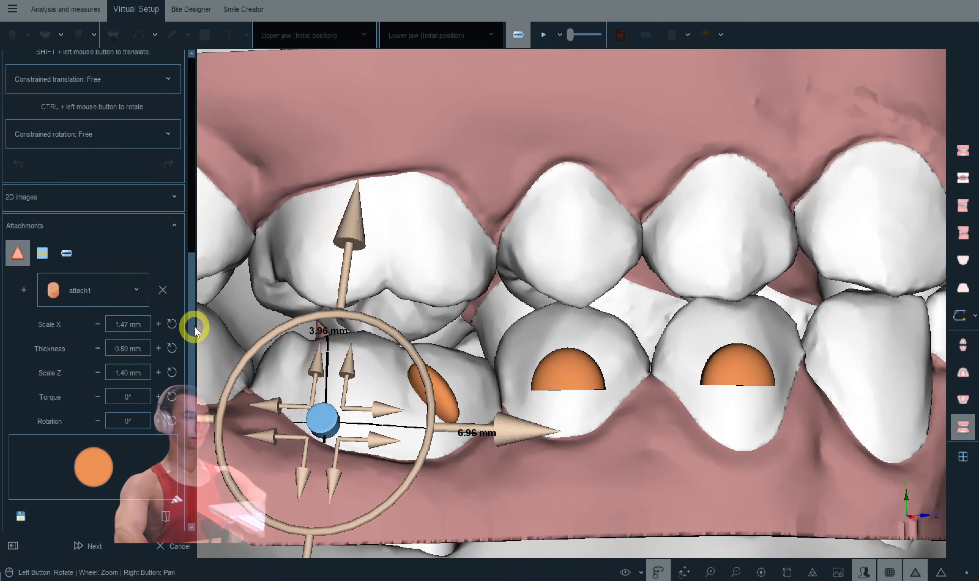
{"action": "scroll", "coordinate": [195, 411], "scroll_direction": "down", "scroll_amount": 3}
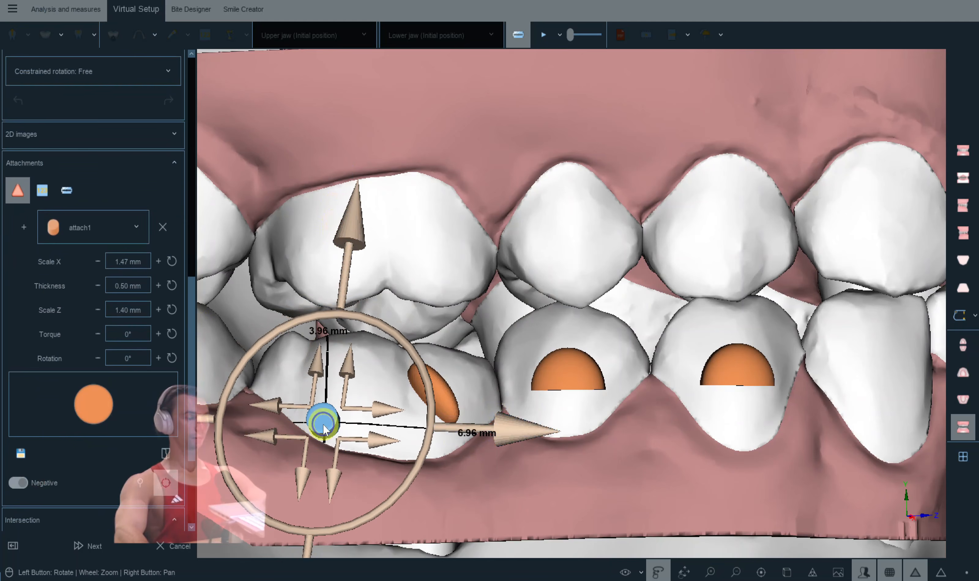
Step: Copy the round attachment, made negative, onto the distal half of the lower left first molar near the gum
{"action": "left_click", "coordinate": [369, 353]}
{"action": "left_click", "coordinate": [493, 144]}
{"action": "key", "text": "Left"}
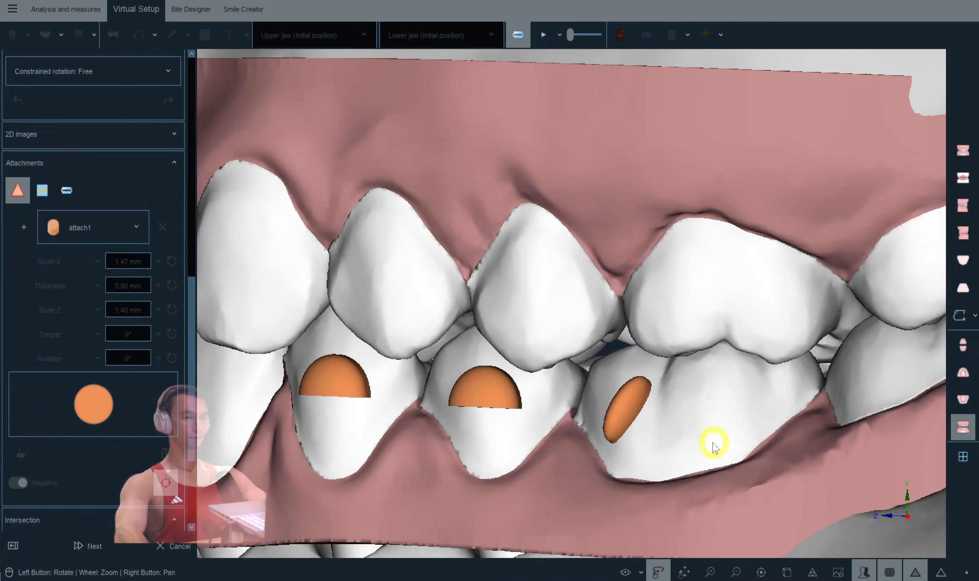
{"action": "right_click", "coordinate": [713, 442]}
{"action": "left_click", "coordinate": [740, 306]}
{"action": "left_click_drag", "start_coordinate": [737, 468], "coordinate": [728, 397]}
{"action": "left_click_drag", "start_coordinate": [695, 508], "coordinate": [696, 511]}
{"action": "left_click", "coordinate": [736, 448]}
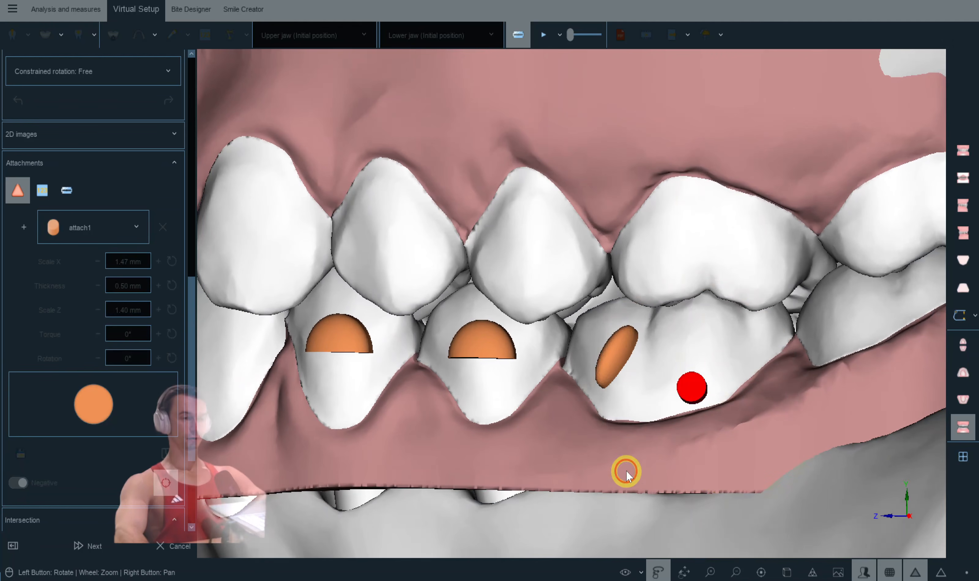
{"action": "left_click_drag", "start_coordinate": [623, 466], "coordinate": [626, 469]}
Step: Check the movement values of the lower canines and incisors, including teeth 43 and 32
{"action": "scroll", "coordinate": [737, 402], "scroll_direction": "down", "scroll_amount": 3}
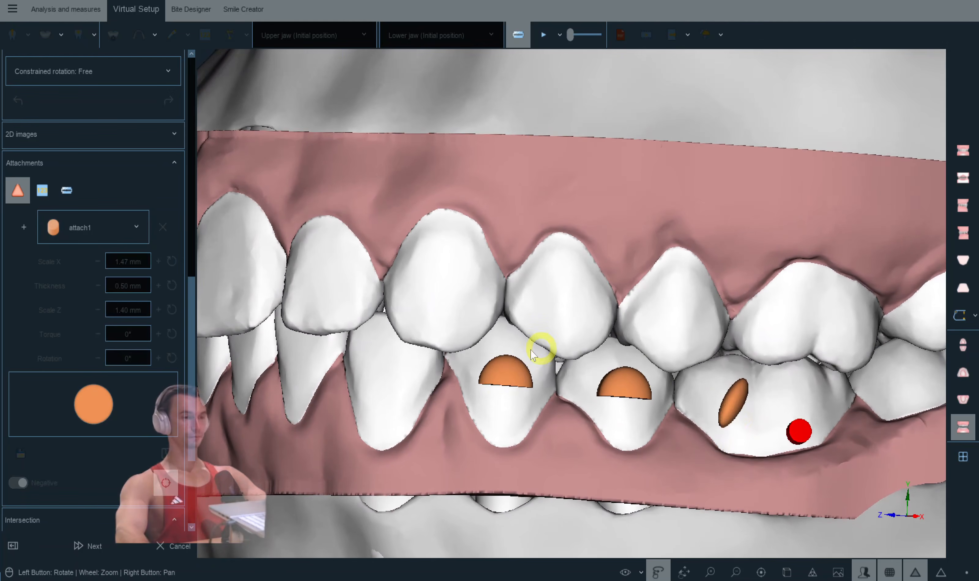
{"action": "left_click_drag", "start_coordinate": [520, 387], "coordinate": [550, 393]}
{"action": "left_click", "coordinate": [324, 373]}
{"action": "left_click_drag", "start_coordinate": [695, 409], "coordinate": [653, 416]}
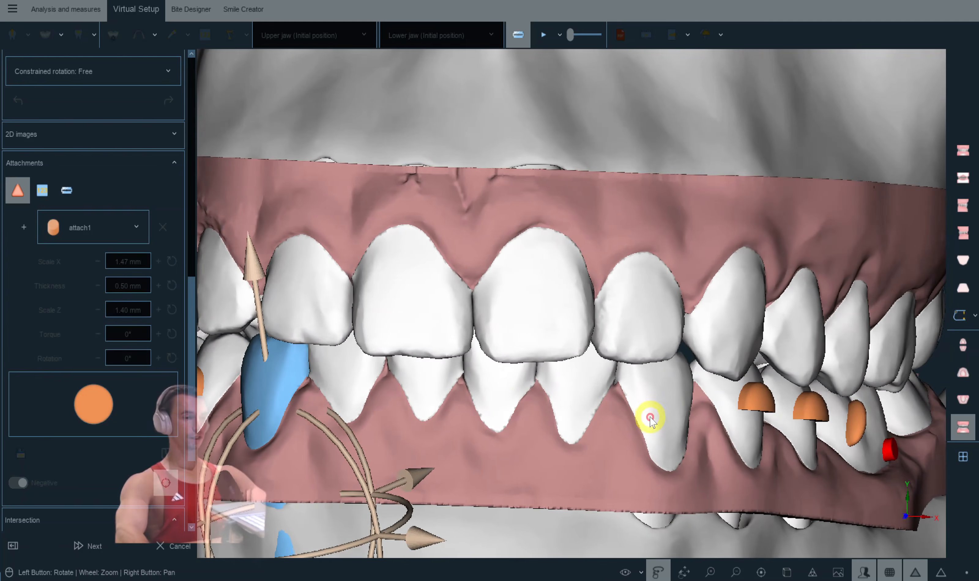
{"action": "left_click", "coordinate": [652, 417]}
{"action": "left_click_drag", "start_coordinate": [192, 331], "coordinate": [202, 185]}
{"action": "left_click", "coordinate": [253, 394]}
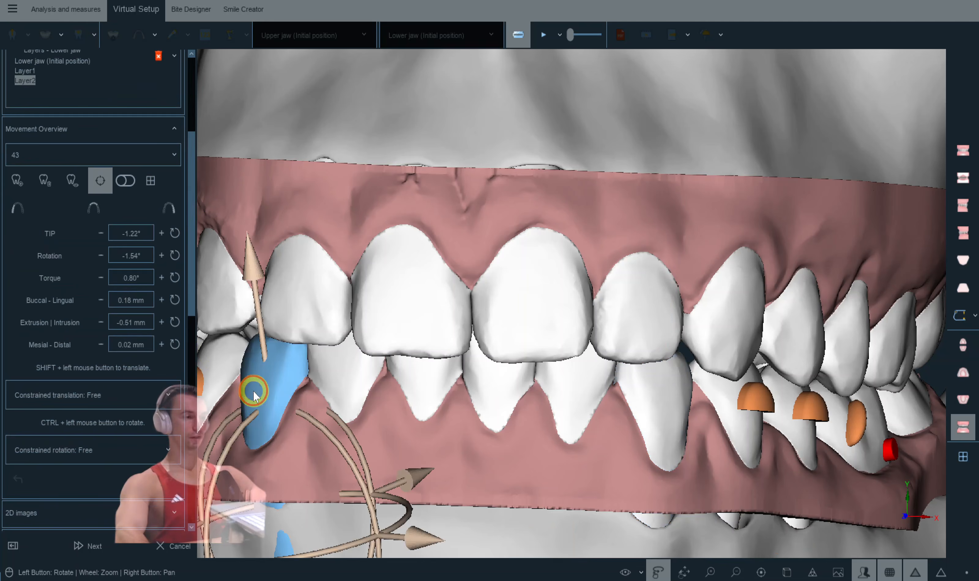
{"action": "left_click", "coordinate": [662, 403]}
{"action": "left_click", "coordinate": [572, 395]}
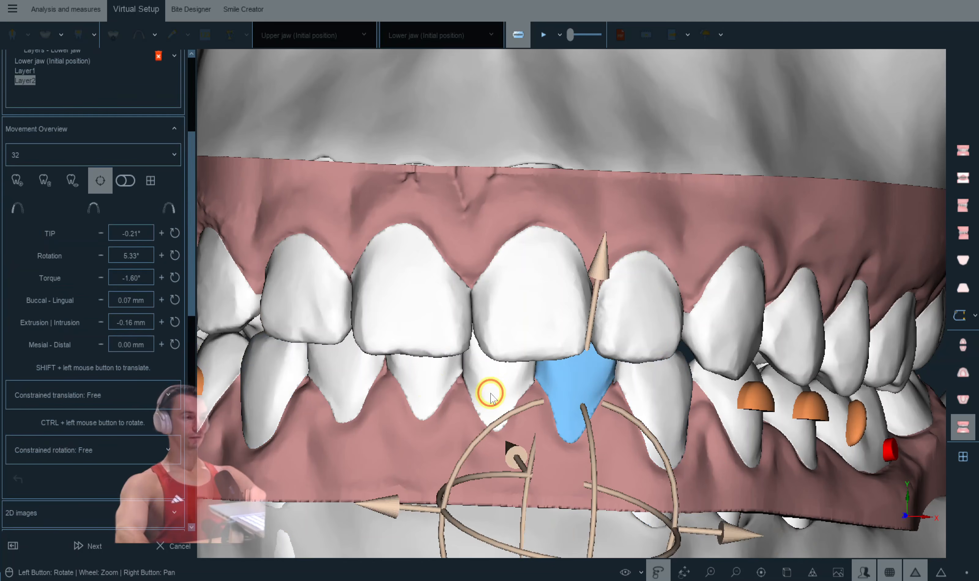
{"action": "left_click", "coordinate": [430, 387]}
{"action": "left_click", "coordinate": [260, 388]}
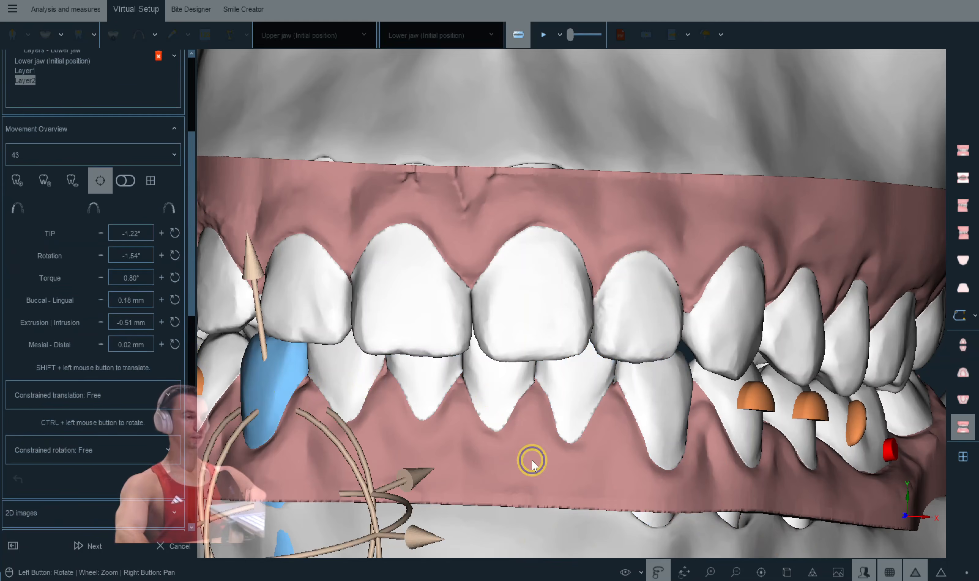
Step: Apply the lower jaw attachments to all layers
{"action": "left_click", "coordinate": [480, 475]}
{"action": "left_click_drag", "start_coordinate": [480, 475], "coordinate": [590, 465]}
{"action": "right_click", "coordinate": [591, 467]}
{"action": "mouse_move", "coordinate": [606, 463]}
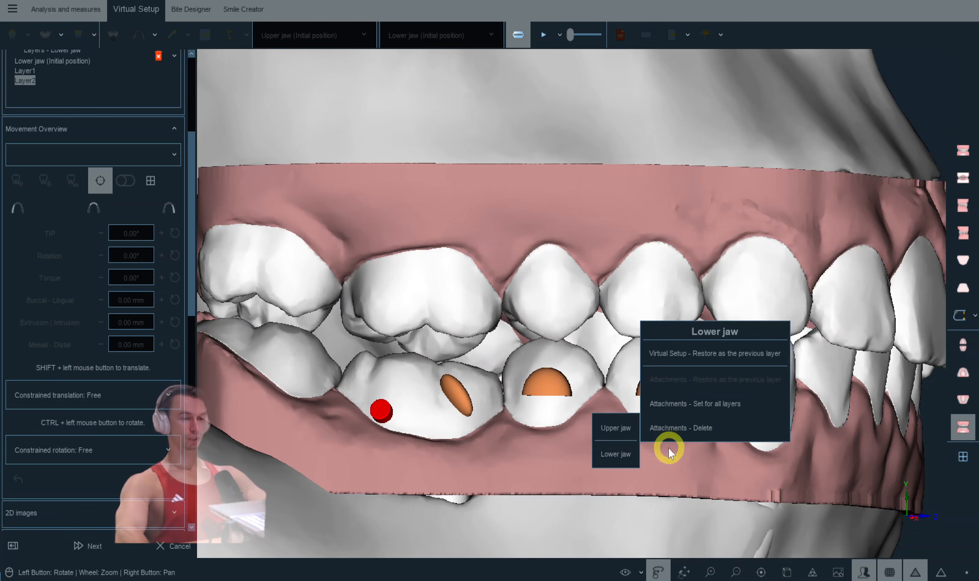
{"action": "left_click", "coordinate": [721, 404]}
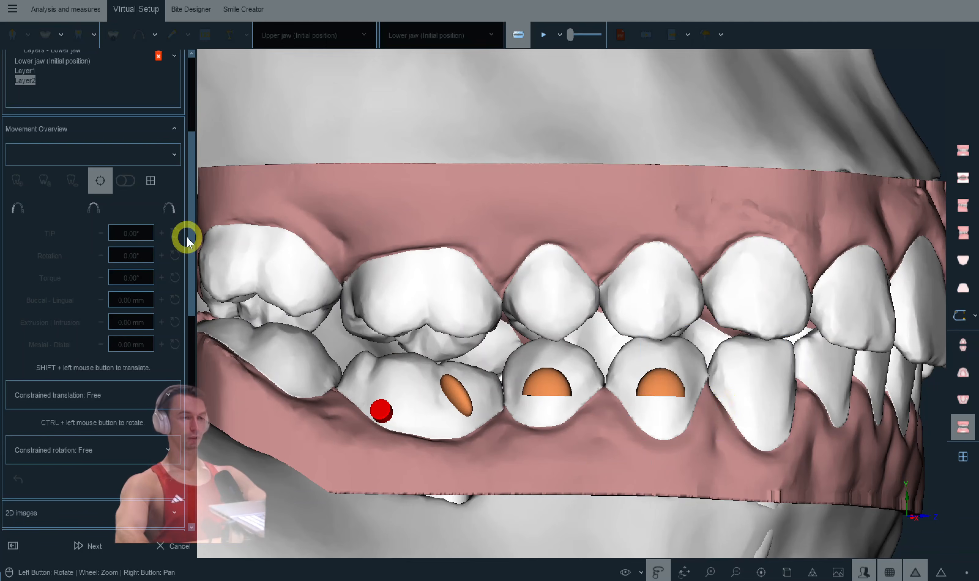
Step: Place an attach_11_sphere_110_deg attachment on the upper right second molar and rotate its flat edge to face mesially
{"action": "scroll", "coordinate": [518, 384], "scroll_direction": "up", "scroll_amount": 3}
{"action": "scroll", "coordinate": [530, 374], "scroll_direction": "up", "scroll_amount": 1}
{"action": "left_click_drag", "start_coordinate": [246, 316], "coordinate": [239, 313]}
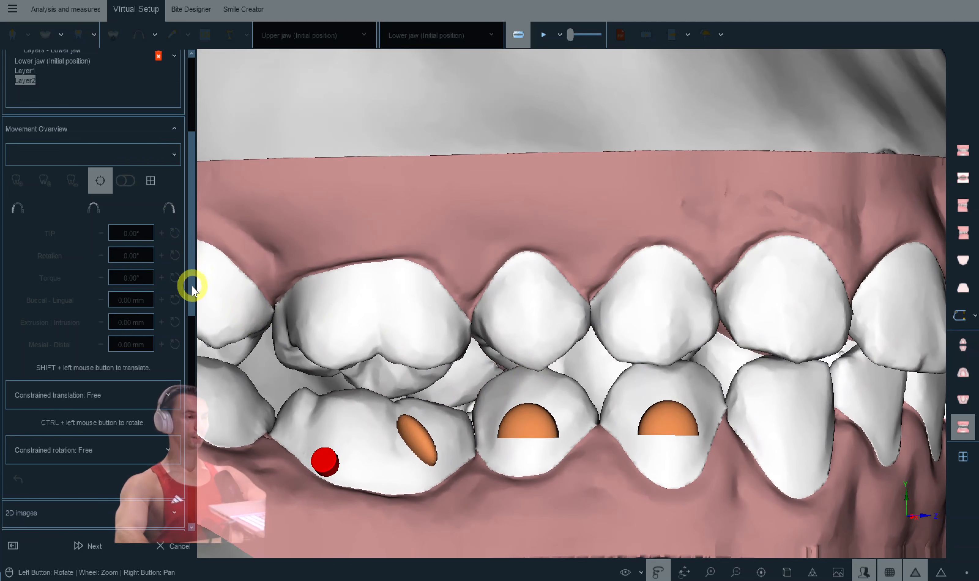
{"action": "scroll", "coordinate": [192, 291], "scroll_direction": "down", "scroll_amount": 5}
{"action": "left_click", "coordinate": [109, 243]}
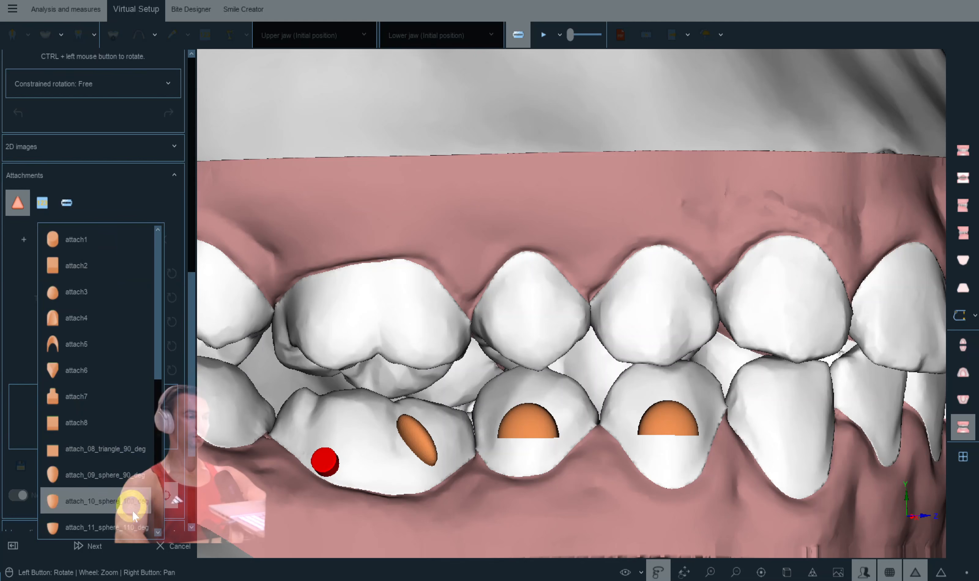
{"action": "left_click", "coordinate": [132, 526]}
{"action": "scroll", "coordinate": [338, 351], "scroll_direction": "up", "scroll_amount": 2}
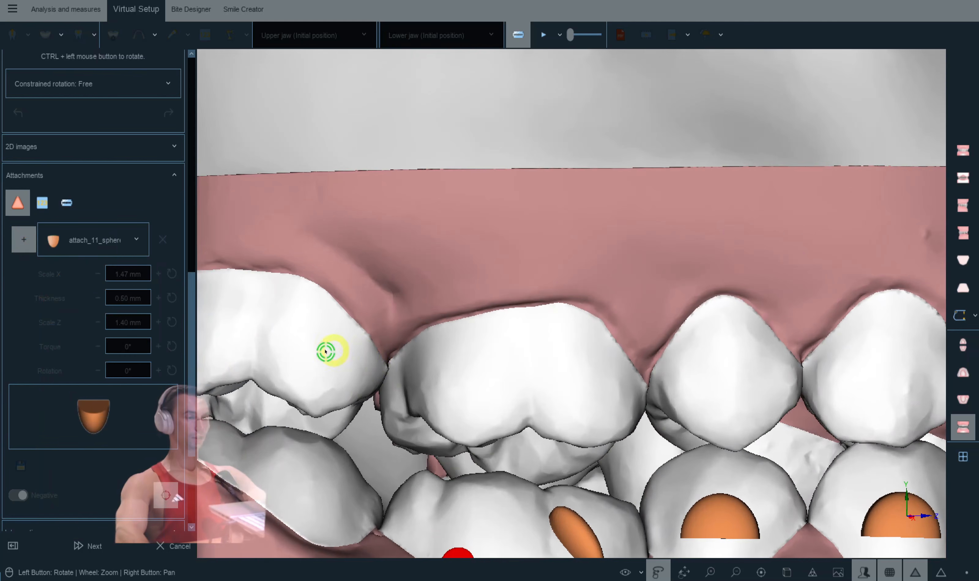
{"action": "left_click", "coordinate": [306, 339]}
{"action": "left_click_drag", "start_coordinate": [411, 411], "coordinate": [397, 232]}
Step: Copy the second molar attachment onto the mesial half of the upper right first molar with its flat edge facing mesially
{"action": "right_click", "coordinate": [339, 348]}
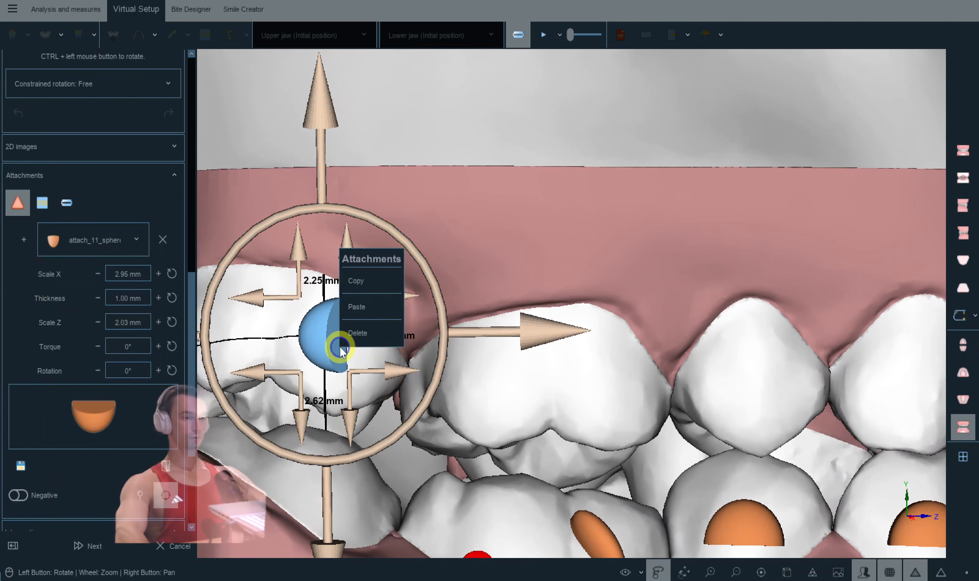
{"action": "left_click", "coordinate": [373, 281]}
{"action": "right_click", "coordinate": [611, 377]}
{"action": "left_click", "coordinate": [657, 246]}
{"action": "left_click_drag", "start_coordinate": [674, 462], "coordinate": [675, 301]}
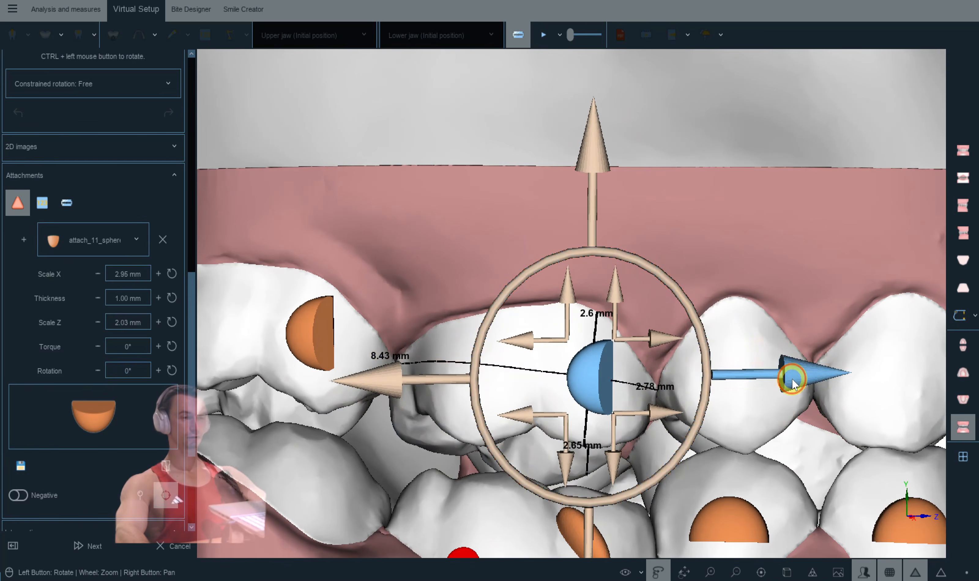
Step: Paste the attachment onto tooth 15, turn its flat edge mesially, shift it mesially and reduce its Scale X to 2.89 mm
{"action": "right_click", "coordinate": [727, 371]}
{"action": "left_click", "coordinate": [761, 255]}
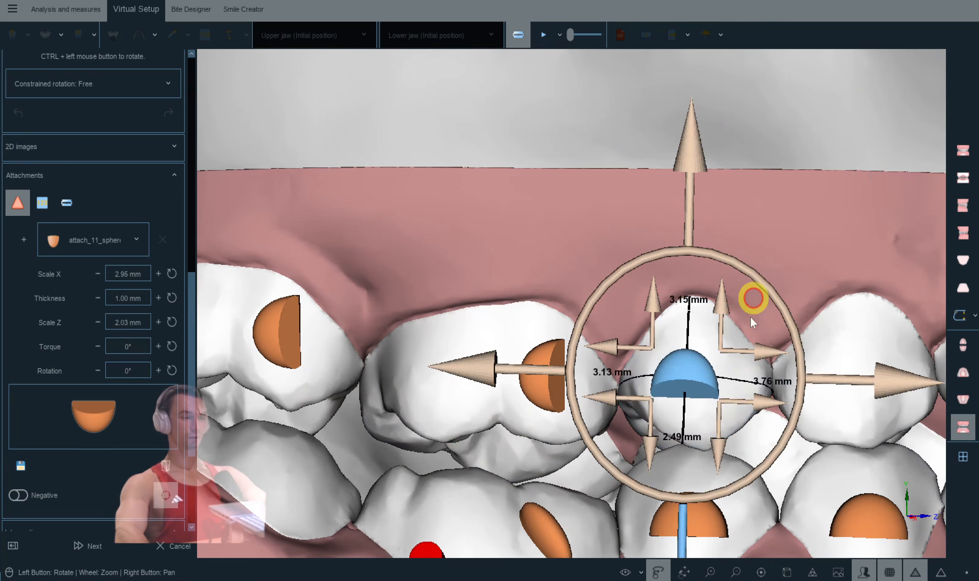
{"action": "left_click_drag", "start_coordinate": [765, 456], "coordinate": [754, 268]}
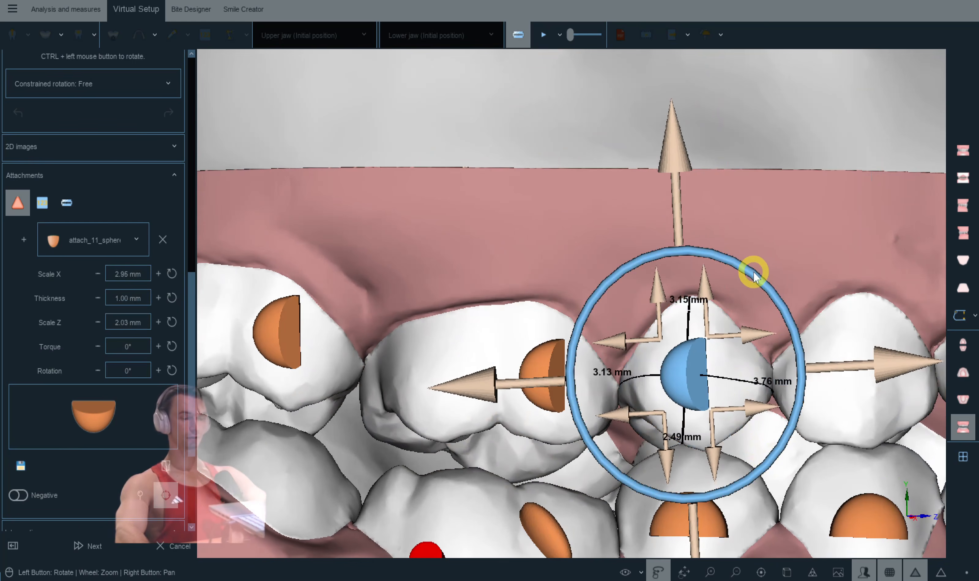
{"action": "left_click_drag", "start_coordinate": [878, 375], "coordinate": [899, 373]}
{"action": "left_click_drag", "start_coordinate": [700, 527], "coordinate": [701, 530]}
{"action": "left_click_drag", "start_coordinate": [721, 461], "coordinate": [720, 461]}
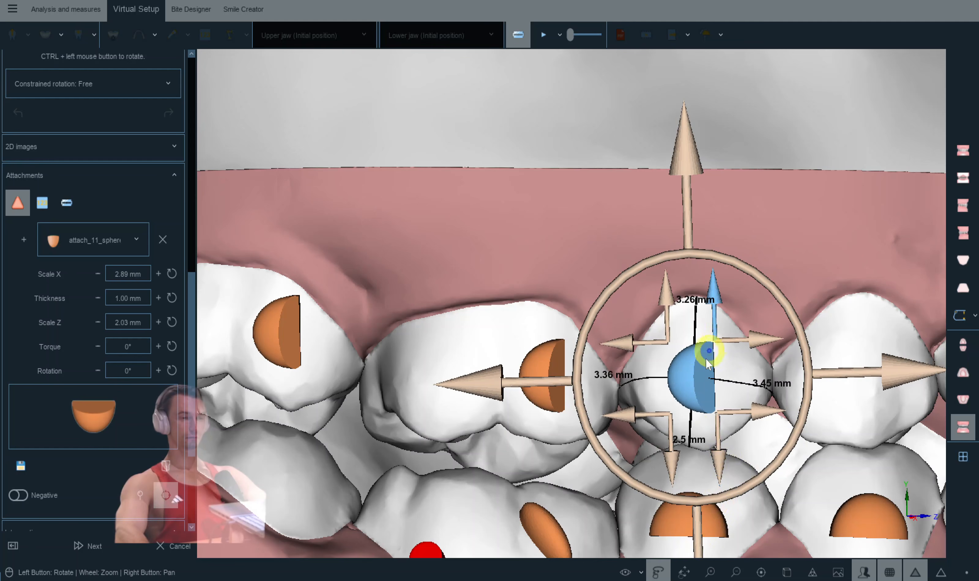
Step: Copy the tooth 15 attachment onto tooth 14 and position it with its flat edge facing mesially
{"action": "left_click", "coordinate": [716, 317]}
{"action": "right_click", "coordinate": [822, 408]}
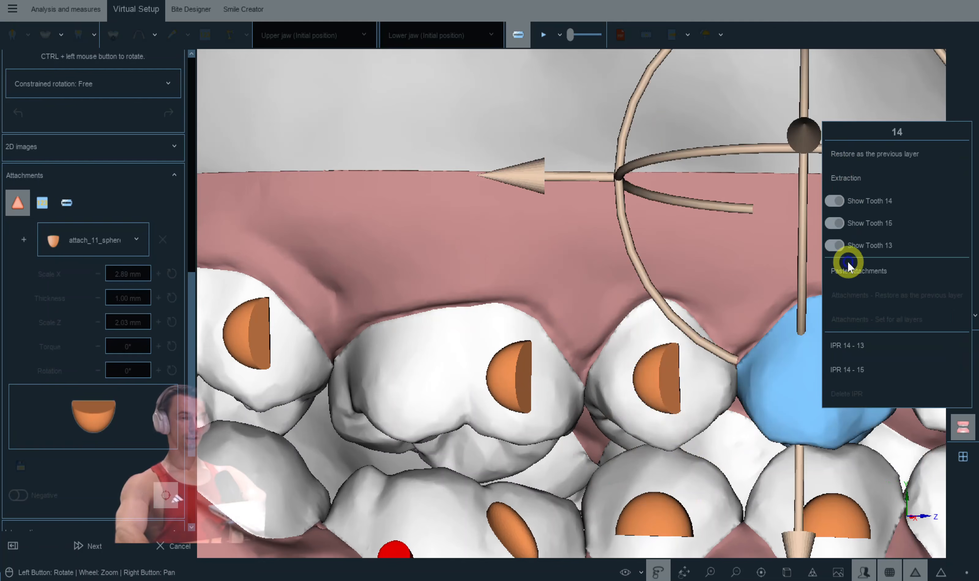
{"action": "left_click", "coordinate": [849, 268]}
{"action": "right_click_drag", "start_coordinate": [919, 500], "coordinate": [812, 489]}
{"action": "left_click_drag", "start_coordinate": [795, 490], "coordinate": [769, 338]}
{"action": "left_click_drag", "start_coordinate": [725, 547], "coordinate": [712, 504]}
{"action": "left_click_drag", "start_coordinate": [757, 444], "coordinate": [753, 451]}
Step: Copy the tooth 14 attachment onto the upper right canine and rotate its flat edge to face mesially
{"action": "right_click", "coordinate": [717, 347]}
{"action": "left_click", "coordinate": [766, 284]}
{"action": "right_click_drag", "start_coordinate": [868, 338], "coordinate": [758, 352]}
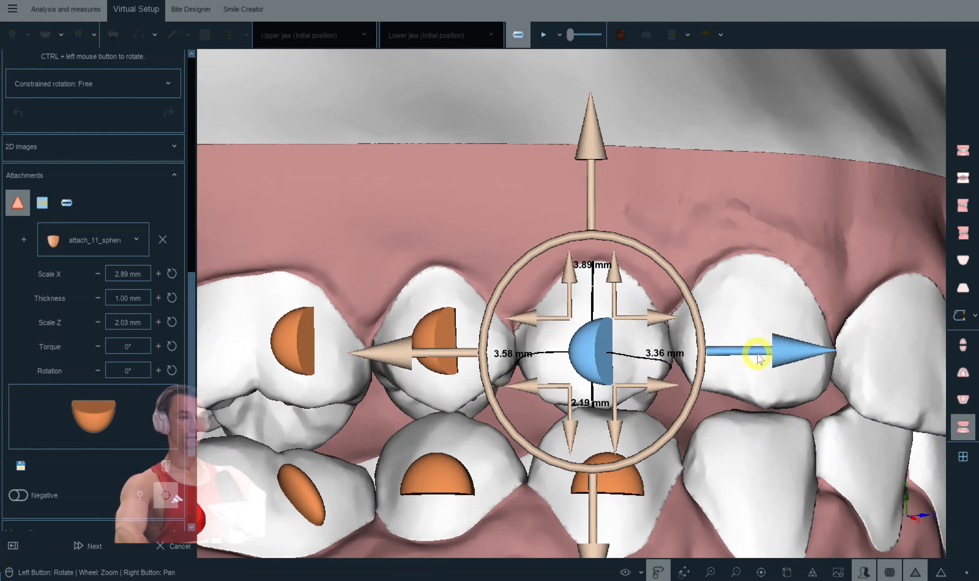
{"action": "right_click", "coordinate": [755, 339]}
{"action": "left_click", "coordinate": [813, 203]}
{"action": "left_click_drag", "start_coordinate": [836, 415], "coordinate": [516, 360]}
Step: Paste the attachment onto tooth 12, turn its flat edge mesially, move it toward the mesial gum side and set its Scale X to 2.56 mm
{"action": "right_click", "coordinate": [450, 377]}
{"action": "left_click", "coordinate": [509, 245]}
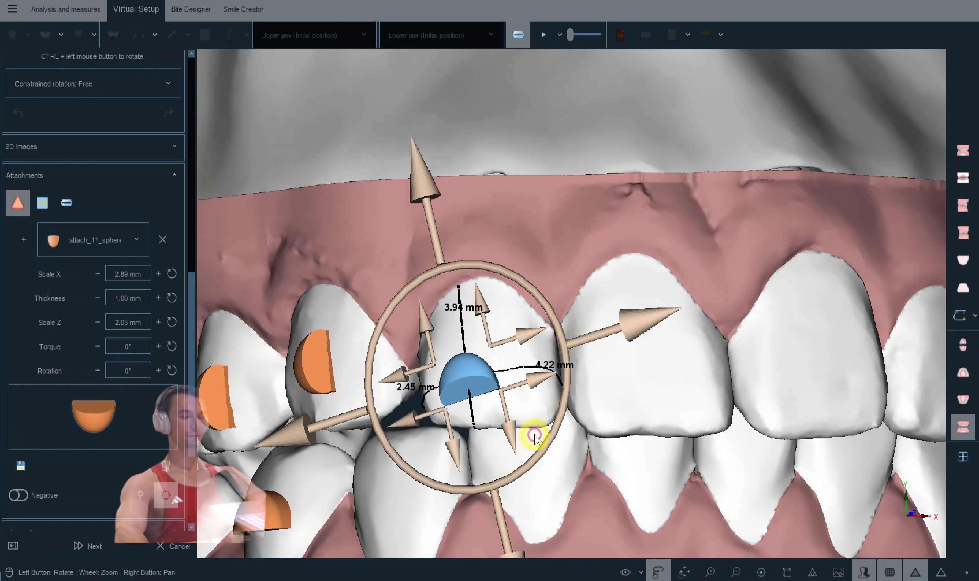
{"action": "left_click_drag", "start_coordinate": [509, 524], "coordinate": [511, 490]}
{"action": "left_click_drag", "start_coordinate": [529, 438], "coordinate": [536, 422]}
{"action": "left_click_drag", "start_coordinate": [581, 367], "coordinate": [590, 258]}
{"action": "left_click_drag", "start_coordinate": [652, 300], "coordinate": [721, 306]}
{"action": "left_click_drag", "start_coordinate": [532, 530], "coordinate": [533, 512]}
{"action": "left_click_drag", "start_coordinate": [692, 295], "coordinate": [702, 292]}
{"action": "left_click_drag", "start_coordinate": [586, 396], "coordinate": [602, 396]}
Step: Copy the tooth 12 attachment onto the same tooth's lower distal area and rotate the copy's flat edge to face distally
{"action": "right_click_drag", "start_coordinate": [550, 310], "coordinate": [558, 335]}
{"action": "right_click", "coordinate": [556, 336]}
{"action": "left_click", "coordinate": [575, 274]}
{"action": "right_click", "coordinate": [481, 393]}
{"action": "left_click", "coordinate": [520, 254]}
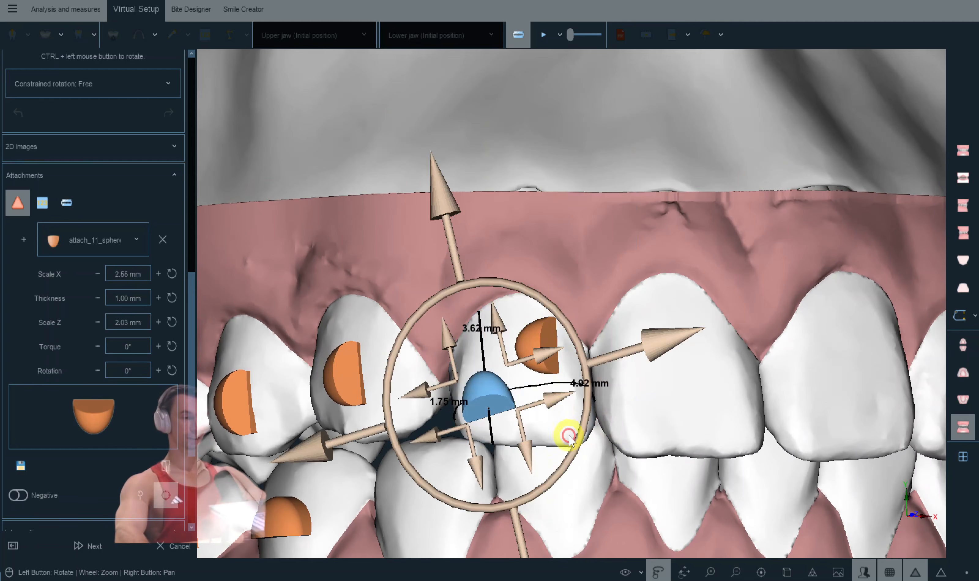
{"action": "left_click_drag", "start_coordinate": [573, 445], "coordinate": [423, 443]}
{"action": "left_click_drag", "start_coordinate": [517, 372], "coordinate": [536, 360]}
Step: Nudge the mesial attachment on tooth 12 closer to the gum and select the distal one
{"action": "left_click", "coordinate": [547, 356]}
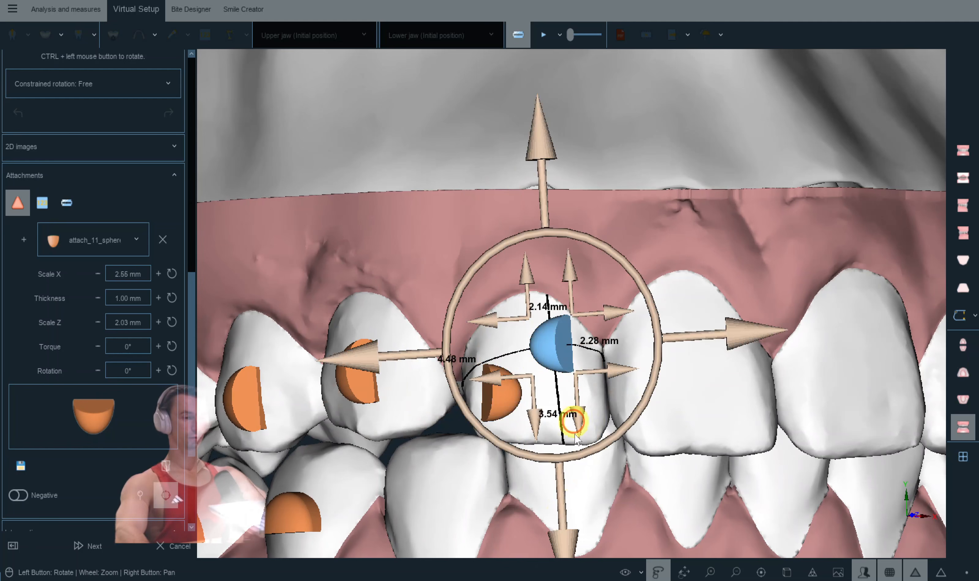
{"action": "left_click_drag", "start_coordinate": [559, 520], "coordinate": [591, 441]}
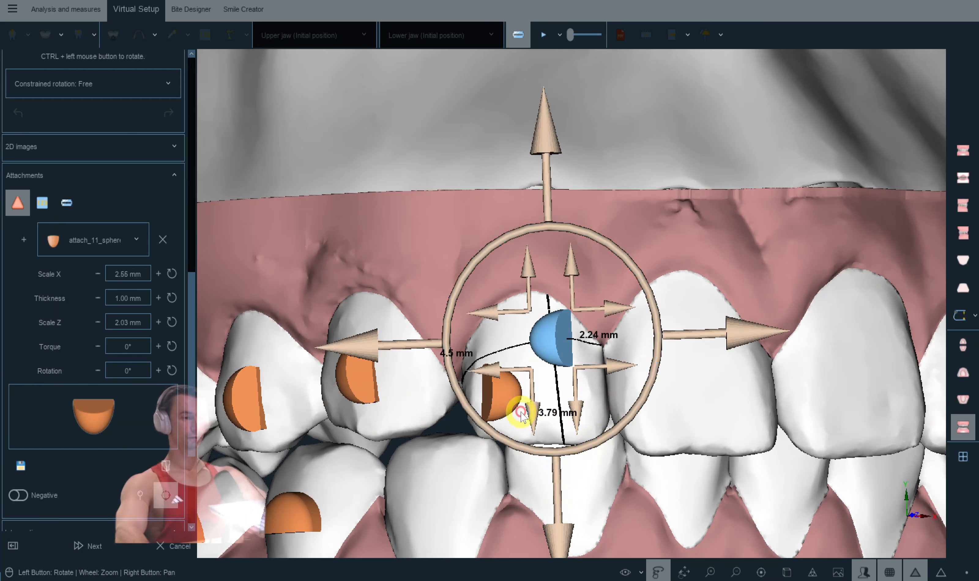
{"action": "left_click", "coordinate": [524, 399]}
{"action": "left_click", "coordinate": [510, 419]}
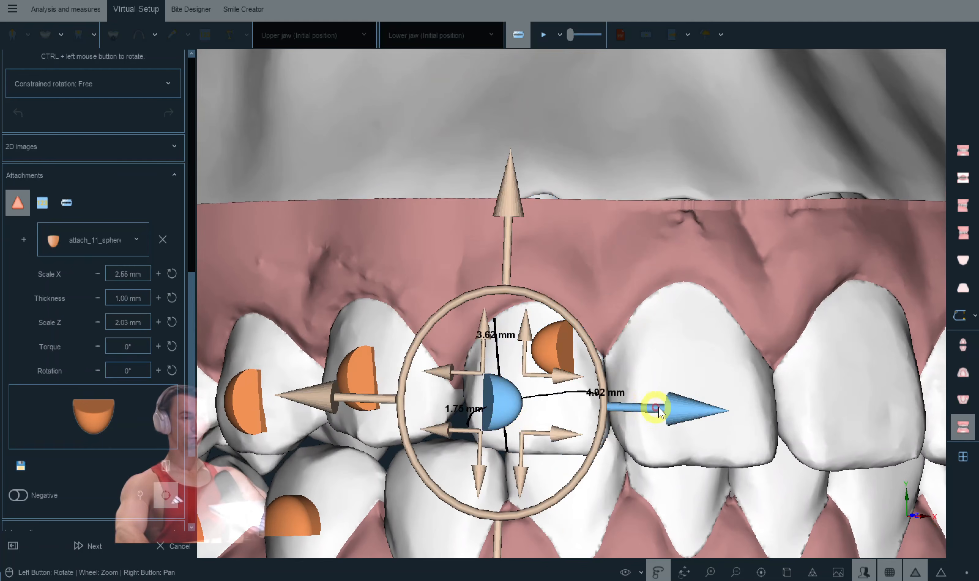
Step: Copy a tooth 12 attachment onto tooth 11 and position it near the mesial gum side with its flat edge facing mesially
{"action": "right_click", "coordinate": [514, 398]}
{"action": "left_click", "coordinate": [542, 338]}
{"action": "left_click_drag", "start_coordinate": [684, 341], "coordinate": [660, 337]}
{"action": "right_click", "coordinate": [659, 319]}
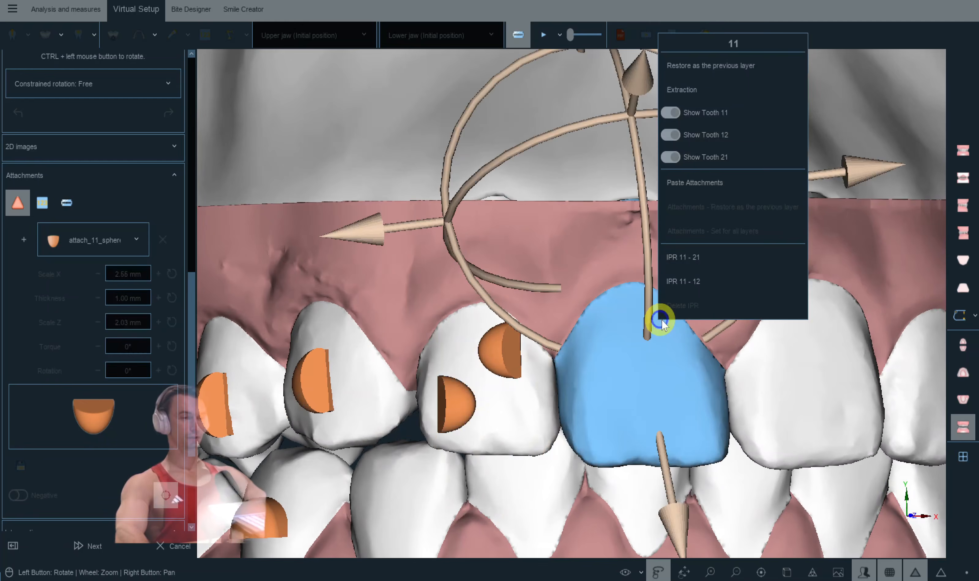
{"action": "left_click", "coordinate": [707, 183]}
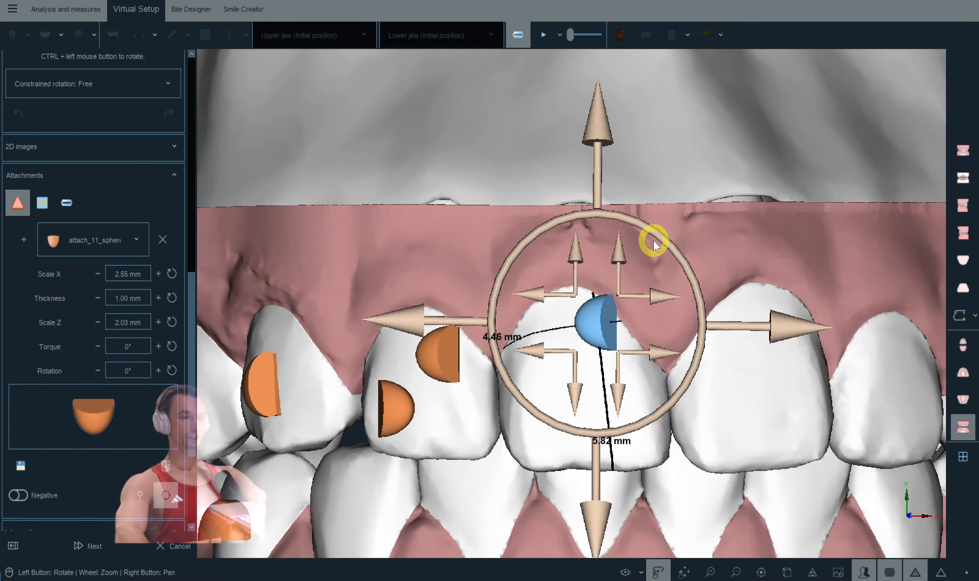
{"action": "left_click_drag", "start_coordinate": [604, 517], "coordinate": [605, 525]}
{"action": "left_click_drag", "start_coordinate": [657, 429], "coordinate": [663, 426]}
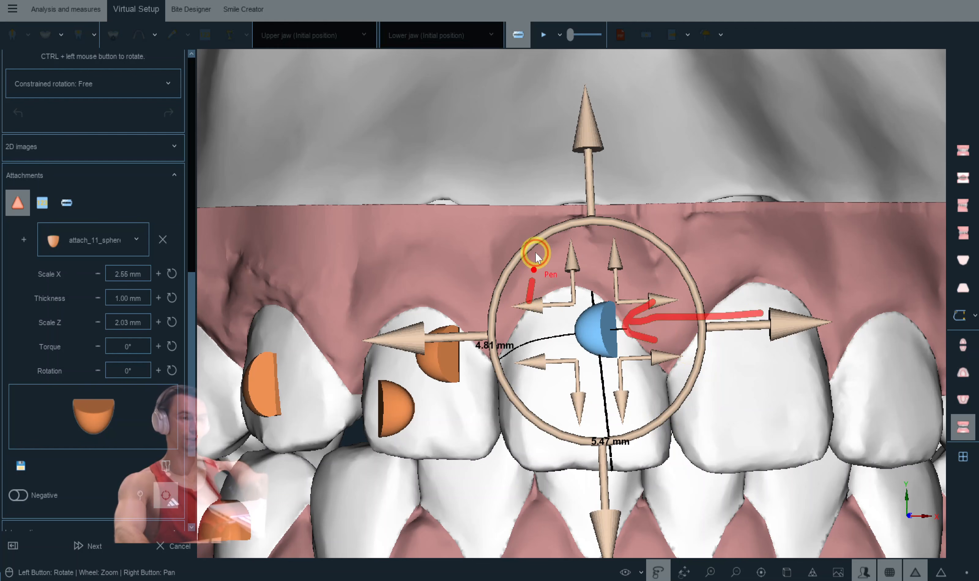
{"action": "key", "text": "Escape"}
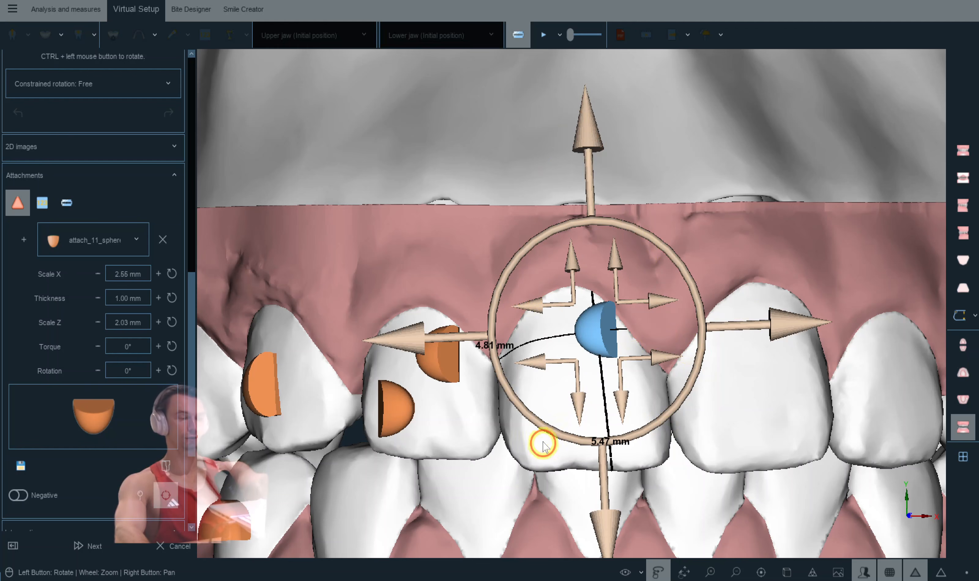
Step: Add another attach_11_sphere attachment to the lower distal area of tooth 11 and rotate its flat edge to face distally
{"action": "left_click", "coordinate": [531, 423]}
{"action": "left_click", "coordinate": [33, 253]}
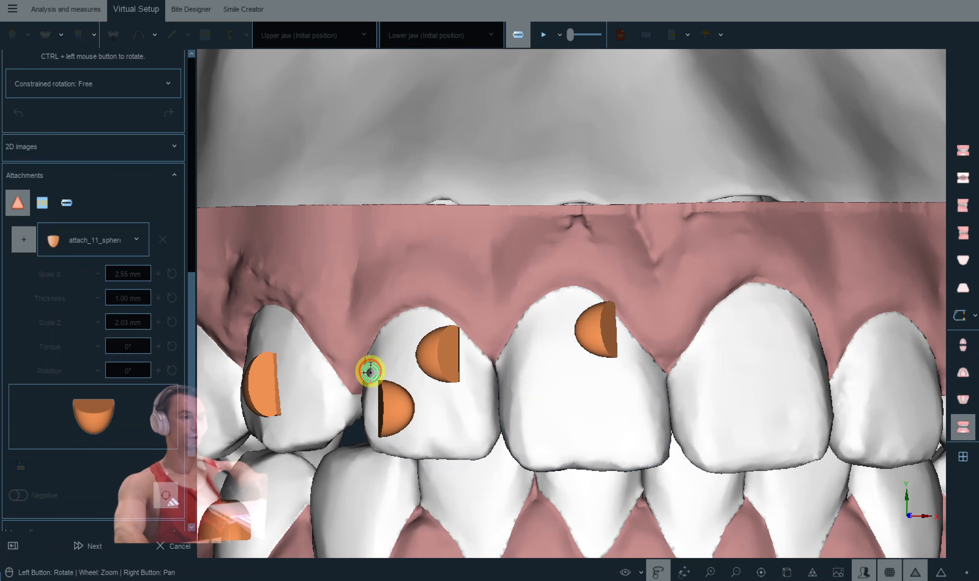
{"action": "left_click", "coordinate": [548, 415]}
{"action": "left_click_drag", "start_coordinate": [638, 475], "coordinate": [531, 415]}
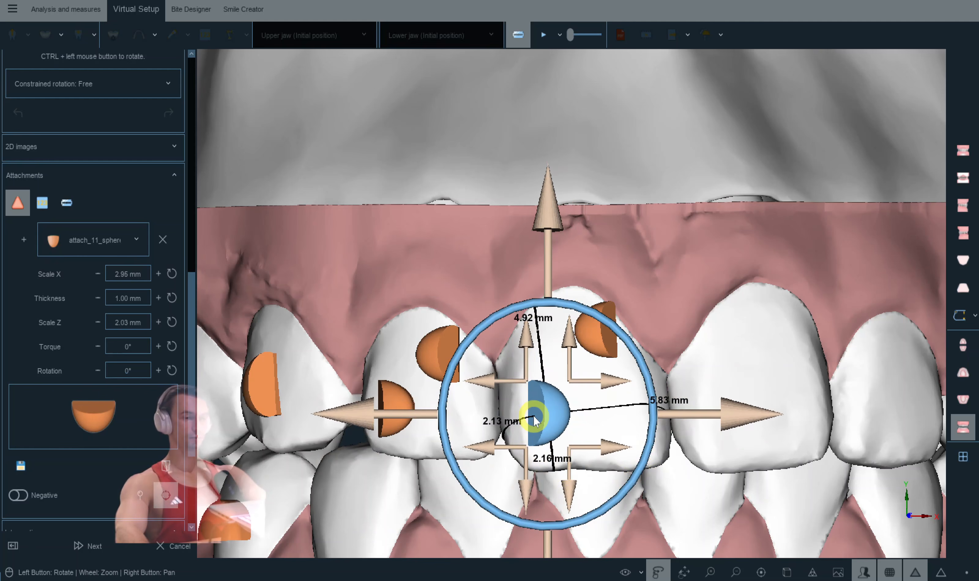
Step: Copy the lower distal attachment of tooth 11 onto tooth 21 and place it near the distal gum side with its flat edge facing distally
{"action": "right_click", "coordinate": [556, 416]}
{"action": "left_click", "coordinate": [570, 349]}
{"action": "left_click_drag", "start_coordinate": [683, 374], "coordinate": [627, 369]}
{"action": "right_click", "coordinate": [709, 315]}
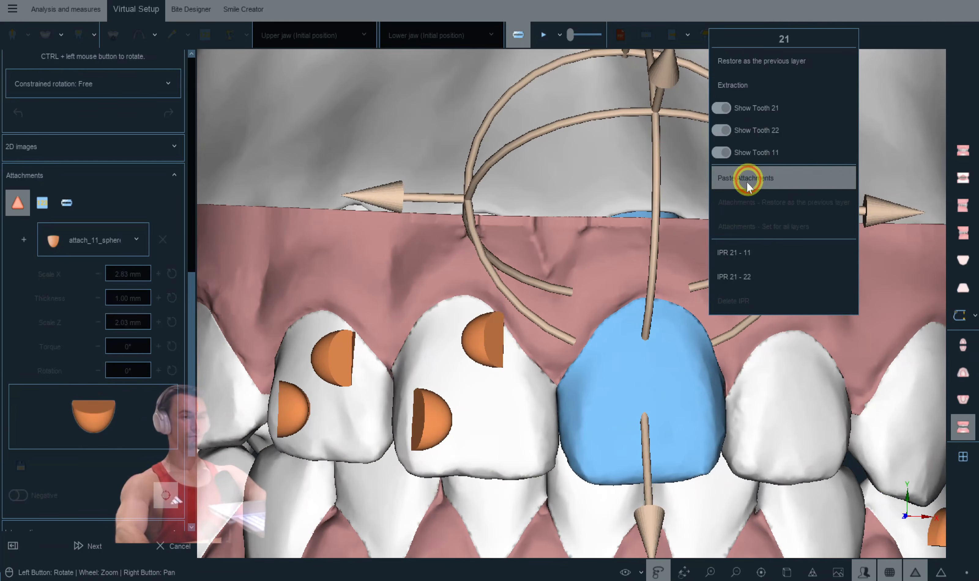
{"action": "left_click", "coordinate": [745, 179]}
{"action": "left_click_drag", "start_coordinate": [665, 255], "coordinate": [672, 262]}
{"action": "left_click_drag", "start_coordinate": [796, 333], "coordinate": [804, 334]}
Step: Paste a second attachment onto the lower mesial area of tooth 21 with its flat edge facing mesially
{"action": "right_click", "coordinate": [574, 420]}
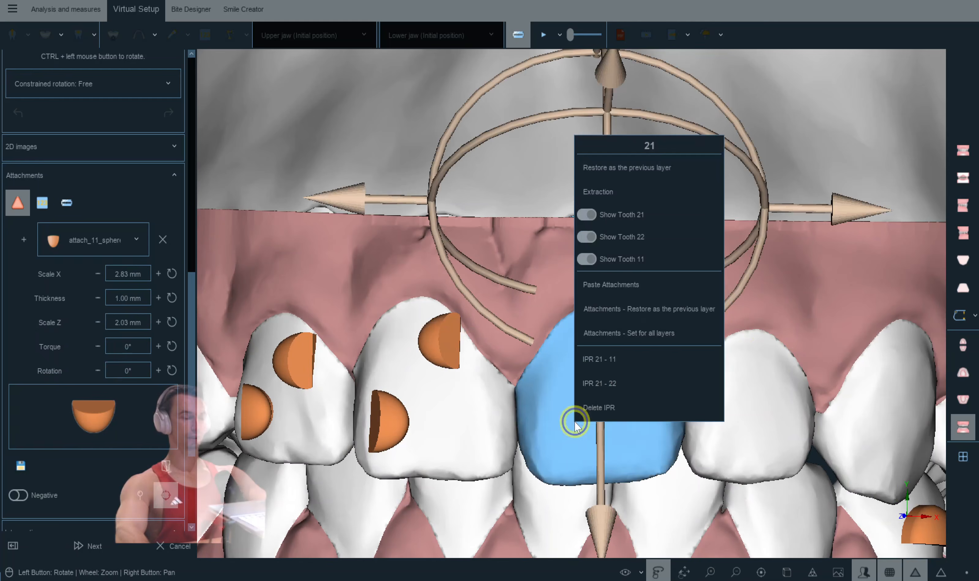
{"action": "left_click", "coordinate": [614, 278]}
{"action": "left_click_drag", "start_coordinate": [667, 472], "coordinate": [528, 500]}
Step: Paste the attachment onto tooth 22, rotate its flat edge to face distally and shift it slightly toward the incisal edge
{"action": "left_click_drag", "start_coordinate": [796, 427], "coordinate": [743, 381]}
{"action": "right_click", "coordinate": [783, 360]}
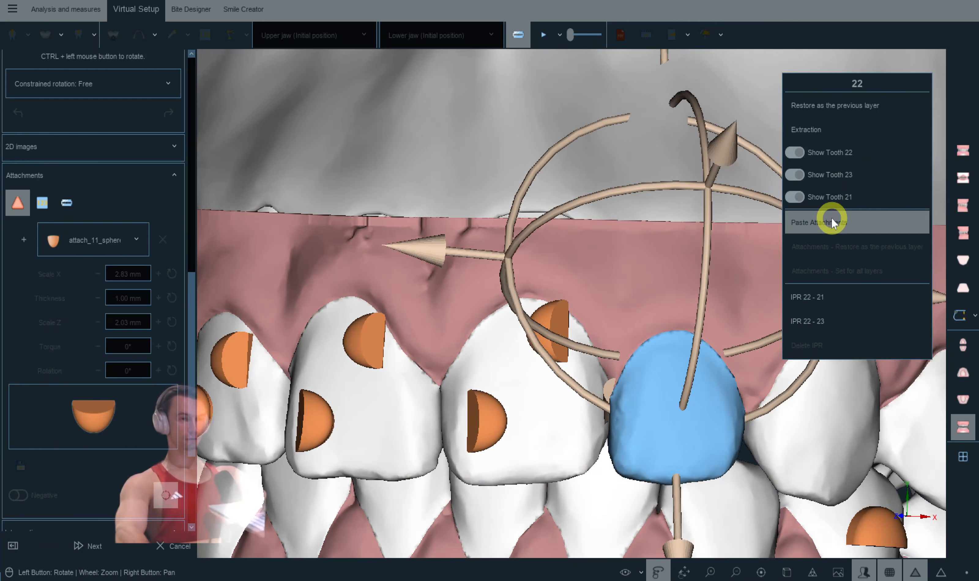
{"action": "left_click", "coordinate": [829, 220]}
{"action": "left_click_drag", "start_coordinate": [796, 430], "coordinate": [791, 291]}
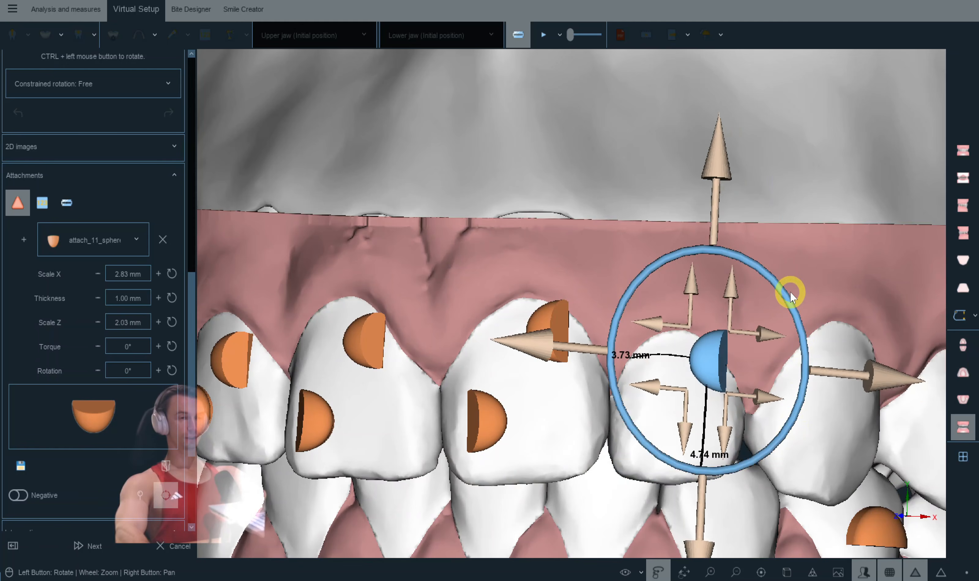
{"action": "left_click_drag", "start_coordinate": [843, 369], "coordinate": [799, 387]}
{"action": "left_click_drag", "start_coordinate": [651, 522], "coordinate": [650, 534]}
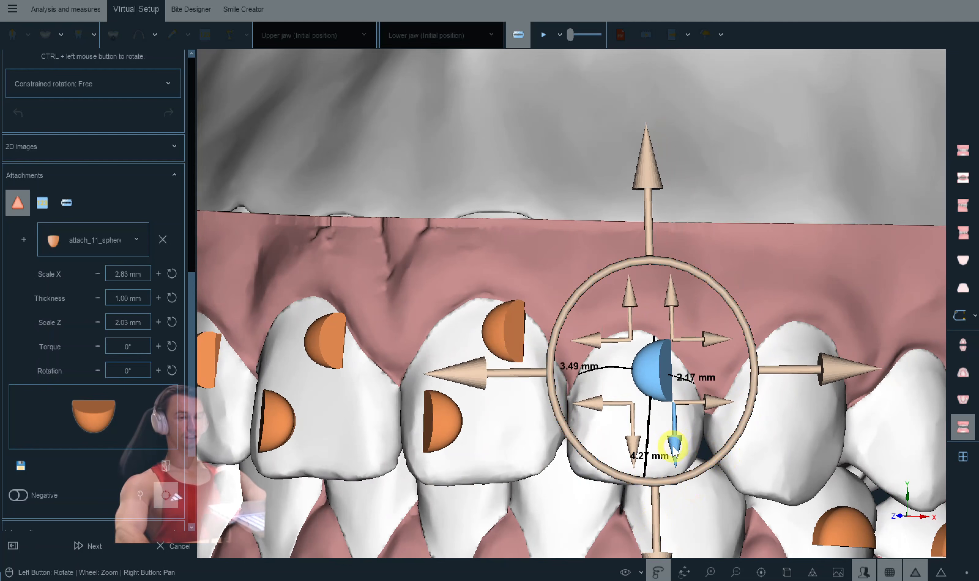
Step: Paste a second attachment onto tooth 22 in the lower mesial area with its flat edge facing mesially
{"action": "right_click", "coordinate": [613, 436]}
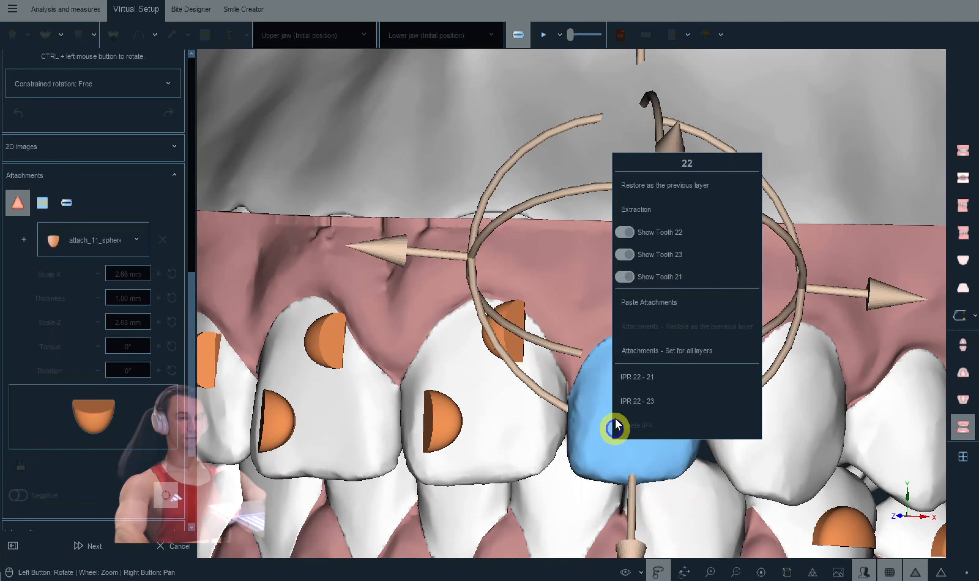
{"action": "left_click", "coordinate": [641, 303]}
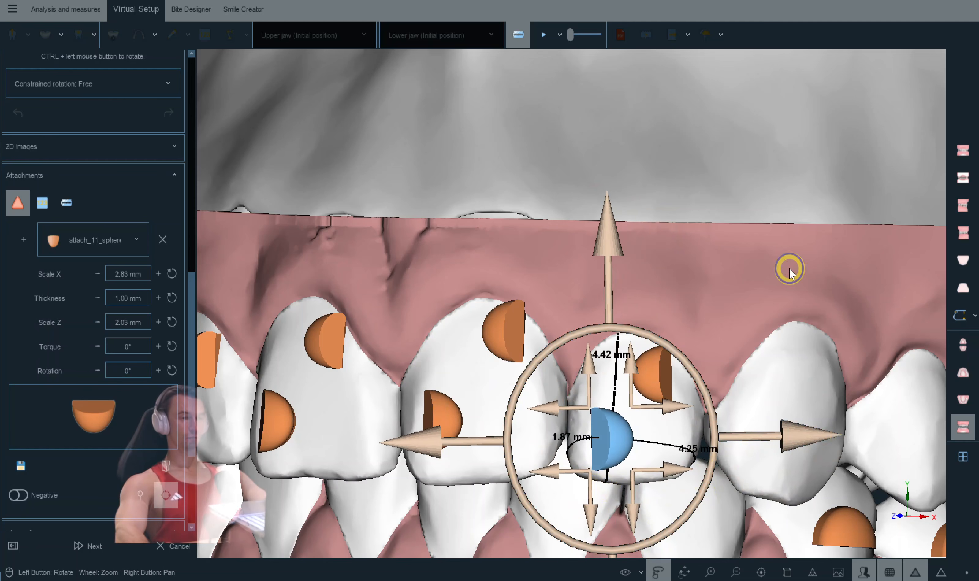
{"action": "left_click", "coordinate": [732, 273]}
Step: Add an attach_09_sphere_90_deg attachment to the upper left first premolar, flat edge facing the gum, with Scale X 3.47 mm and Scale Z 1.98 mm
{"action": "scroll", "coordinate": [748, 302], "scroll_direction": "down", "scroll_amount": 3}
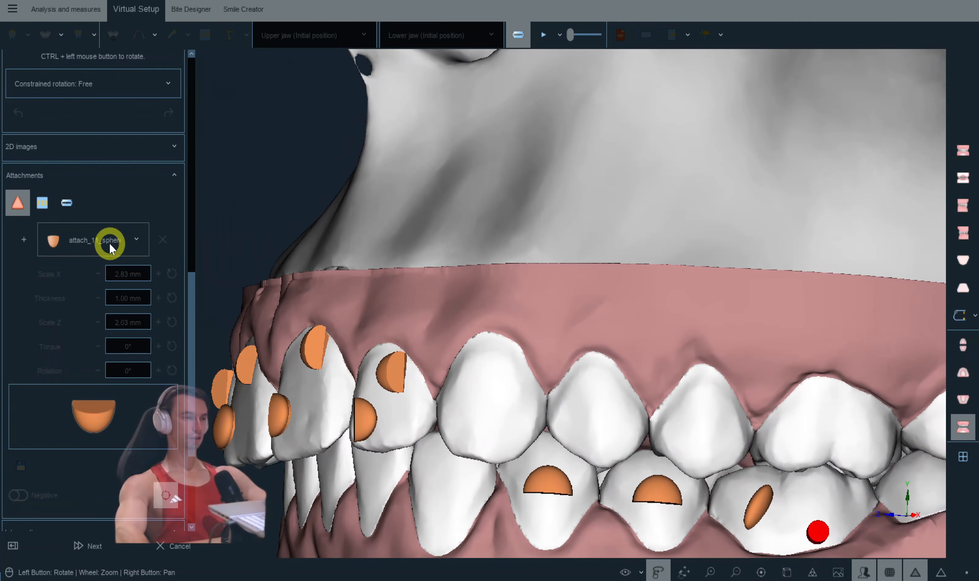
{"action": "left_click", "coordinate": [115, 235]}
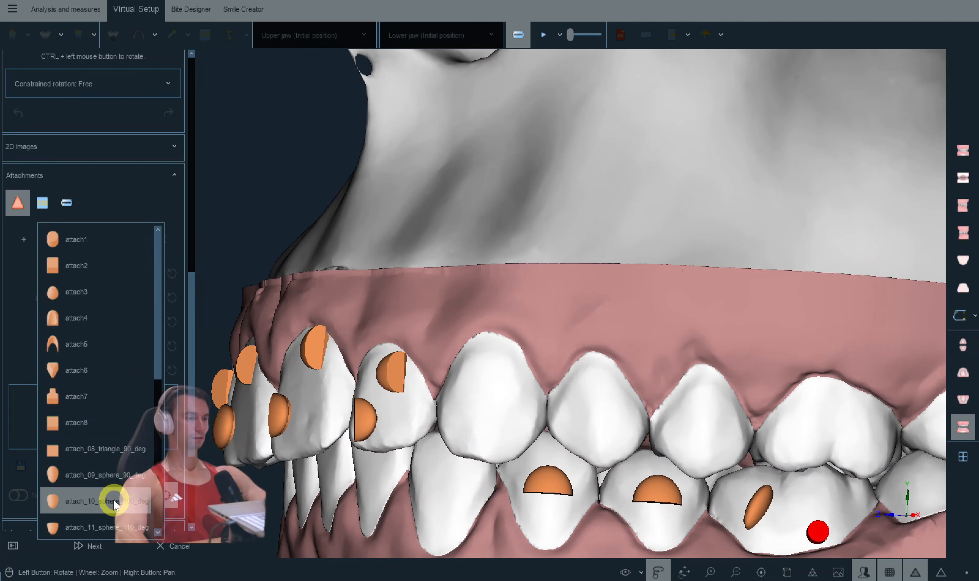
{"action": "left_click", "coordinate": [113, 476]}
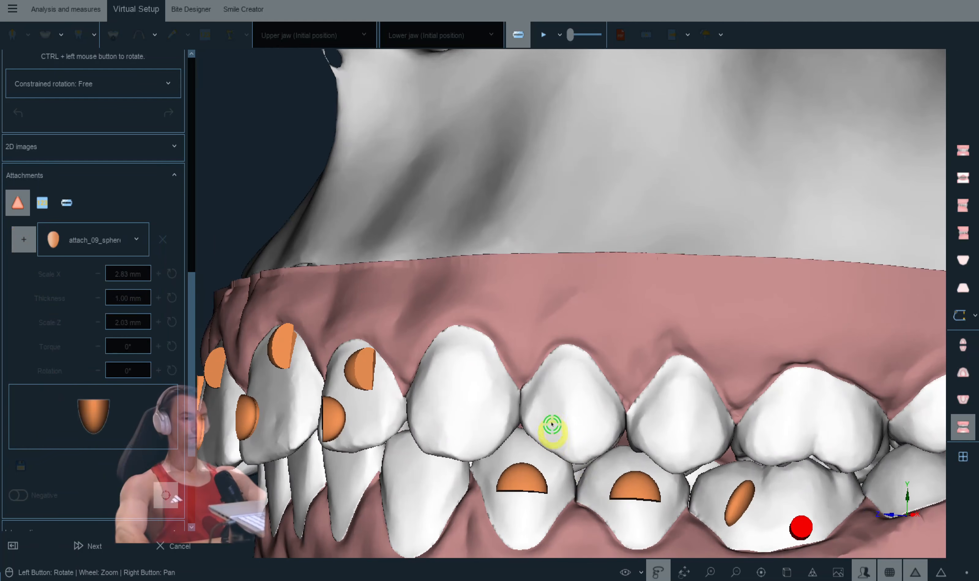
{"action": "left_click", "coordinate": [574, 422]}
{"action": "left_click_drag", "start_coordinate": [635, 475], "coordinate": [532, 381]}
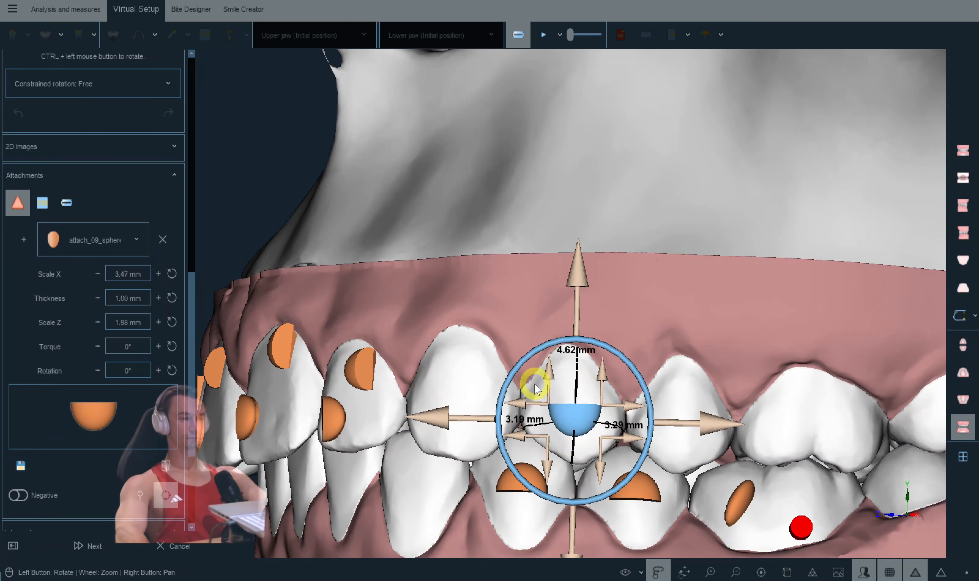
{"action": "right_click", "coordinate": [656, 338]}
{"action": "left_click_drag", "start_coordinate": [611, 325], "coordinate": [595, 326]}
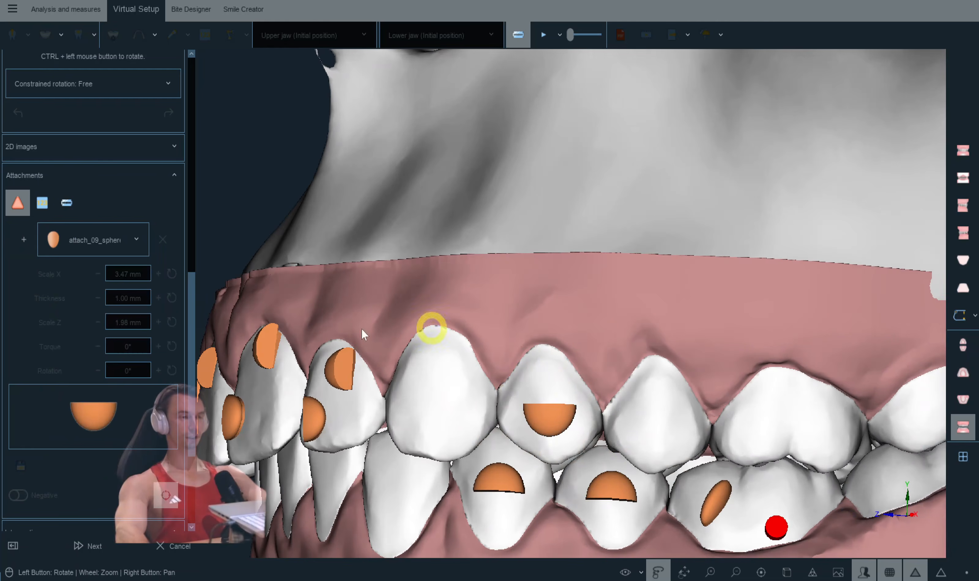
Step: Add a Rectangular Beveled attachment to the upper left first molar, widen it to a Scale X of 2.90 mm and adjust its position
{"action": "left_click", "coordinate": [119, 241]}
{"action": "scroll", "coordinate": [83, 339], "scroll_direction": "down", "scroll_amount": 3}
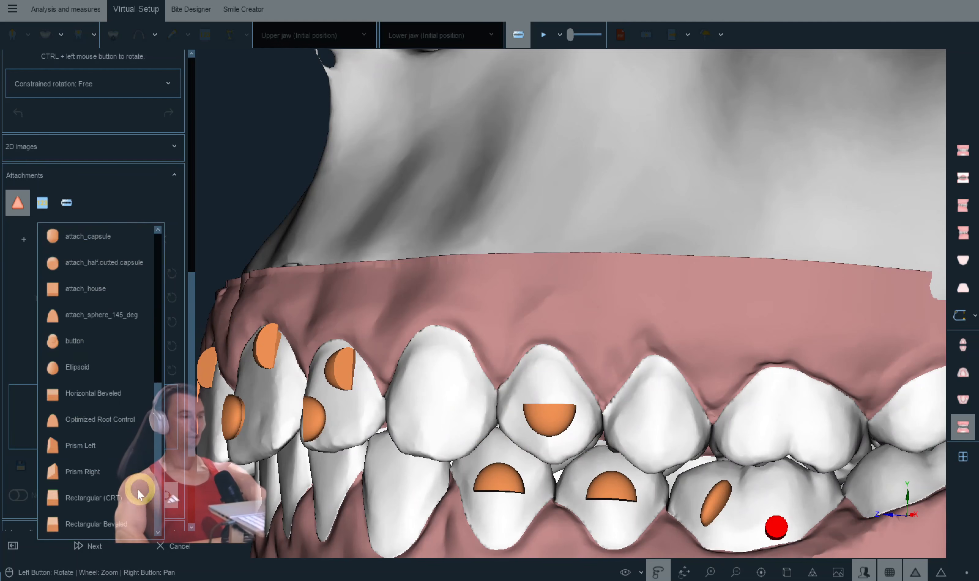
{"action": "left_click", "coordinate": [108, 523]}
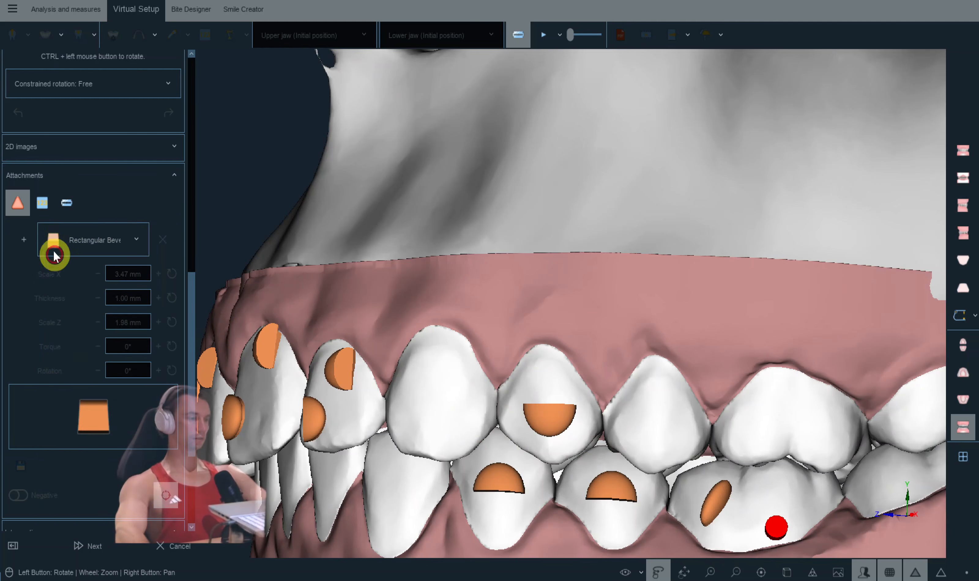
{"action": "left_click", "coordinate": [775, 419]}
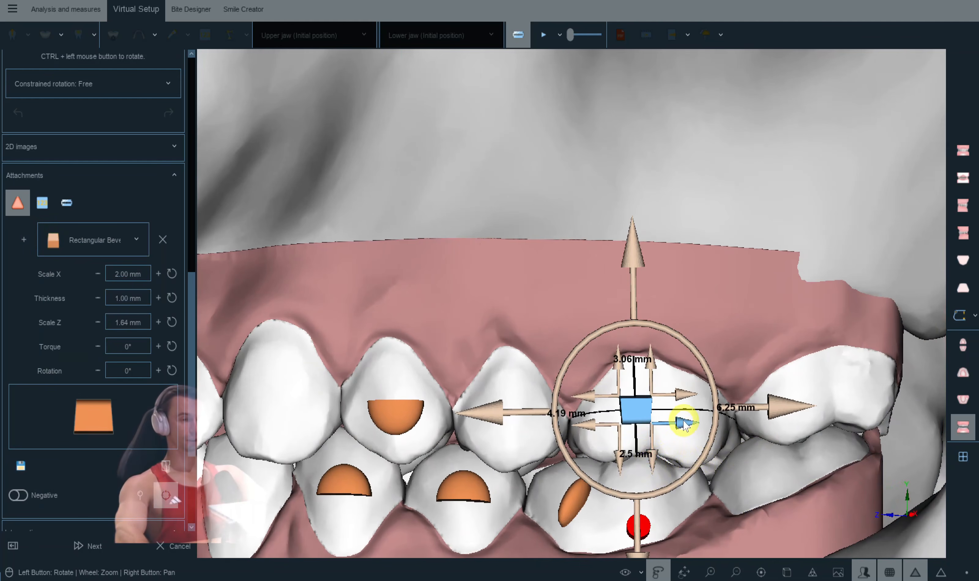
{"action": "left_click_drag", "start_coordinate": [776, 411], "coordinate": [787, 411]}
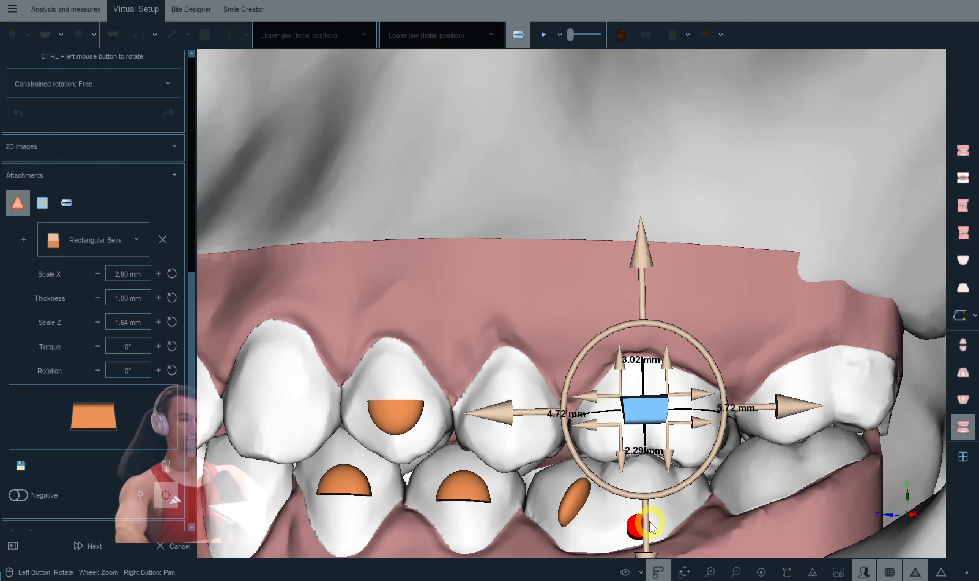
{"action": "left_click_drag", "start_coordinate": [647, 536], "coordinate": [689, 476]}
{"action": "left_click", "coordinate": [754, 516]}
{"action": "left_click_drag", "start_coordinate": [754, 515], "coordinate": [731, 535]}
Step: Save the project with the new upper attachments
{"action": "left_click", "coordinate": [709, 255]}
{"action": "left_click_drag", "start_coordinate": [628, 292], "coordinate": [592, 296]}
{"action": "scroll", "coordinate": [592, 296], "scroll_direction": "down", "scroll_amount": 1}
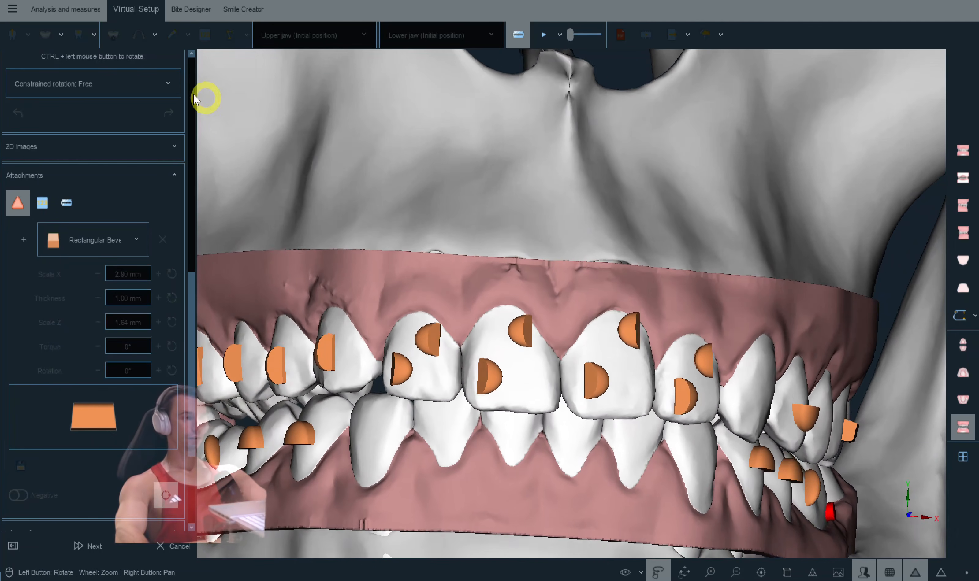
{"action": "left_click", "coordinate": [20, 15]}
{"action": "left_click", "coordinate": [15, 41]}
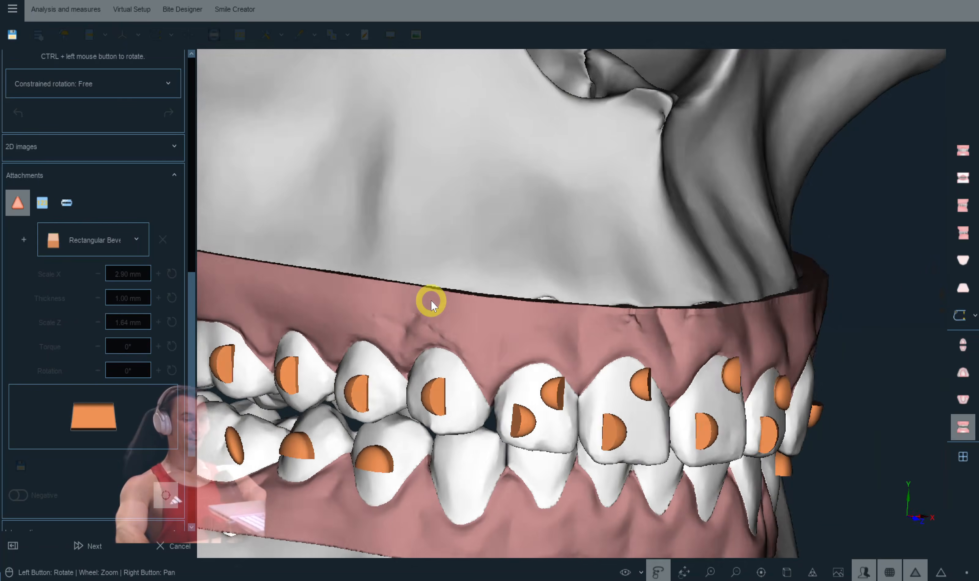
Step: Place a label on the buccal surface of the lower right second molar
{"action": "left_click_drag", "start_coordinate": [431, 300], "coordinate": [464, 310]}
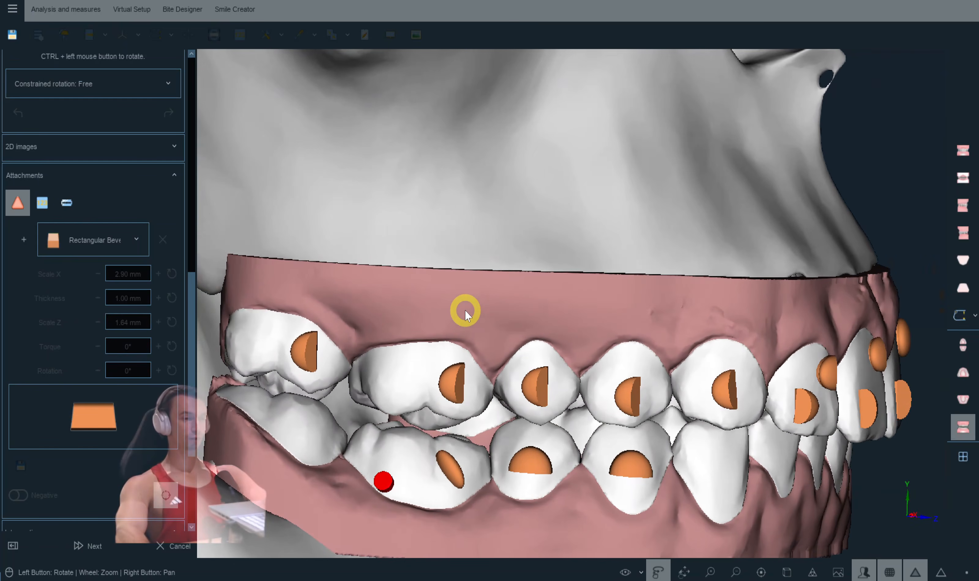
{"action": "key", "text": "Left"}
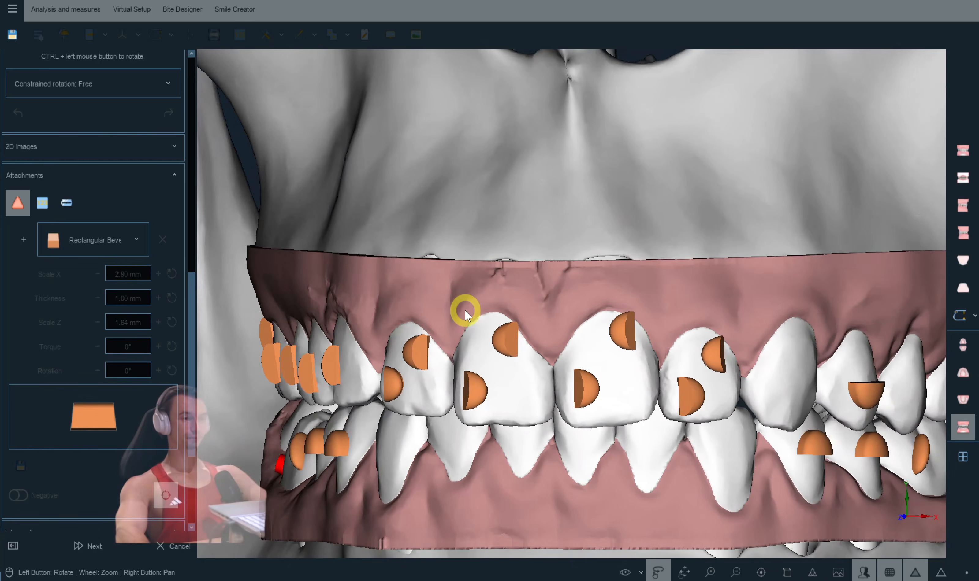
{"action": "key", "text": "Right"}
{"action": "mouse_move", "coordinate": [465, 310]}
{"action": "left_mouse_down"}
{"action": "mouse_move", "coordinate": [443, 311]}
{"action": "mouse_move", "coordinate": [464, 310]}
{"action": "mouse_move", "coordinate": [448, 319]}
{"action": "mouse_move", "coordinate": [498, 341]}
{"action": "left_mouse_up"}
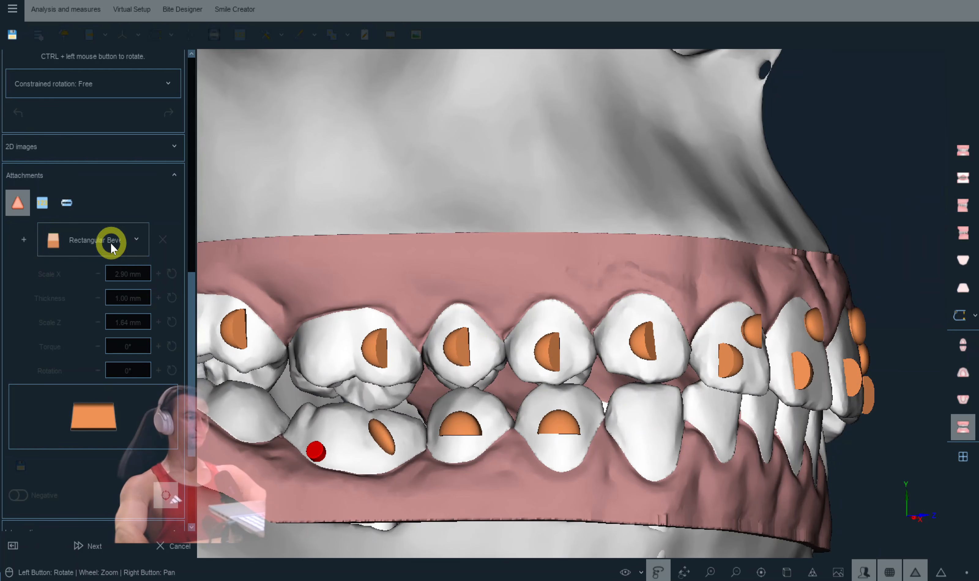
{"action": "left_click", "coordinate": [44, 202]}
{"action": "left_click", "coordinate": [23, 368]}
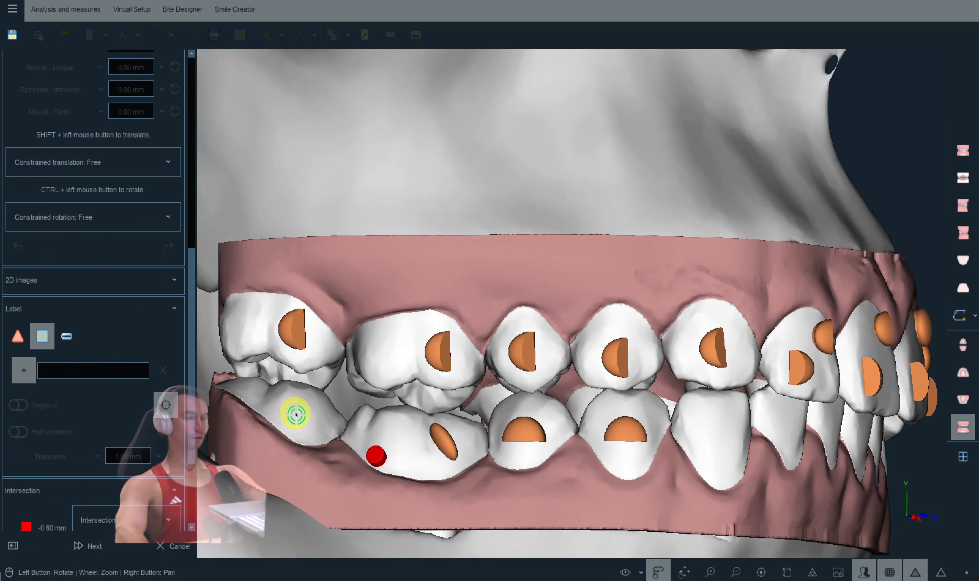
{"action": "left_click", "coordinate": [297, 414]}
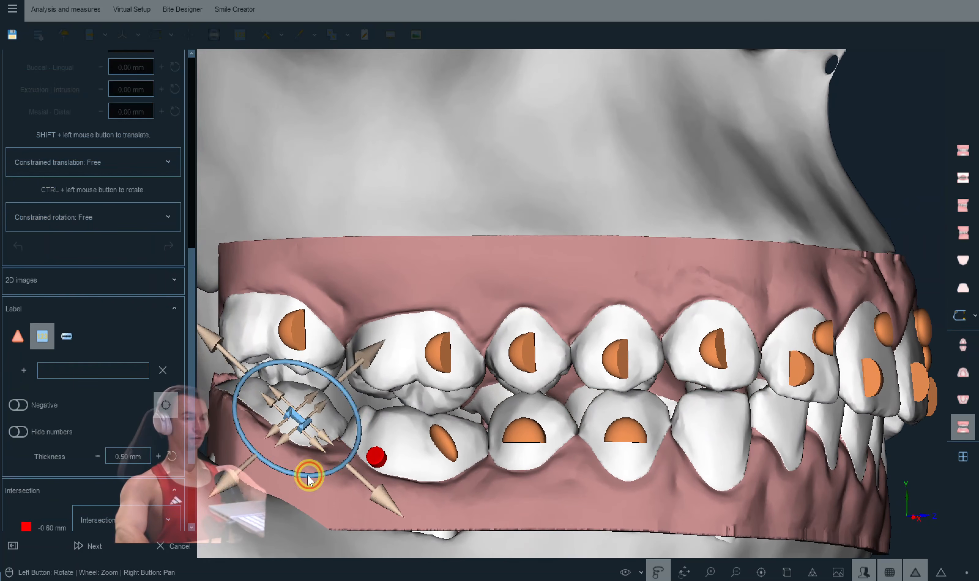
Step: Place a second label on the buccal surface of the upper left second molar
{"action": "left_click", "coordinate": [25, 375]}
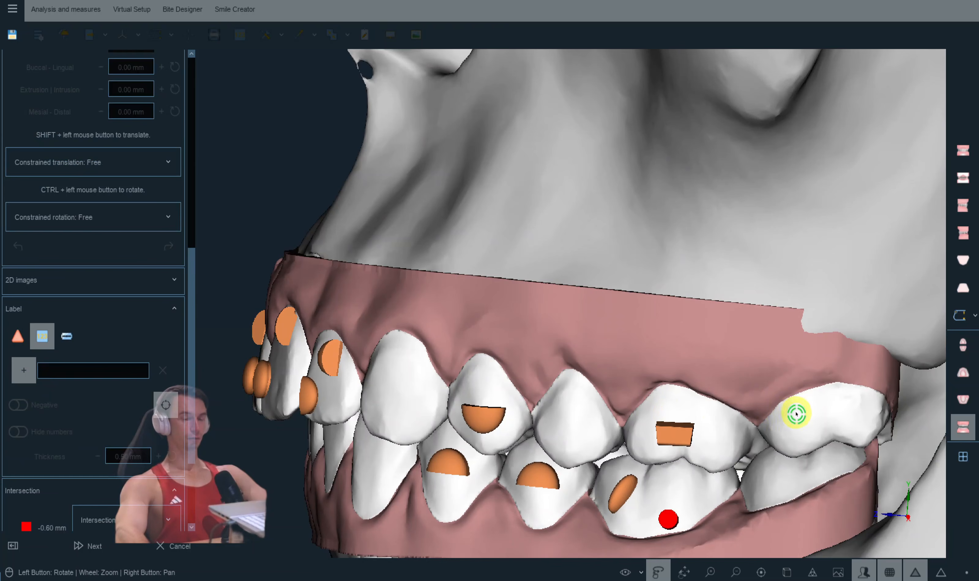
{"action": "left_click", "coordinate": [818, 414]}
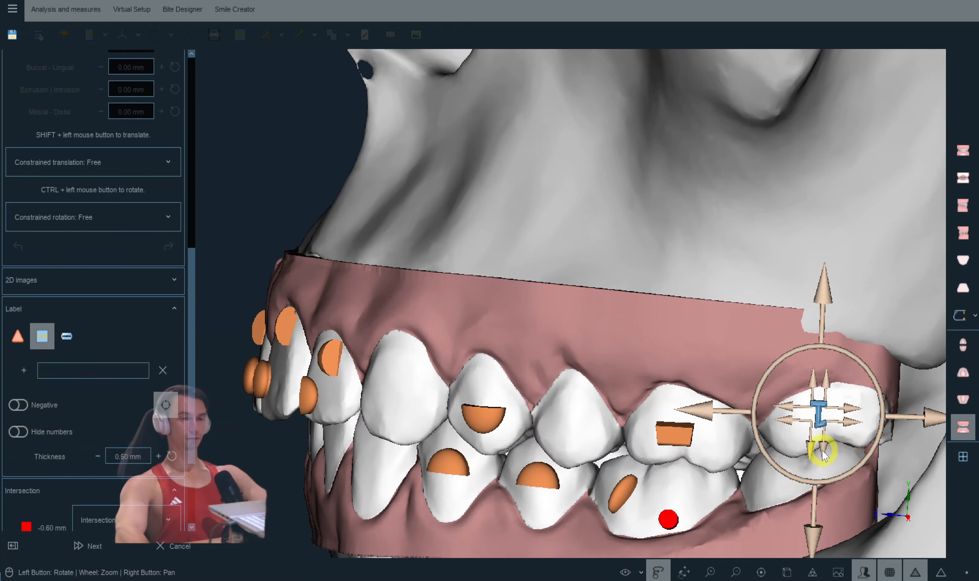
{"action": "left_click", "coordinate": [721, 328]}
Step: Set the upper jaw attachments for all layers
{"action": "left_click_drag", "start_coordinate": [512, 319], "coordinate": [645, 290]}
{"action": "right_click", "coordinate": [645, 290]}
{"action": "mouse_move", "coordinate": [663, 250]}
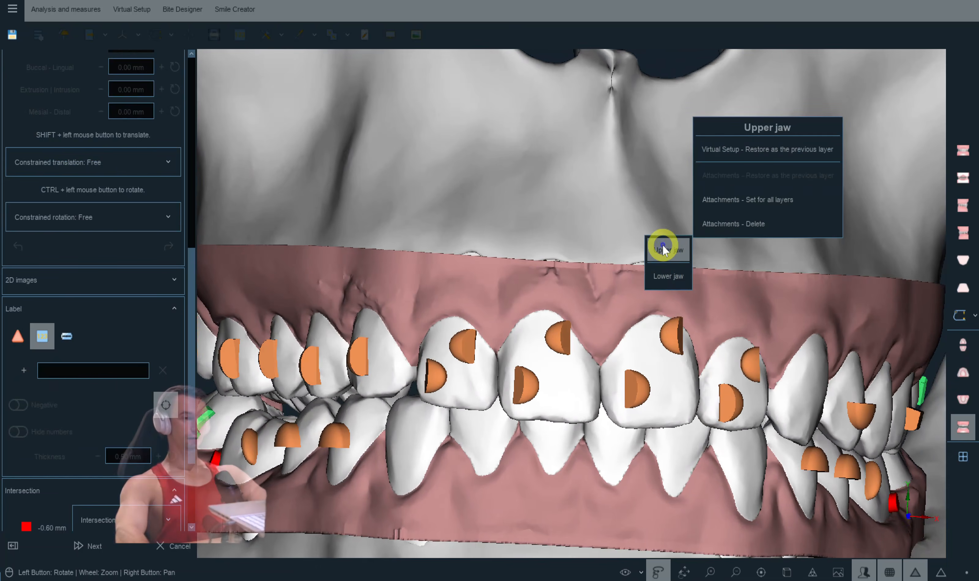
{"action": "left_click", "coordinate": [751, 200]}
Step: Switch between the upper jaw layers to check the attachments on each one
{"action": "left_click_drag", "start_coordinate": [751, 200], "coordinate": [195, 111]}
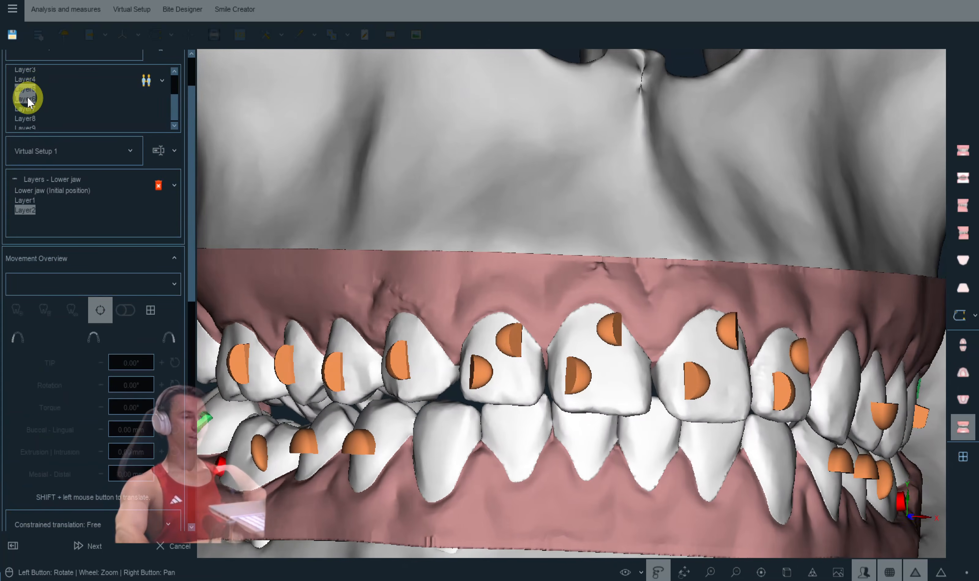
{"action": "left_click", "coordinate": [28, 97]}
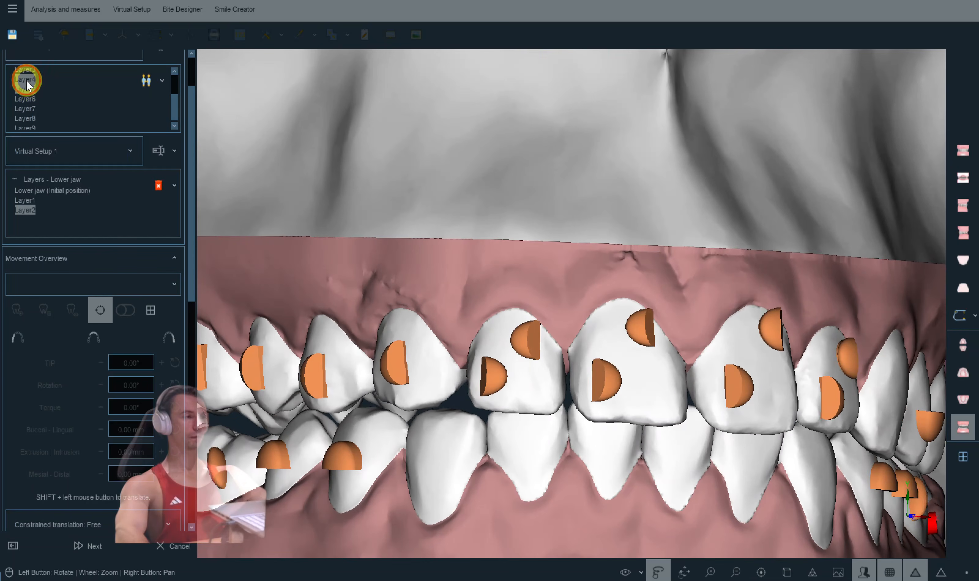
{"action": "left_click", "coordinate": [25, 89]}
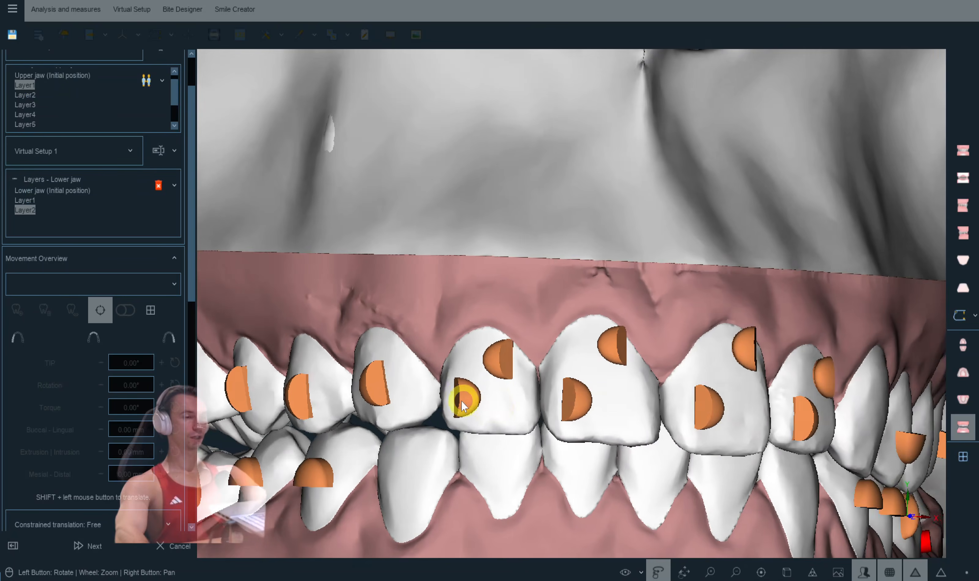
Step: Delete both attachments from each of the four upper incisors in Layer1, and switch the upper jaw to Layer2
{"action": "left_click", "coordinate": [463, 397]}
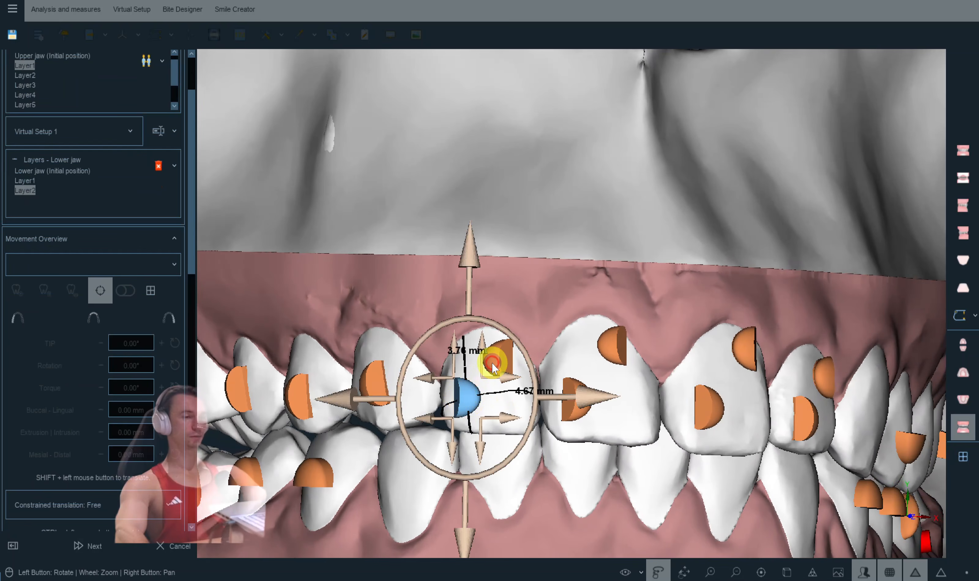
{"action": "left_click", "coordinate": [493, 365]}
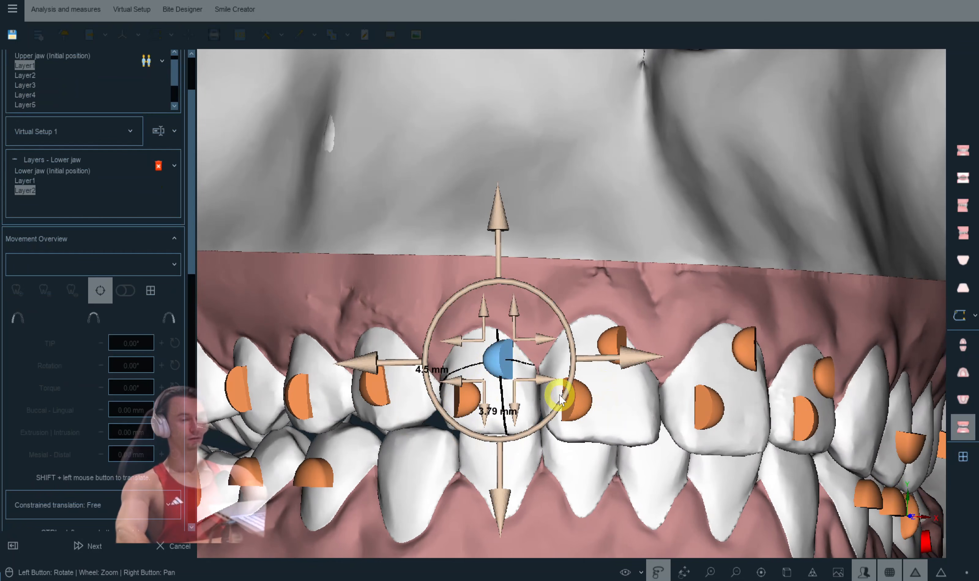
{"action": "left_click", "coordinate": [460, 396]}
{"action": "left_click", "coordinate": [578, 399]}
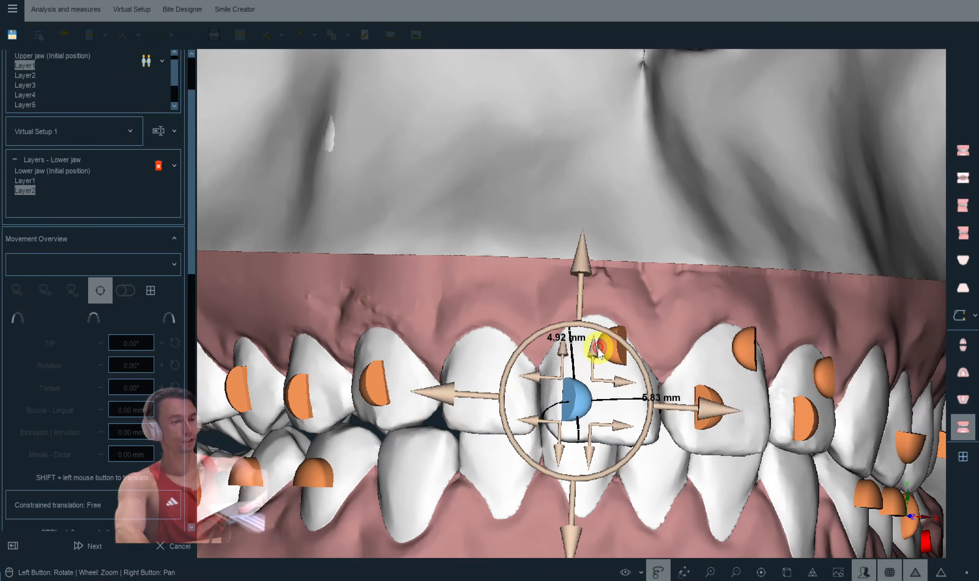
{"action": "left_click", "coordinate": [616, 350]}
{"action": "left_click", "coordinate": [739, 352]}
{"action": "left_click", "coordinate": [813, 421]}
{"action": "left_click", "coordinate": [22, 77]}
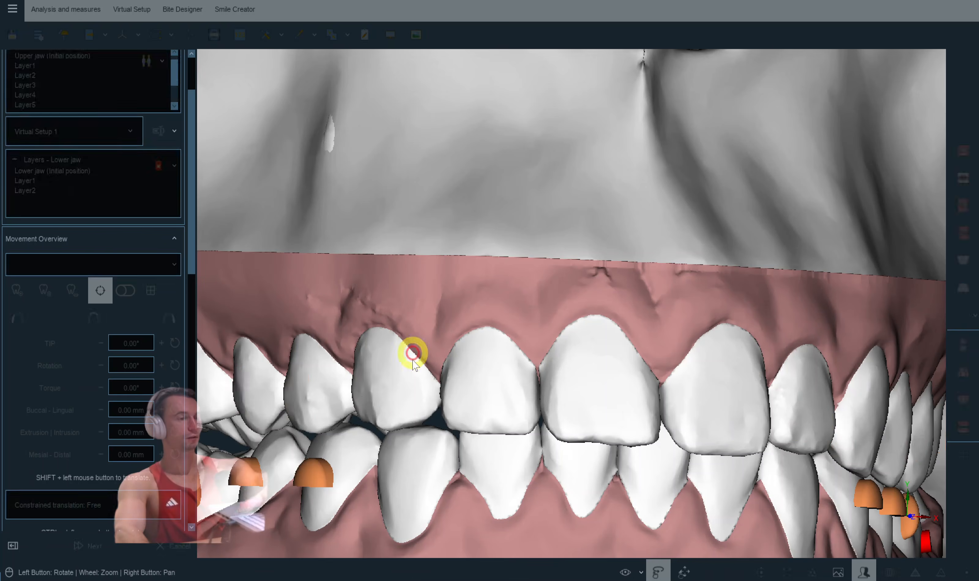
{"action": "left_click", "coordinate": [487, 395]}
{"action": "left_click", "coordinate": [572, 382], "text": "ctrl"}
{"action": "left_click", "coordinate": [730, 400], "text": "ctrl"}
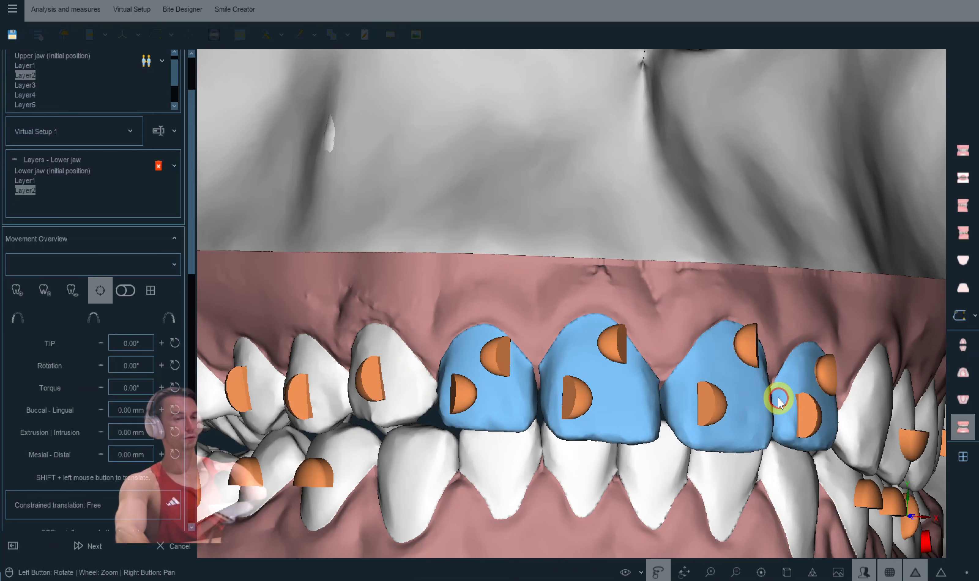
{"action": "right_click", "coordinate": [783, 398]}
{"action": "right_click", "coordinate": [511, 362]}
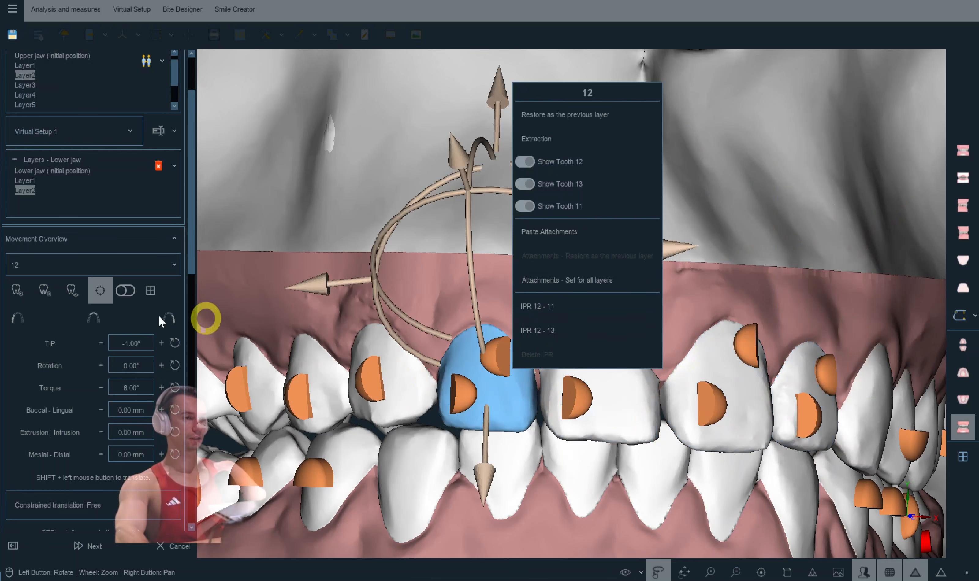
{"action": "right_click", "coordinate": [496, 405]}
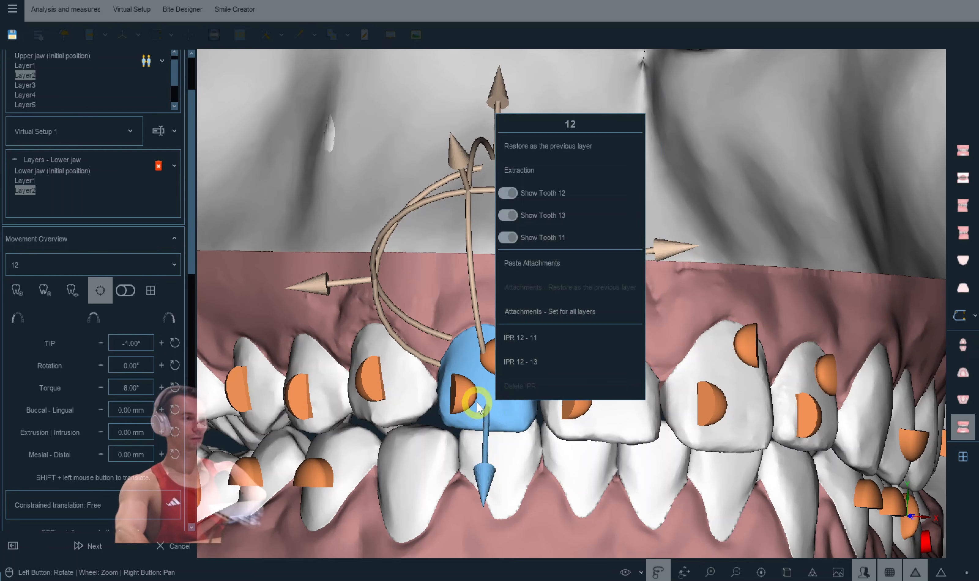
Step: Delete the attachments from the upper incisors in Layer2 of the upper jaw
{"action": "left_click", "coordinate": [457, 389]}
{"action": "left_click", "coordinate": [502, 367]}
{"action": "left_click", "coordinate": [566, 395]}
{"action": "left_click", "coordinate": [608, 342]}
{"action": "left_click", "coordinate": [707, 402]}
{"action": "left_click", "coordinate": [741, 348]}
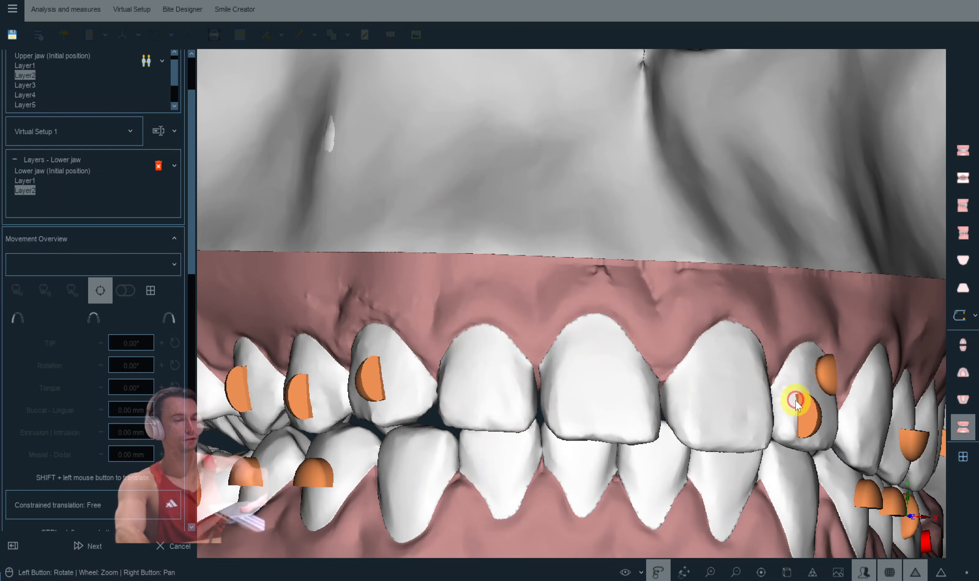
Step: Delete all attachments from the four upper incisors in Layer3 of the upper jaw
{"action": "left_click", "coordinate": [25, 85]}
{"action": "left_click", "coordinate": [496, 352]}
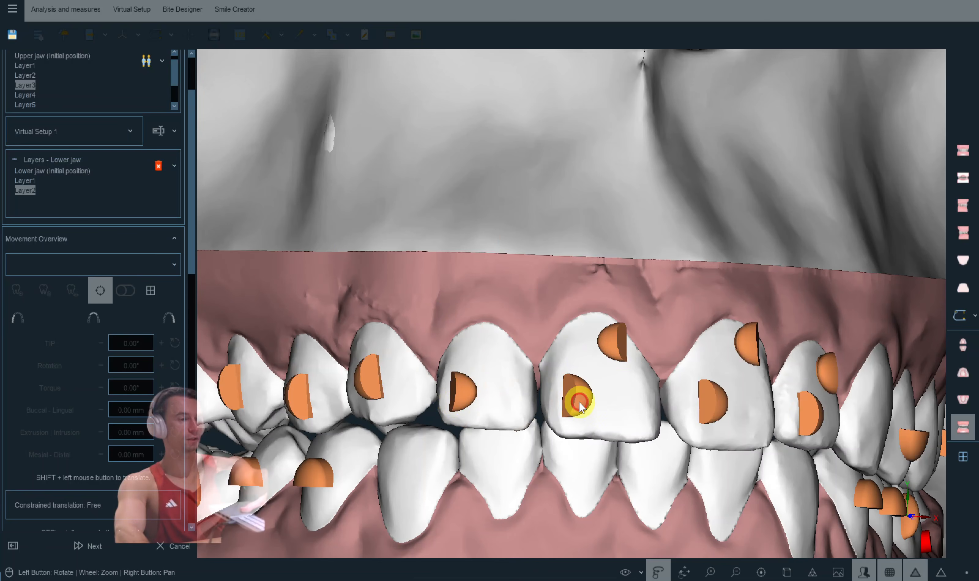
{"action": "left_click", "coordinate": [465, 388]}
{"action": "left_click", "coordinate": [572, 393]}
{"action": "left_click", "coordinate": [613, 342]}
{"action": "left_click", "coordinate": [707, 398]}
{"action": "left_click", "coordinate": [747, 342]}
{"action": "left_click", "coordinate": [810, 410]}
{"action": "left_click", "coordinate": [822, 374]}
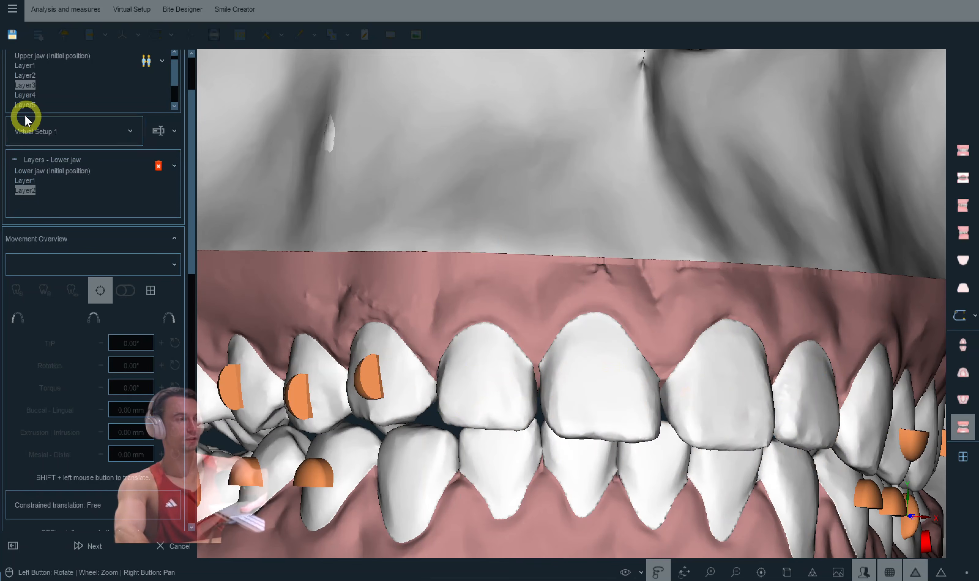
Step: Delete all attachments from the four upper incisors in Layer4 of the upper jaw
{"action": "left_click", "coordinate": [22, 95]}
{"action": "left_click", "coordinate": [464, 393]}
{"action": "key", "text": "Delete"}
{"action": "left_click", "coordinate": [491, 354]}
{"action": "key", "text": "Delete"}
{"action": "left_click", "coordinate": [569, 405]}
{"action": "left_click", "coordinate": [620, 329]}
{"action": "key", "text": "Delete"}
{"action": "left_click", "coordinate": [727, 416]}
{"action": "left_click", "coordinate": [722, 400]}
{"action": "key", "text": "Delete"}
{"action": "left_click", "coordinate": [806, 414]}
{"action": "key", "text": "Delete"}
{"action": "left_click", "coordinate": [828, 365]}
{"action": "key", "text": "Delete"}
Step: Delete all attachments from the four upper incisors in Layer5 of the upper jaw
{"action": "left_click", "coordinate": [24, 105]}
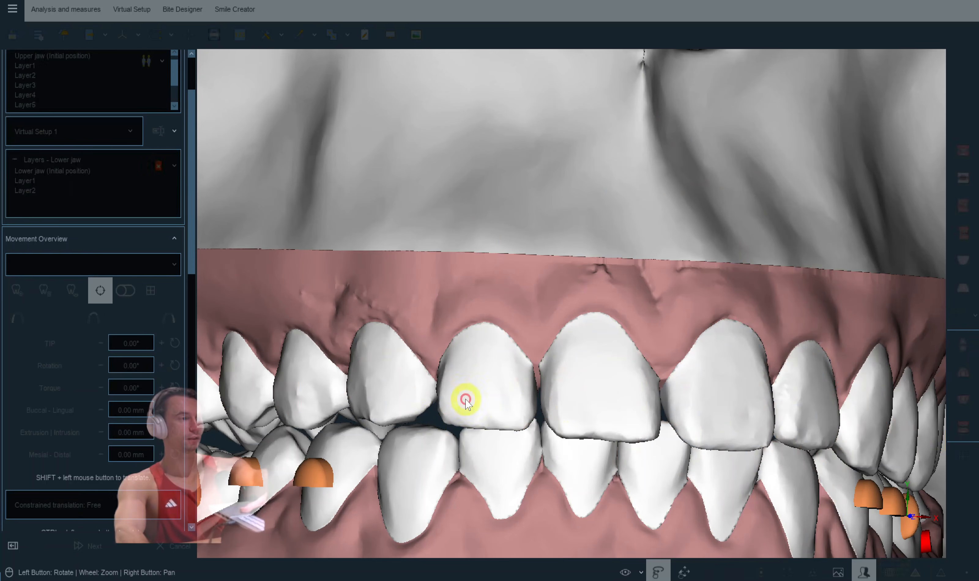
{"action": "left_click", "coordinate": [583, 400]}
{"action": "key", "text": "Delete"}
{"action": "left_click", "coordinate": [622, 345]}
{"action": "key", "text": "Delete"}
{"action": "left_click", "coordinate": [704, 402]}
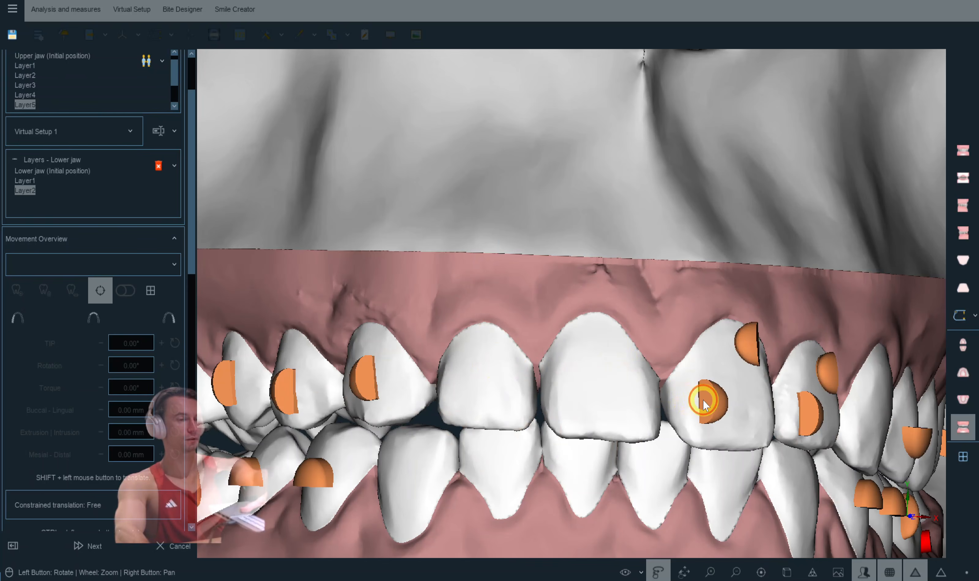
{"action": "key", "text": "Delete"}
{"action": "left_click", "coordinate": [749, 343]}
{"action": "key", "text": "Delete"}
{"action": "left_click", "coordinate": [824, 417]}
{"action": "key", "text": "Delete"}
{"action": "left_click", "coordinate": [825, 376]}
{"action": "key", "text": "Delete"}
Step: Compare the incisor attachments across upper jaw layers 6 to 9
{"action": "left_click", "coordinate": [158, 184]}
{"action": "left_click_drag", "start_coordinate": [175, 77], "coordinate": [175, 94]}
{"action": "left_click", "coordinate": [24, 95]}
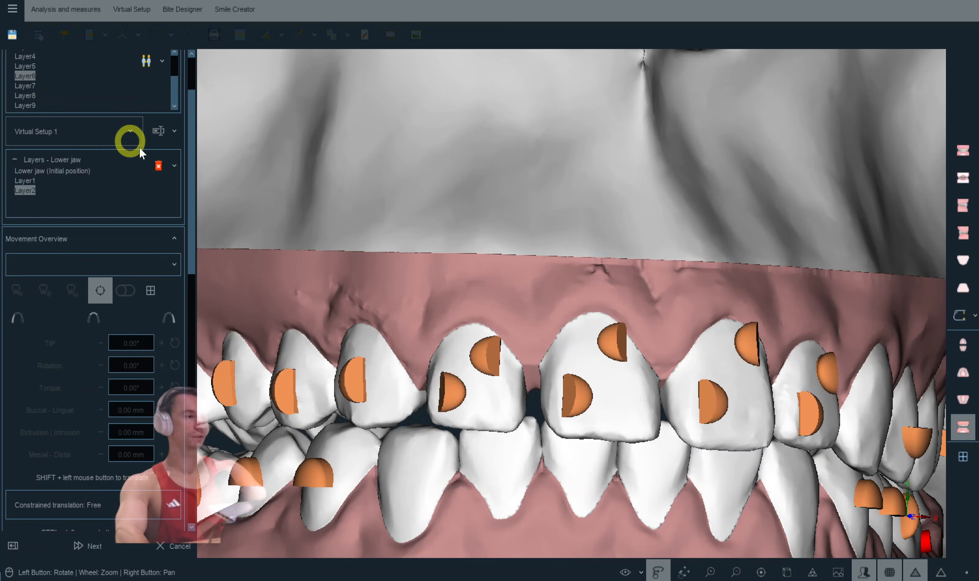
{"action": "left_click_drag", "start_coordinate": [211, 204], "coordinate": [622, 316]}
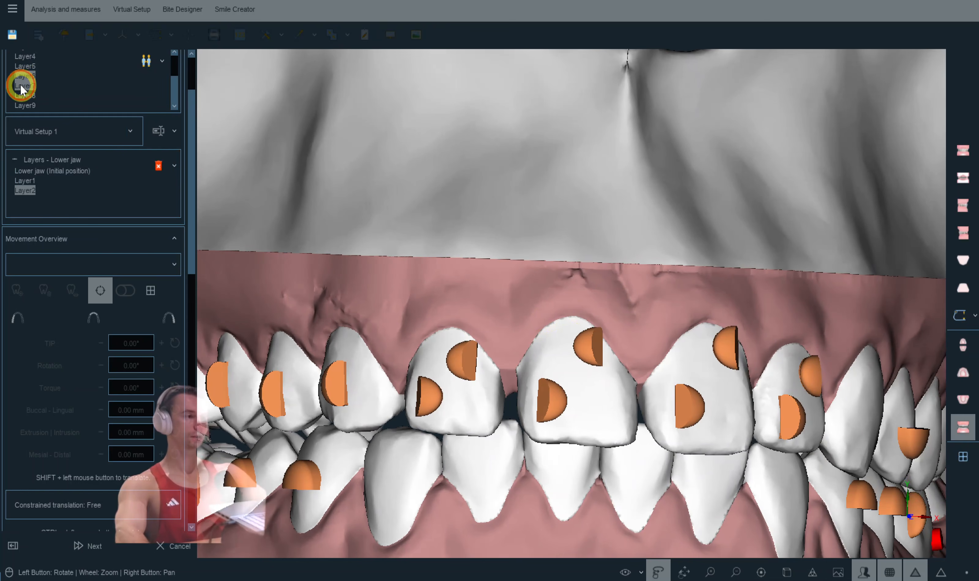
{"action": "left_click", "coordinate": [24, 94]}
{"action": "left_click", "coordinate": [23, 105]}
{"action": "left_click_drag", "start_coordinate": [463, 299], "coordinate": [465, 304]}
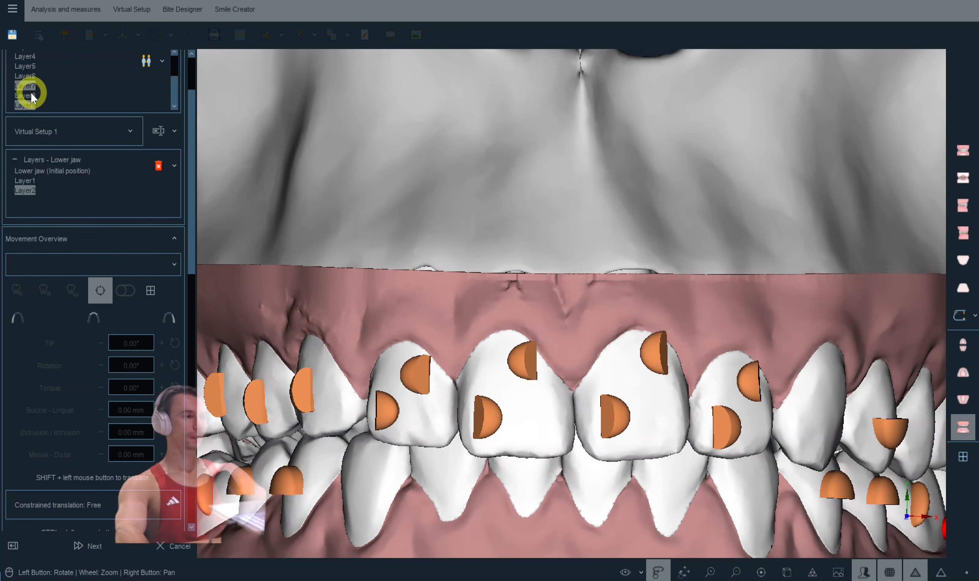
Step: Delete all attachments from the four upper incisors in Layer9 of the upper jaw
{"action": "left_click", "coordinate": [29, 106]}
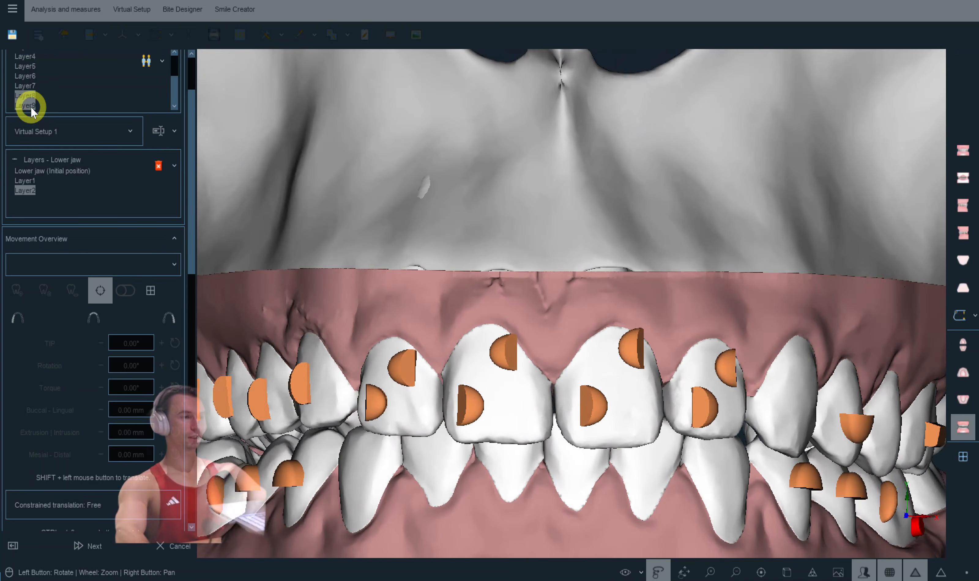
{"action": "left_click", "coordinate": [384, 374]}
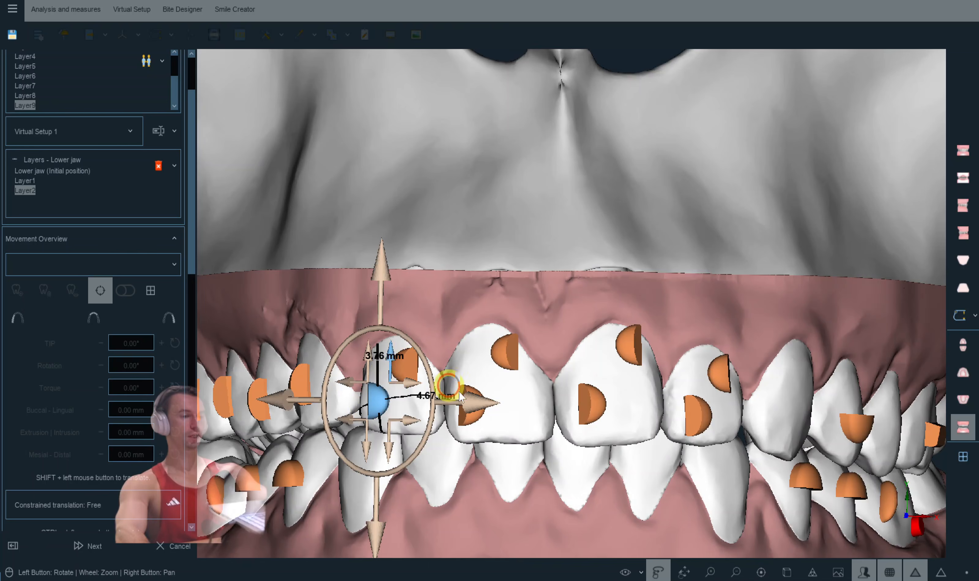
{"action": "left_click", "coordinate": [405, 385]}
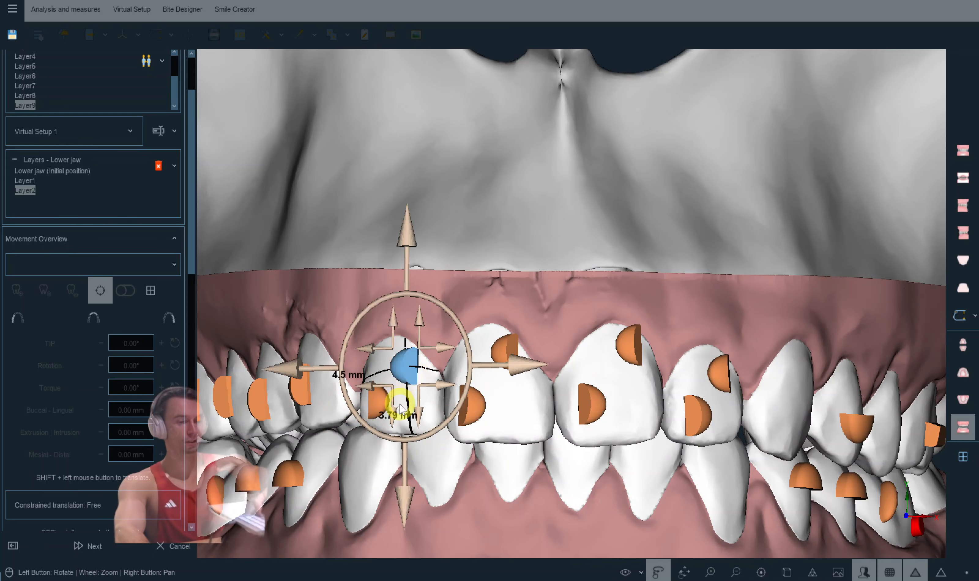
{"action": "key", "text": "Delete"}
{"action": "left_click", "coordinate": [380, 402]}
{"action": "key", "text": "Delete"}
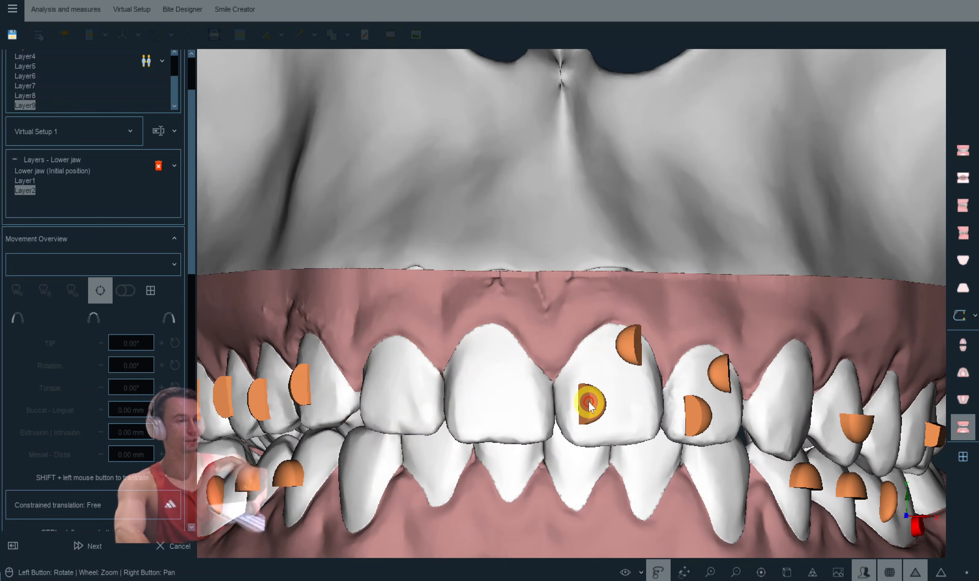
{"action": "left_click", "coordinate": [692, 414]}
{"action": "key", "text": "Delete"}
{"action": "left_click", "coordinate": [719, 373]}
{"action": "key", "text": "Delete"}
Step: Examine the upper right posterior attachments from the side and from the occlusal view in Layer2
{"action": "left_click", "coordinate": [630, 290]}
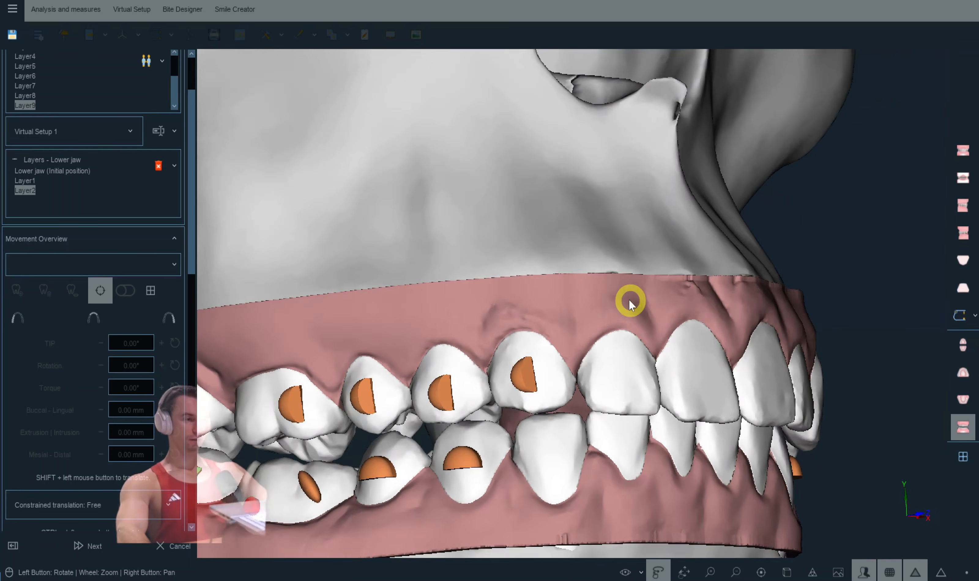
{"action": "right_click", "coordinate": [728, 313]}
{"action": "left_click_drag", "start_coordinate": [715, 313], "coordinate": [775, 323]}
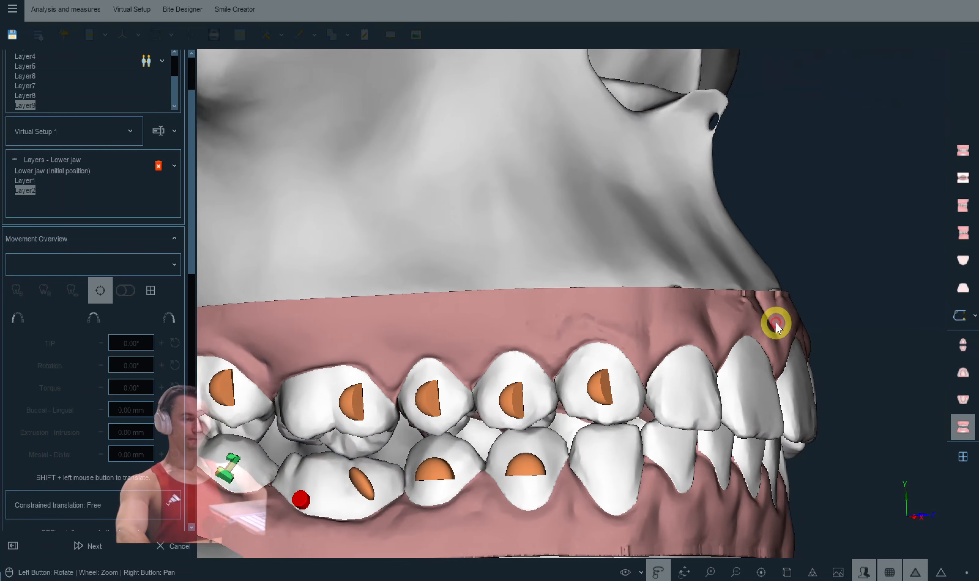
{"action": "scroll", "coordinate": [644, 284], "scroll_direction": "up", "scroll_amount": 2}
{"action": "left_click_drag", "start_coordinate": [173, 92], "coordinate": [170, 59]}
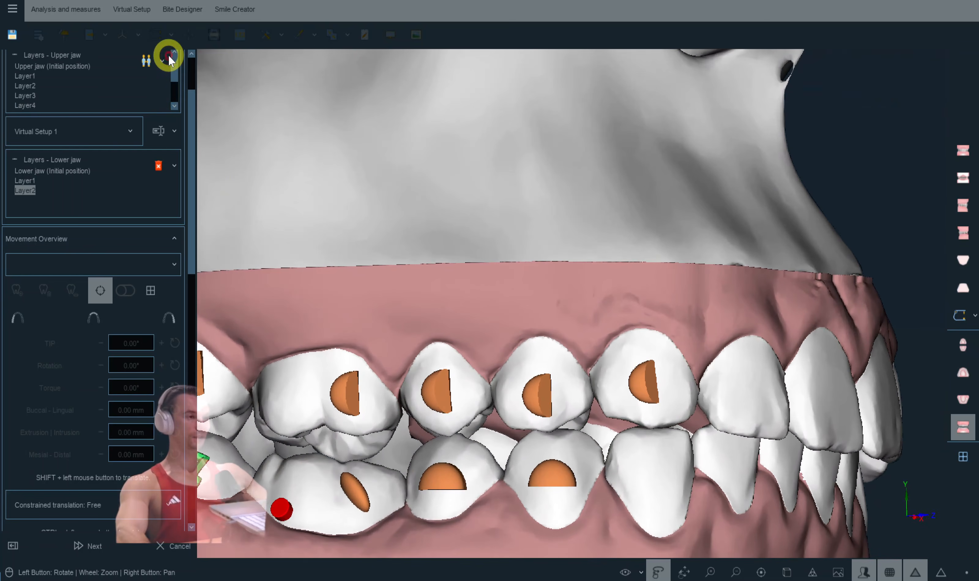
{"action": "left_click", "coordinate": [961, 375]}
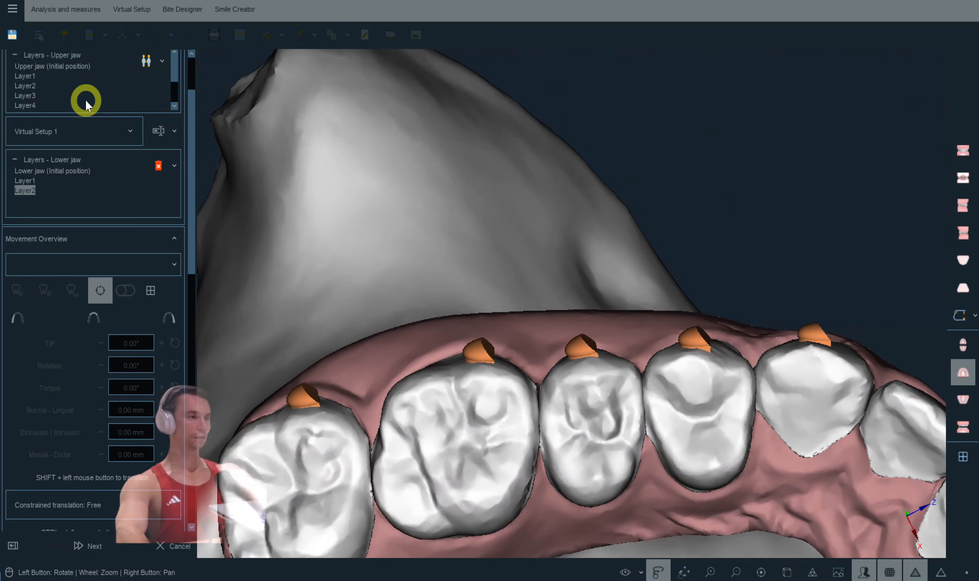
{"action": "left_click", "coordinate": [29, 87]}
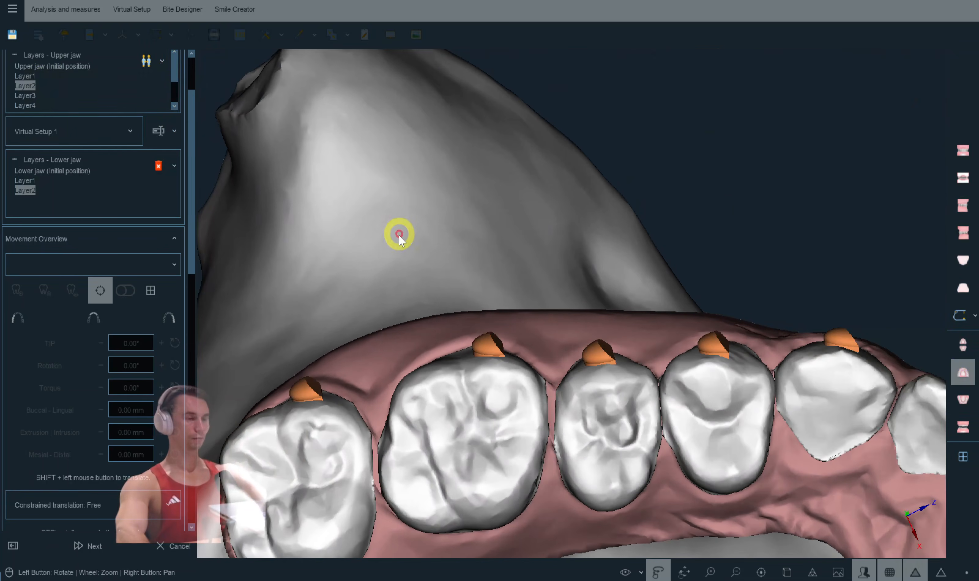
{"action": "scroll", "coordinate": [397, 235], "scroll_direction": "up", "scroll_amount": 4}
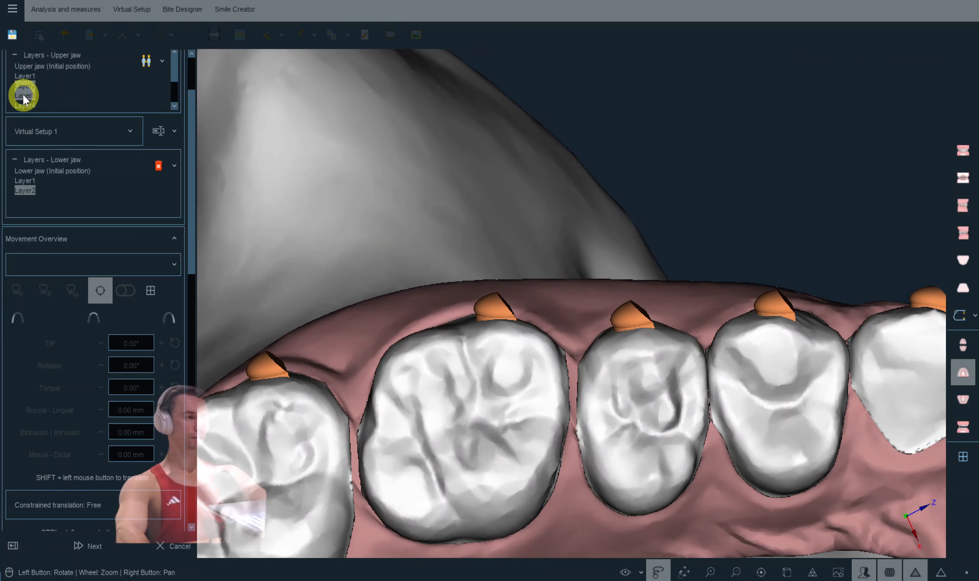
Step: Slightly enlarge the attachment on the upper right second molar in Layer3 of the upper jaw
{"action": "left_click", "coordinate": [25, 95]}
{"action": "left_click_drag", "start_coordinate": [343, 319], "coordinate": [409, 460]}
{"action": "scroll", "coordinate": [323, 418], "scroll_direction": "up", "scroll_amount": 3}
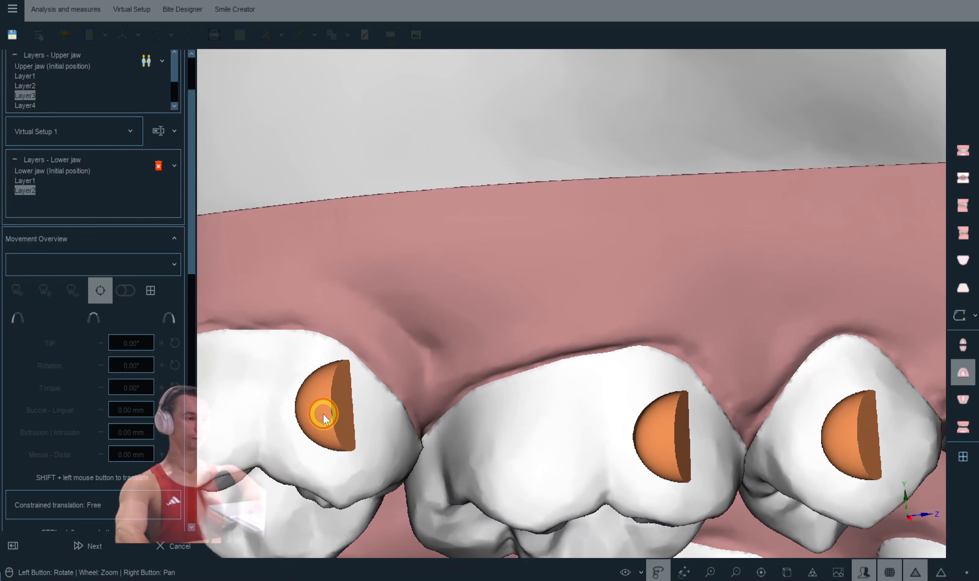
{"action": "left_click", "coordinate": [324, 414]}
{"action": "scroll", "coordinate": [354, 432], "scroll_direction": "up", "scroll_amount": 2}
{"action": "left_click", "coordinate": [355, 504]}
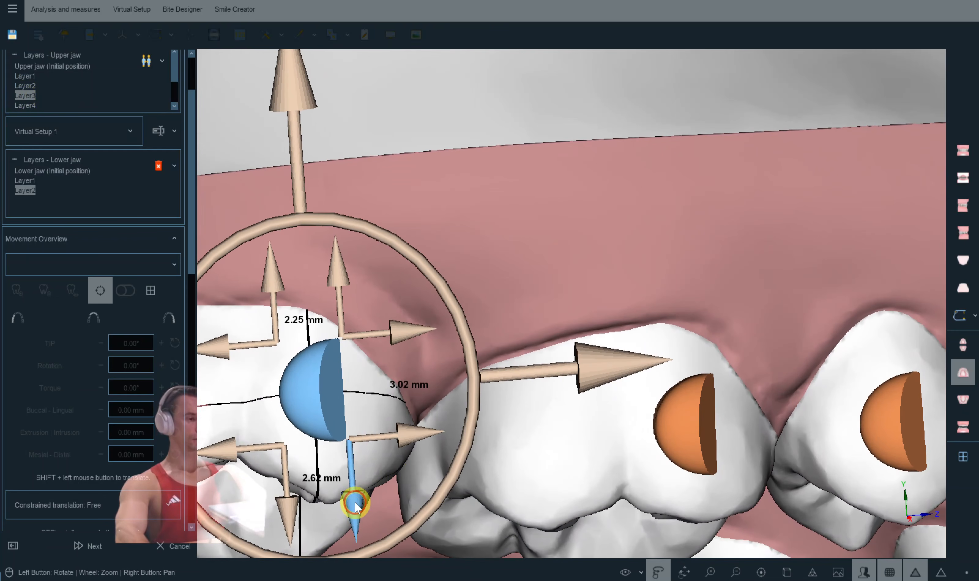
{"action": "left_click_drag", "start_coordinate": [355, 505], "coordinate": [357, 508]}
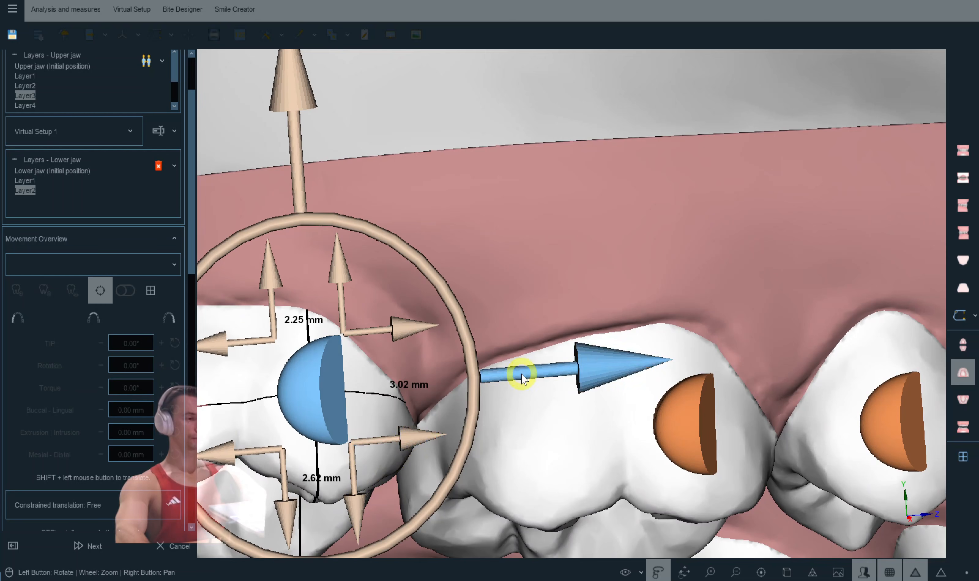
Step: Restore the attachments of tooth 17 in Layer4 as in the previous layer
{"action": "left_click", "coordinate": [27, 106]}
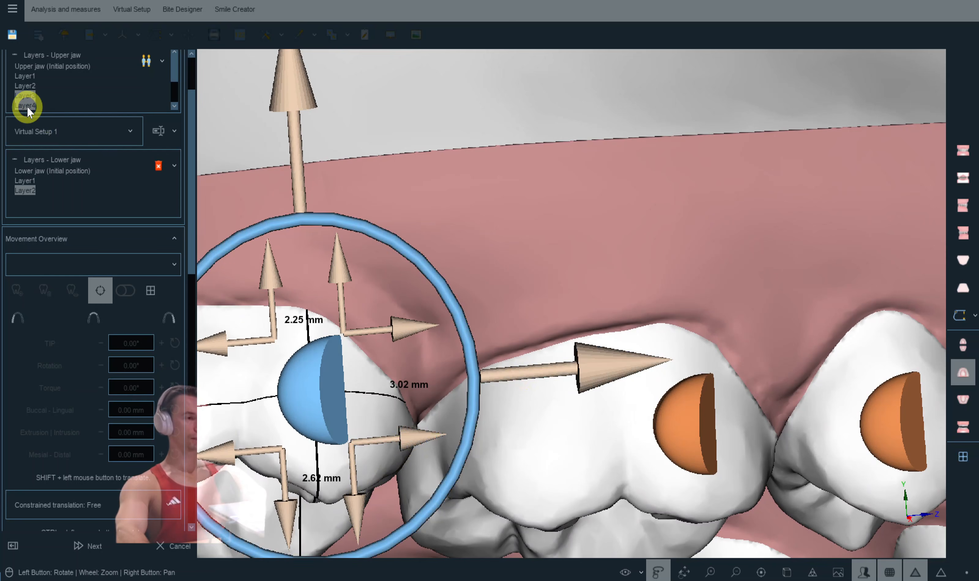
{"action": "right_click", "coordinate": [375, 422]}
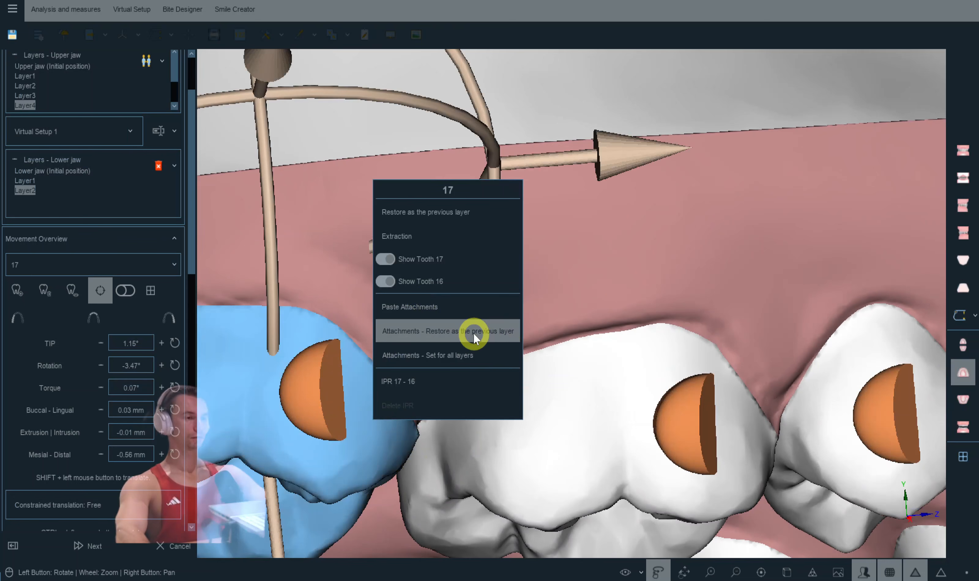
{"action": "left_click", "coordinate": [491, 336]}
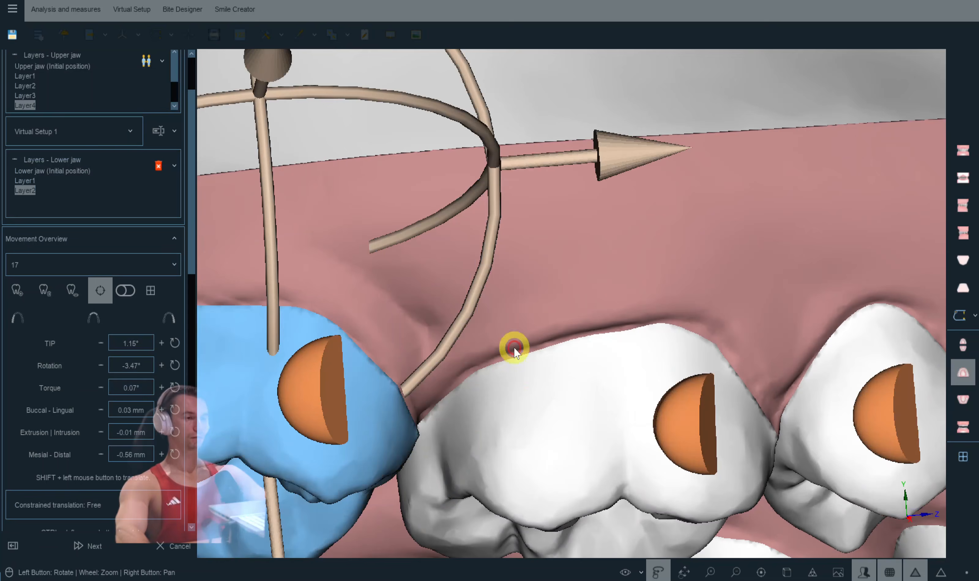
Step: Select the attachment on tooth 16 in Layer4, and restore that tooth's attachments in Layer5 as in the previous layer
{"action": "left_click", "coordinate": [693, 420]}
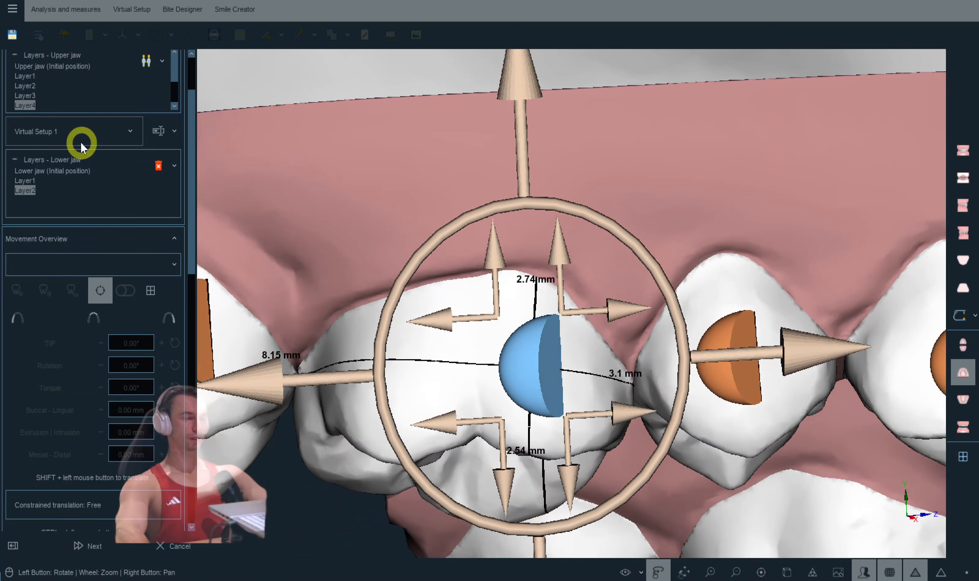
{"action": "scroll", "coordinate": [72, 91], "scroll_direction": "down", "scroll_amount": 1}
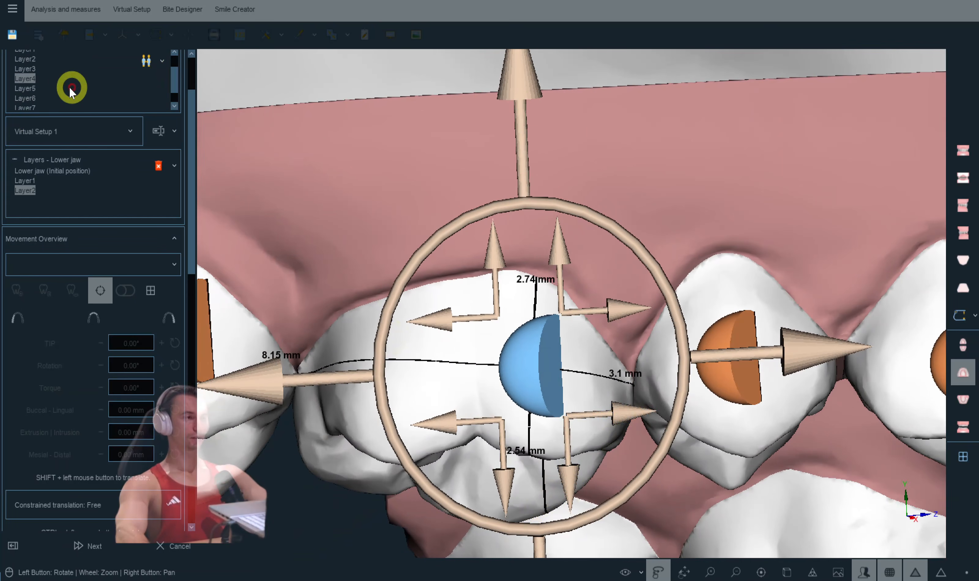
{"action": "left_click", "coordinate": [28, 89]}
{"action": "right_click", "coordinate": [474, 386]}
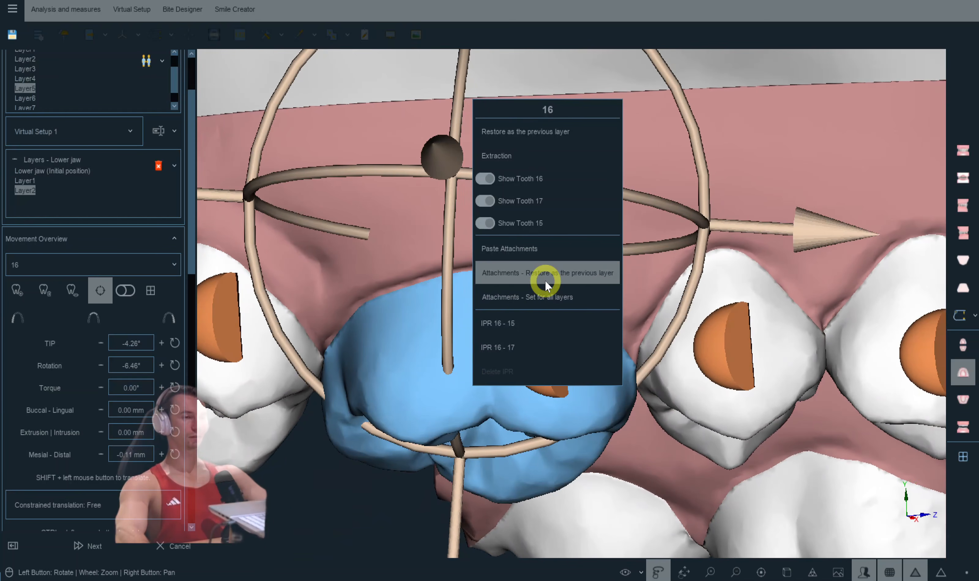
{"action": "left_click", "coordinate": [544, 276]}
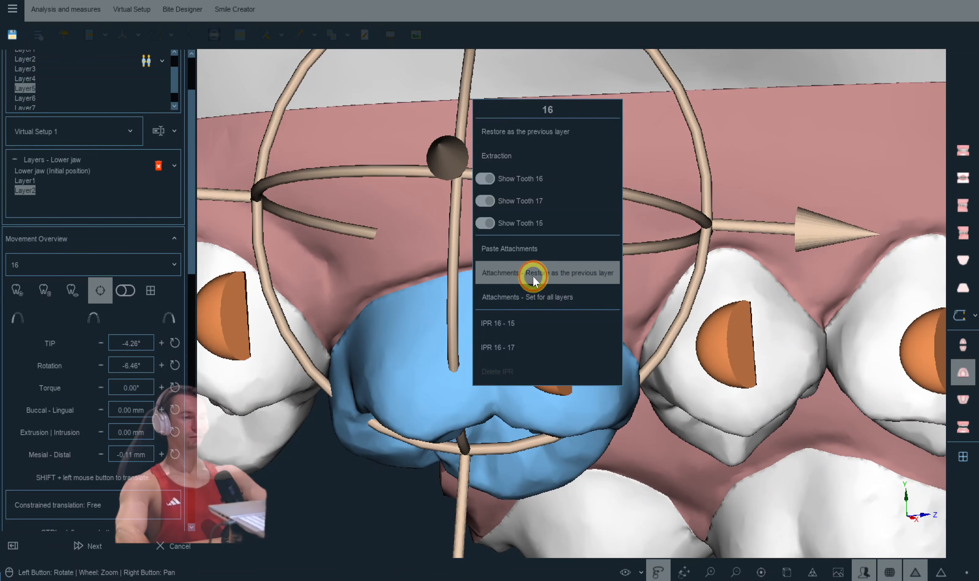
Step: Restore tooth 17's attachments in Layer5 as in the previous layer, and slightly enlarge the attachment on tooth 15
{"action": "right_click", "coordinate": [308, 387]}
{"action": "left_click", "coordinate": [367, 295]}
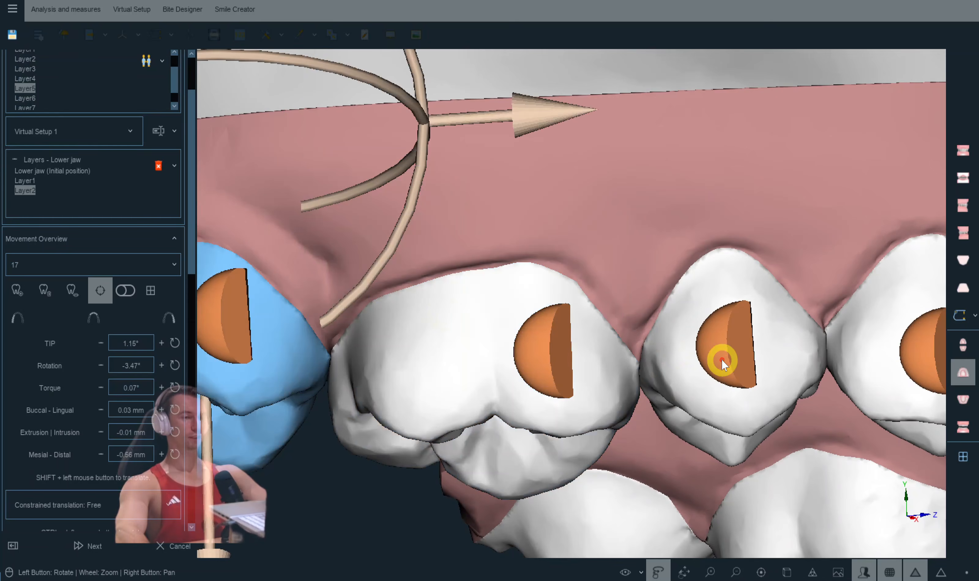
{"action": "left_click", "coordinate": [731, 367]}
{"action": "right_click_drag", "start_coordinate": [737, 371], "coordinate": [635, 385]}
{"action": "scroll", "coordinate": [658, 434], "scroll_direction": "up", "scroll_amount": 1}
{"action": "left_click_drag", "start_coordinate": [631, 480], "coordinate": [634, 484]}
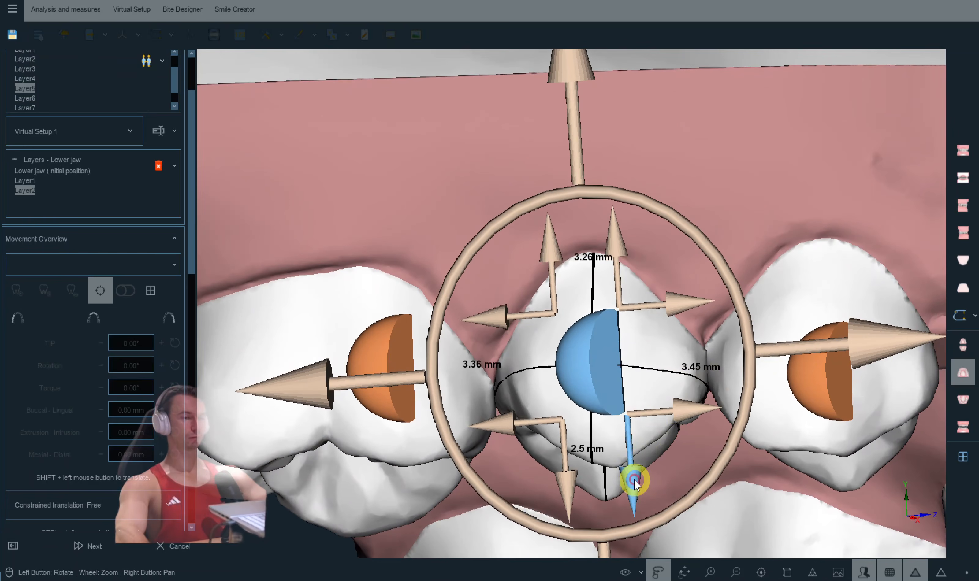
{"action": "left_click_drag", "start_coordinate": [684, 424], "coordinate": [685, 423]}
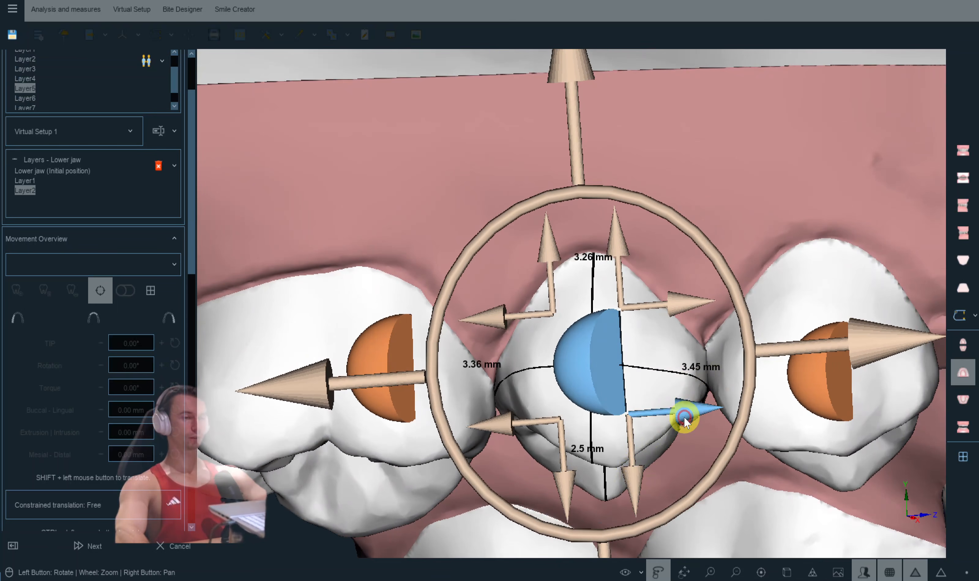
Step: Restore the attachments of teeth 16, 17 and 15 in Layer6 of the upper jaw as in the previous layer
{"action": "left_click", "coordinate": [26, 98]}
{"action": "right_click", "coordinate": [476, 370]}
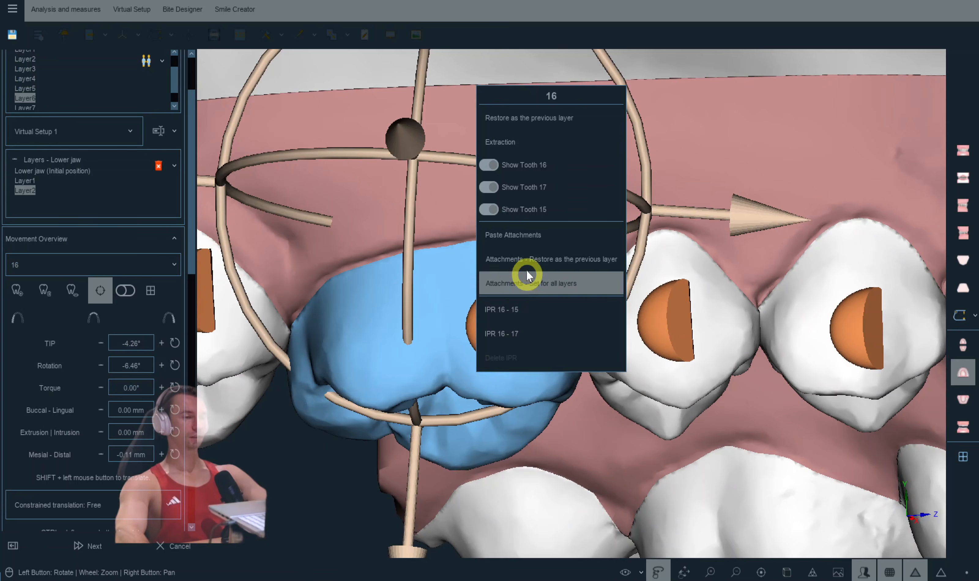
{"action": "left_click", "coordinate": [525, 258]}
{"action": "right_click", "coordinate": [219, 360]}
{"action": "left_click", "coordinate": [290, 290]}
{"action": "right_click", "coordinate": [629, 368]}
{"action": "left_click", "coordinate": [687, 259]}
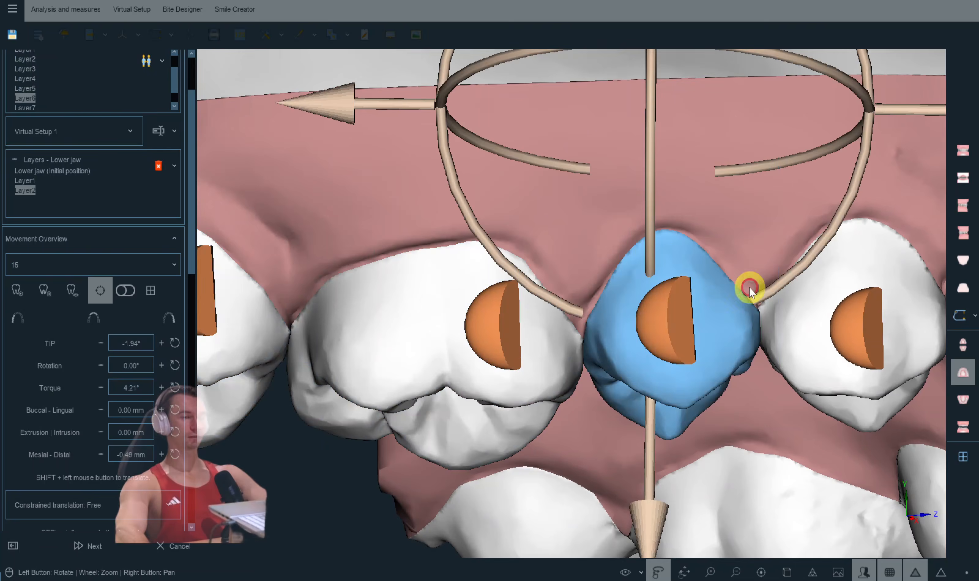
Step: Slightly enlarge the attachment on tooth 14 in Layer6
{"action": "left_click", "coordinate": [699, 350]}
{"action": "left_click", "coordinate": [741, 460]}
{"action": "left_click", "coordinate": [736, 459]}
{"action": "left_click", "coordinate": [736, 459]}
{"action": "left_click", "coordinate": [786, 398]}
{"action": "left_click", "coordinate": [787, 398]}
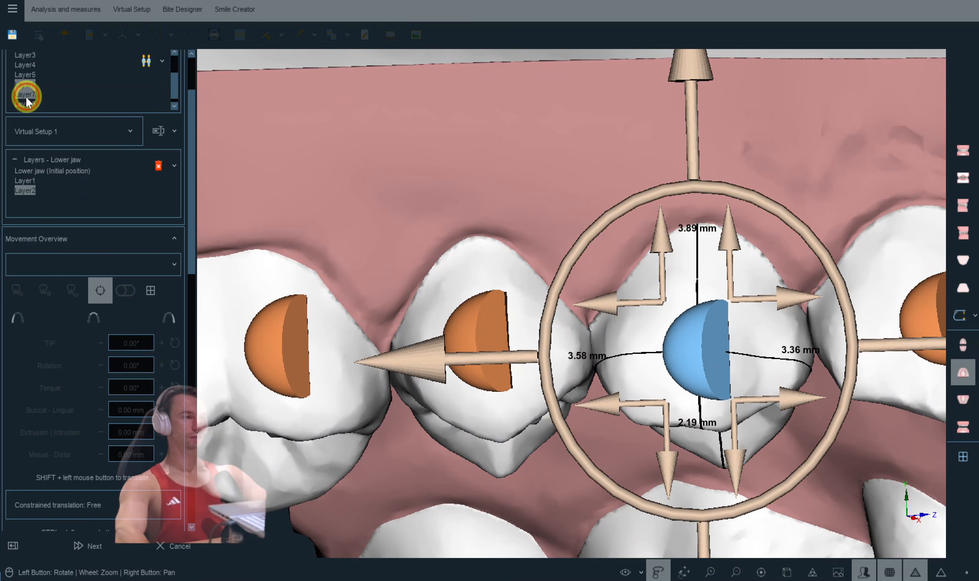
Step: Restore the attachments of teeth 14, 15, 16 and 17 in Layer7 as in the previous layer
{"action": "left_click", "coordinate": [25, 95]}
{"action": "right_click", "coordinate": [695, 283]}
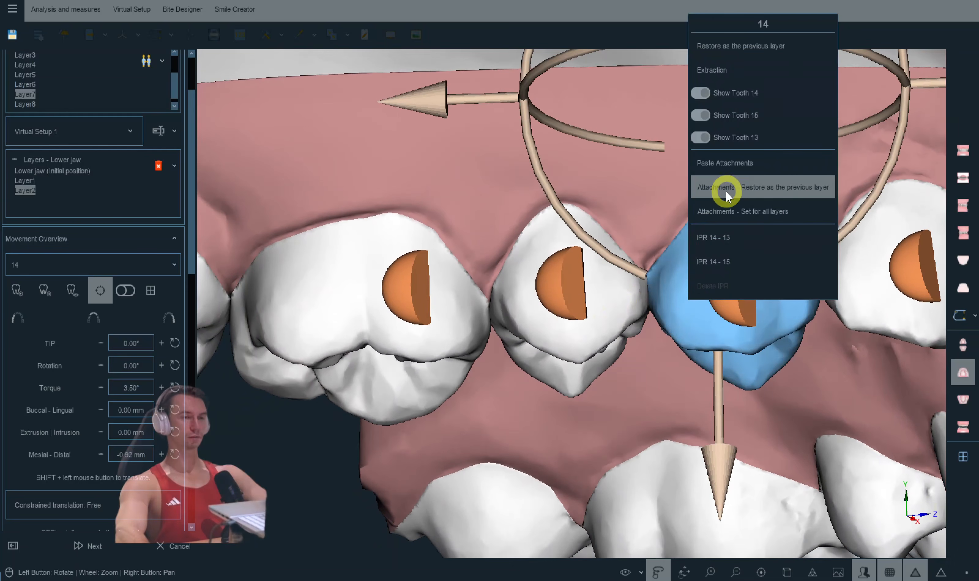
{"action": "left_click", "coordinate": [726, 196]}
{"action": "right_click", "coordinate": [571, 225]}
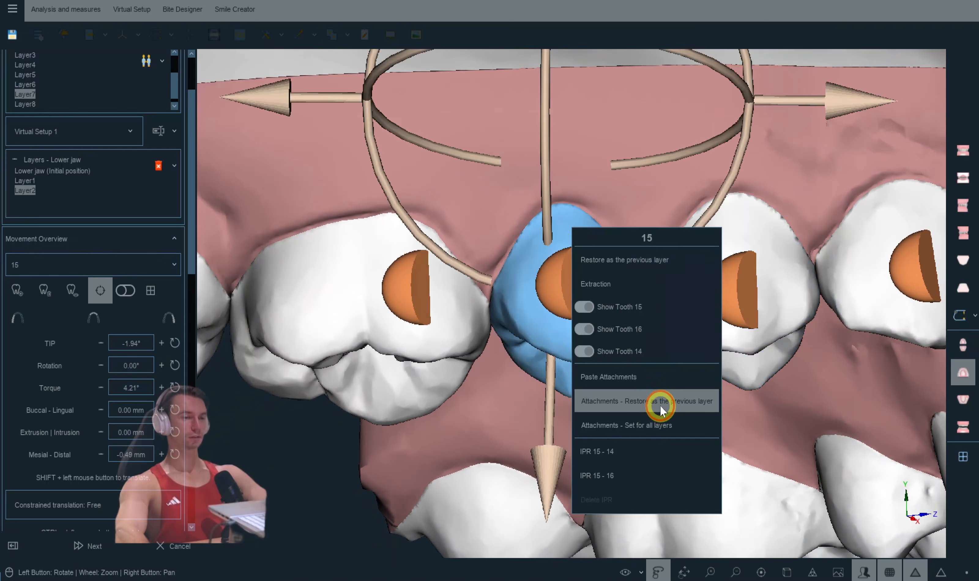
{"action": "left_click", "coordinate": [659, 409]}
{"action": "right_click", "coordinate": [333, 291]}
{"action": "left_click", "coordinate": [399, 179]}
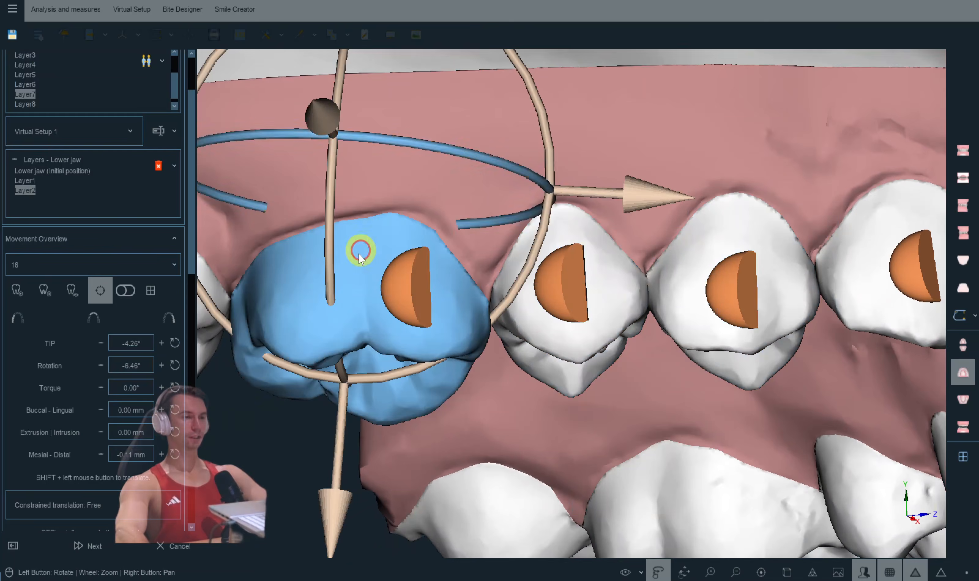
{"action": "right_click", "coordinate": [284, 305]}
{"action": "left_click", "coordinate": [350, 218]}
Step: Slightly enlarge the attachments on teeth 17, 16 and 15 in Layer8 of the upper jaw
{"action": "left_click_drag", "start_coordinate": [625, 315], "coordinate": [680, 295]}
{"action": "left_click", "coordinate": [27, 108]}
{"action": "left_click_drag", "start_coordinate": [174, 86], "coordinate": [177, 118]}
{"action": "left_click_drag", "start_coordinate": [222, 234], "coordinate": [343, 362]}
{"action": "left_click_drag", "start_coordinate": [373, 397], "coordinate": [376, 400]}
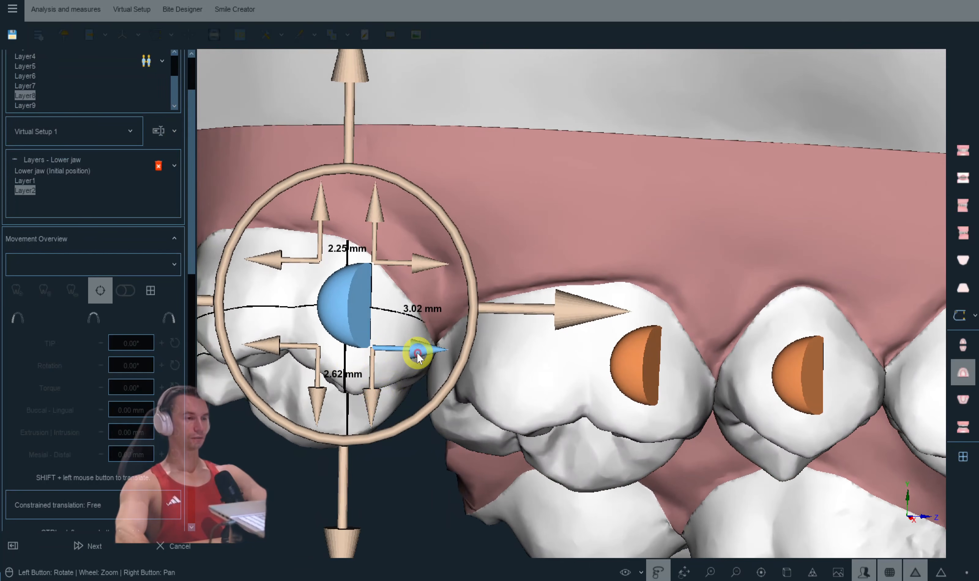
{"action": "left_click", "coordinate": [626, 365]}
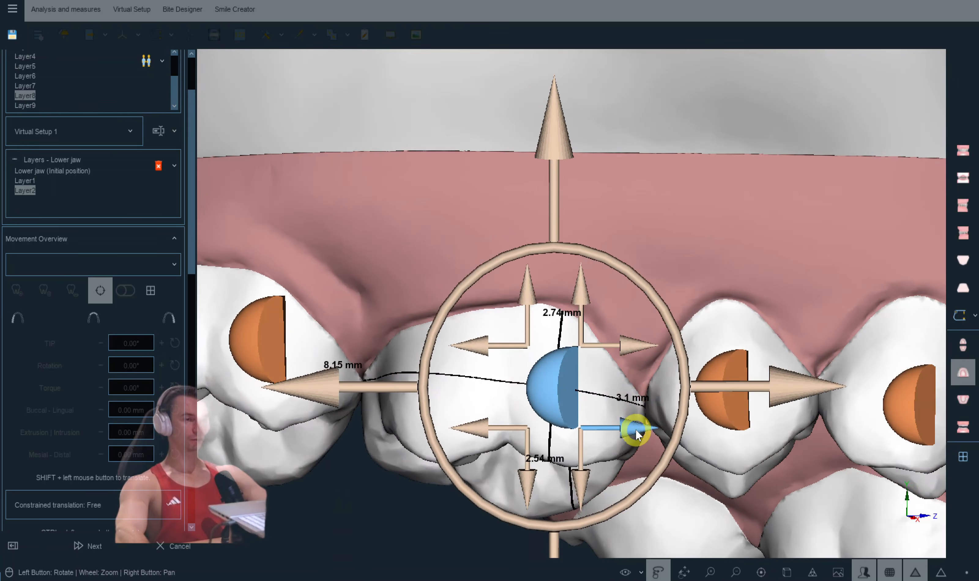
{"action": "left_click", "coordinate": [713, 415]}
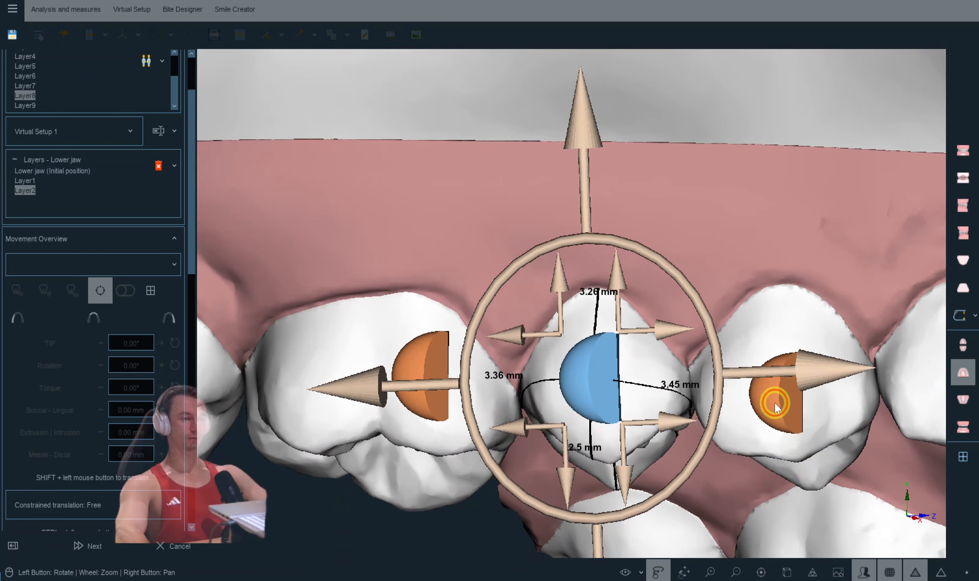
Step: Slightly enlarge the attachments on teeth 14 and 13 in Layer8
{"action": "left_click", "coordinate": [771, 398]}
{"action": "left_click_drag", "start_coordinate": [805, 487], "coordinate": [812, 483]}
{"action": "left_click_drag", "start_coordinate": [858, 430], "coordinate": [828, 387]}
{"action": "left_click", "coordinate": [830, 393]}
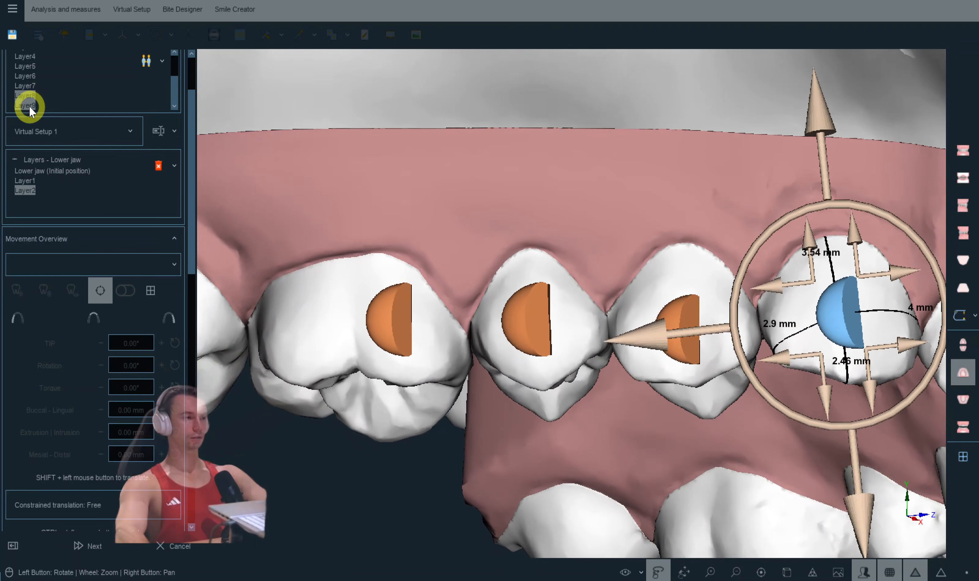
Step: Restore the attachments of teeth 17, 16, 15, 14 and 13 in Layer9 as in the previous layer
{"action": "left_click", "coordinate": [30, 108]}
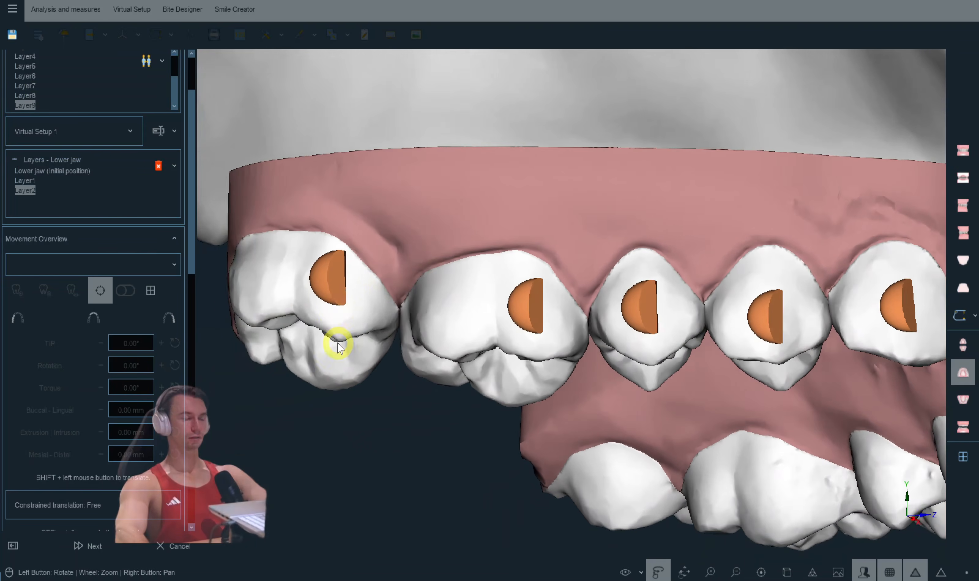
{"action": "right_click", "coordinate": [338, 343]}
{"action": "left_click", "coordinate": [392, 262]}
{"action": "right_click", "coordinate": [392, 321]}
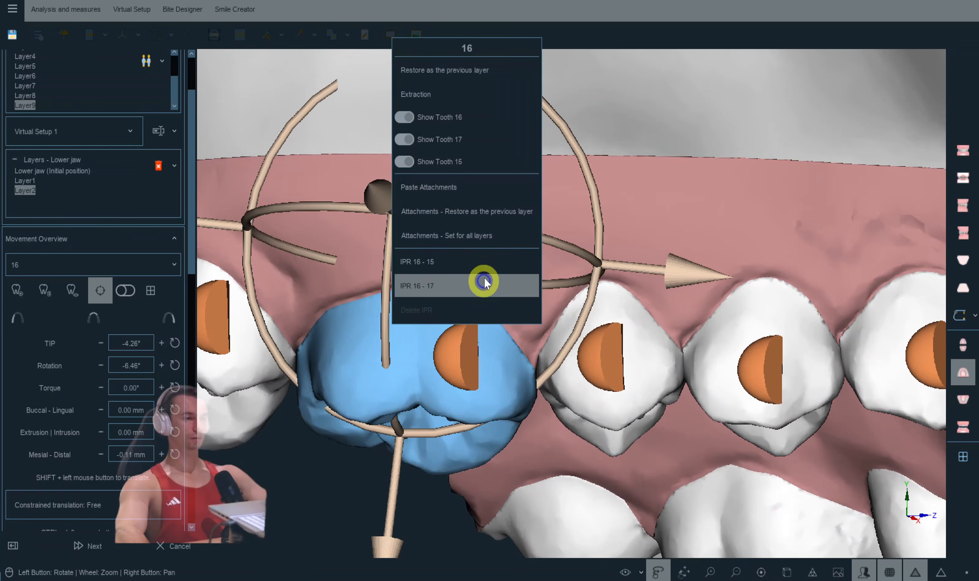
{"action": "left_click", "coordinate": [472, 211]}
{"action": "right_click", "coordinate": [576, 379]}
{"action": "left_click", "coordinate": [594, 284]}
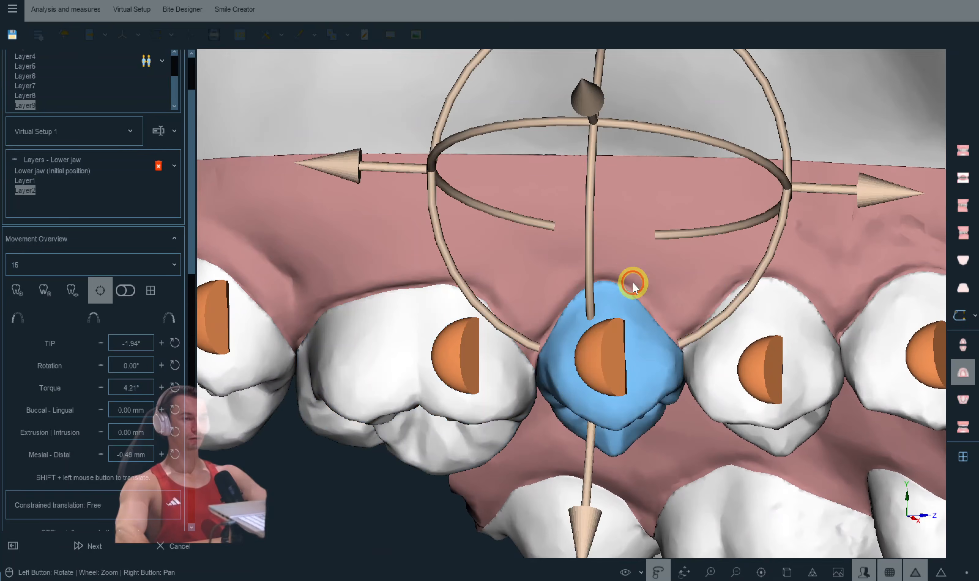
{"action": "right_click", "coordinate": [728, 305]}
{"action": "left_click", "coordinate": [775, 195]}
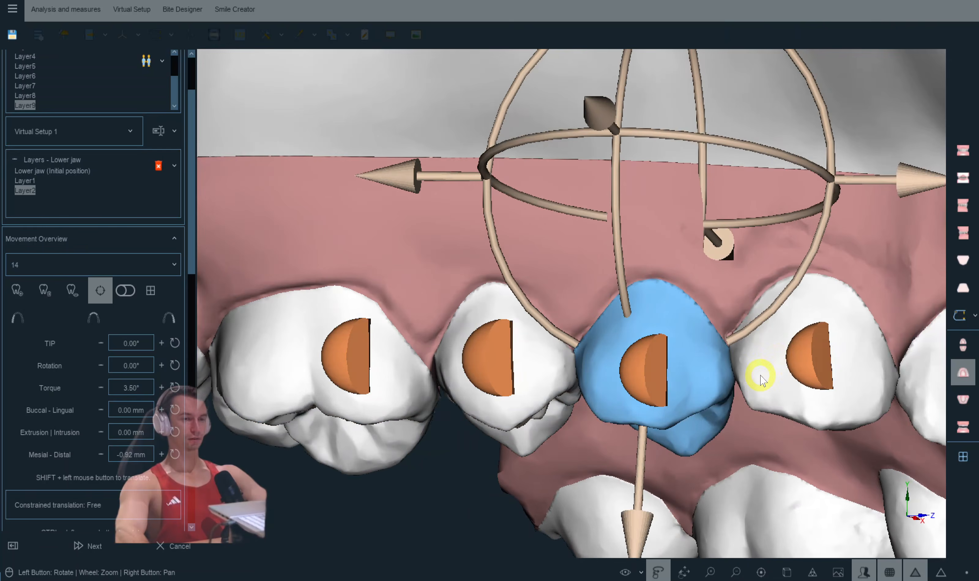
{"action": "right_click", "coordinate": [760, 375]}
{"action": "left_click", "coordinate": [814, 263]}
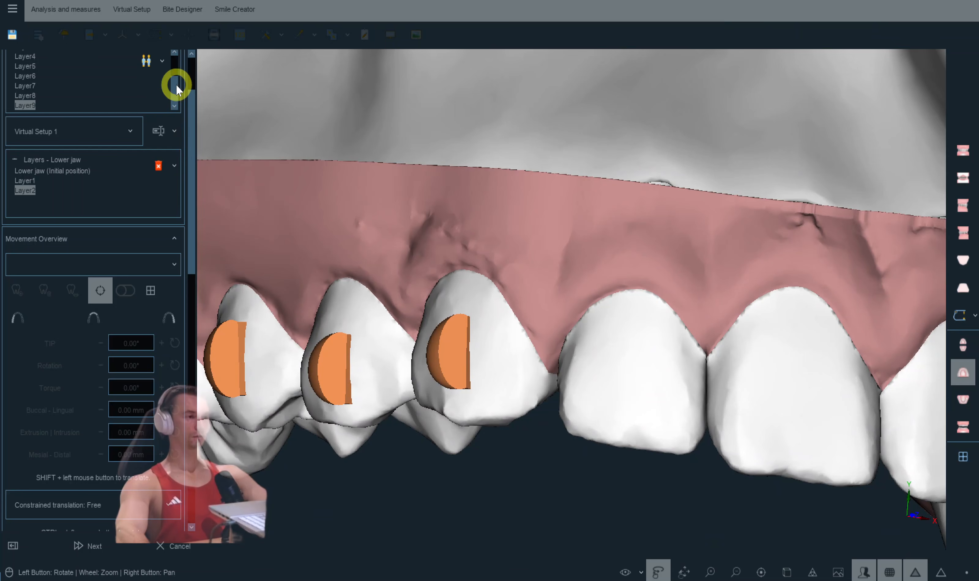
Step: Show both jaws together from the right side and choose attach5 as the attachment shape to add
{"action": "left_click_drag", "start_coordinate": [239, 192], "coordinate": [480, 199]}
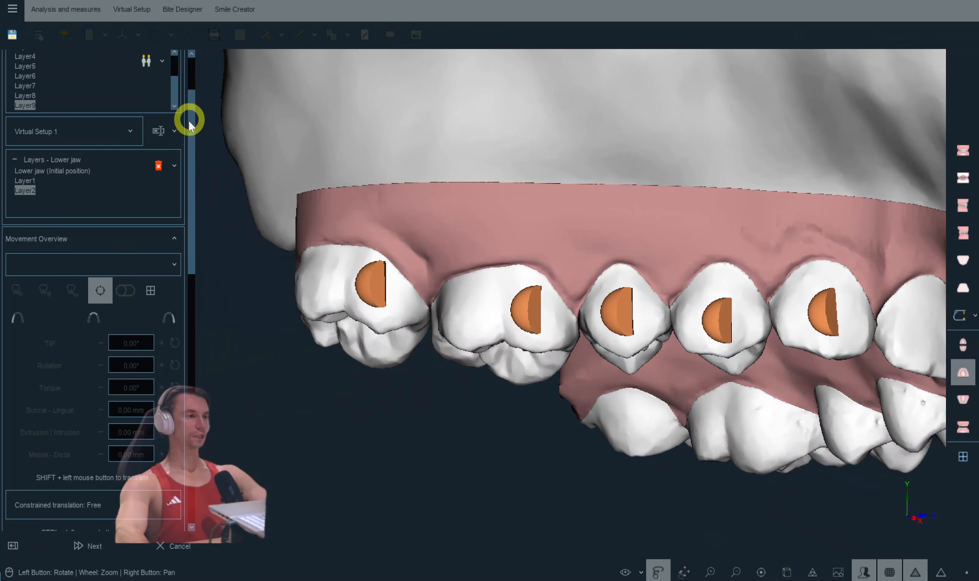
{"action": "left_click_drag", "start_coordinate": [191, 170], "coordinate": [179, 348]}
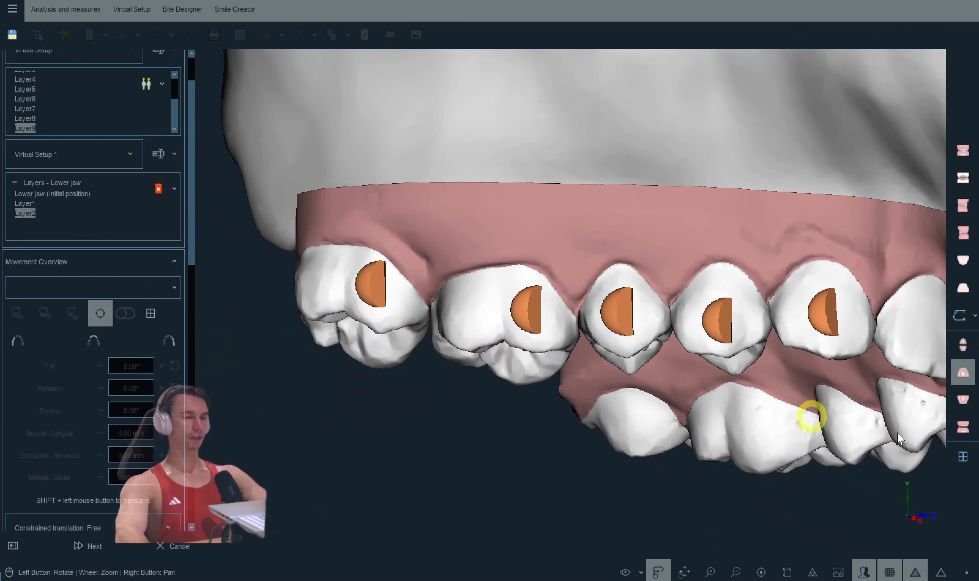
{"action": "left_click", "coordinate": [957, 425]}
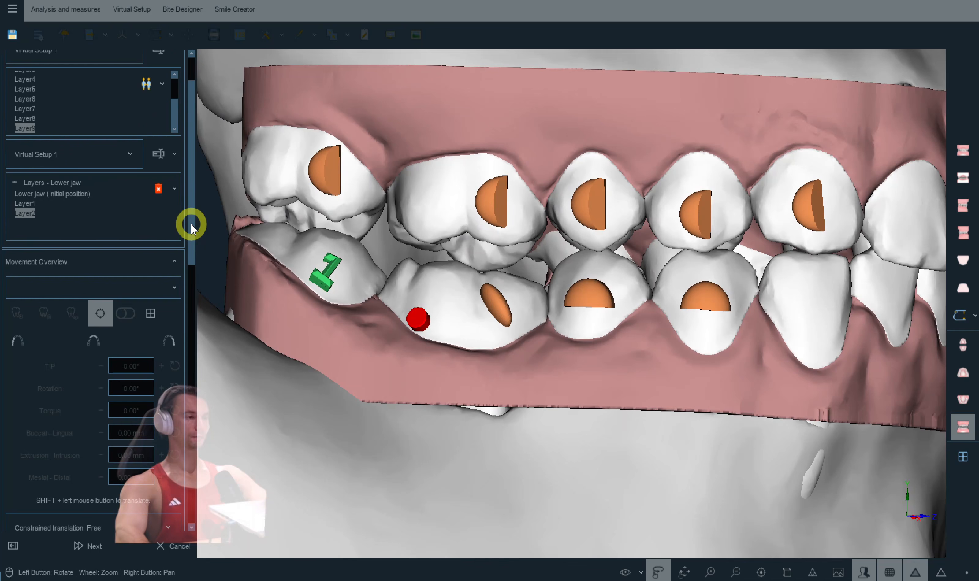
{"action": "left_click_drag", "start_coordinate": [193, 156], "coordinate": [188, 382]}
{"action": "left_click", "coordinate": [130, 449]}
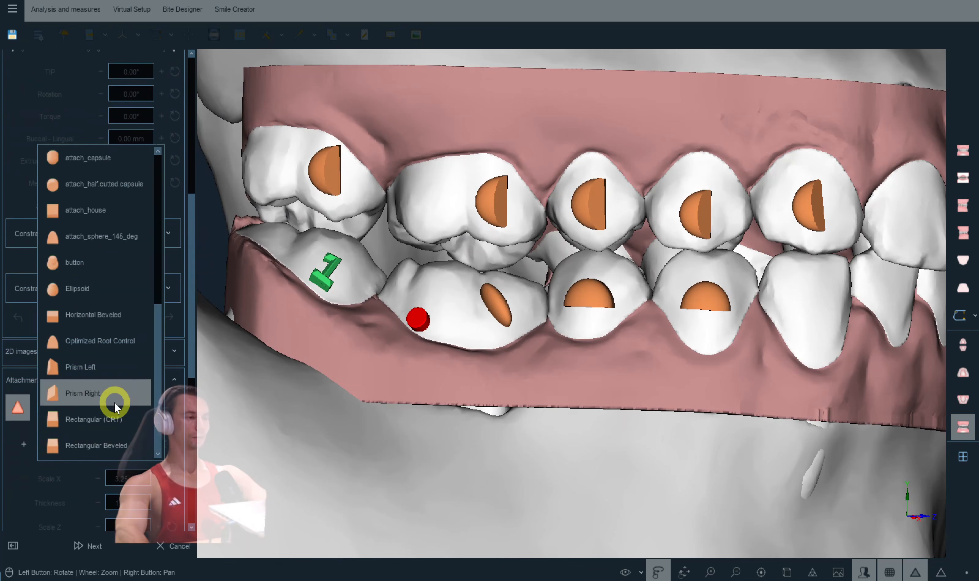
{"action": "scroll", "coordinate": [114, 401], "scroll_direction": "up", "scroll_amount": 5}
{"action": "scroll", "coordinate": [118, 334], "scroll_direction": "down", "scroll_amount": 4}
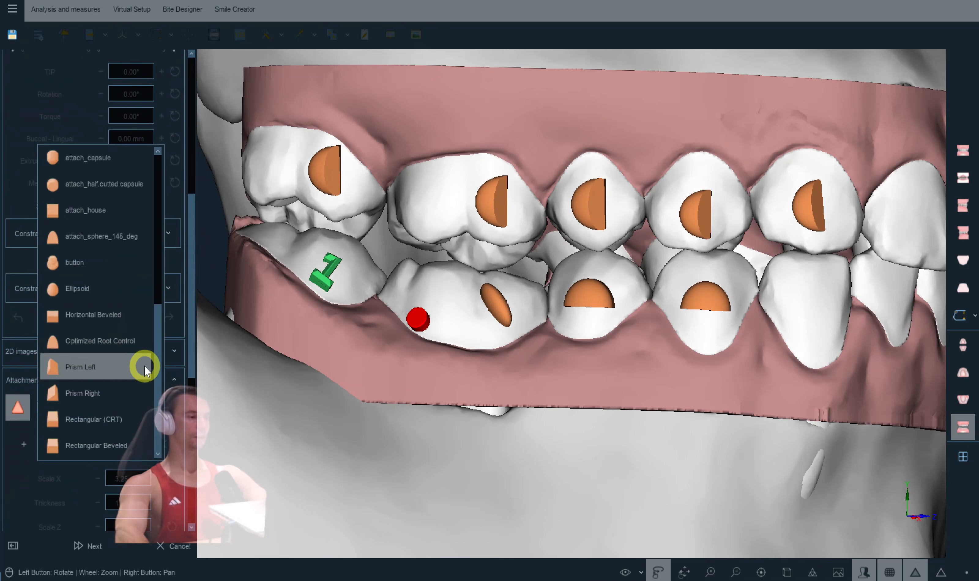
{"action": "scroll", "coordinate": [126, 383], "scroll_direction": "up", "scroll_amount": 2}
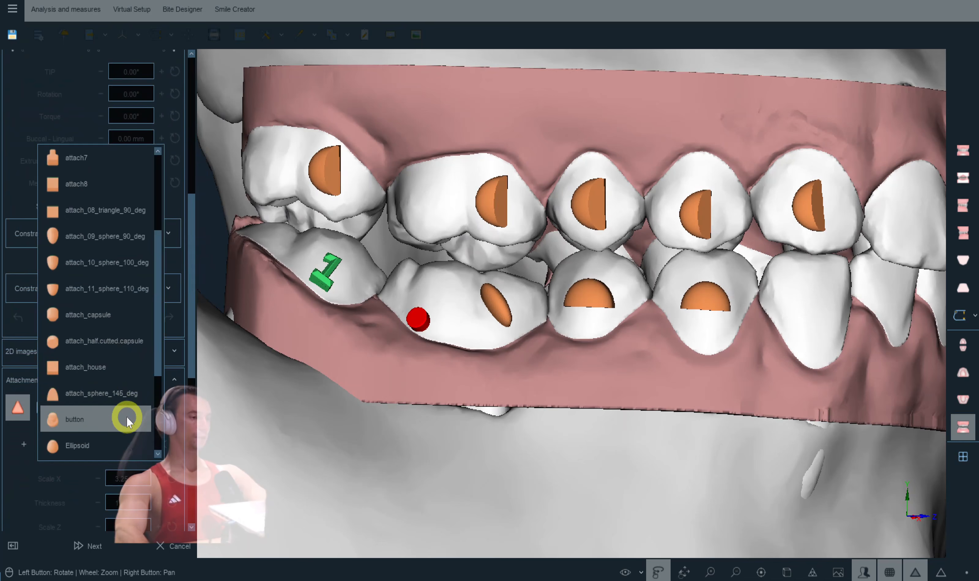
{"action": "scroll", "coordinate": [134, 399], "scroll_direction": "up", "scroll_amount": 2}
{"action": "left_click", "coordinate": [116, 268]}
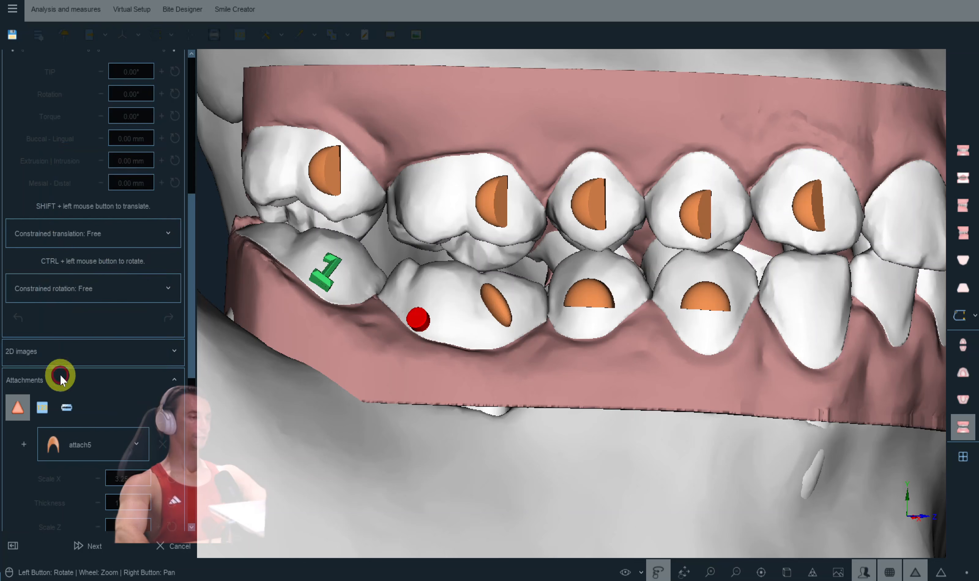
{"action": "scroll", "coordinate": [638, 247], "scroll_direction": "up", "scroll_amount": 3}
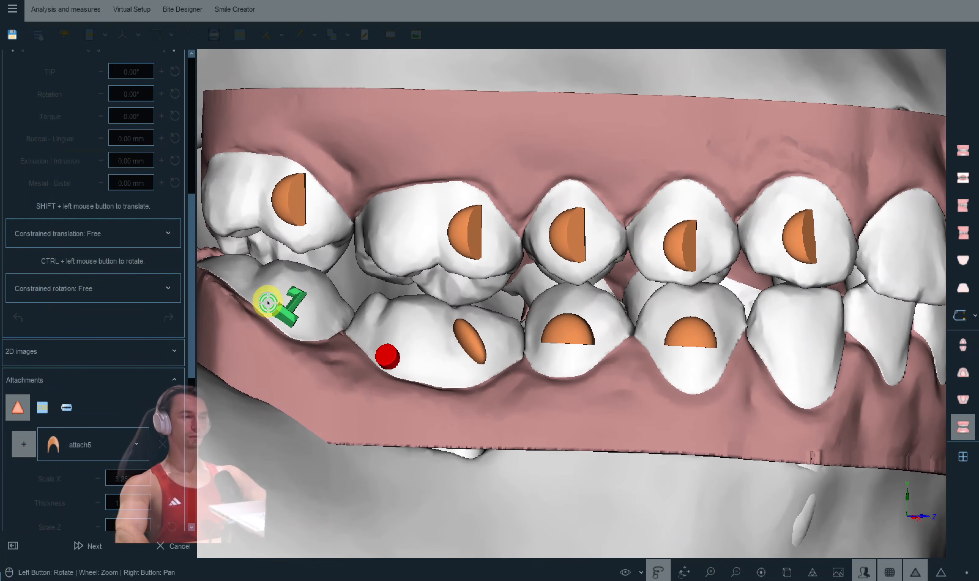
{"action": "left_click", "coordinate": [241, 313]}
Step: Place an attach5 attachment near the gum line of tooth 14 in Layer1 of the upper jaw and rotate it
{"action": "left_click_drag", "start_coordinate": [193, 319], "coordinate": [195, 63]}
{"action": "left_click", "coordinate": [26, 122]}
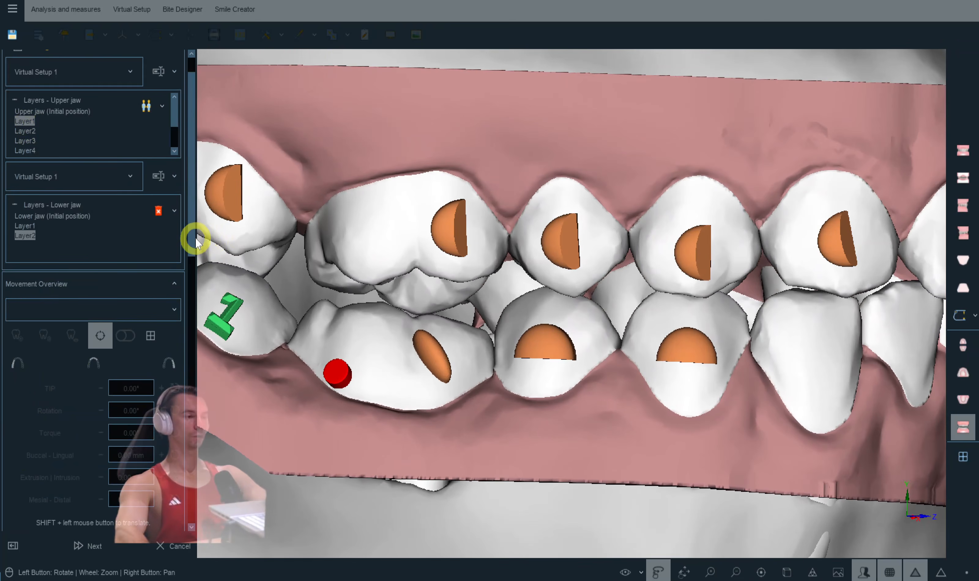
{"action": "left_click_drag", "start_coordinate": [192, 240], "coordinate": [182, 362]}
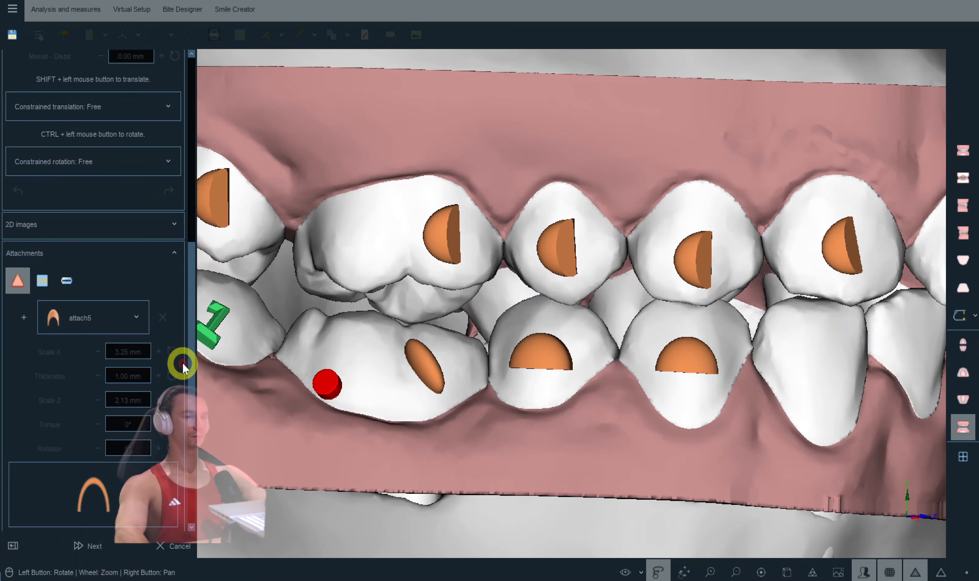
{"action": "left_click", "coordinate": [34, 317]}
{"action": "left_click", "coordinate": [704, 201]}
{"action": "left_click_drag", "start_coordinate": [792, 258], "coordinate": [747, 301]}
Step: Make the attach5 attachment on tooth 14 negative, and shift and rotate it toward the tooth's mesial gingival edge
{"action": "left_click_drag", "start_coordinate": [193, 377], "coordinate": [52, 458]}
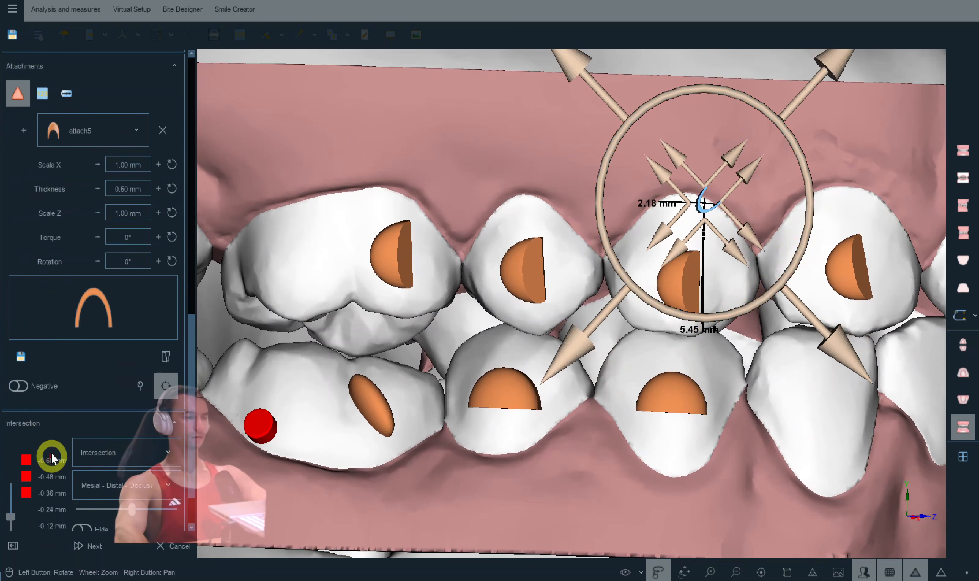
{"action": "left_click_drag", "start_coordinate": [814, 85], "coordinate": [818, 81]}
{"action": "left_click_drag", "start_coordinate": [796, 287], "coordinate": [773, 298]}
{"action": "right_click", "coordinate": [786, 139]}
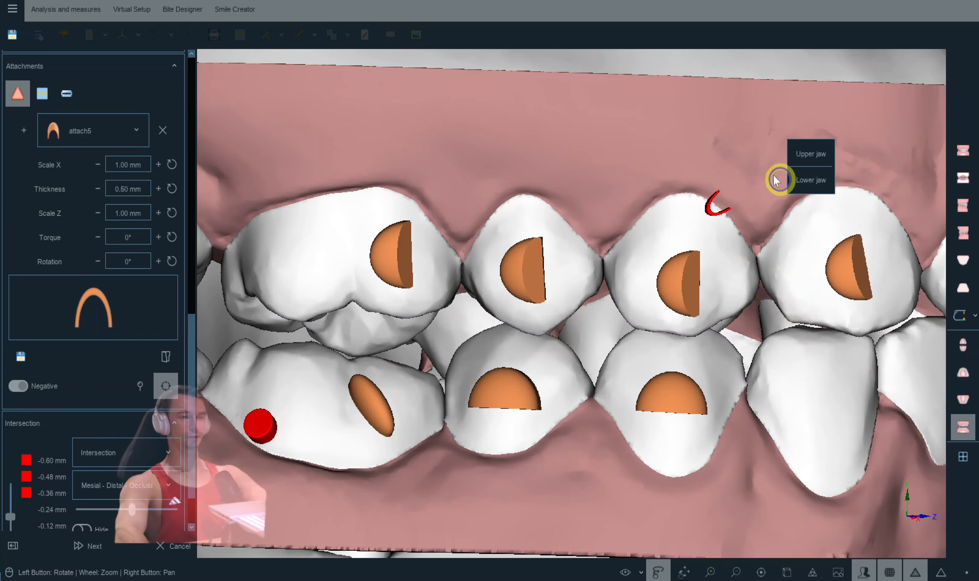
Step: Copy the negative attach5 attachment from tooth 14 and paste it onto tooth 24
{"action": "left_click", "coordinate": [709, 213]}
{"action": "right_click", "coordinate": [711, 212]}
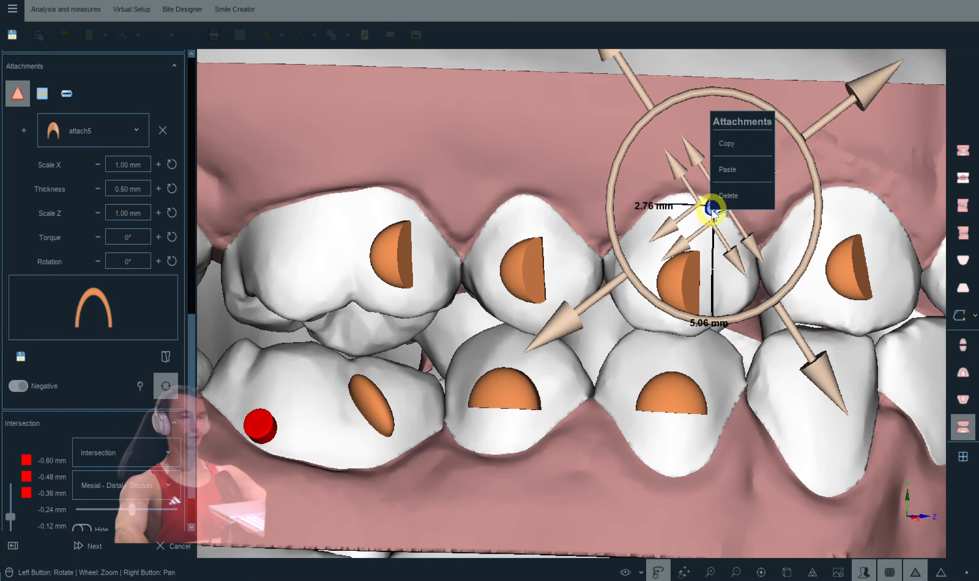
{"action": "left_click", "coordinate": [745, 148]}
{"action": "left_click", "coordinate": [830, 131]}
{"action": "left_click_drag", "start_coordinate": [757, 162], "coordinate": [577, 262]}
{"action": "right_click", "coordinate": [556, 256]}
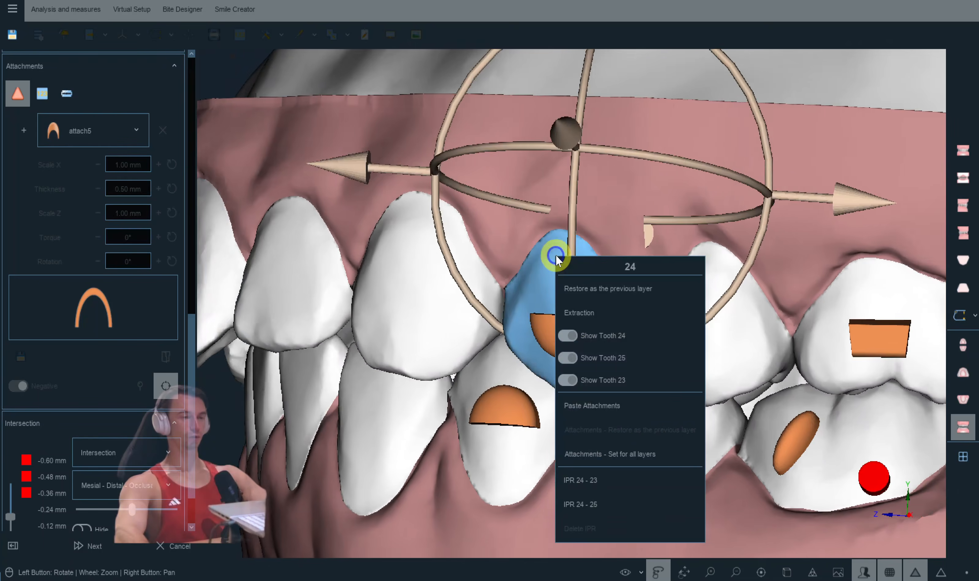
{"action": "left_click", "coordinate": [630, 401]}
Step: Move and rotate the pasted negative attachment to the mesial gingival edge of tooth 24
{"action": "left_click_drag", "start_coordinate": [695, 323], "coordinate": [712, 224]}
{"action": "left_click_drag", "start_coordinate": [766, 354], "coordinate": [752, 344]}
{"action": "left_click_drag", "start_coordinate": [715, 170], "coordinate": [752, 126]}
{"action": "left_click", "coordinate": [646, 177]}
{"action": "left_click_drag", "start_coordinate": [647, 178], "coordinate": [647, 181]}
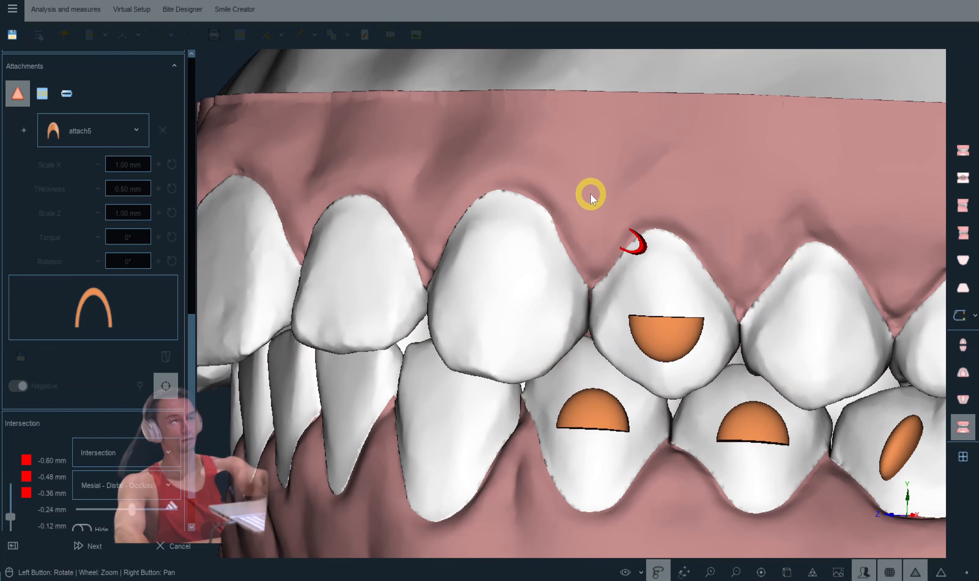
{"action": "left_click_drag", "start_coordinate": [584, 224], "coordinate": [629, 202]}
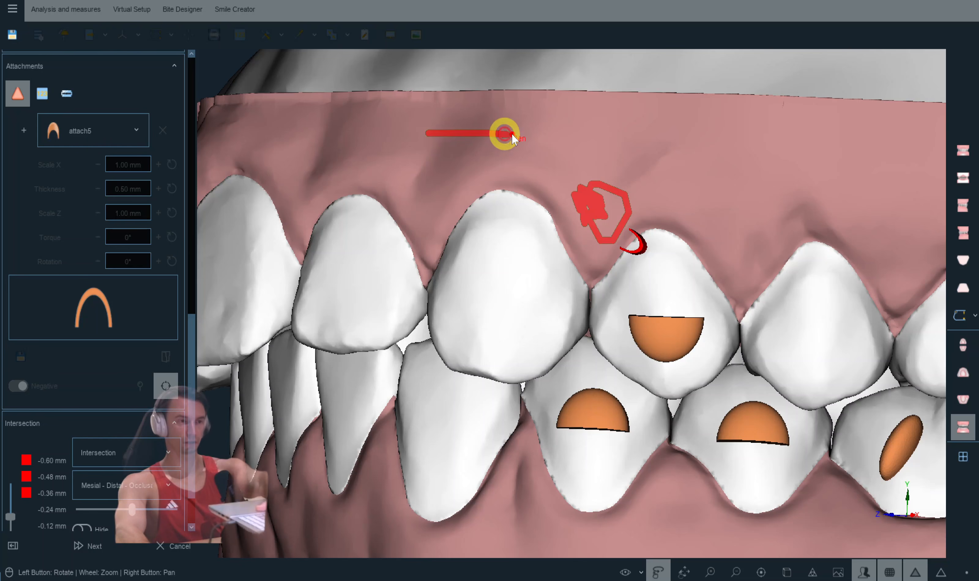
{"action": "left_click_drag", "start_coordinate": [501, 139], "coordinate": [816, 147]}
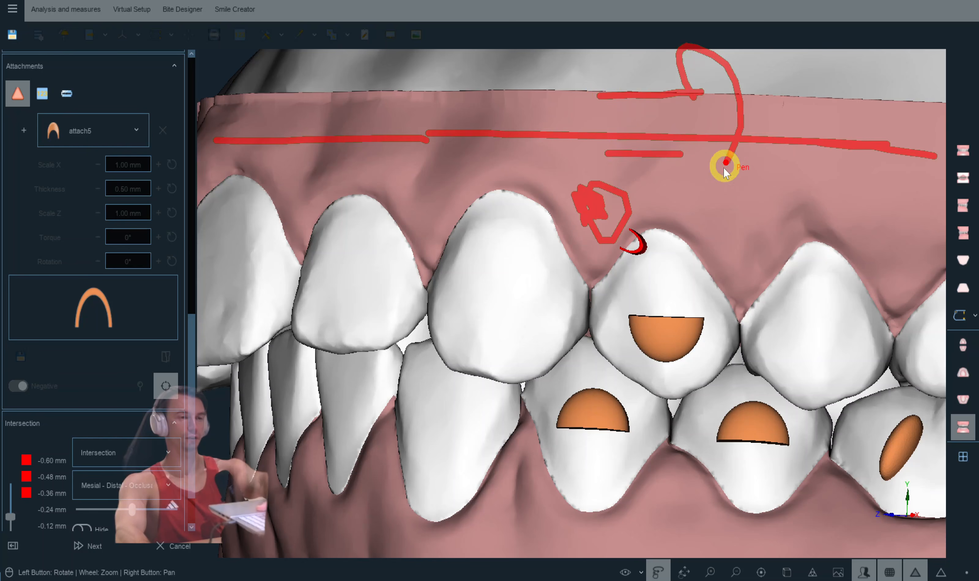
Step: In Layer2 of the upper jaw, restore the attachments on teeth 14 and 24 as in the previous layer
{"action": "key", "text": "Escape"}
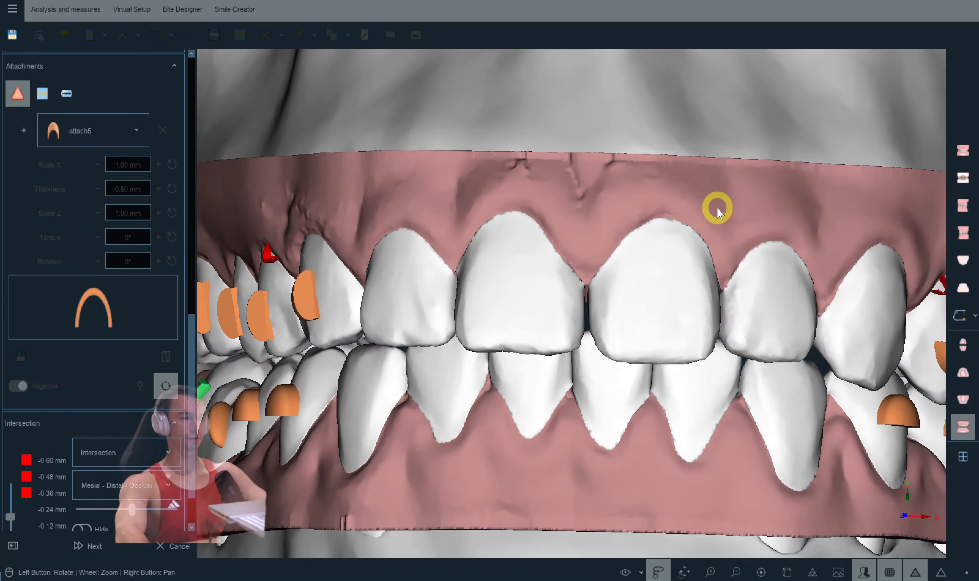
{"action": "left_click_drag", "start_coordinate": [193, 354], "coordinate": [179, 149]}
{"action": "left_click_drag", "start_coordinate": [190, 218], "coordinate": [196, 177]}
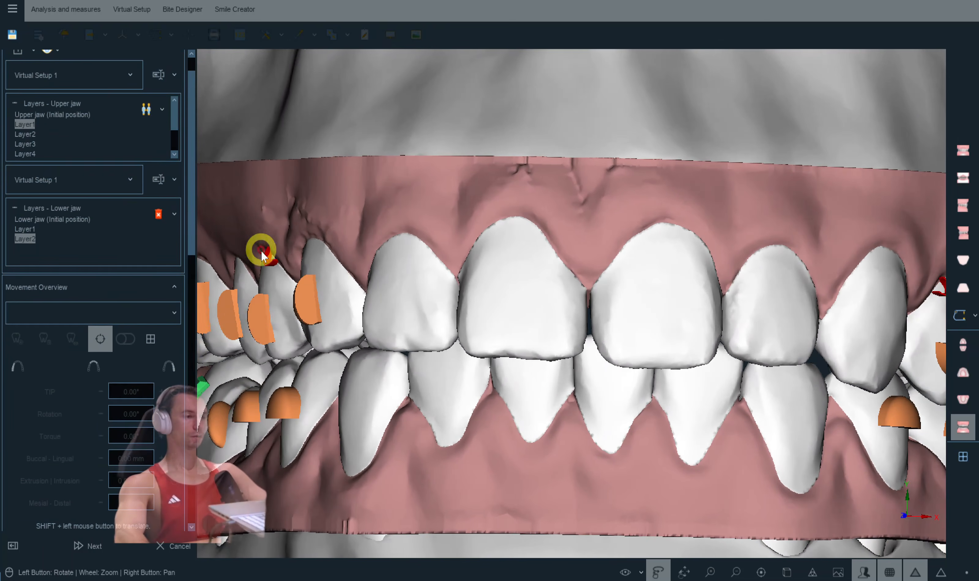
{"action": "left_click_drag", "start_coordinate": [241, 204], "coordinate": [305, 272]}
{"action": "left_click", "coordinate": [320, 274]}
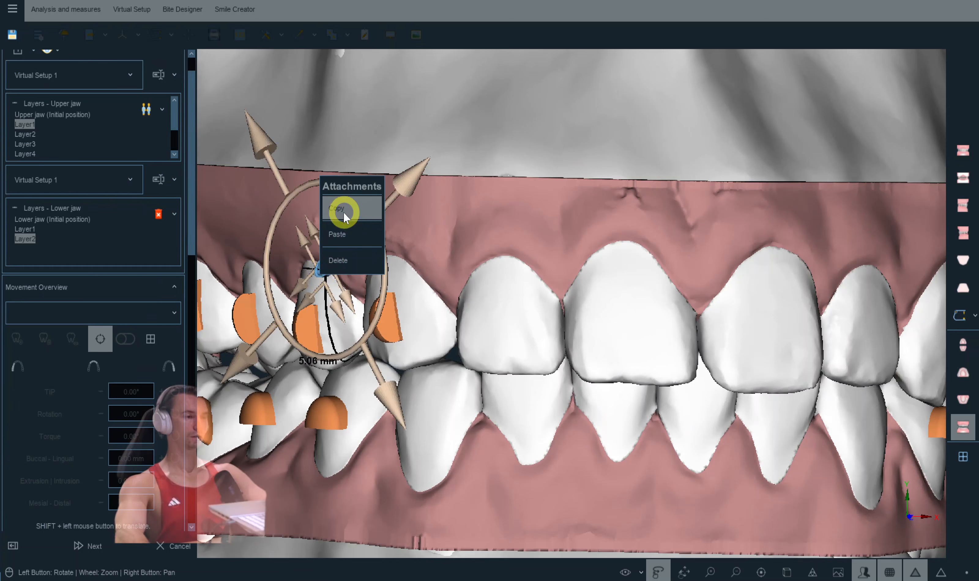
{"action": "left_click", "coordinate": [22, 137]}
{"action": "left_click_drag", "start_coordinate": [394, 359], "coordinate": [468, 370]}
{"action": "right_click", "coordinate": [419, 326]}
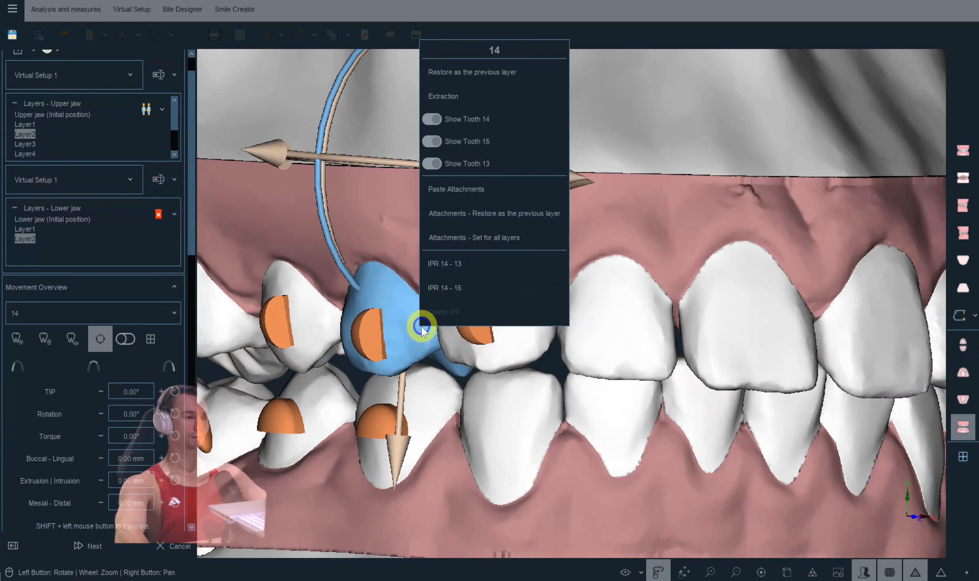
{"action": "left_click", "coordinate": [514, 218]}
{"action": "left_click_drag", "start_coordinate": [551, 266], "coordinate": [775, 345]}
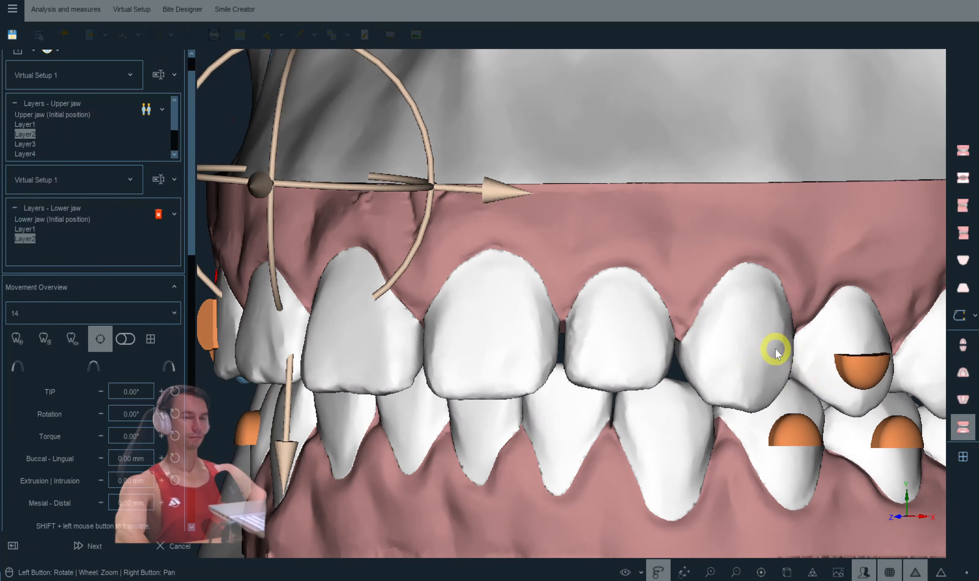
{"action": "right_click", "coordinate": [818, 357]}
{"action": "left_click", "coordinate": [855, 255]}
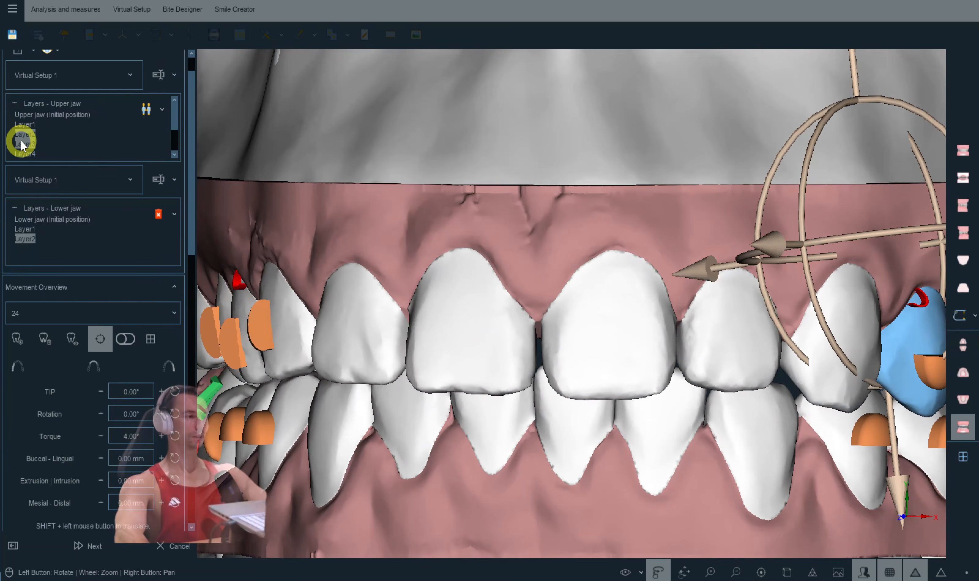
Step: In Layer3 of the upper jaw, restore the attachments on teeth 14 and 24 as in the previous layer
{"action": "left_click", "coordinate": [22, 145]}
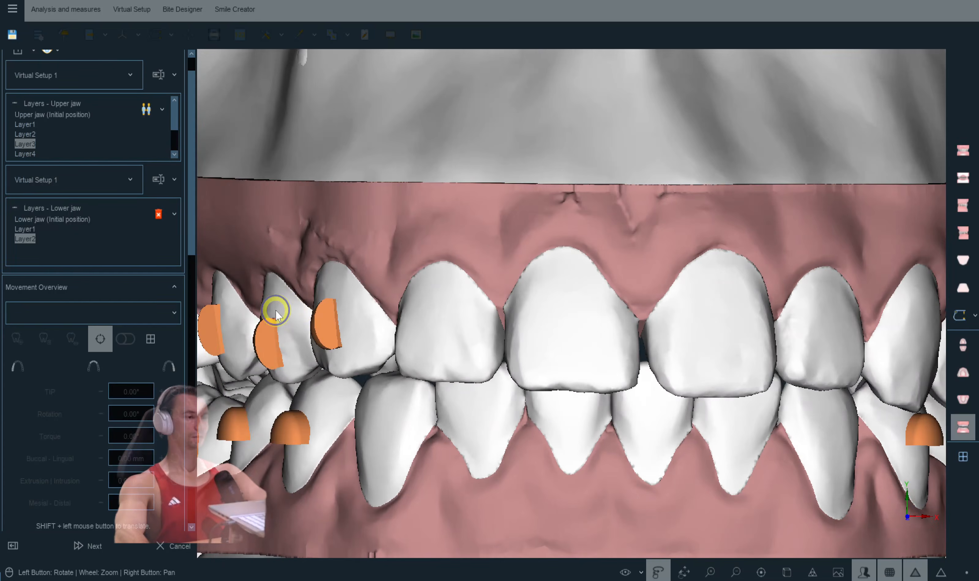
{"action": "right_click", "coordinate": [274, 313]}
{"action": "left_click", "coordinate": [357, 200]}
{"action": "left_click_drag", "start_coordinate": [397, 222], "coordinate": [743, 356]}
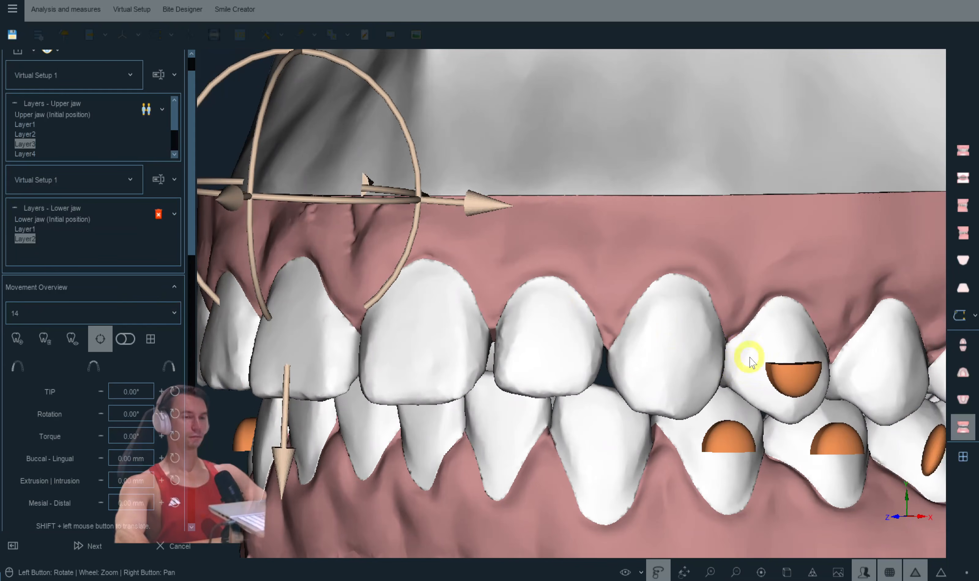
{"action": "right_click", "coordinate": [748, 357]}
{"action": "left_click", "coordinate": [802, 251]}
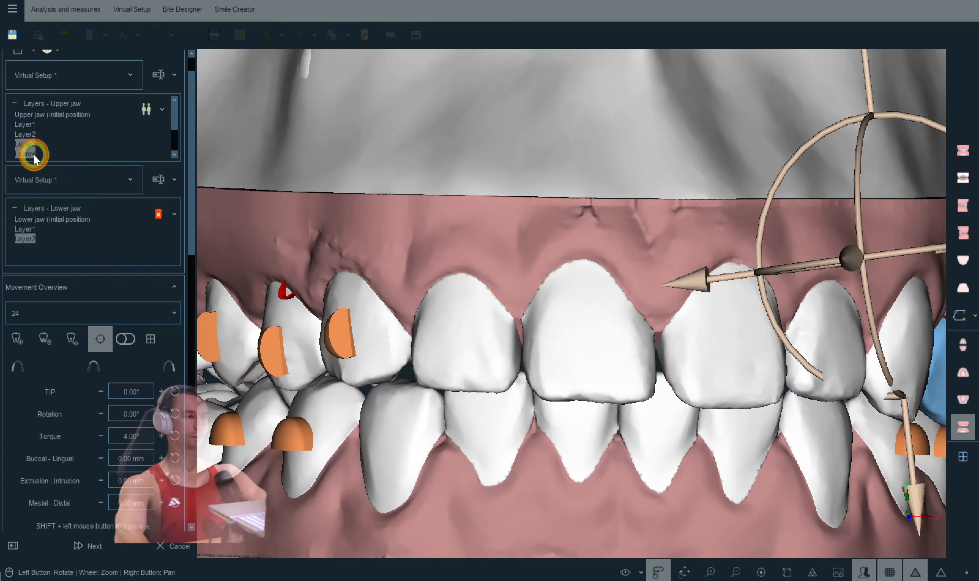
Step: In Layer4 of the upper jaw, restore the attachments on teeth 14 and 24 as in the previous layer
{"action": "left_click", "coordinate": [25, 153]}
{"action": "right_click", "coordinate": [285, 321]}
{"action": "left_click", "coordinate": [361, 208]}
{"action": "left_click_drag", "start_coordinate": [411, 246], "coordinate": [645, 343]}
{"action": "right_click", "coordinate": [616, 358]}
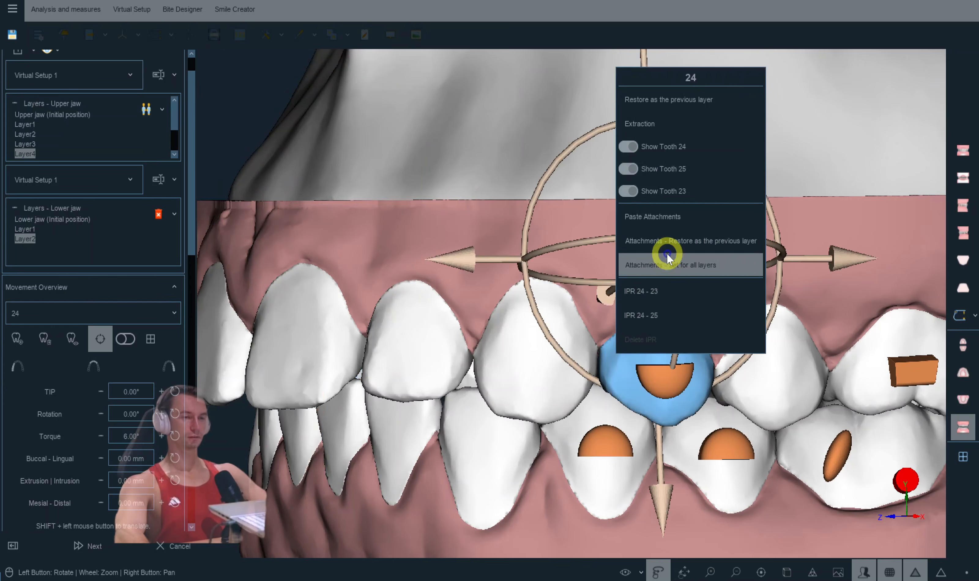
{"action": "left_click", "coordinate": [671, 241]}
Step: In Layer5 of the upper jaw, restore the attachments on tooth 13 as in the previous layer
{"action": "left_click_drag", "start_coordinate": [174, 124], "coordinate": [172, 164]}
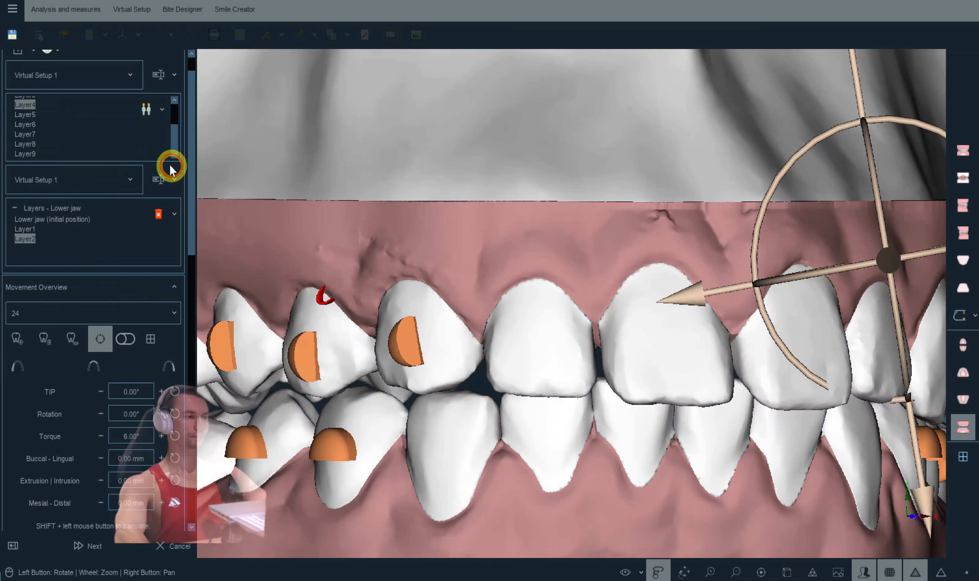
{"action": "left_click", "coordinate": [36, 114]}
{"action": "left_click_drag", "start_coordinate": [401, 318], "coordinate": [434, 333]}
{"action": "right_click", "coordinate": [435, 337]}
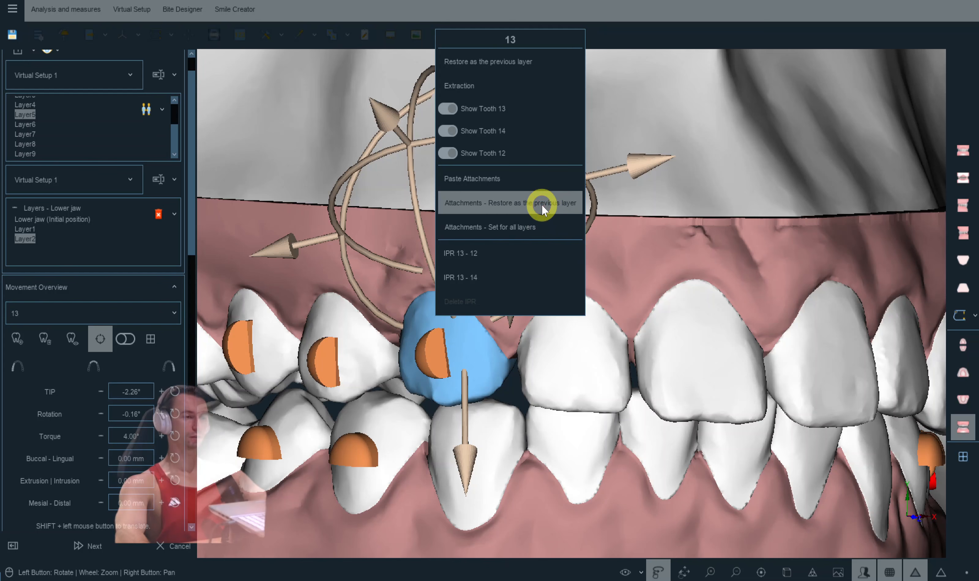
{"action": "left_click", "coordinate": [542, 205]}
{"action": "right_click", "coordinate": [451, 339]}
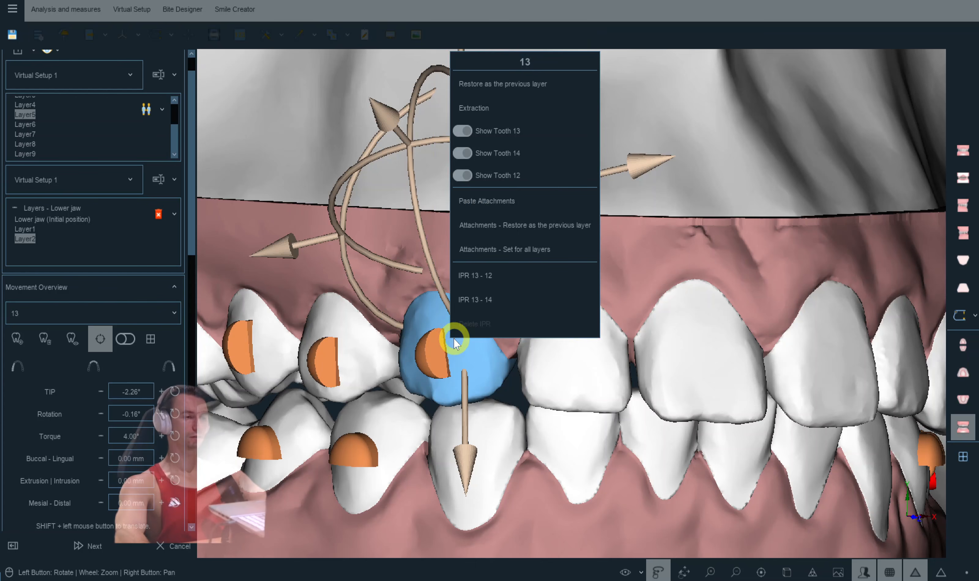
{"action": "left_click_drag", "start_coordinate": [671, 285], "coordinate": [564, 330]}
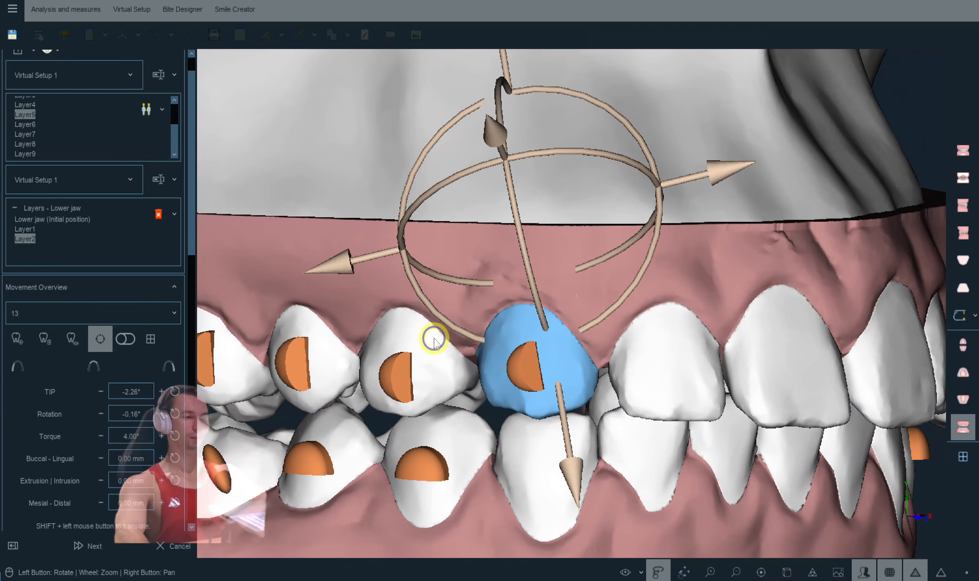
Step: Restore the attachments on teeth 14 and 24 in Layer5 as in the previous layer
{"action": "right_click", "coordinate": [434, 338]}
{"action": "left_click", "coordinate": [520, 238]}
{"action": "left_click_drag", "start_coordinate": [573, 246], "coordinate": [812, 332]}
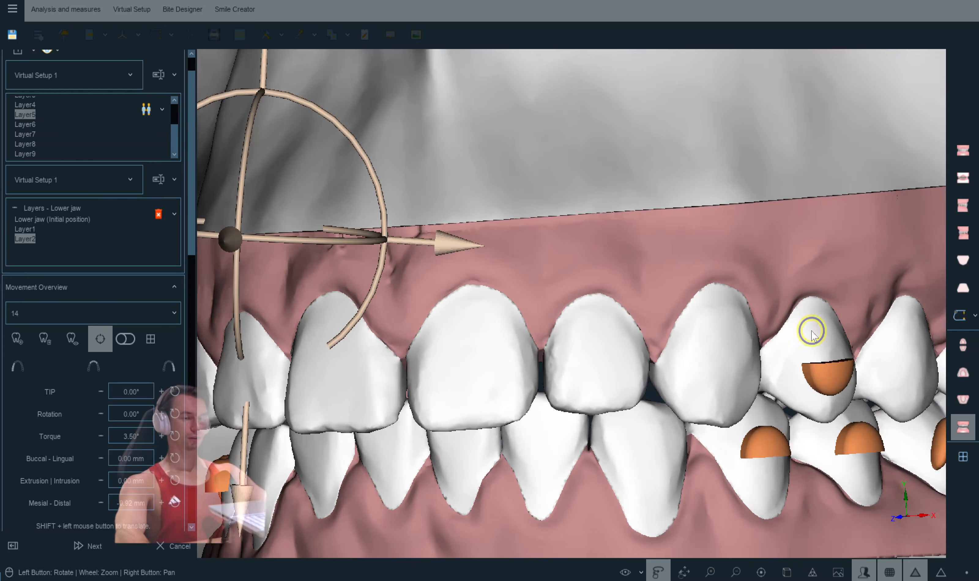
{"action": "right_click", "coordinate": [811, 330]}
{"action": "left_click", "coordinate": [853, 219]}
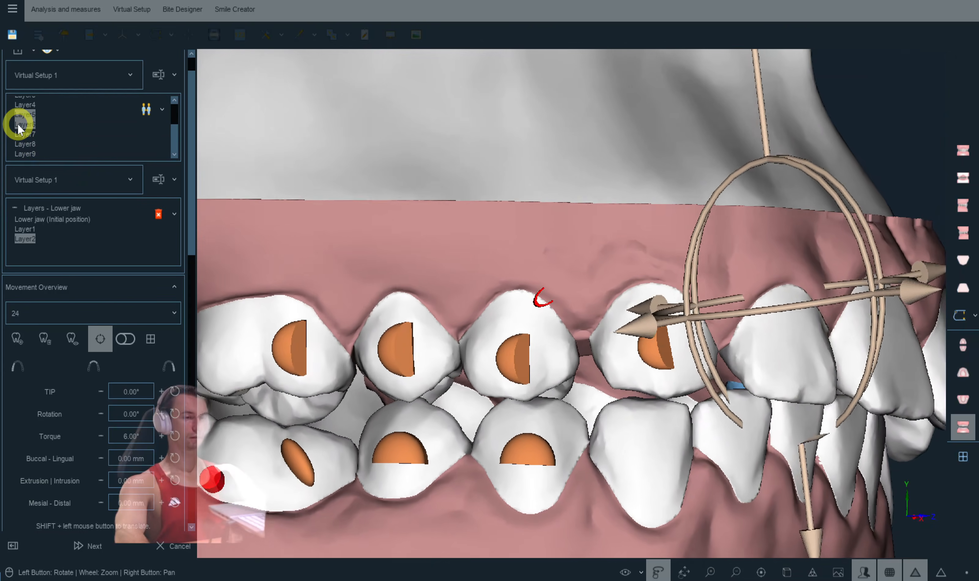
Step: Delete the existing attachment from tooth 13 in Layer6 of the upper jaw
{"action": "left_click", "coordinate": [18, 125]}
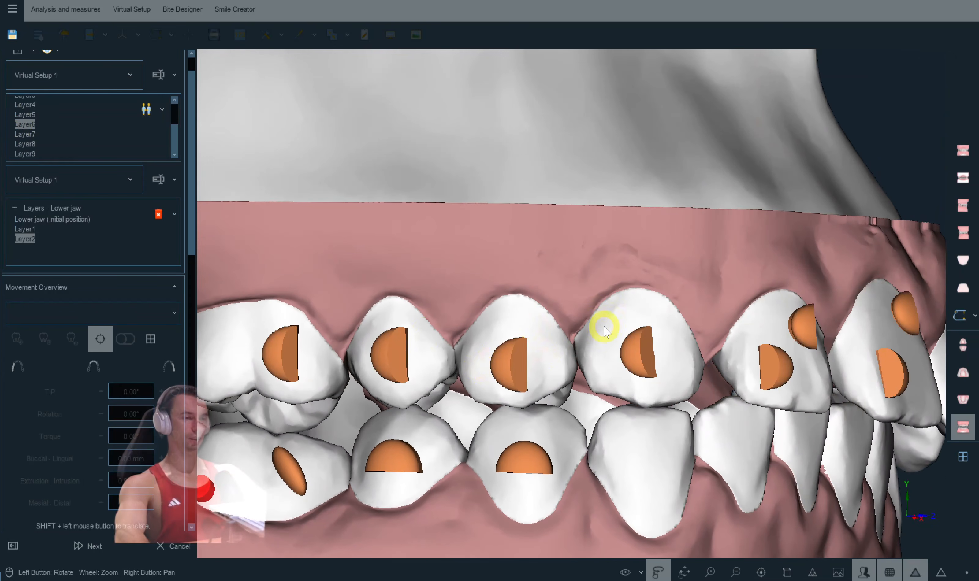
{"action": "left_click_drag", "start_coordinate": [640, 321], "coordinate": [583, 411]}
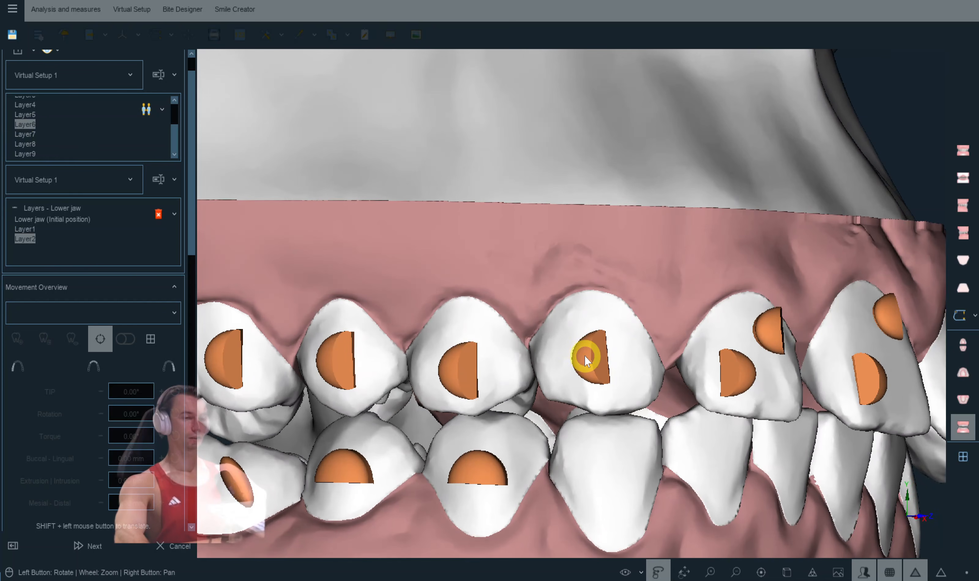
{"action": "right_click", "coordinate": [600, 374]}
{"action": "left_click", "coordinate": [622, 399]}
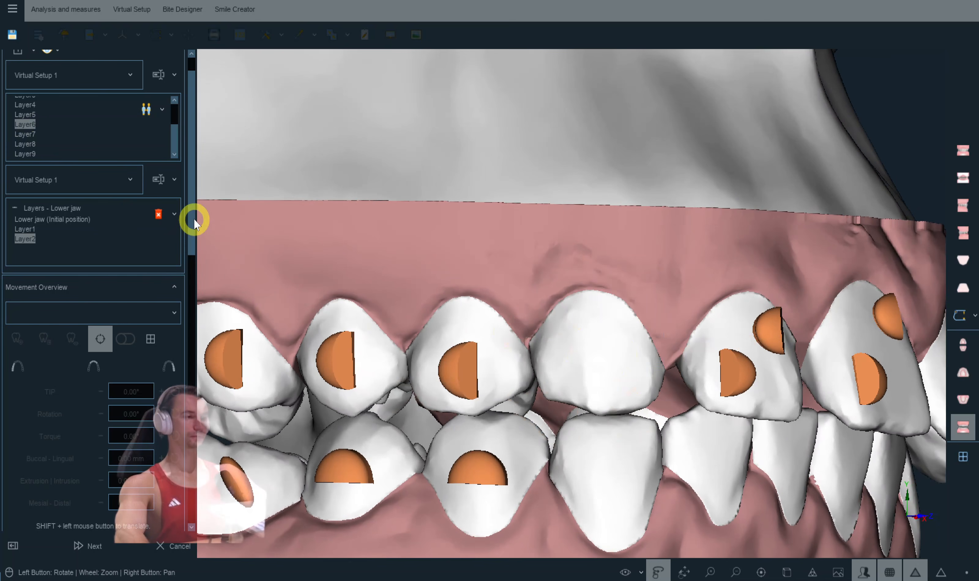
Step: Place an attach1 attachment near the gum line of tooth 13 and adjust its position
{"action": "left_click_drag", "start_coordinate": [193, 219], "coordinate": [203, 353]}
{"action": "left_click", "coordinate": [109, 329]}
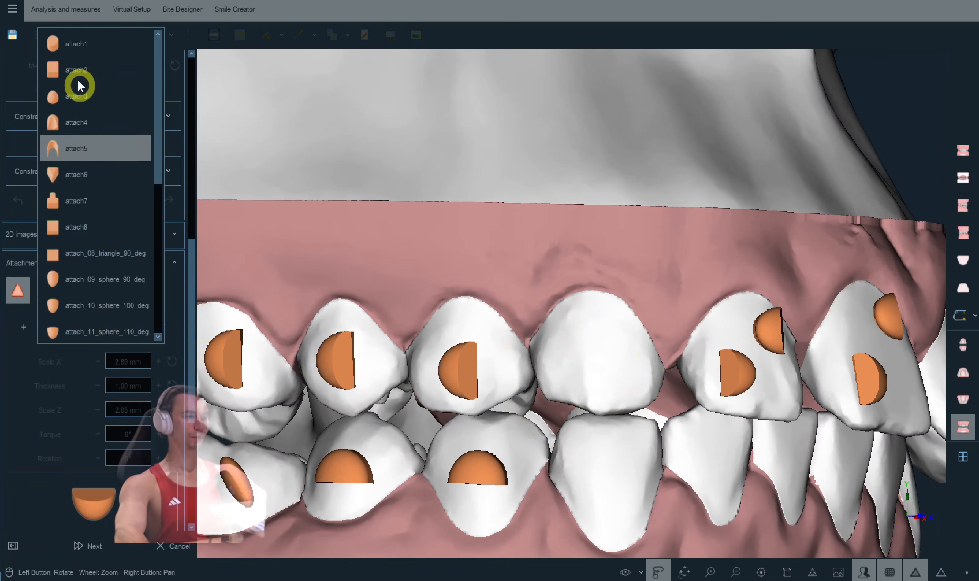
{"action": "left_click", "coordinate": [77, 44]}
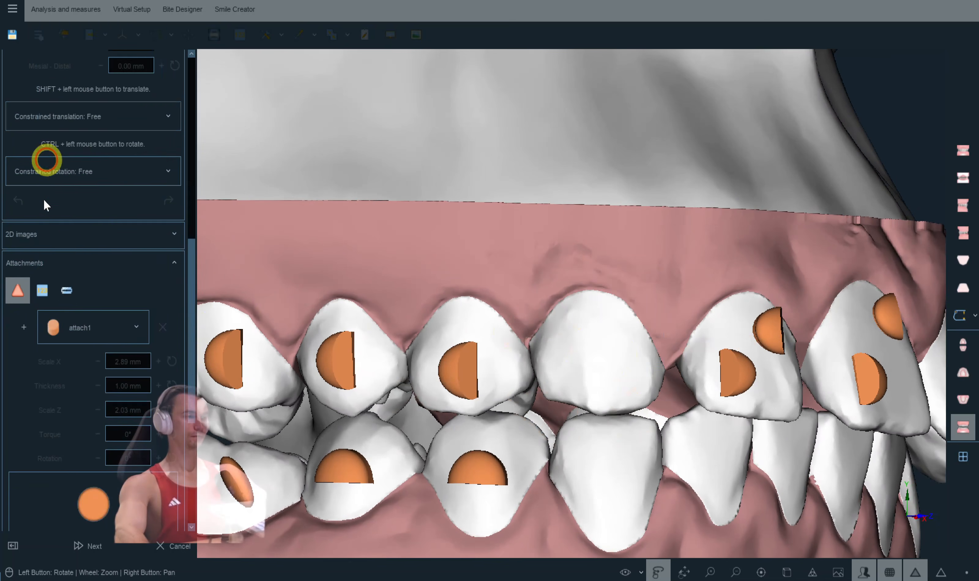
{"action": "left_click", "coordinate": [587, 306]}
{"action": "left_click_drag", "start_coordinate": [633, 312], "coordinate": [647, 307]}
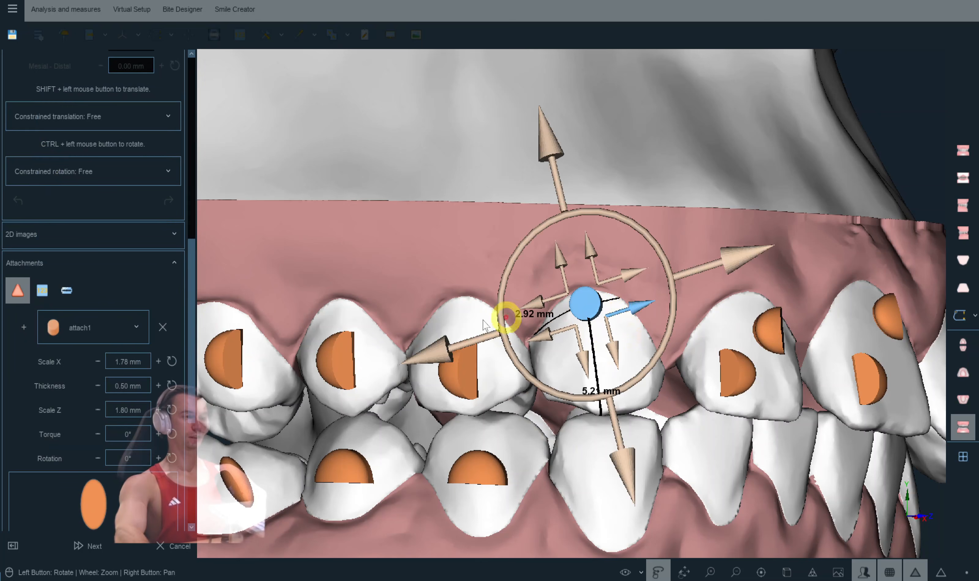
Step: Make the attach1 attachment on tooth 13 negative and copy it
{"action": "left_click_drag", "start_coordinate": [185, 241], "coordinate": [177, 65]}
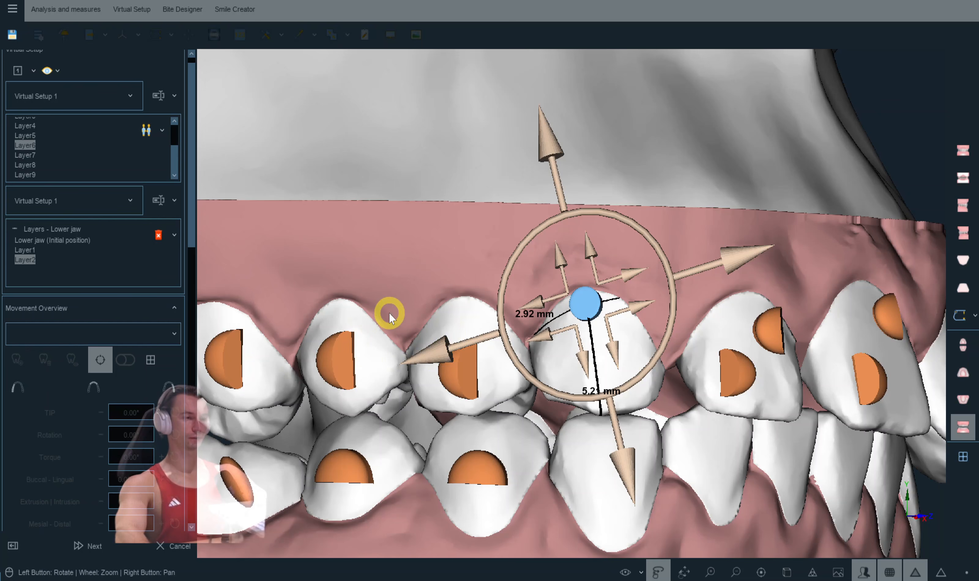
{"action": "left_click_drag", "start_coordinate": [194, 195], "coordinate": [190, 456]}
{"action": "left_click", "coordinate": [16, 368]}
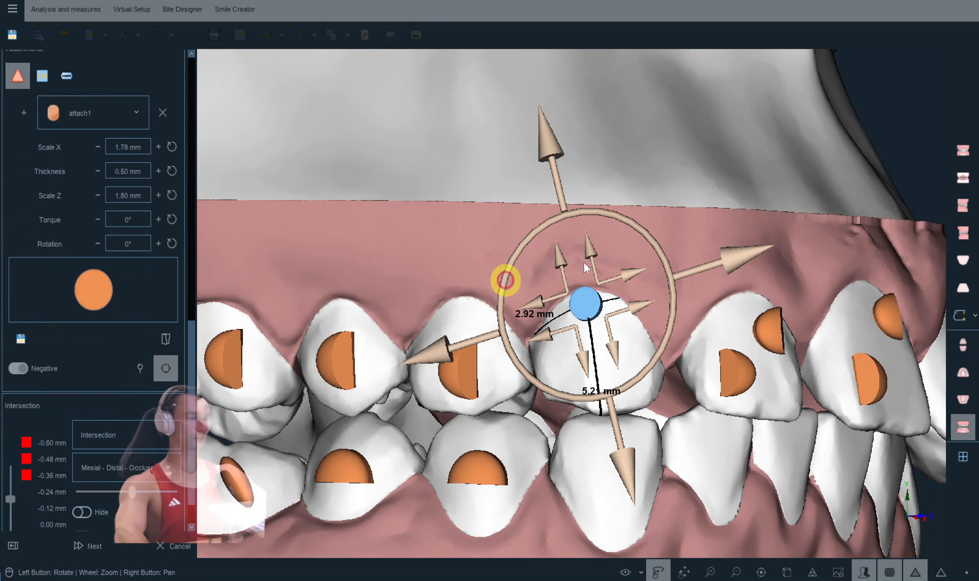
{"action": "right_click", "coordinate": [578, 309]}
{"action": "left_click", "coordinate": [593, 243]}
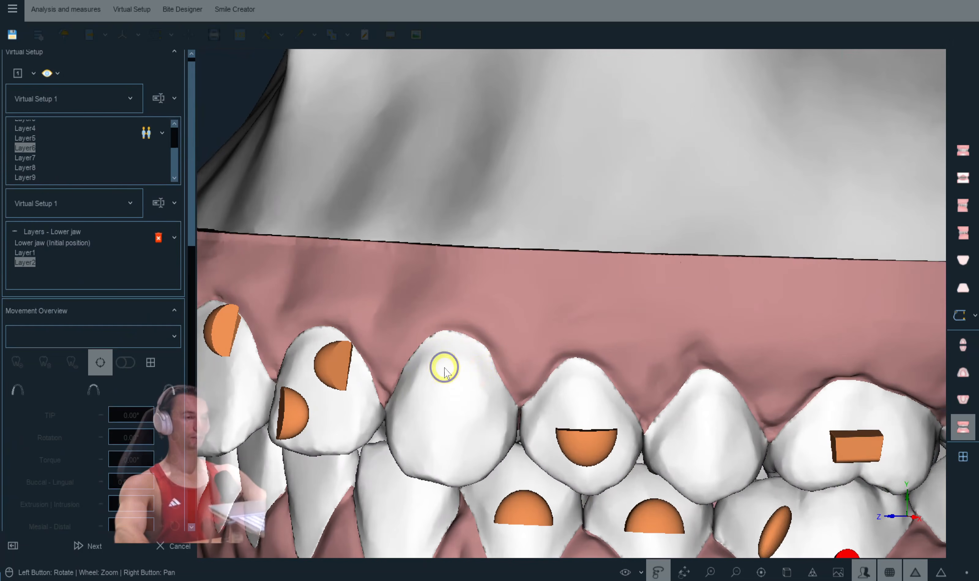
Step: Paste the negative attach1 attachment near the gum line of tooth 23 and shift it slightly toward the gingival and distal side
{"action": "right_click", "coordinate": [444, 365]}
{"action": "left_click", "coordinate": [490, 231]}
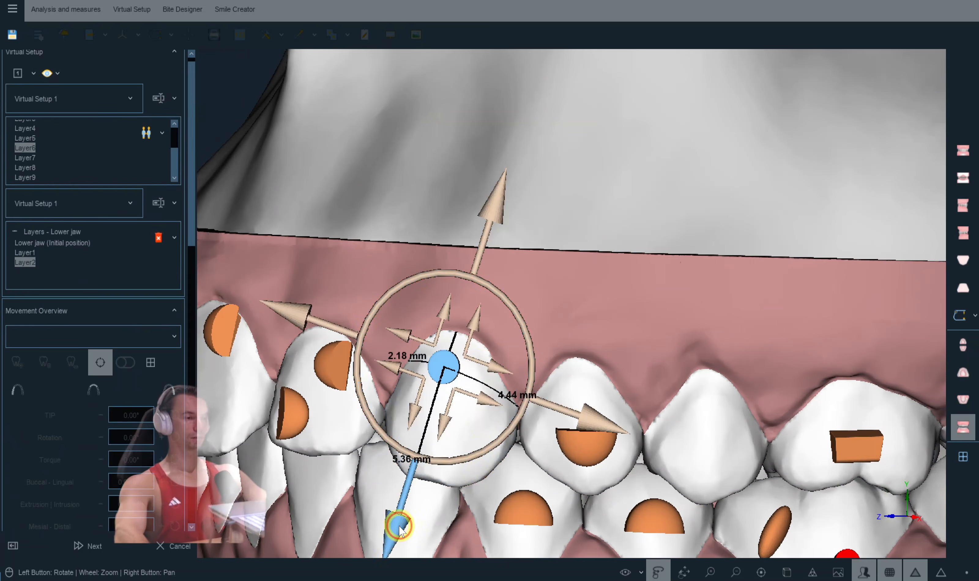
{"action": "left_click", "coordinate": [586, 402]}
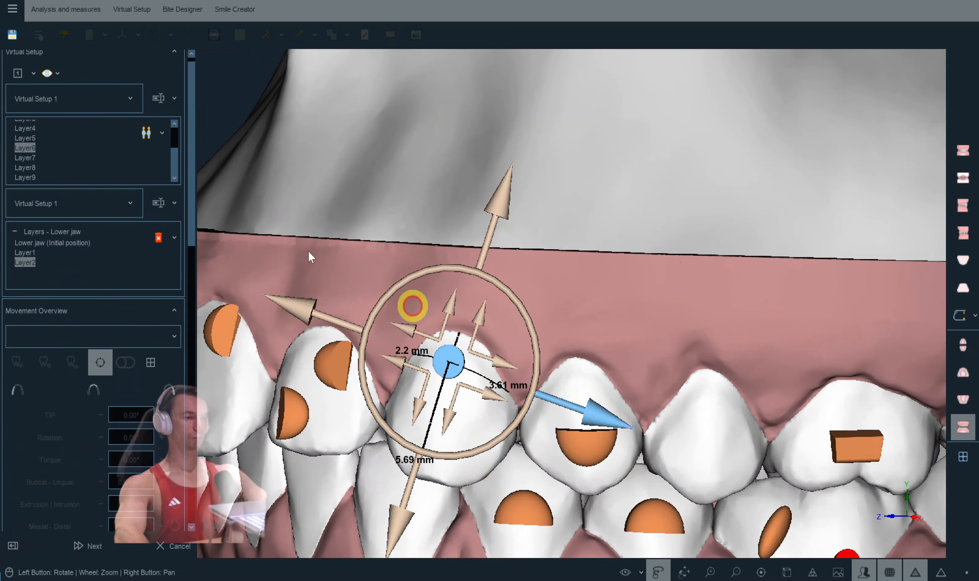
Step: In Layer7 of the upper jaw, restore the attachments on teeth 23 and 13 as in the previous layer
{"action": "left_click", "coordinate": [25, 157]}
{"action": "right_click", "coordinate": [486, 397]}
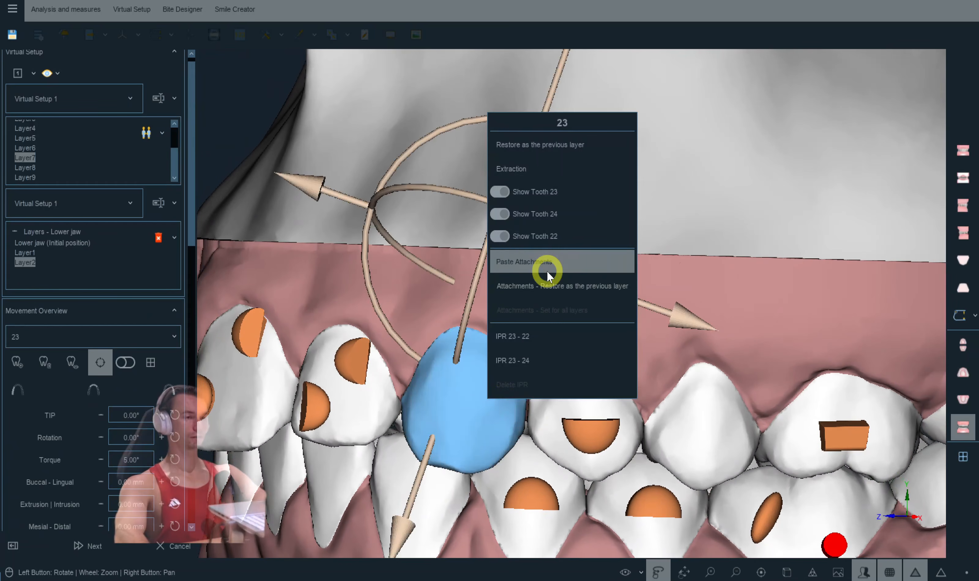
{"action": "left_click", "coordinate": [546, 282]}
{"action": "left_click_drag", "start_coordinate": [546, 279], "coordinate": [560, 364]}
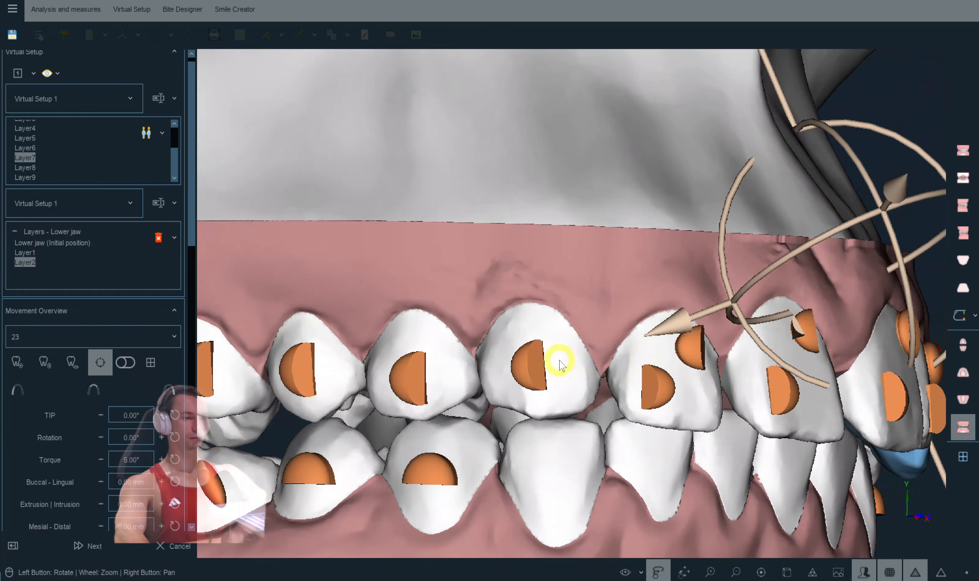
{"action": "scroll", "coordinate": [590, 371], "scroll_direction": "up", "scroll_amount": 5}
{"action": "right_click", "coordinate": [600, 371]}
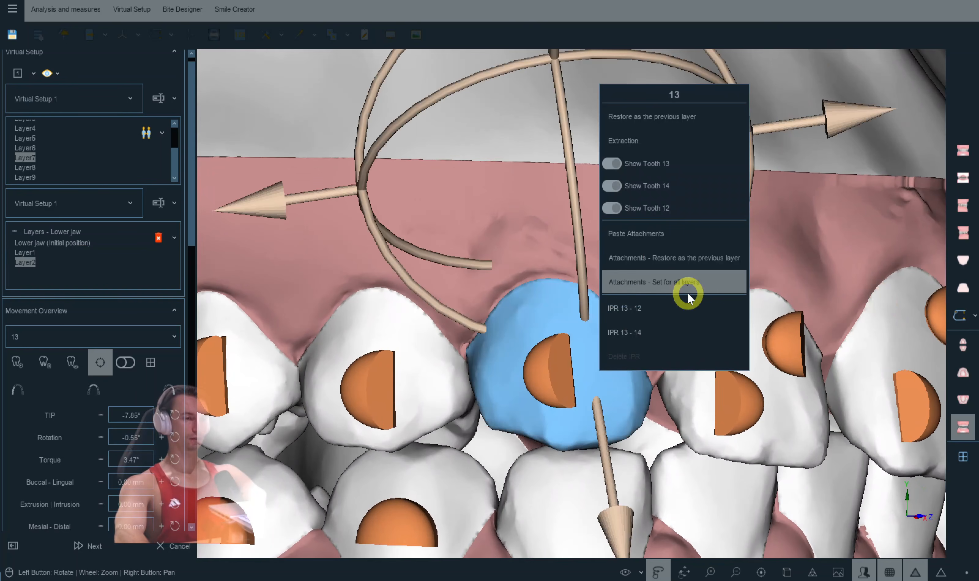
{"action": "left_click", "coordinate": [685, 264]}
{"action": "scroll", "coordinate": [439, 310], "scroll_direction": "down", "scroll_amount": 3}
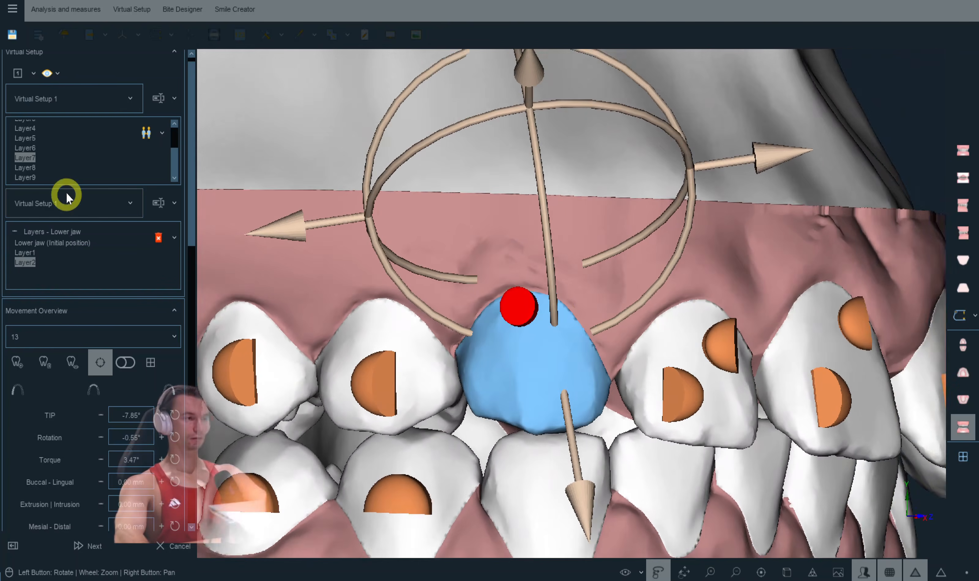
Step: In Layer8 of the upper jaw, restore the attachments on teeth 13 and 23 as in the previous layer
{"action": "left_click", "coordinate": [26, 169]}
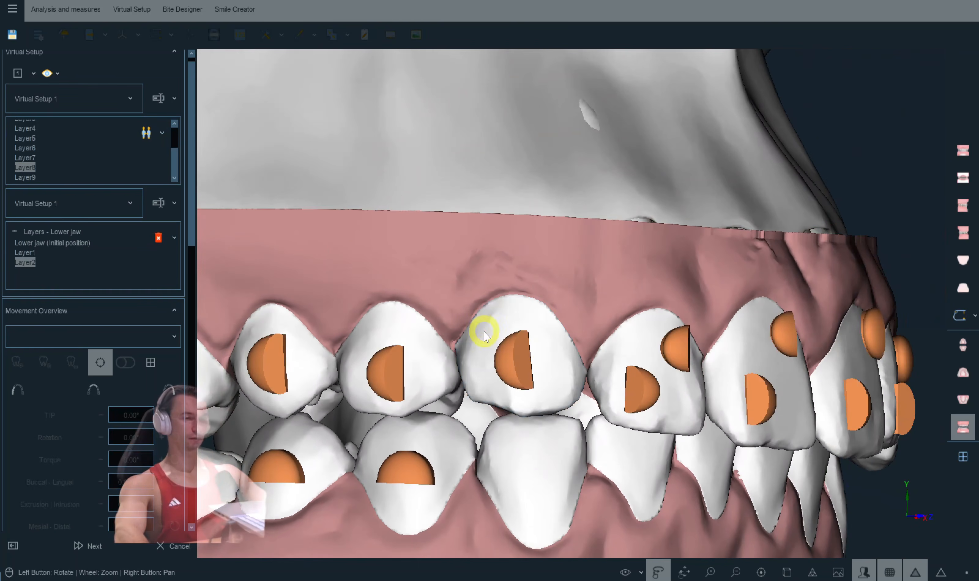
{"action": "right_click", "coordinate": [563, 351]}
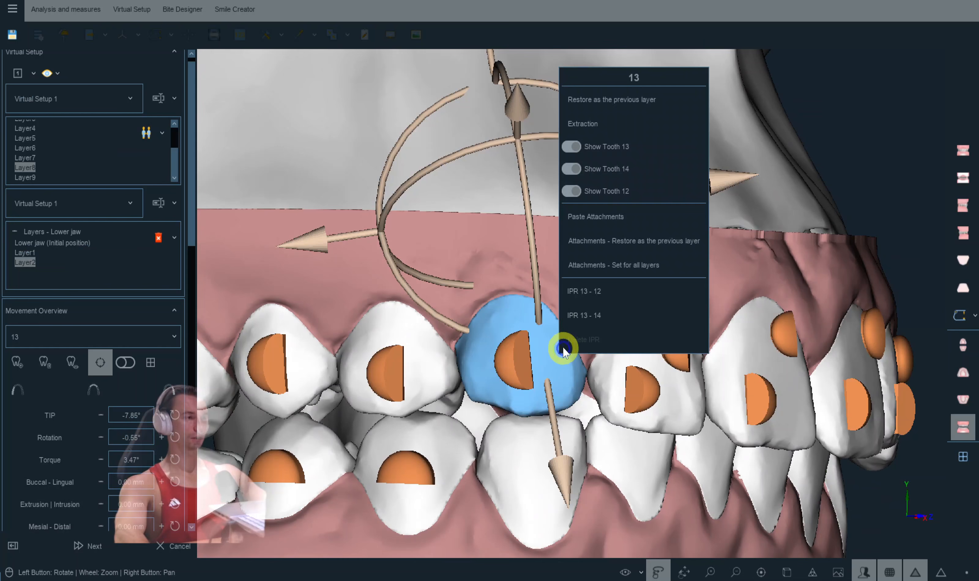
{"action": "left_click", "coordinate": [622, 246]}
{"action": "left_click_drag", "start_coordinate": [605, 269], "coordinate": [594, 354]}
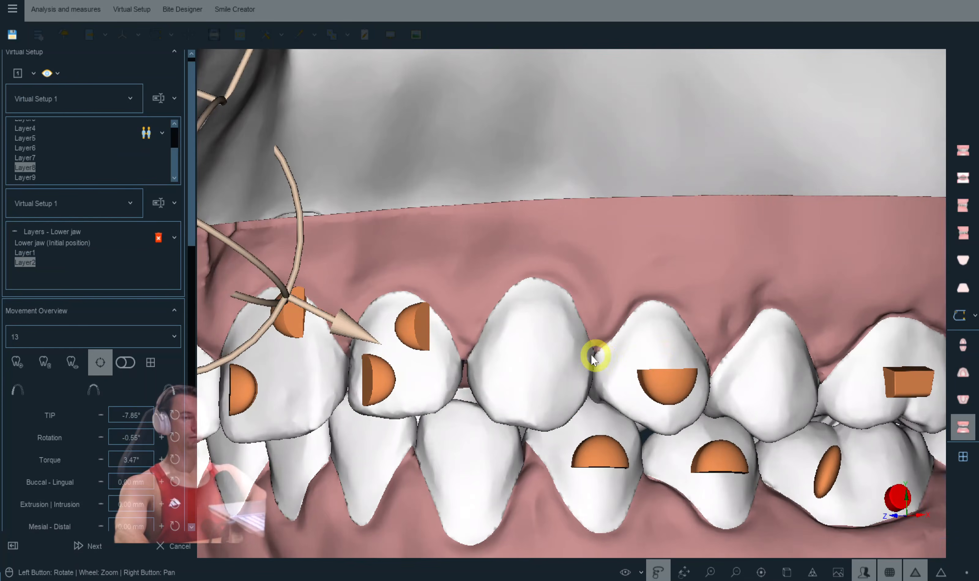
{"action": "right_click", "coordinate": [564, 324]}
{"action": "left_click", "coordinate": [590, 241]}
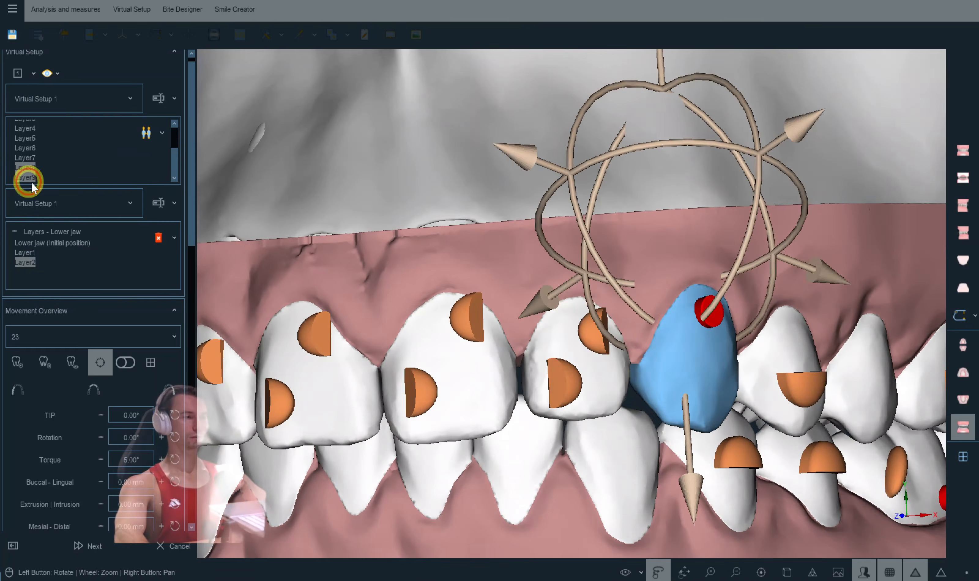
Step: In Layer9 of the upper jaw, restore the attachments on teeth 23 and 13 as in the previous layer
{"action": "left_click", "coordinate": [25, 177]}
{"action": "right_click", "coordinate": [696, 352]}
{"action": "left_click", "coordinate": [745, 239]}
{"action": "left_click_drag", "start_coordinate": [358, 353], "coordinate": [531, 389]}
{"action": "right_click", "coordinate": [385, 400]}
{"action": "left_click", "coordinate": [452, 291]}
Step: Inspect the Layer9 attachments from the front, finish the setup editing and save the case
{"action": "right_click", "coordinate": [620, 274]}
{"action": "left_click_drag", "start_coordinate": [616, 274], "coordinate": [501, 273]}
{"action": "scroll", "coordinate": [556, 294], "scroll_direction": "down", "scroll_amount": 2}
{"action": "mouse_move", "coordinate": [643, 307]}
{"action": "left_mouse_down"}
{"action": "mouse_move", "coordinate": [615, 309]}
{"action": "mouse_move", "coordinate": [641, 309]}
{"action": "left_mouse_up"}
{"action": "scroll", "coordinate": [646, 309], "scroll_direction": "down", "scroll_amount": 2}
{"action": "scroll", "coordinate": [647, 309], "scroll_direction": "up", "scroll_amount": 4}
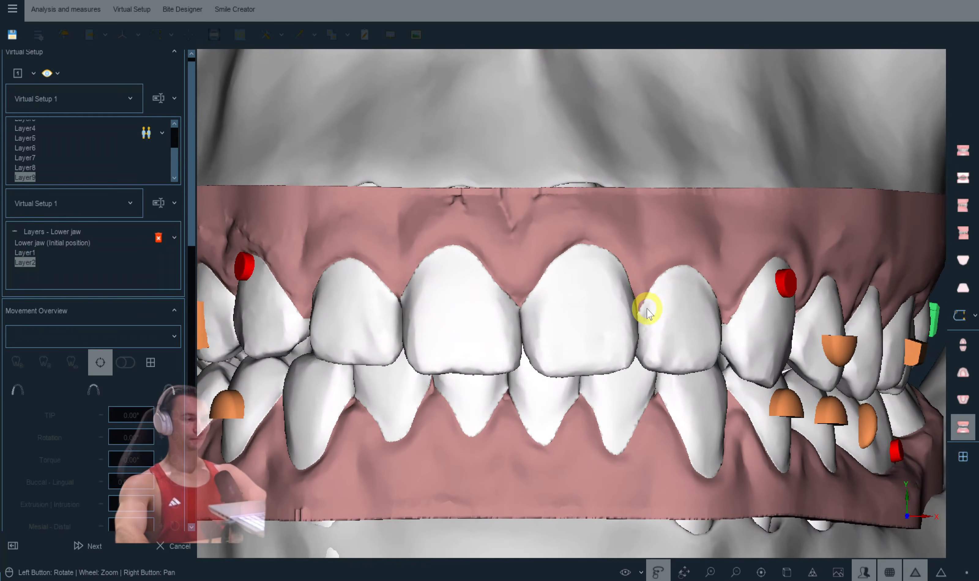
{"action": "scroll", "coordinate": [667, 318], "scroll_direction": "down", "scroll_amount": 2}
{"action": "left_click_drag", "start_coordinate": [666, 319], "coordinate": [683, 326]}
{"action": "scroll", "coordinate": [681, 325], "scroll_direction": "up", "scroll_amount": 3}
{"action": "scroll", "coordinate": [682, 327], "scroll_direction": "up", "scroll_amount": 2}
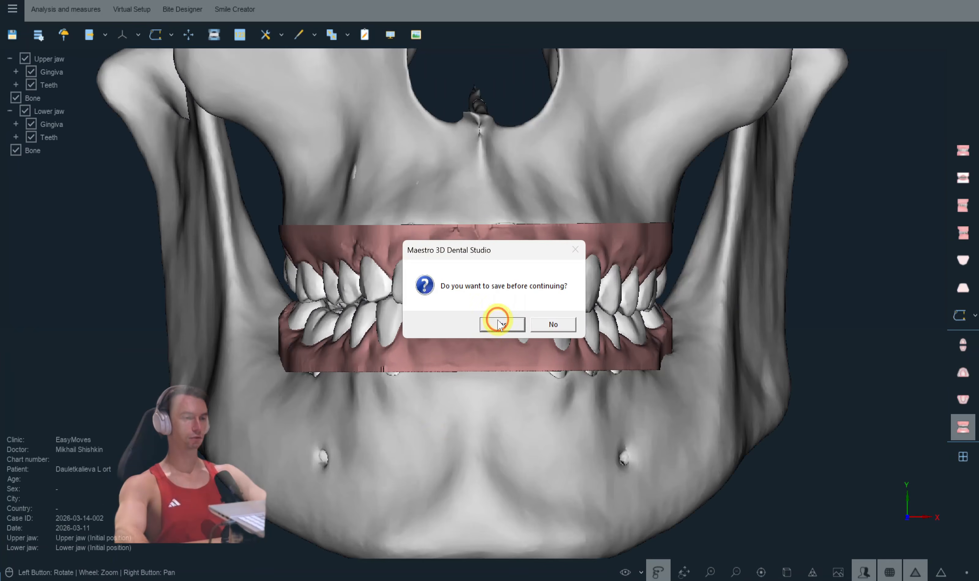
{"action": "left_click", "coordinate": [500, 324]}
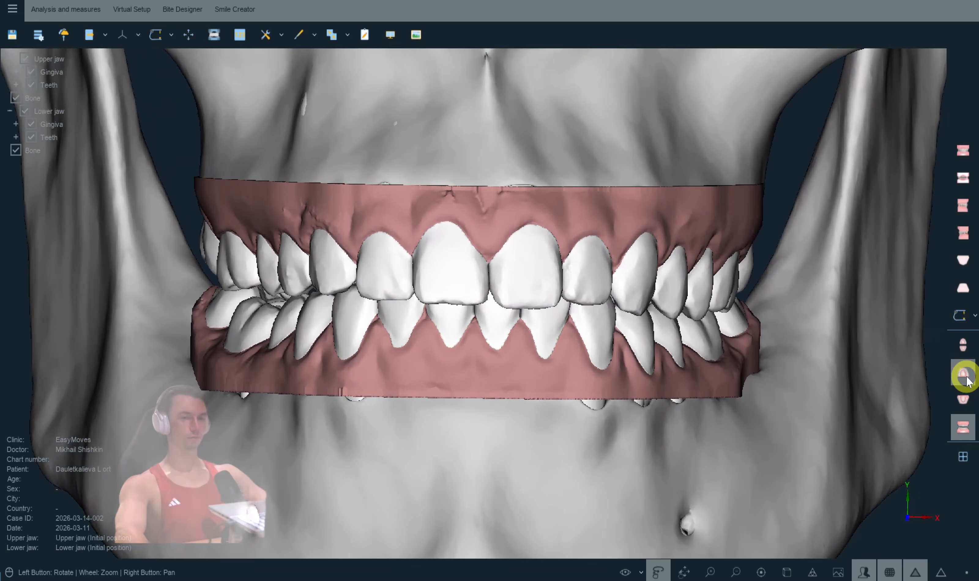
Step: Generate the lower jaw transition models with four models each for initial position–Layer1 and Layer1–Layer2, and save the case
{"action": "left_click", "coordinate": [963, 395]}
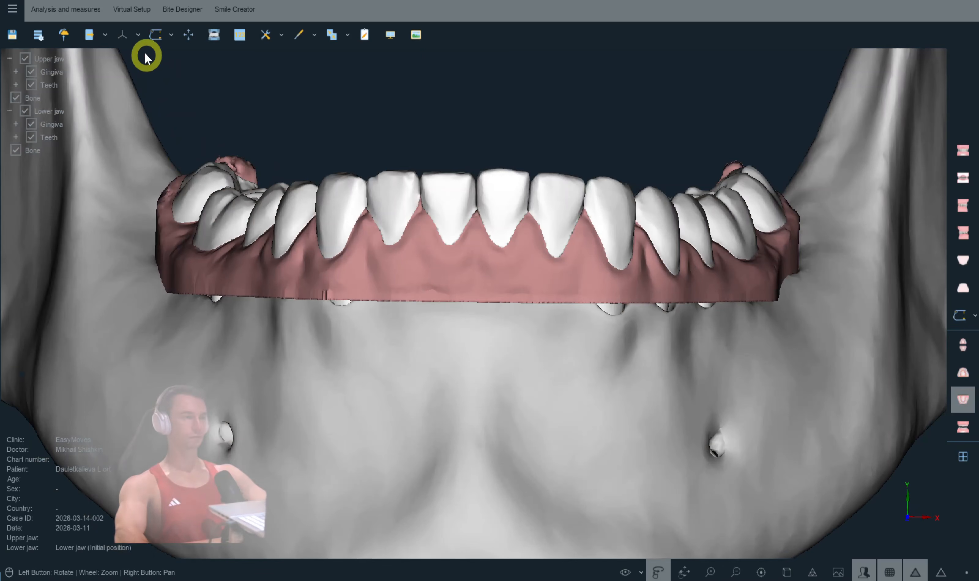
{"action": "left_click", "coordinate": [136, 9]}
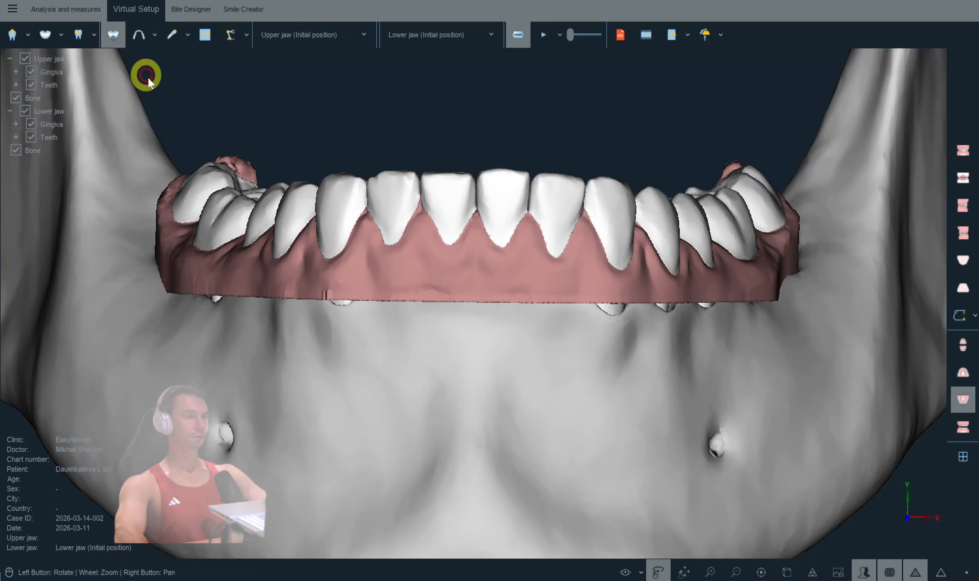
{"action": "left_click", "coordinate": [147, 76]}
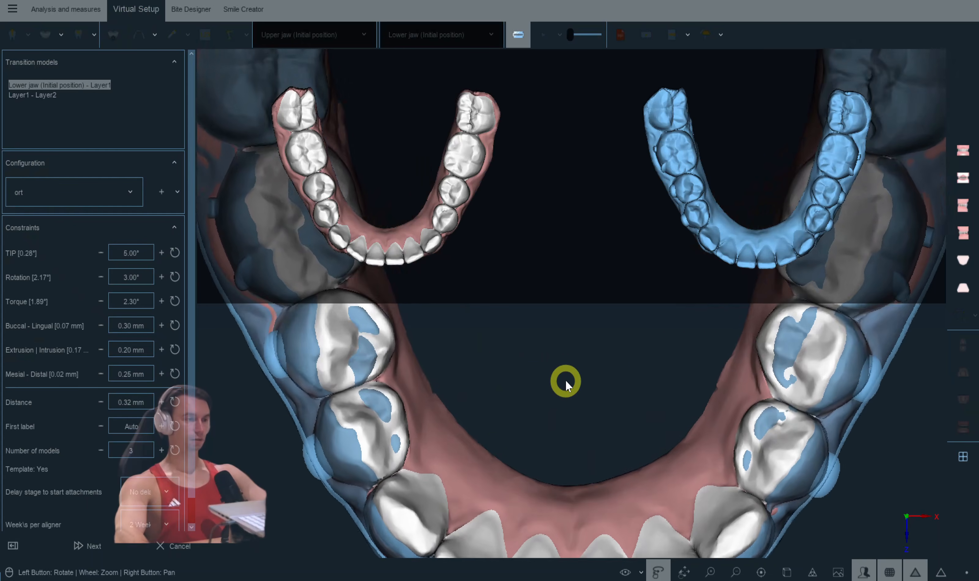
{"action": "left_click_drag", "start_coordinate": [565, 379], "coordinate": [570, 369]}
{"action": "left_click", "coordinate": [162, 450]}
{"action": "left_click", "coordinate": [37, 95]}
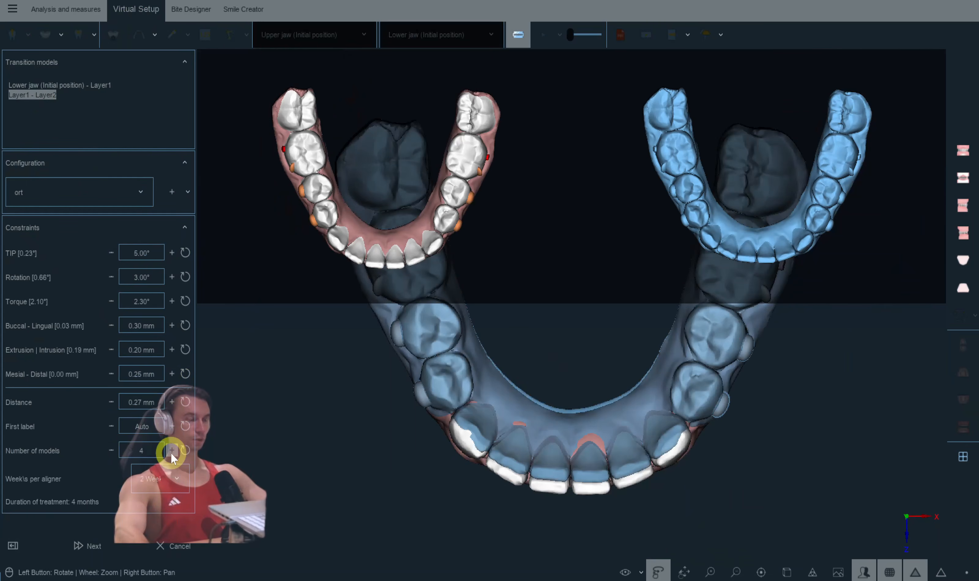
{"action": "left_click", "coordinate": [82, 546]}
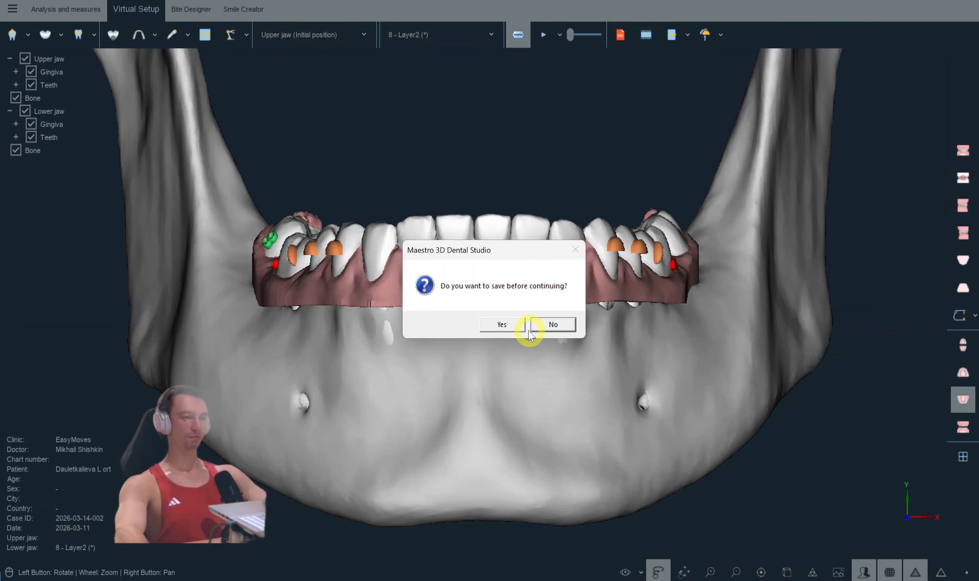
{"action": "left_click", "coordinate": [517, 328]}
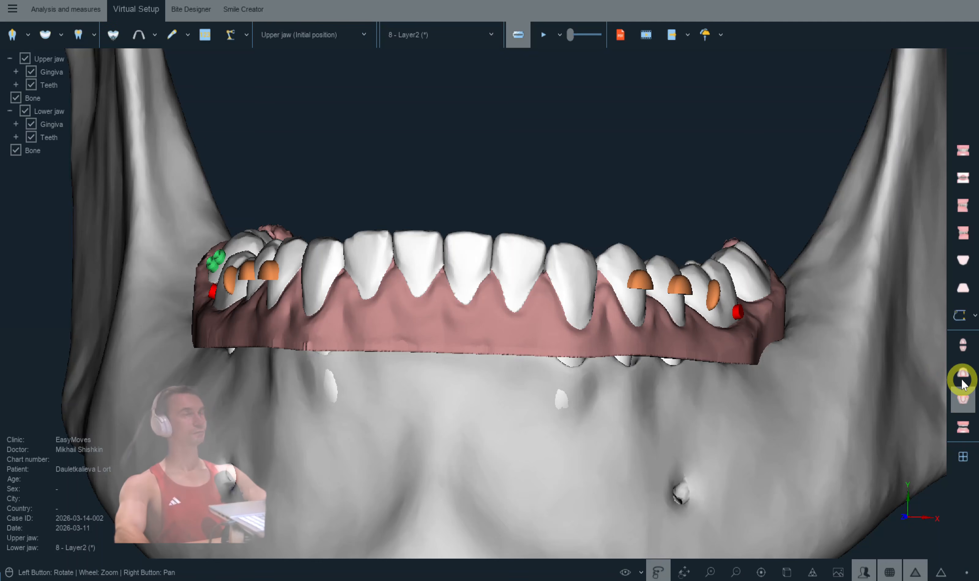
Step: Start the upper jaw transition models with three models for the transition from the initial position to Layer1
{"action": "left_click", "coordinate": [962, 379]}
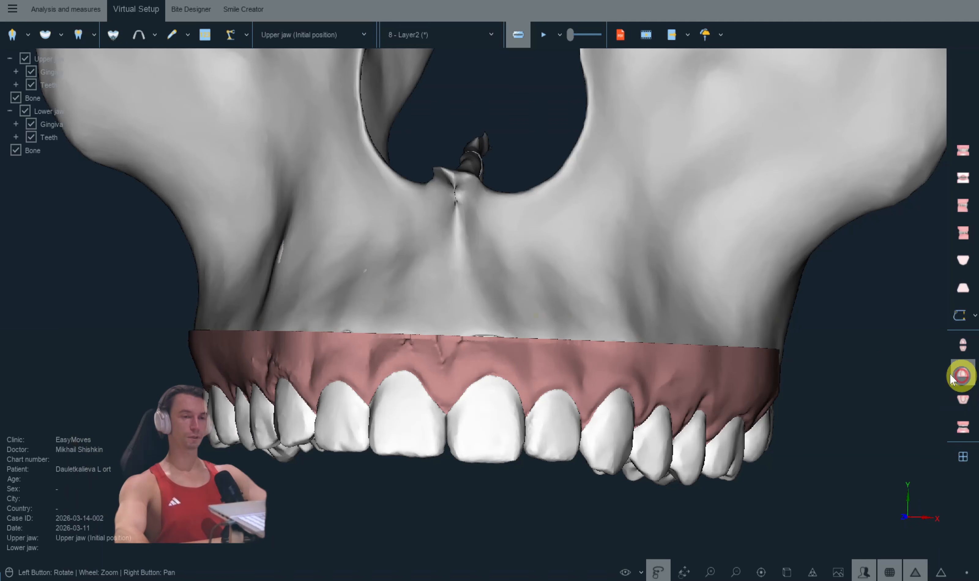
{"action": "left_click", "coordinate": [112, 39]}
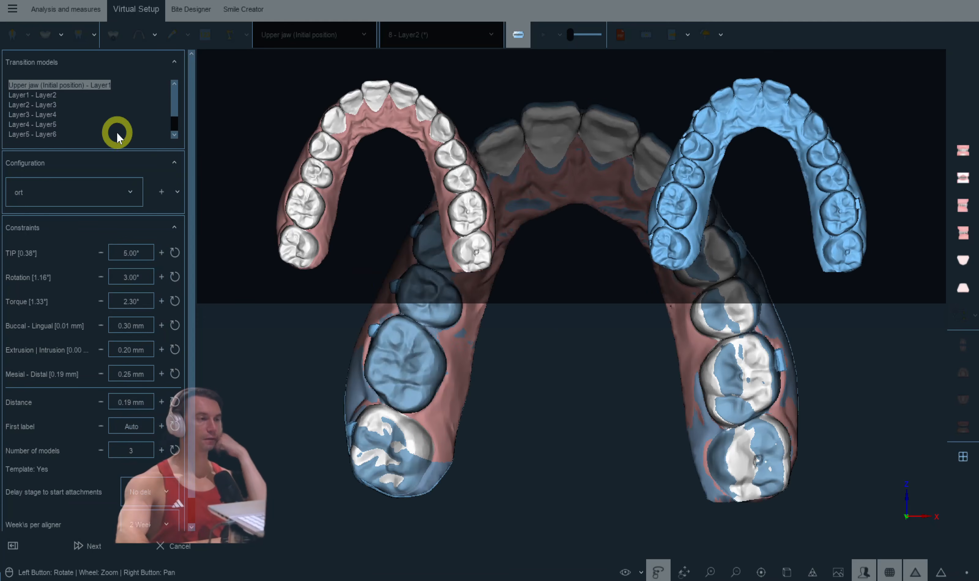
{"action": "right_click_drag", "start_coordinate": [540, 355], "coordinate": [504, 389]}
{"action": "left_click", "coordinate": [101, 451]}
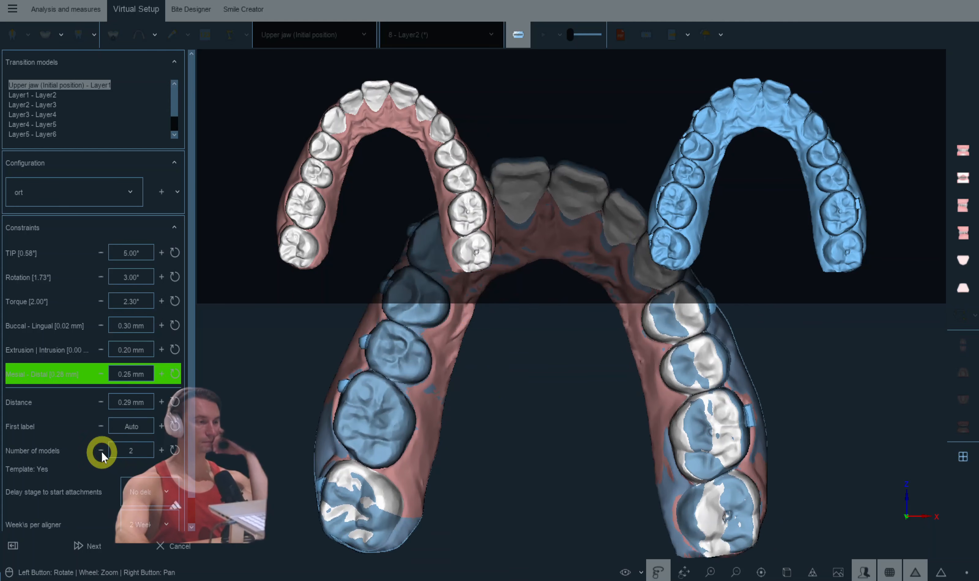
{"action": "left_click", "coordinate": [161, 451]}
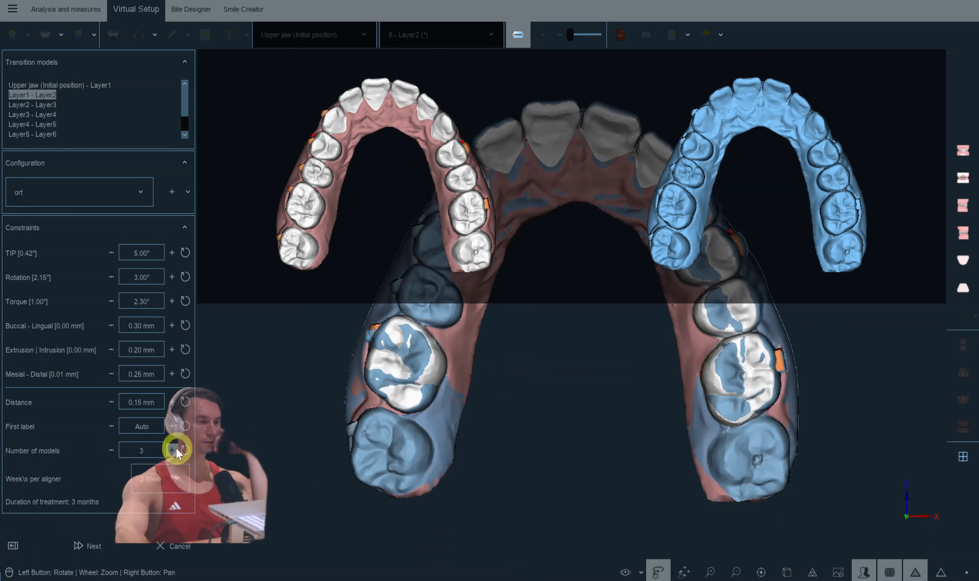
Step: Set the upper Layer1–Layer2 transition to two models with a 5.00° rotation limit, and use two models for Layer3–Layer4
{"action": "left_click", "coordinate": [112, 453]}
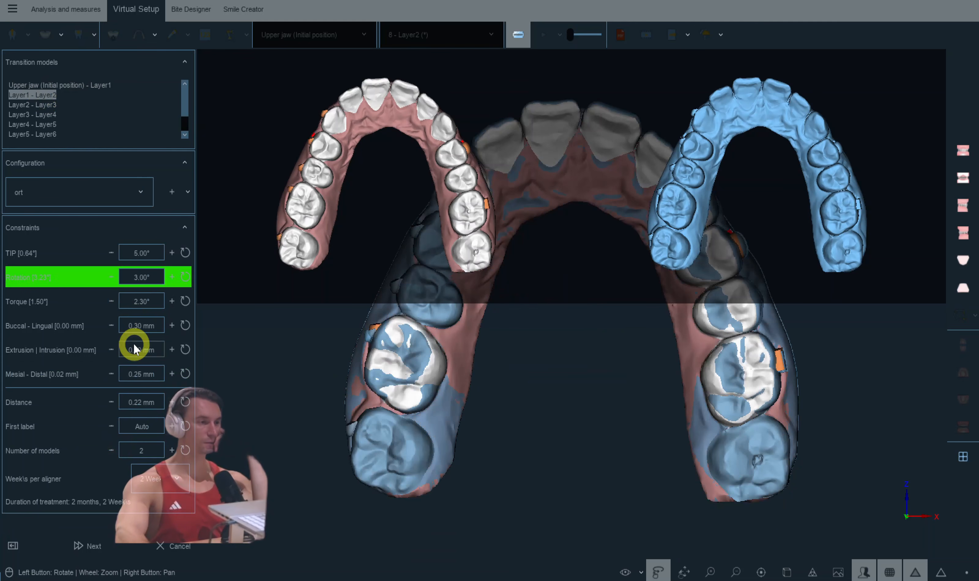
{"action": "left_click", "coordinate": [172, 278]}
{"action": "left_click", "coordinate": [43, 105]}
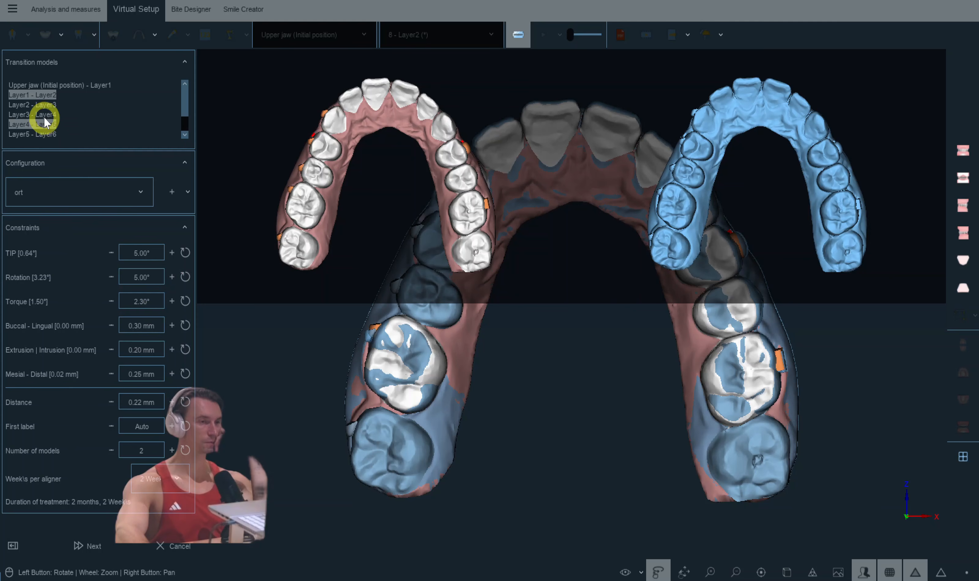
{"action": "left_click", "coordinate": [29, 115], "text": "shift"}
{"action": "left_click", "coordinate": [30, 115]}
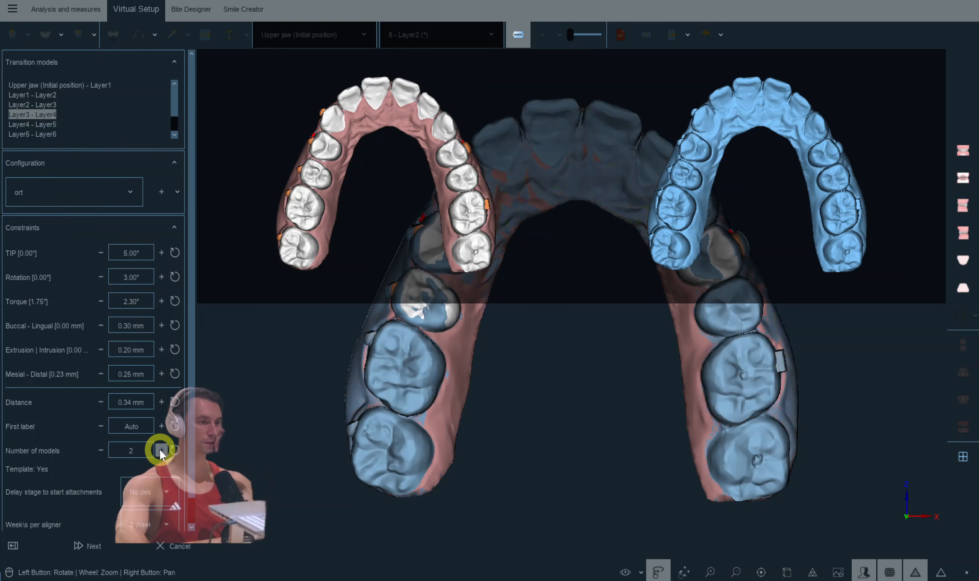
Step: Work through the upper transitions from Layer4 onward and set the Layer7–Layer8 transition to five models
{"action": "left_click", "coordinate": [42, 124]}
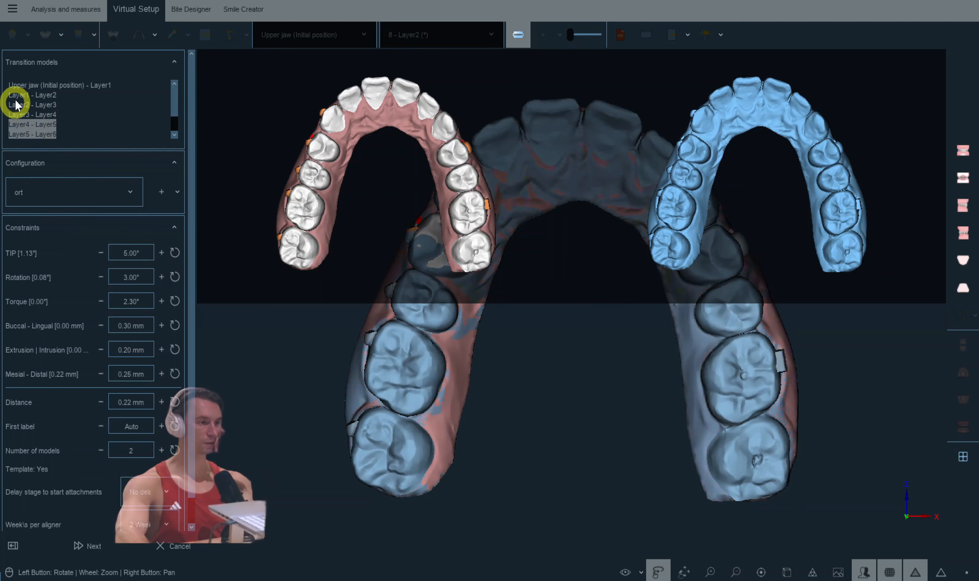
{"action": "left_click", "coordinate": [33, 134]}
{"action": "scroll", "coordinate": [48, 118], "scroll_direction": "down", "scroll_amount": 1}
{"action": "left_click", "coordinate": [45, 115]}
{"action": "left_click", "coordinate": [32, 124]}
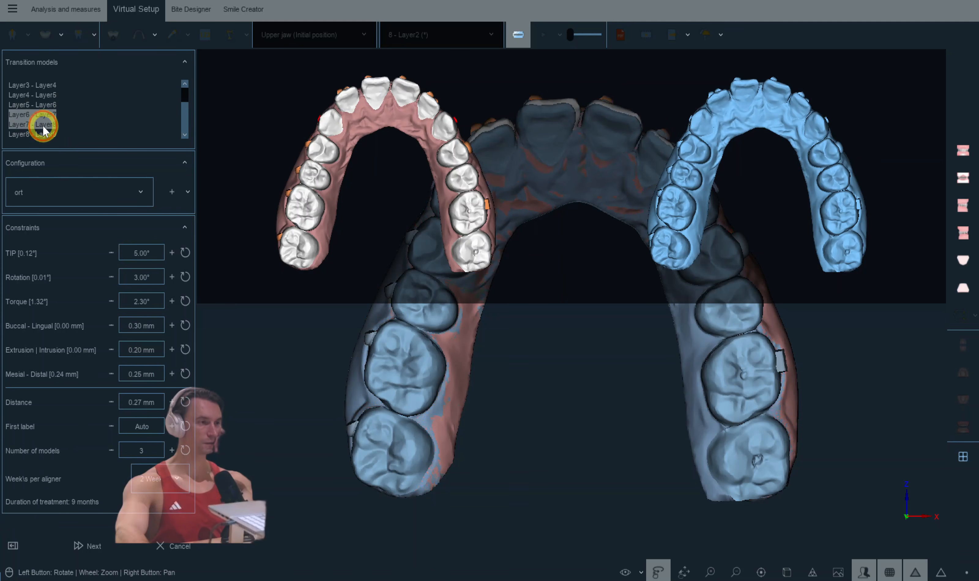
{"action": "left_click", "coordinate": [172, 450]}
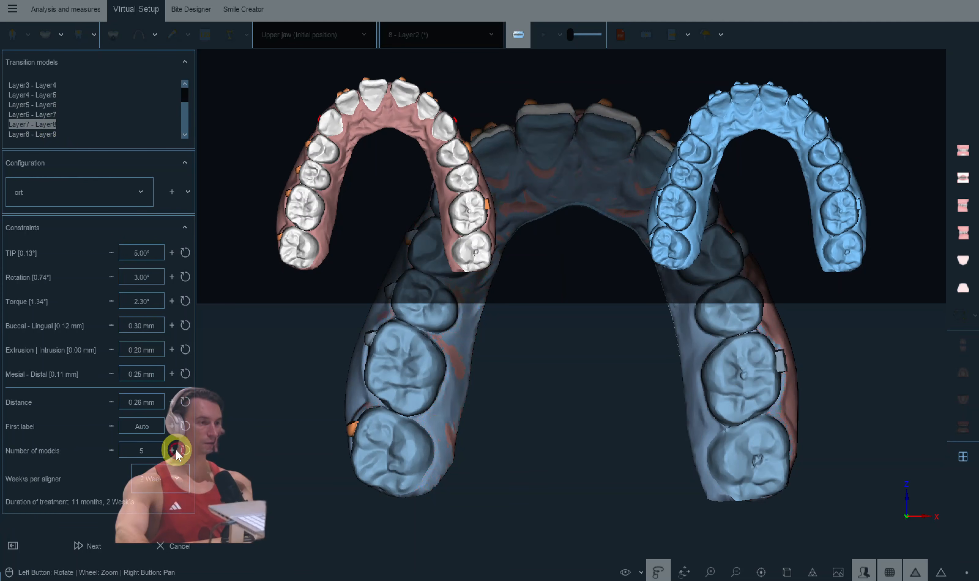
Step: Set Layer8–Layer9 to three models with a 0.22 mm extrusion/intrusion limit, generate the upper transition models and save the case
{"action": "left_click", "coordinate": [35, 134]}
{"action": "left_click", "coordinate": [172, 450]}
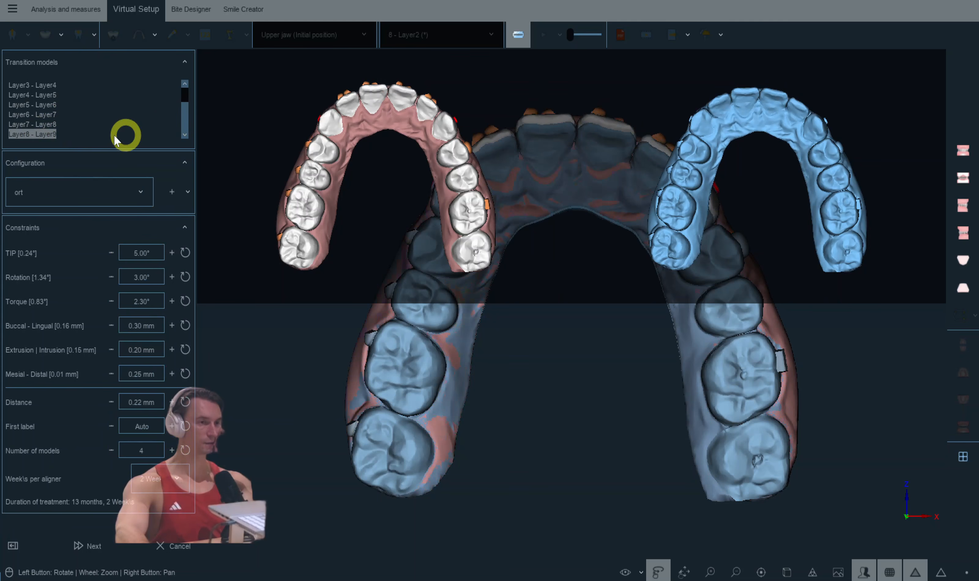
{"action": "left_click", "coordinate": [111, 450]}
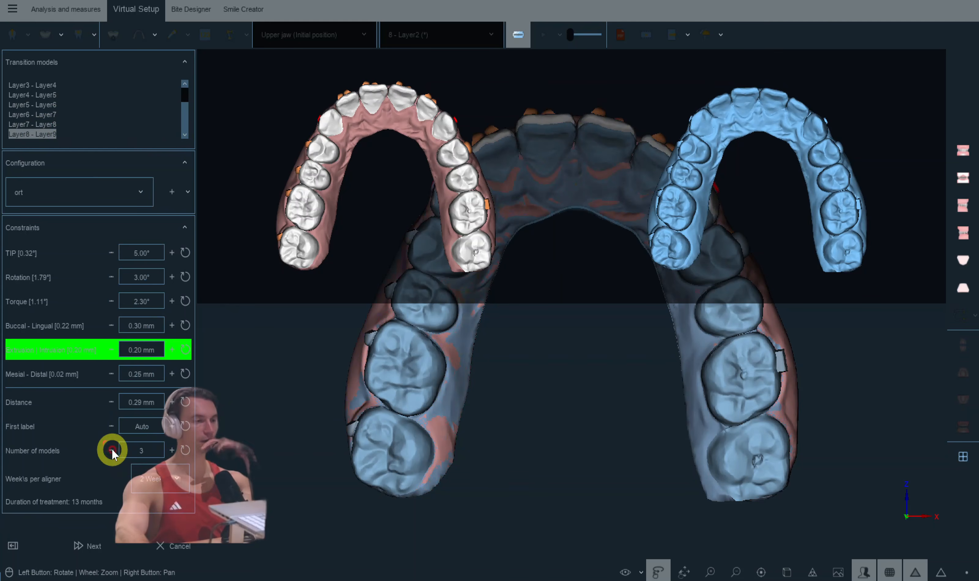
{"action": "left_click", "coordinate": [171, 350]}
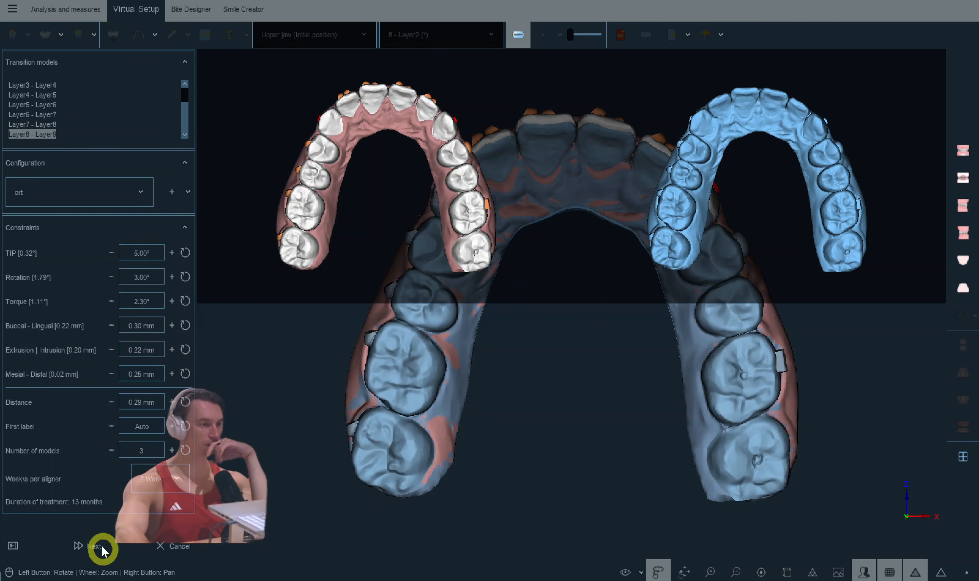
{"action": "left_click", "coordinate": [398, 446]}
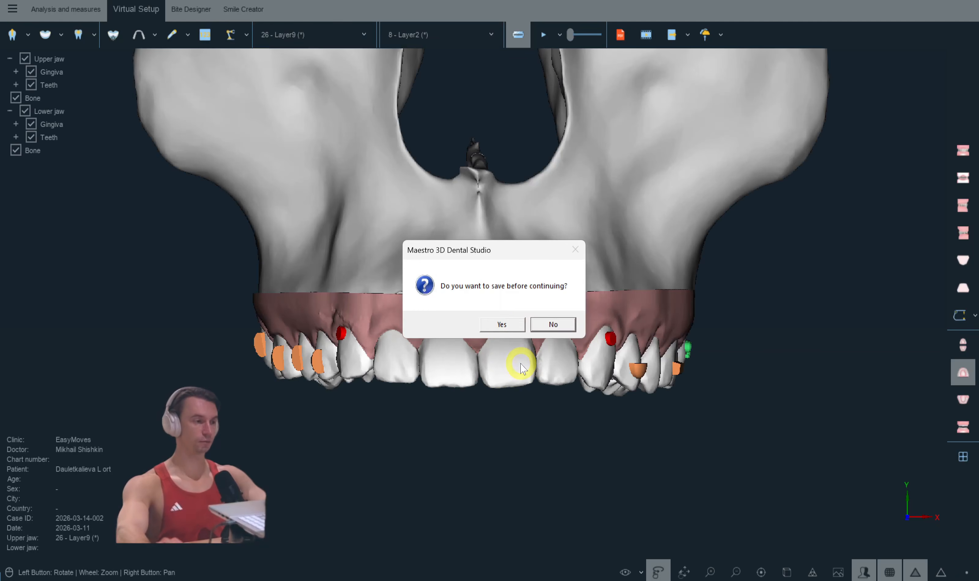
{"action": "left_click", "coordinate": [502, 324]}
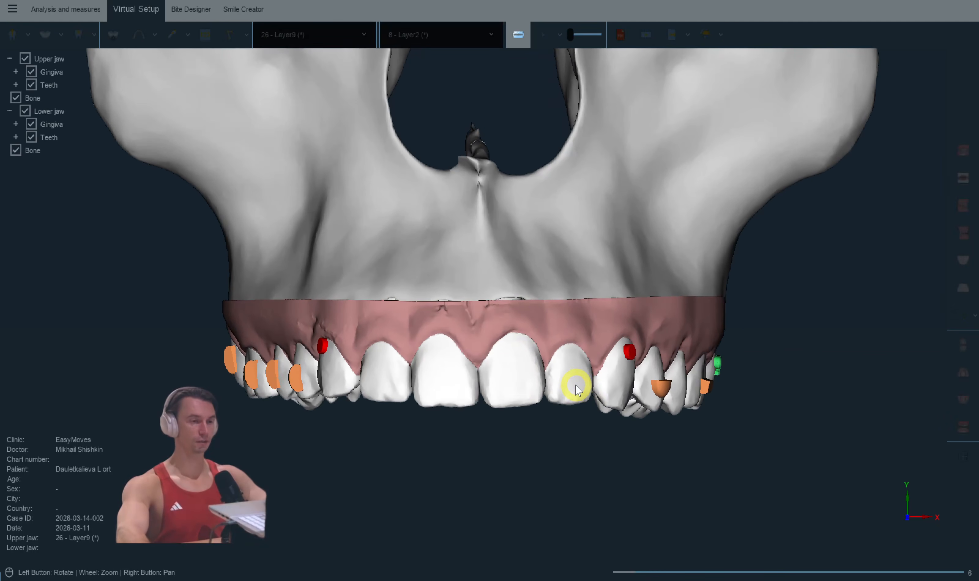
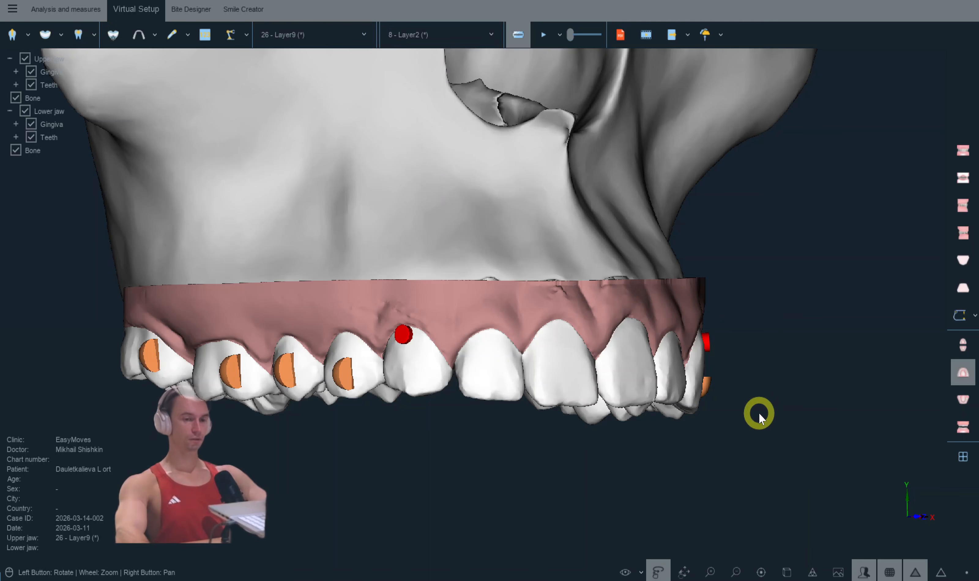
Step: Play the staged tooth movement and examine both jaws together, plus the upper and lower arches separately from the occlusal side
{"action": "left_click_drag", "start_coordinate": [759, 413], "coordinate": [978, 420]}
{"action": "left_click", "coordinate": [964, 427]}
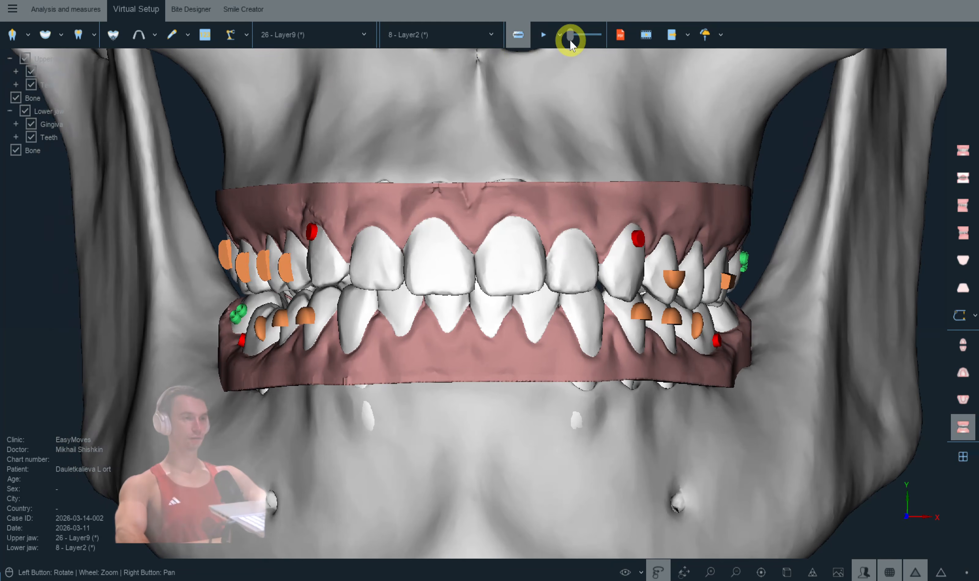
{"action": "left_click", "coordinate": [560, 35]}
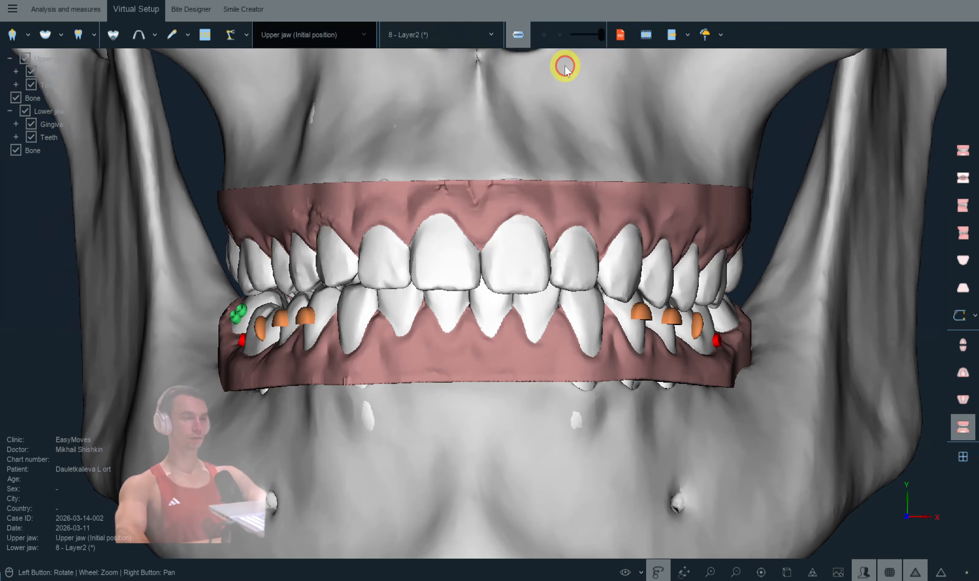
{"action": "left_click", "coordinate": [961, 373]}
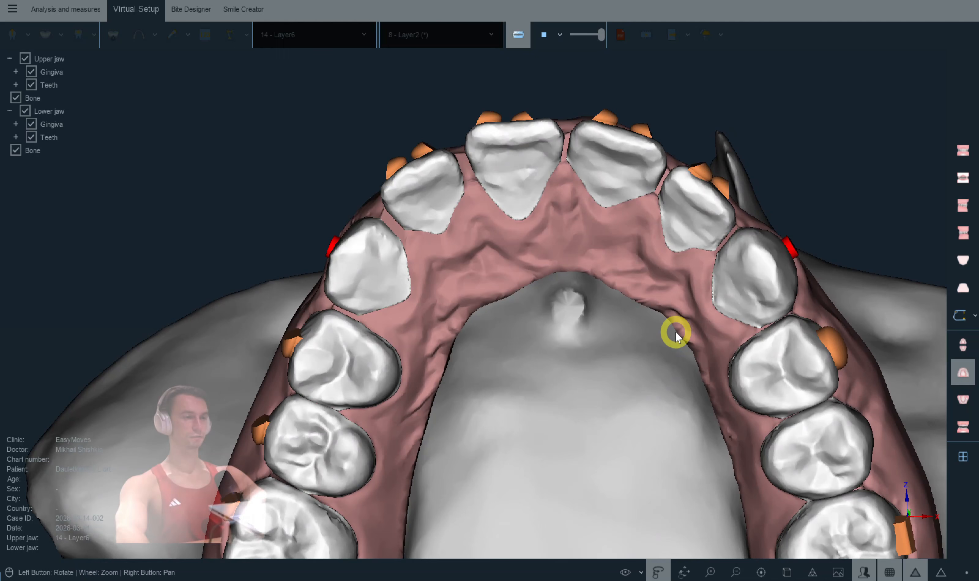
{"action": "left_click", "coordinate": [963, 398]}
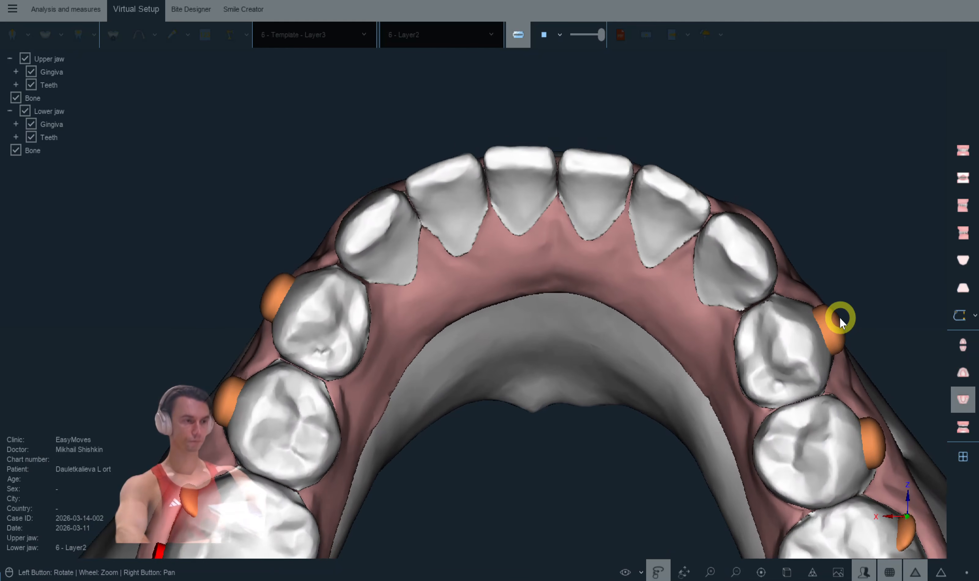
{"action": "left_click", "coordinate": [546, 31]}
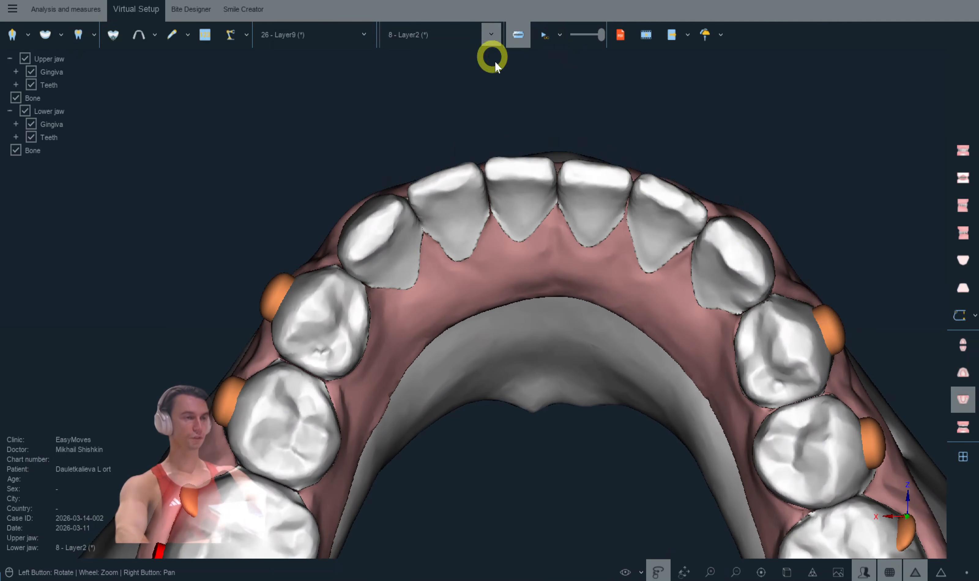
{"action": "left_click", "coordinate": [962, 424]}
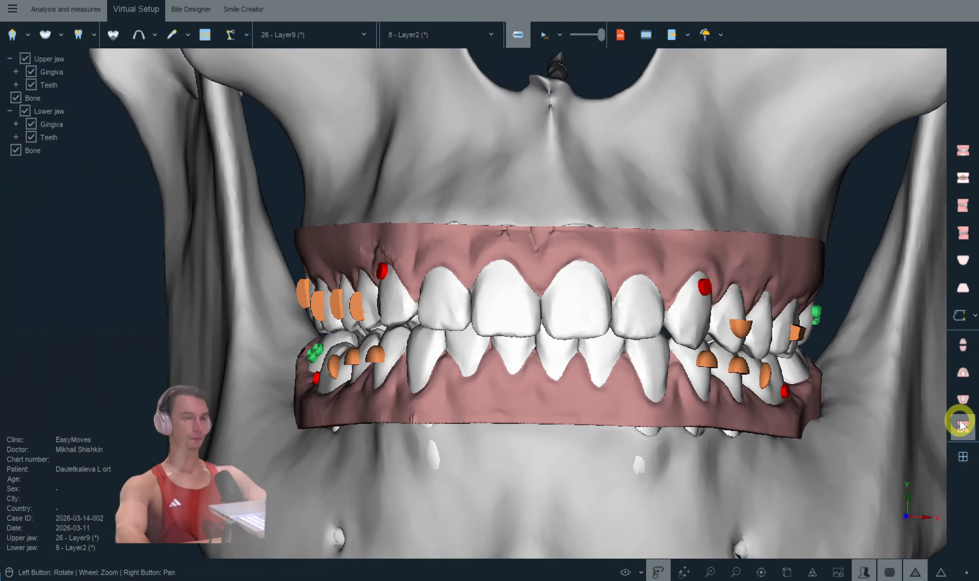
{"action": "left_click", "coordinate": [962, 424]}
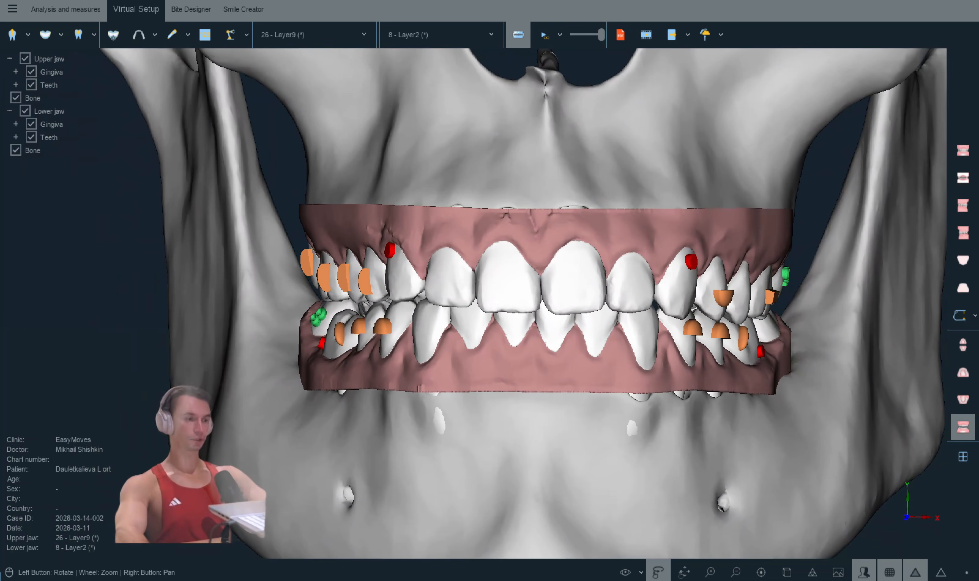
Step: Switch to the viewer.dental Cases list in the browser and open an existing case in its 3D viewer
{"action": "mouse_move", "coordinate": [198, 580]}
{"action": "left_click", "coordinate": [116, 564]}
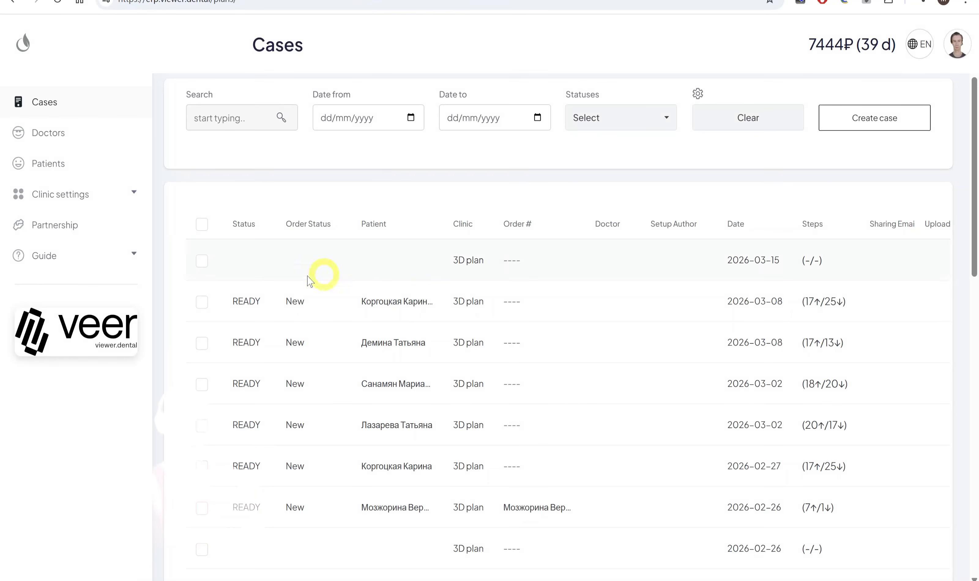
{"action": "left_click", "coordinate": [354, 270]}
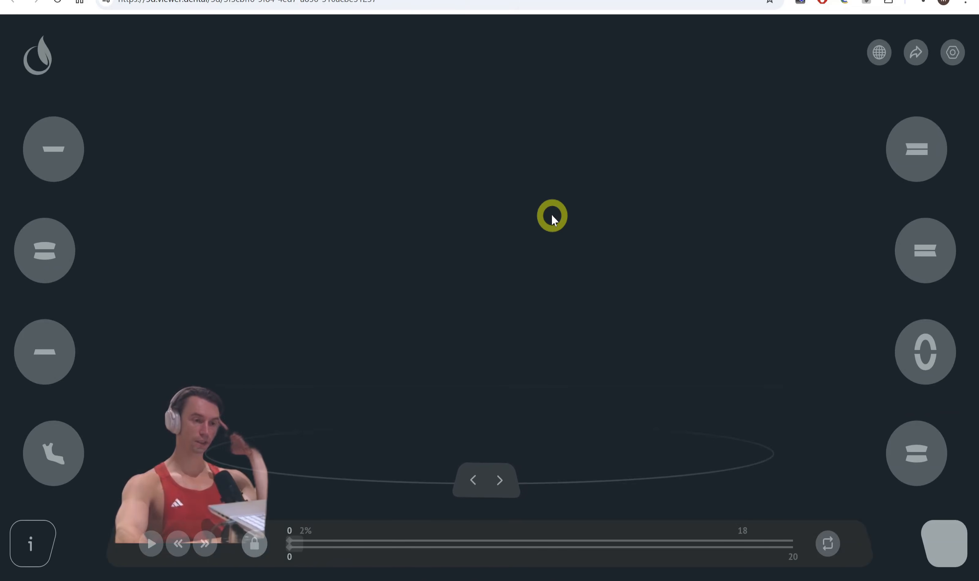
{"action": "left_click", "coordinate": [395, 260]}
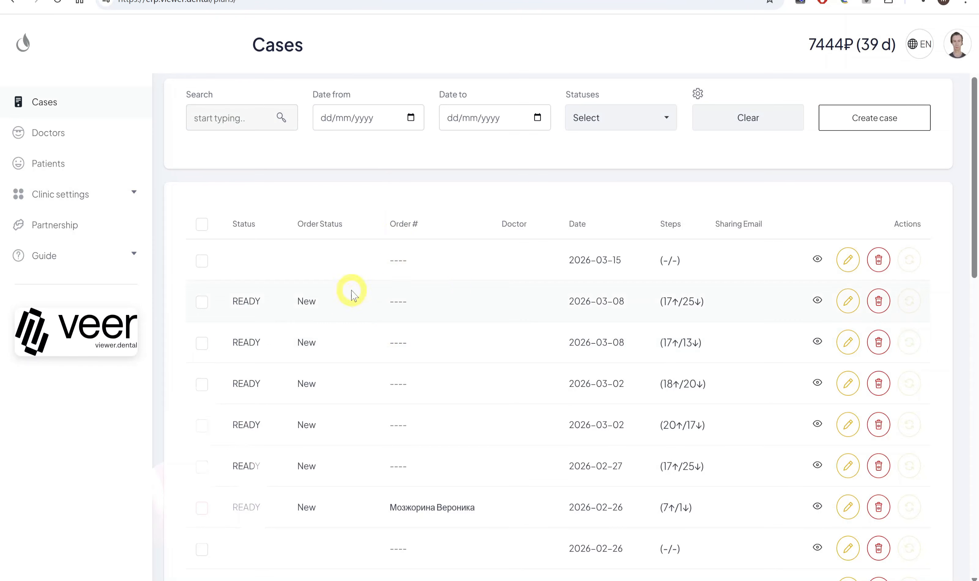
Step: Create a new case from the Cases list and look over its order form
{"action": "left_click", "coordinate": [870, 116]}
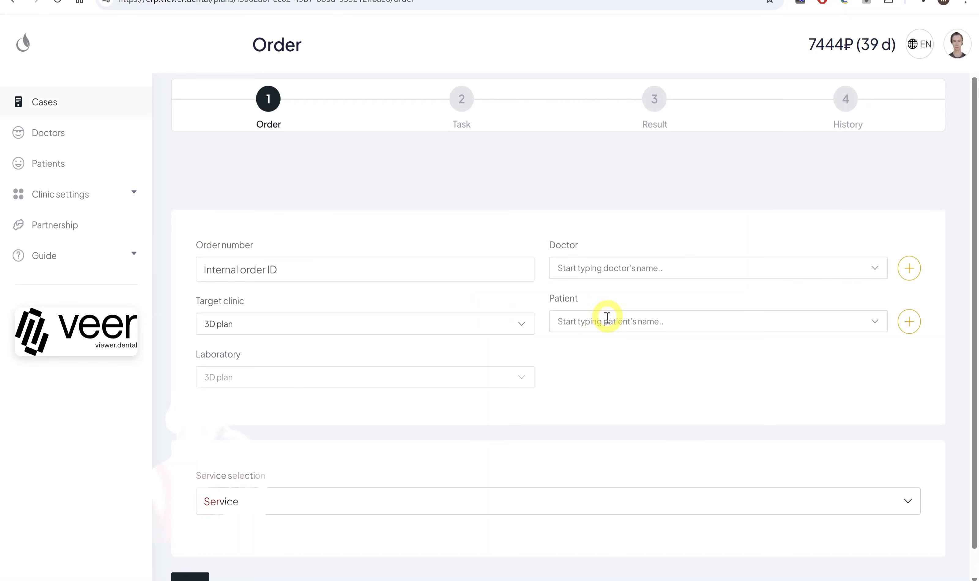
{"action": "scroll", "coordinate": [595, 337], "scroll_direction": "down", "scroll_amount": 1}
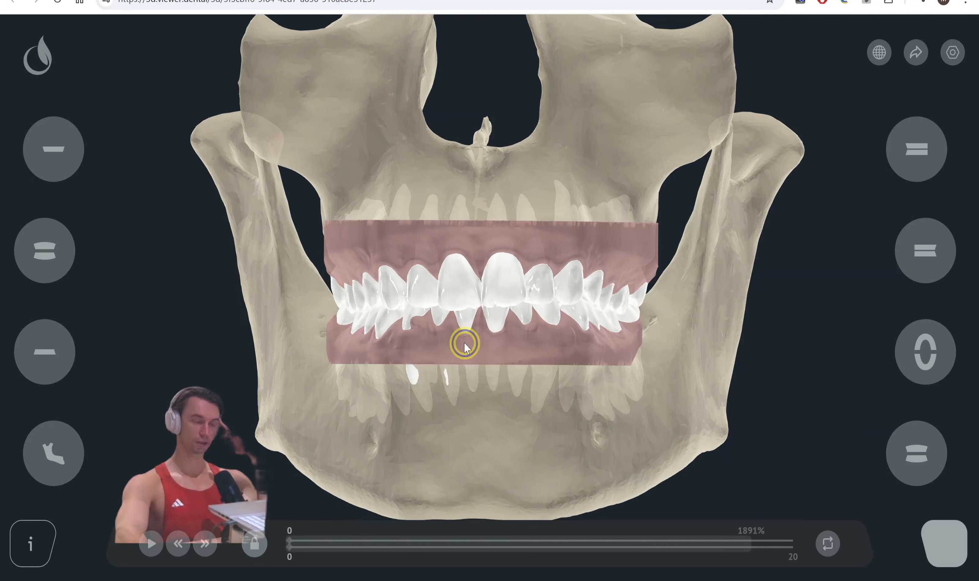
Step: Examine the existing case's skull model and staged movement from the front, and show the upper jaw alone from the side
{"action": "left_click_drag", "start_coordinate": [465, 346], "coordinate": [529, 326]}
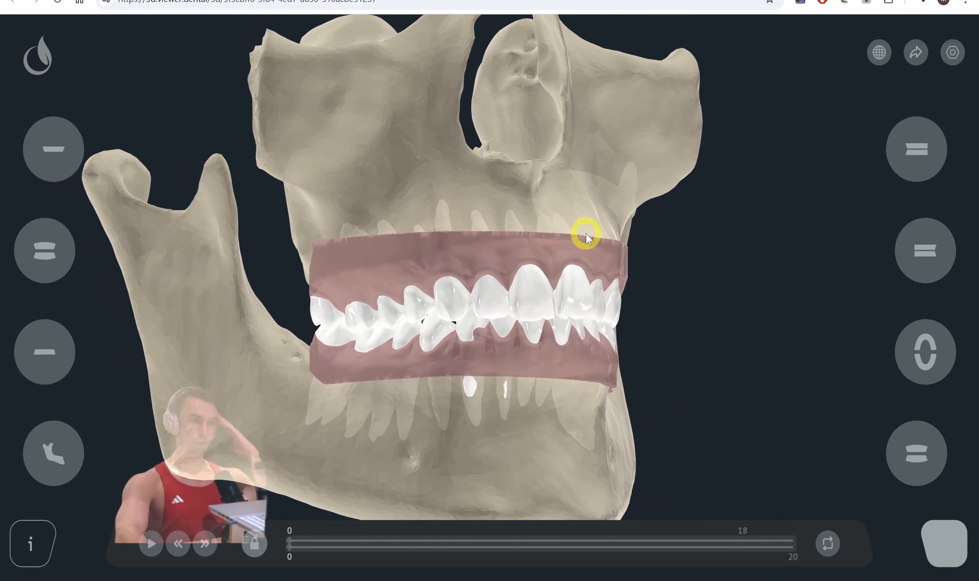
{"action": "left_click_drag", "start_coordinate": [572, 303], "coordinate": [551, 338]}
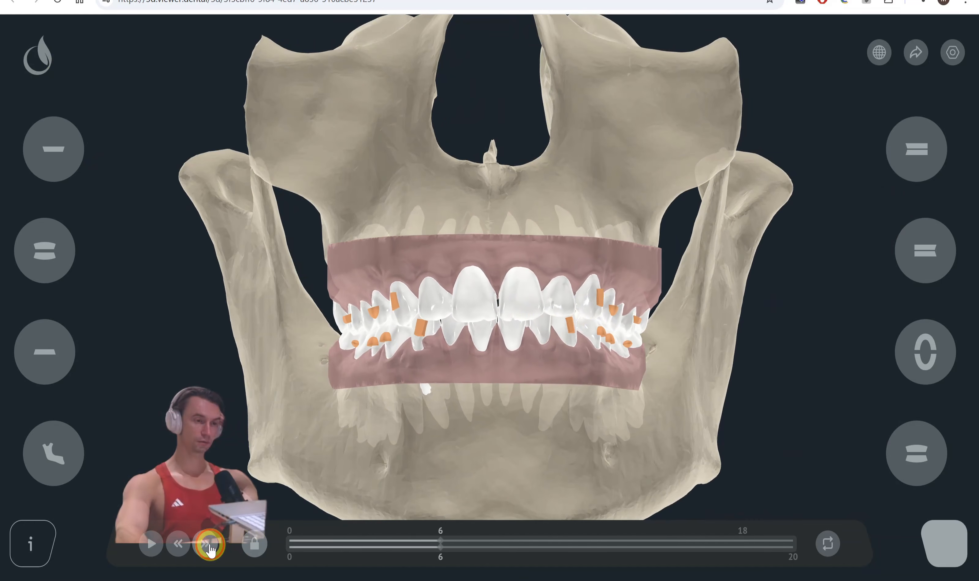
{"action": "left_click", "coordinate": [55, 169]}
{"action": "left_click_drag", "start_coordinate": [505, 308], "coordinate": [312, 474]}
{"action": "left_click", "coordinate": [215, 550]}
{"action": "left_click_drag", "start_coordinate": [274, 520], "coordinate": [216, 528]}
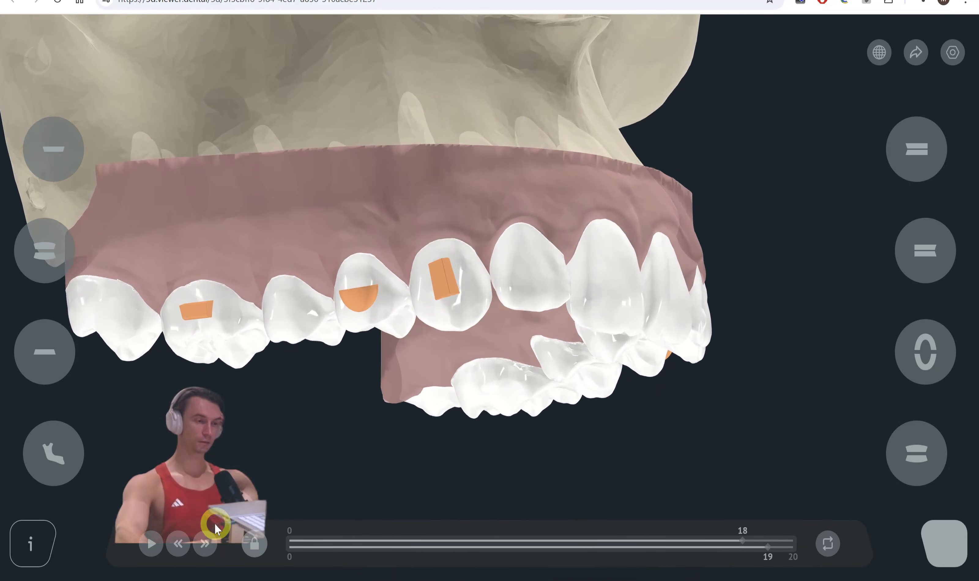
Step: Replay the upper jaw's staged tooth movement in close-up, examining the teeth and attachments on both buccal sides
{"action": "left_click", "coordinate": [210, 544]}
{"action": "left_click_drag", "start_coordinate": [377, 332], "coordinate": [348, 464]}
{"action": "left_click", "coordinate": [205, 545]}
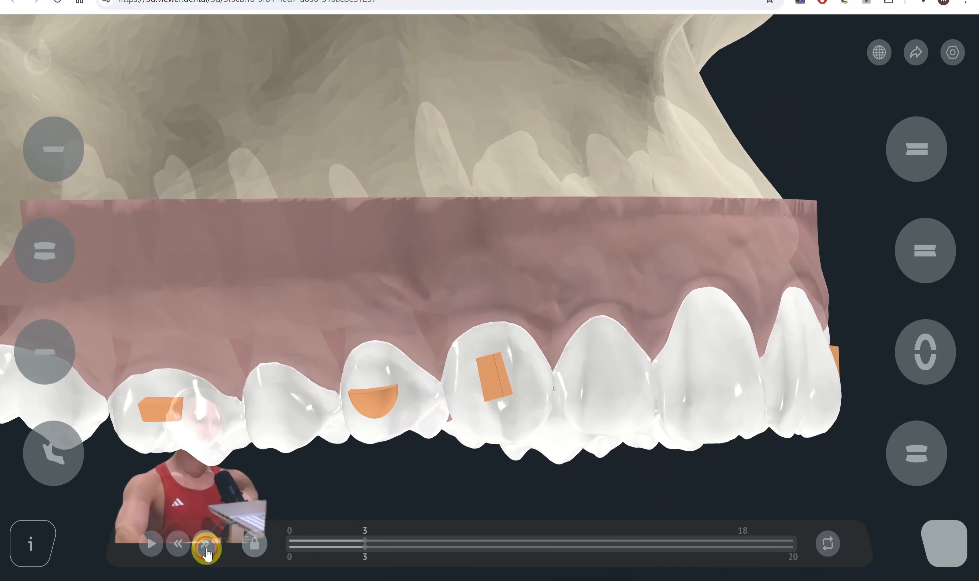
{"action": "left_click", "coordinate": [206, 547]}
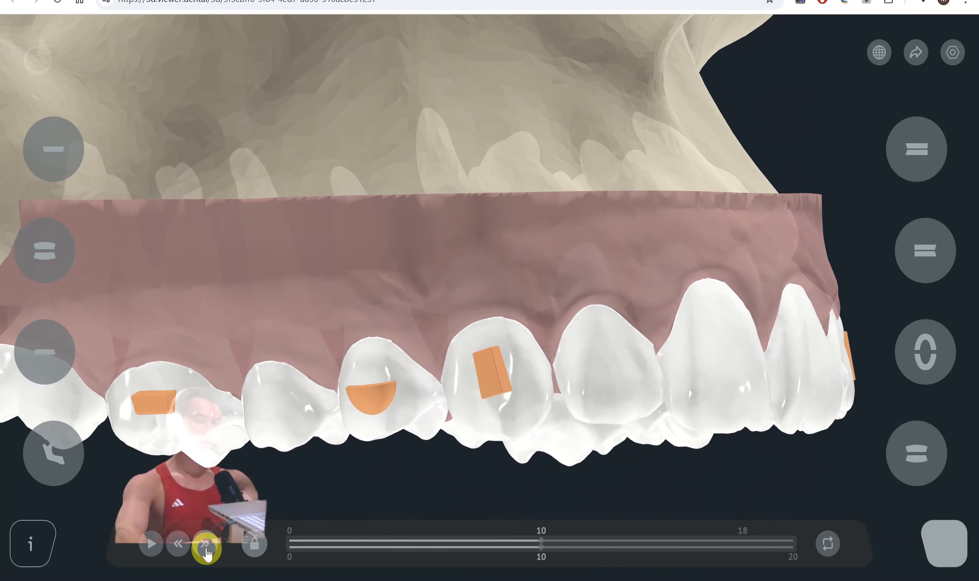
{"action": "left_click", "coordinate": [205, 547]}
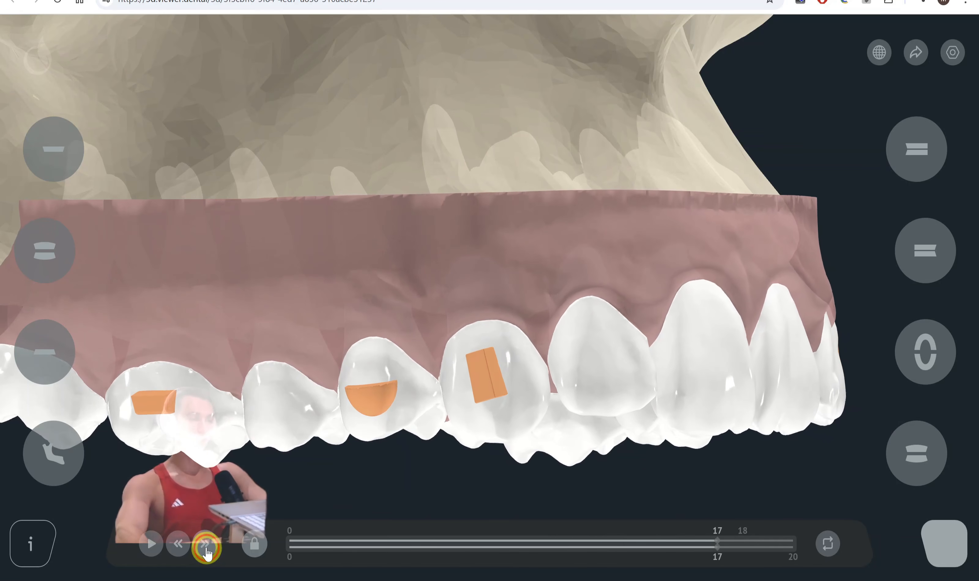
{"action": "left_click_drag", "start_coordinate": [703, 370], "coordinate": [269, 534]}
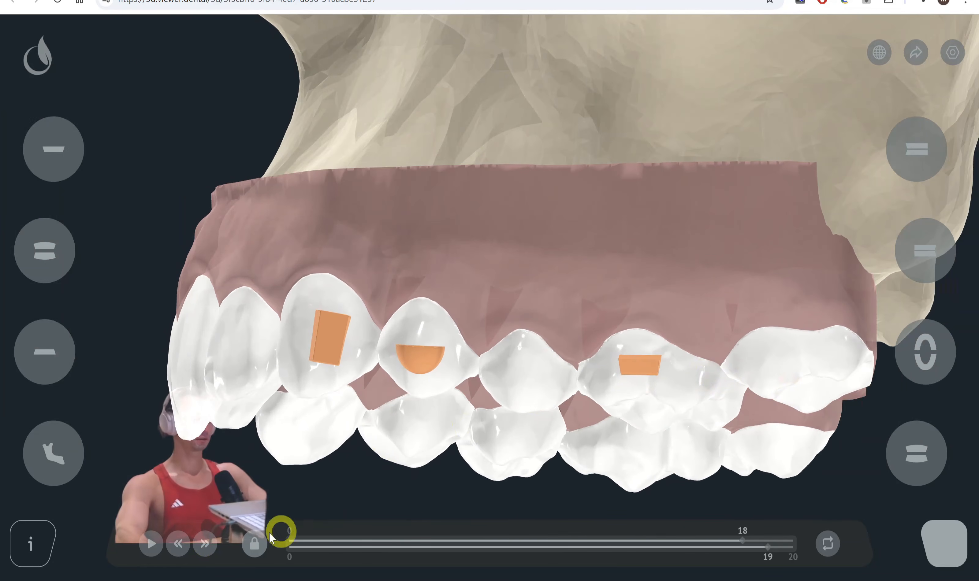
{"action": "left_click", "coordinate": [207, 545]}
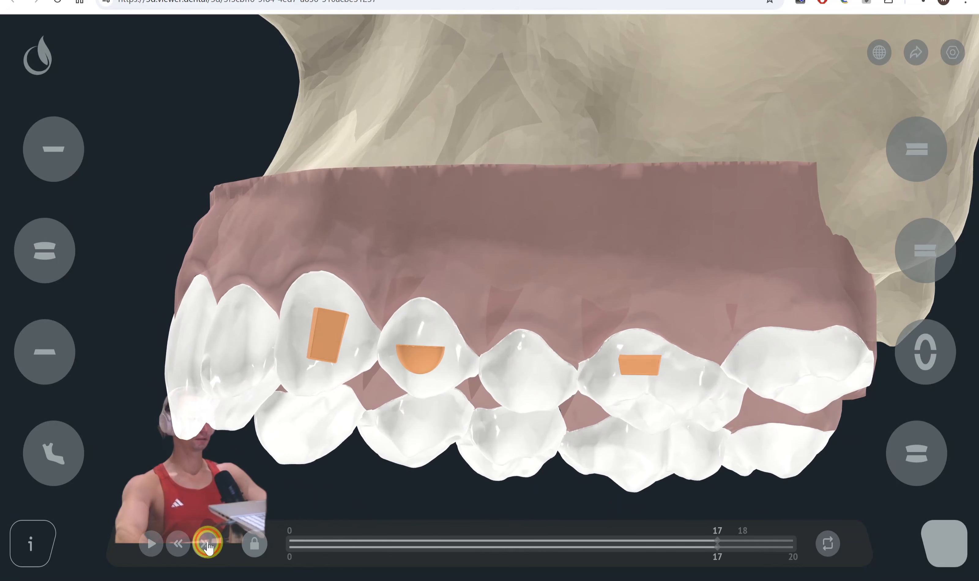
Step: Show both jaws together and examine the end of the treatment from the front with the whole skull in view
{"action": "left_click", "coordinate": [58, 245]}
{"action": "left_click_drag", "start_coordinate": [403, 355], "coordinate": [514, 362]}
{"action": "scroll", "coordinate": [514, 363], "scroll_direction": "down", "scroll_amount": 5}
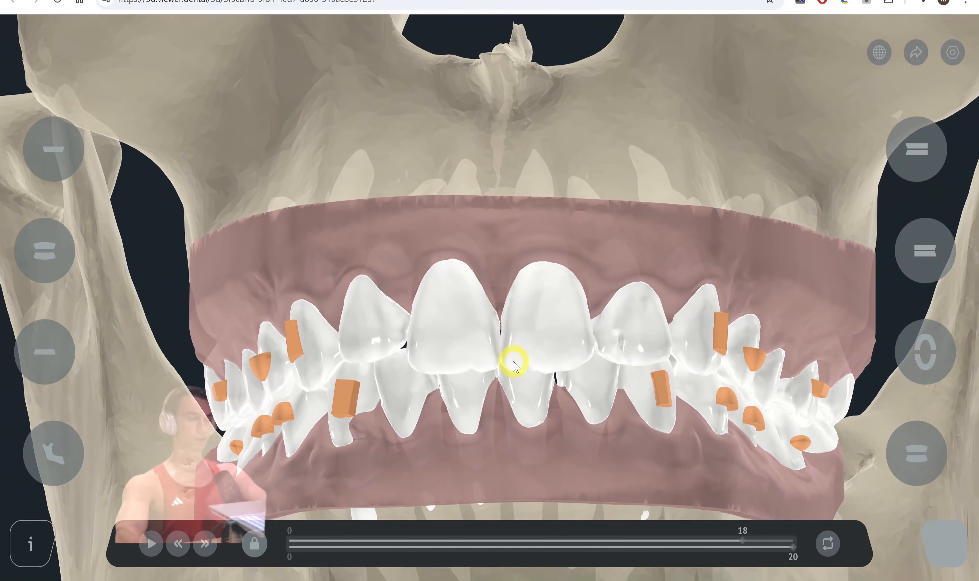
{"action": "scroll", "coordinate": [514, 363], "scroll_direction": "down", "scroll_amount": 5}
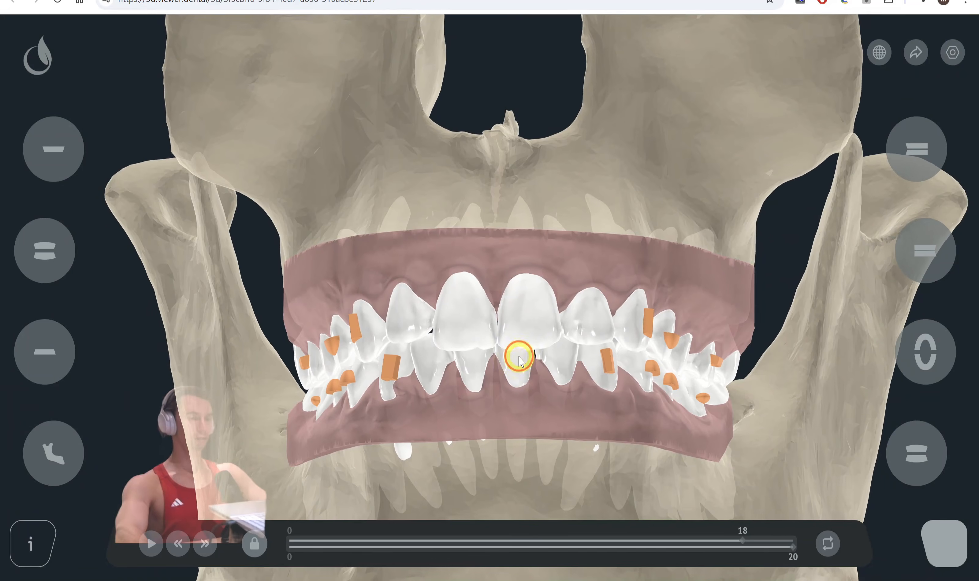
{"action": "scroll", "coordinate": [523, 367], "scroll_direction": "down", "scroll_amount": 5}
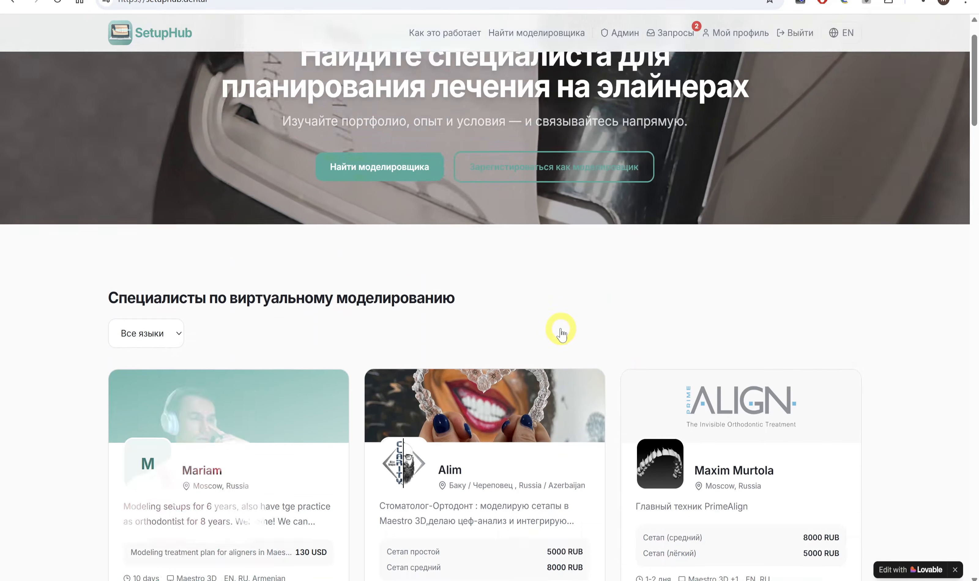
Step: Switch to the SetupHub website in the browser, set its language to English and browse the virtual setup designers
{"action": "scroll", "coordinate": [560, 333], "scroll_direction": "up", "scroll_amount": 2}
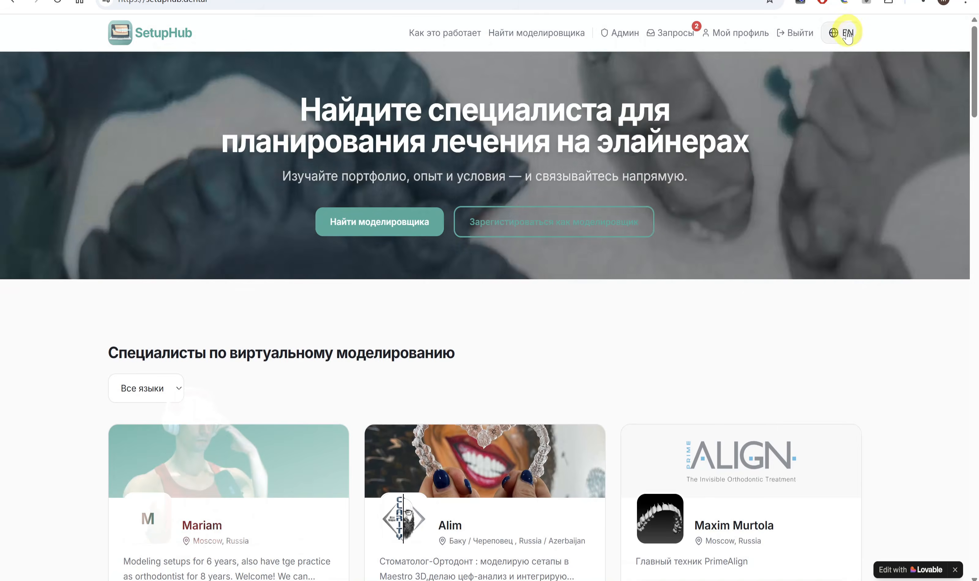
{"action": "left_click", "coordinate": [862, 30]}
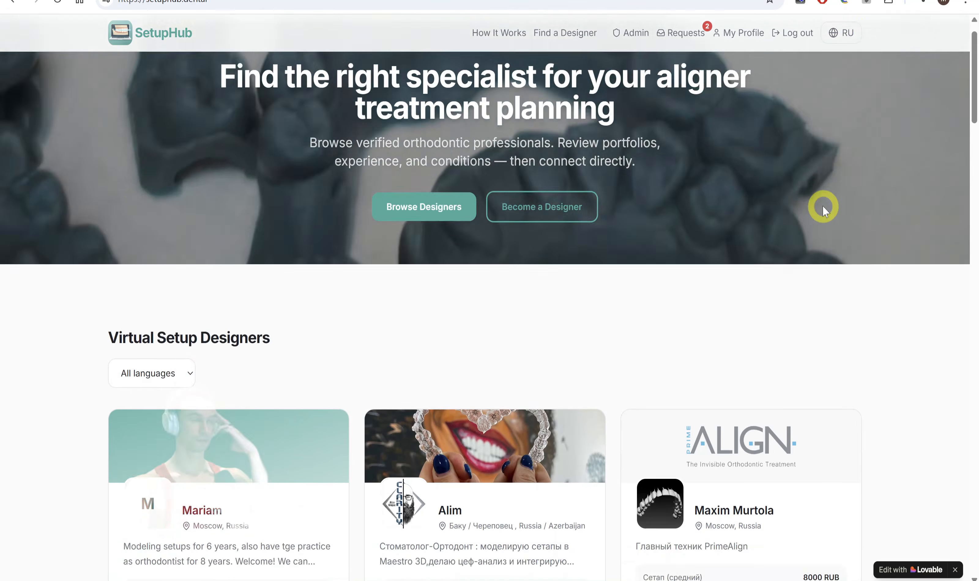
{"action": "scroll", "coordinate": [823, 210], "scroll_direction": "down", "scroll_amount": 6}
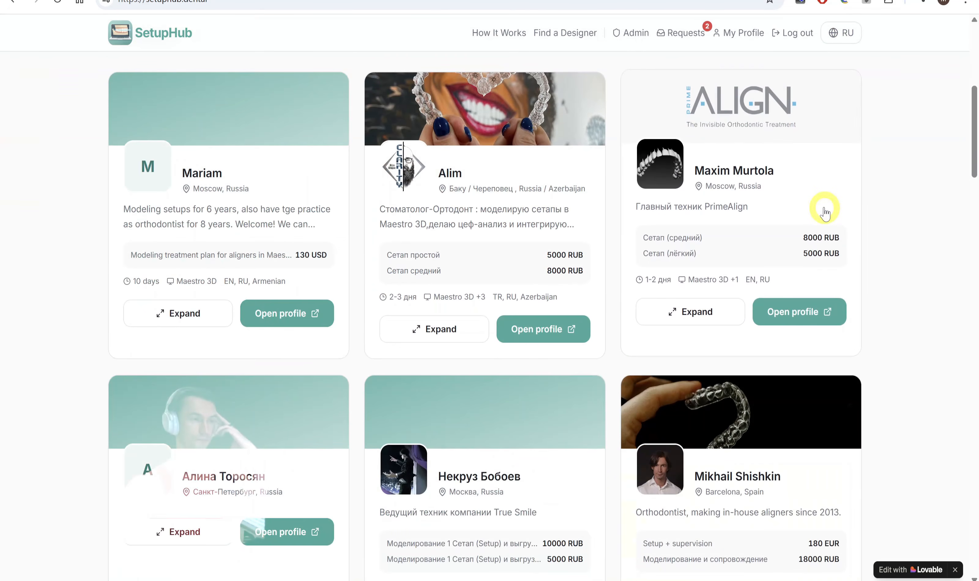
{"action": "scroll", "coordinate": [824, 213], "scroll_direction": "up", "scroll_amount": 7}
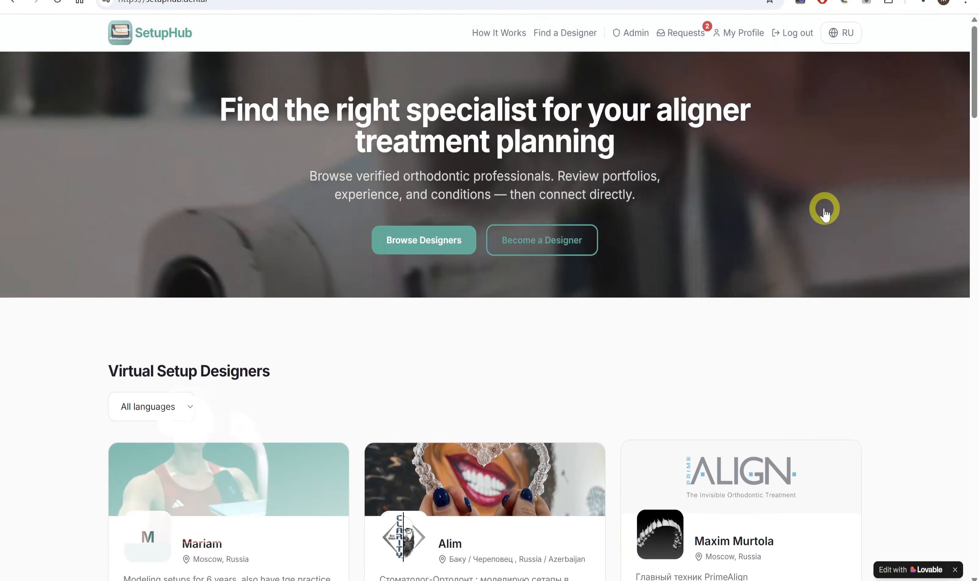
{"action": "scroll", "coordinate": [658, 336], "scroll_direction": "down", "scroll_amount": 8}
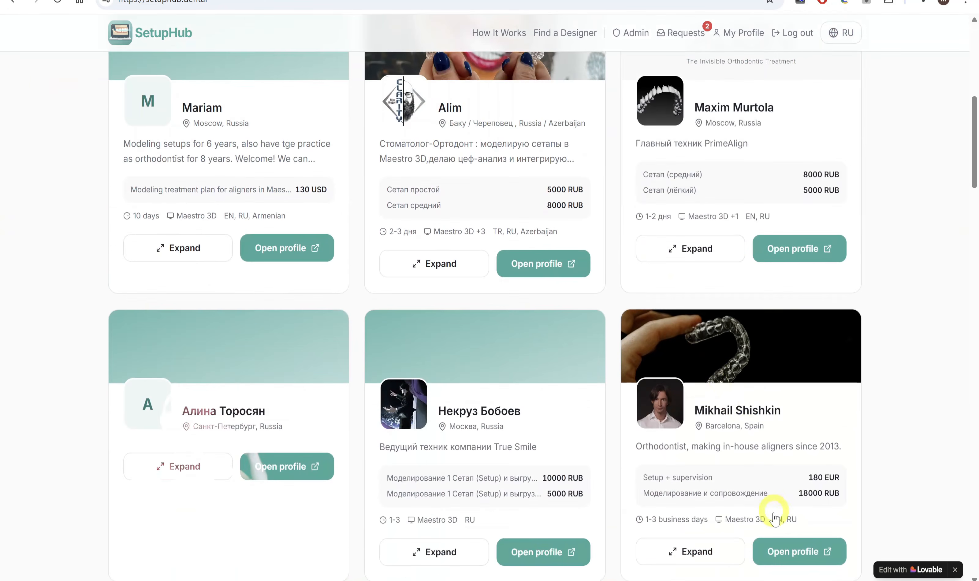
Step: Open the Barcelona-based orthodontist's designer profile and review the rates, turnaround, payment methods, plan example and description
{"action": "left_click", "coordinate": [778, 550]}
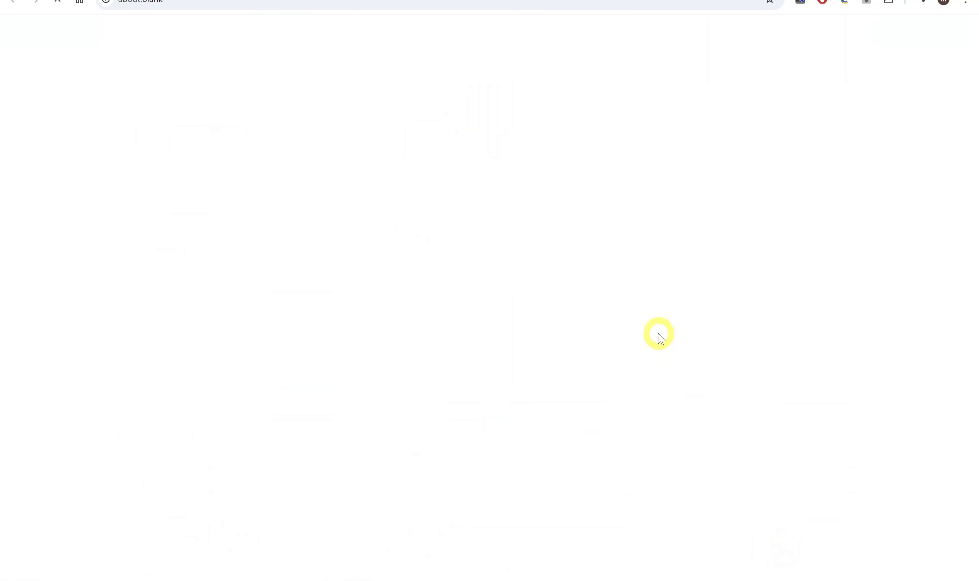
{"action": "left_click", "coordinate": [293, 1]}
{"action": "left_click", "coordinate": [771, 308]}
{"action": "scroll", "coordinate": [771, 307], "scroll_direction": "down", "scroll_amount": 2}
{"action": "scroll", "coordinate": [771, 307], "scroll_direction": "down", "scroll_amount": 9}
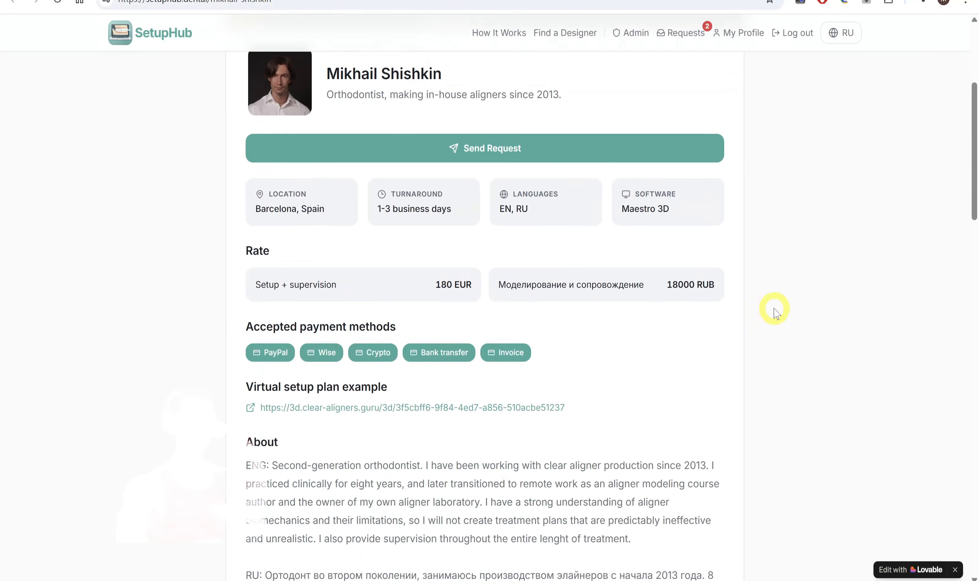
{"action": "left_click_drag", "start_coordinate": [975, 249], "coordinate": [973, 68]}
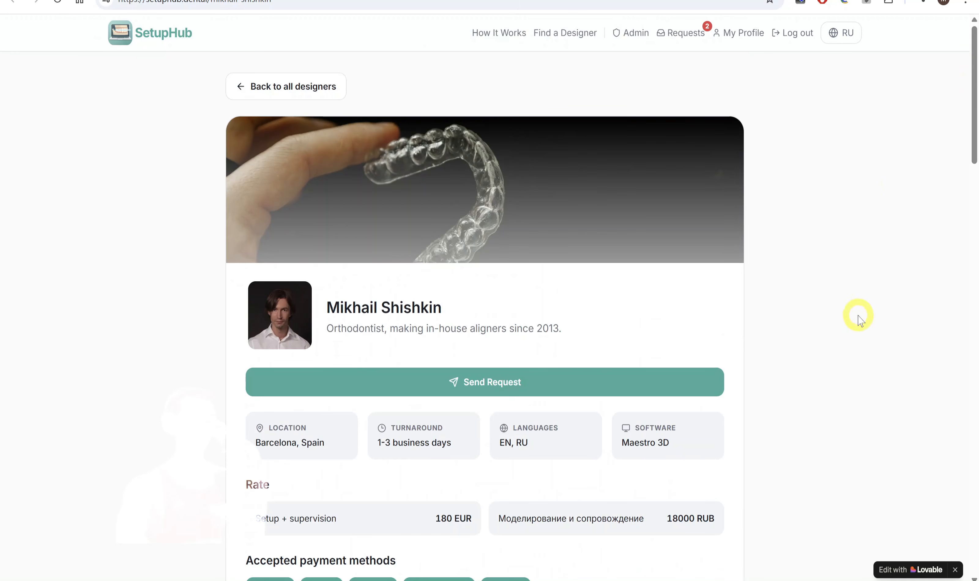
{"action": "scroll", "coordinate": [865, 317], "scroll_direction": "down", "scroll_amount": 3}
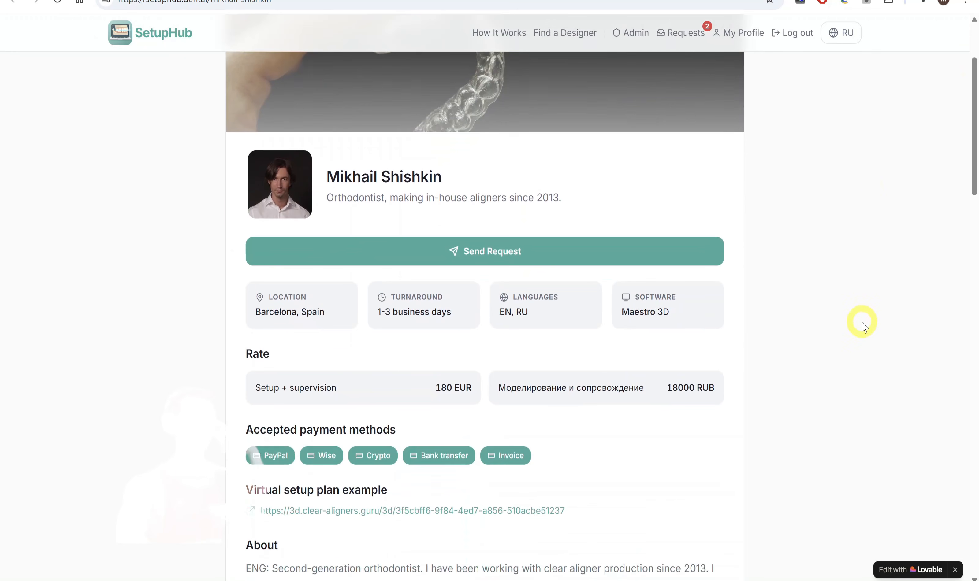